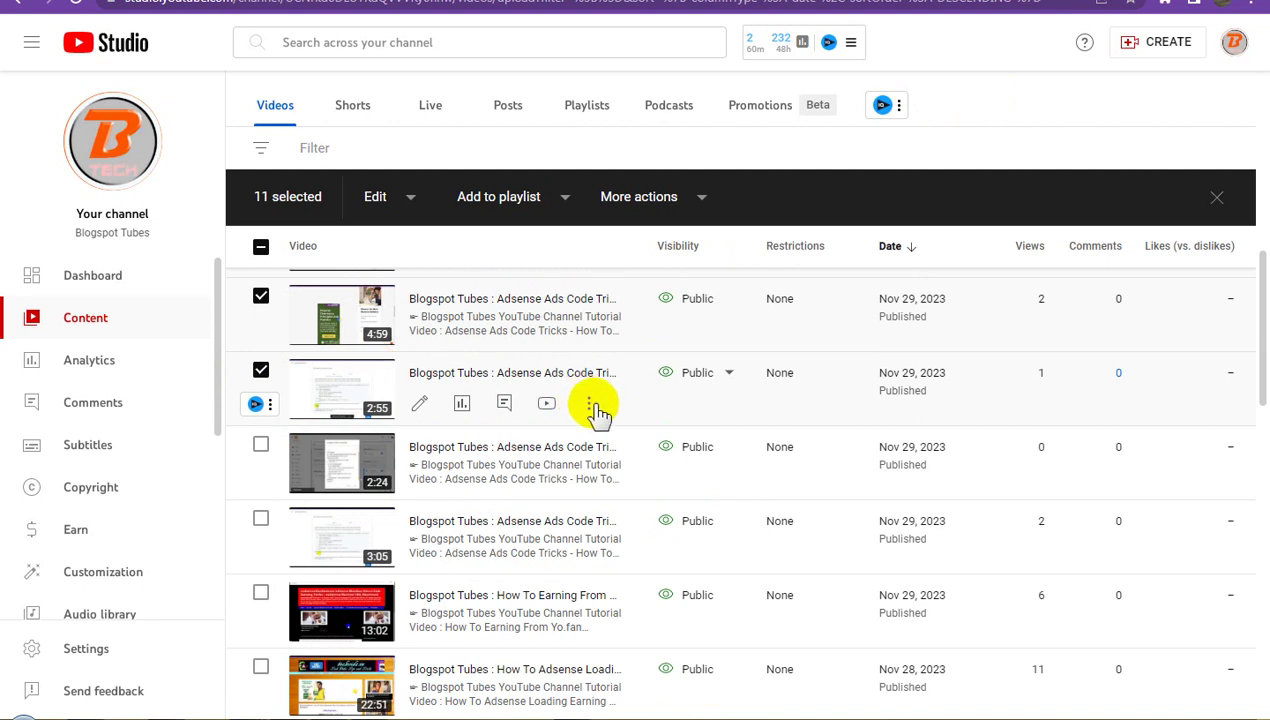
Copy the shareable link of the selected 2:55 Adsense Ads Code video in the channel content list.
{"action": "left_click", "coordinate": [588, 404]}
{"action": "left_click", "coordinate": [589, 406]}
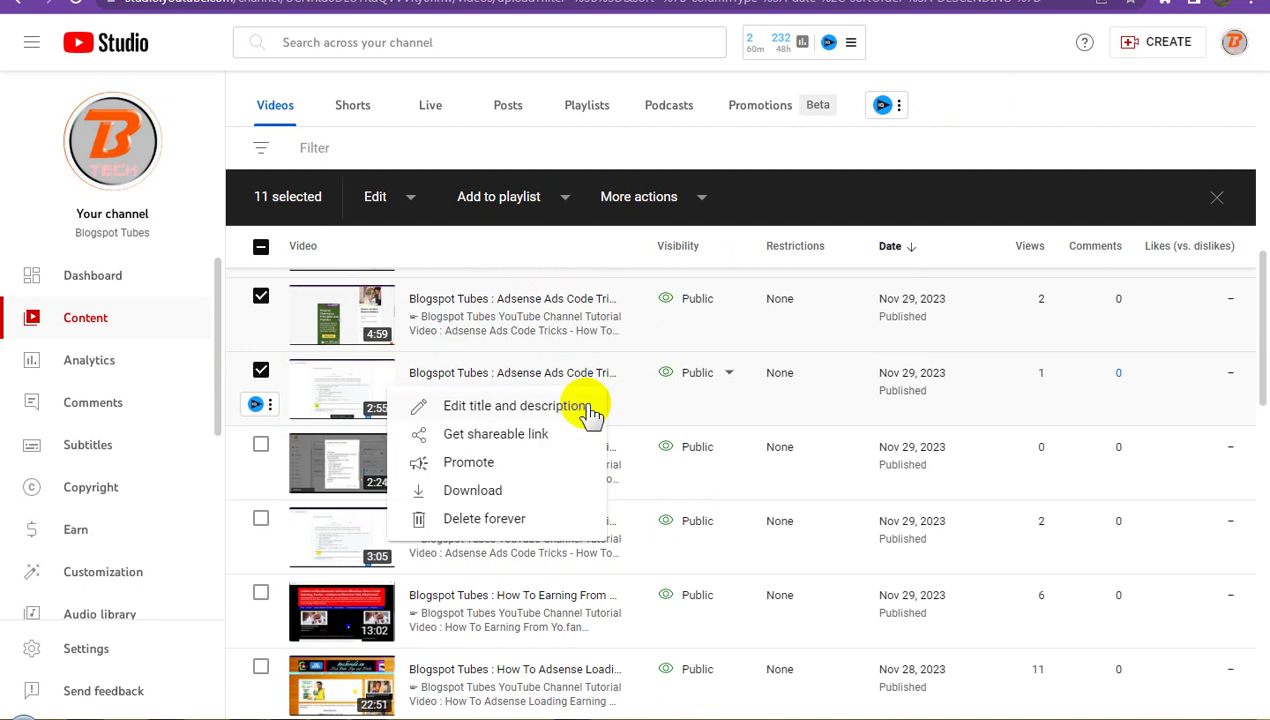
{"action": "left_click", "coordinate": [515, 447]}
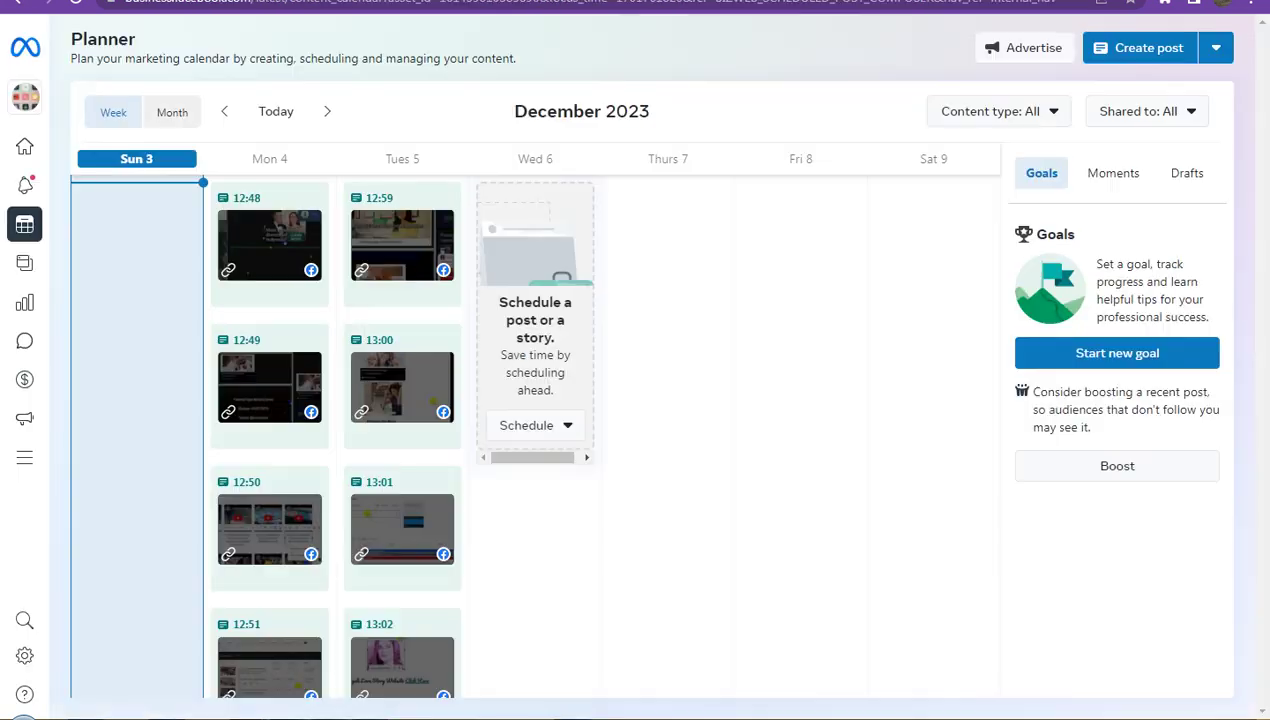
{"action": "left_click", "coordinate": [1152, 60]}
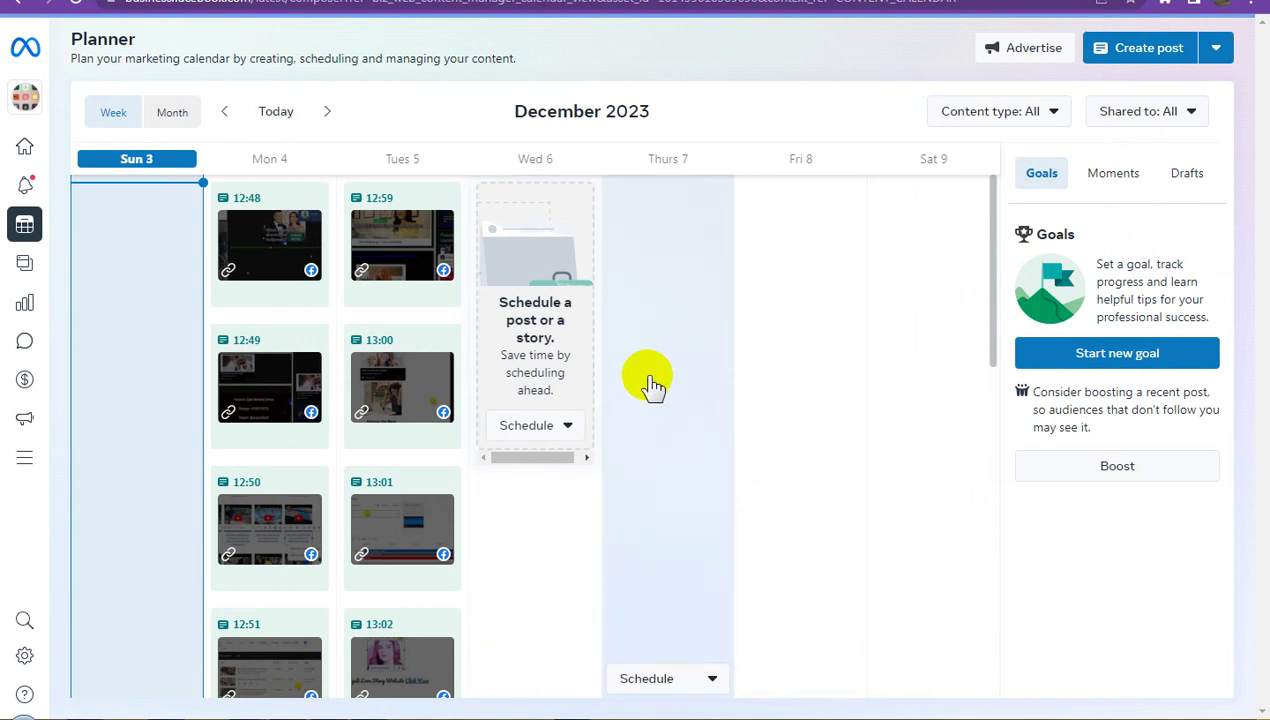
{"action": "left_click", "coordinate": [651, 385]}
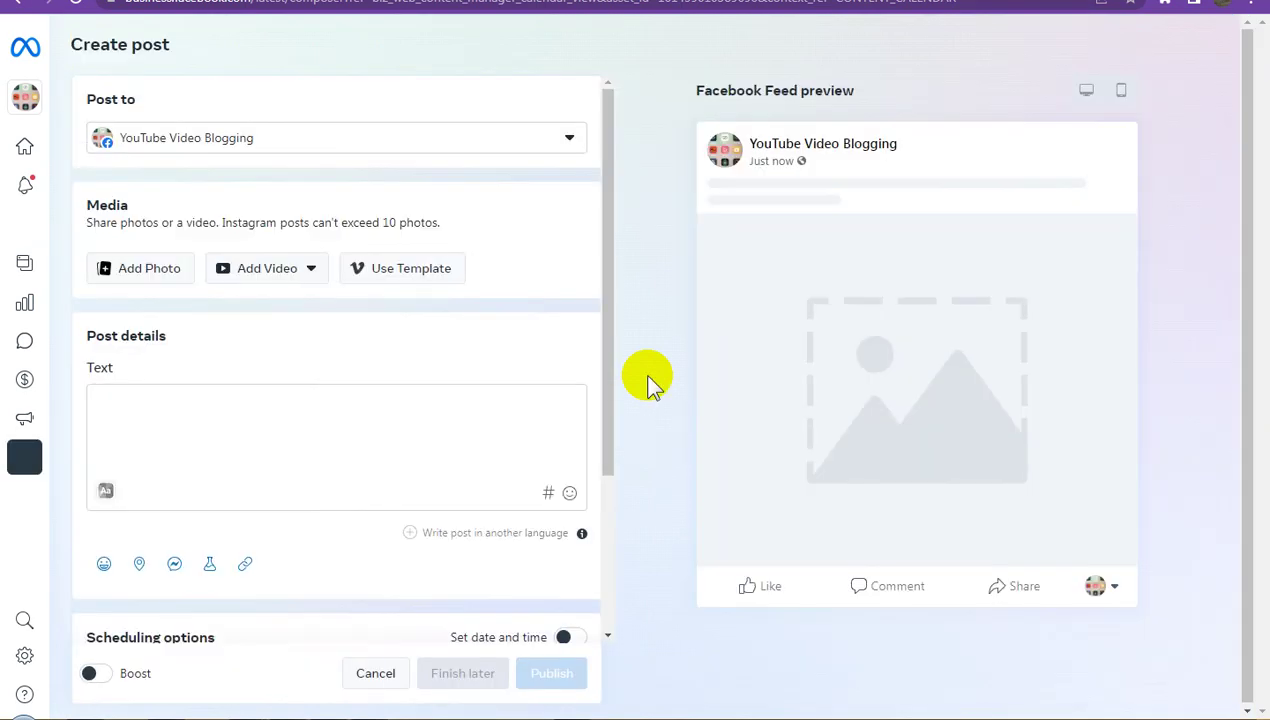
{"action": "left_click", "coordinate": [246, 565]}
{"action": "left_click", "coordinate": [585, 284]}
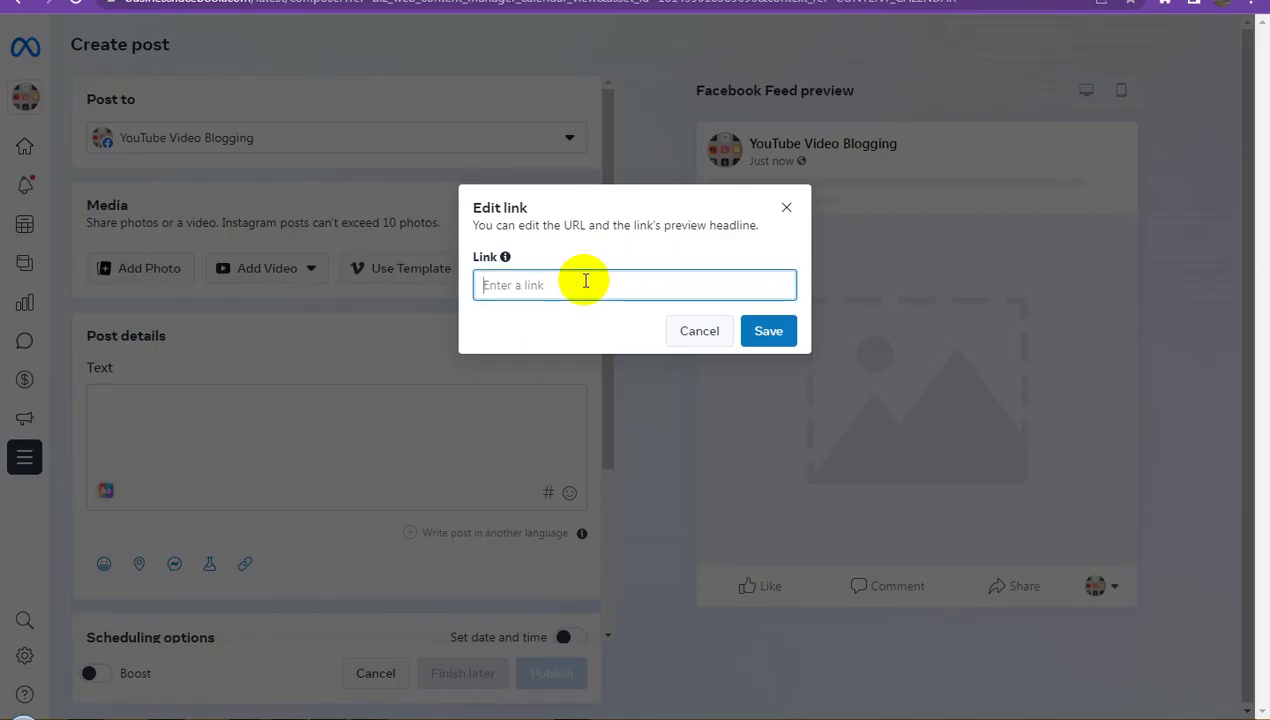
{"action": "type", "text": "https://youtu.be/UblmvkQG1j0"}
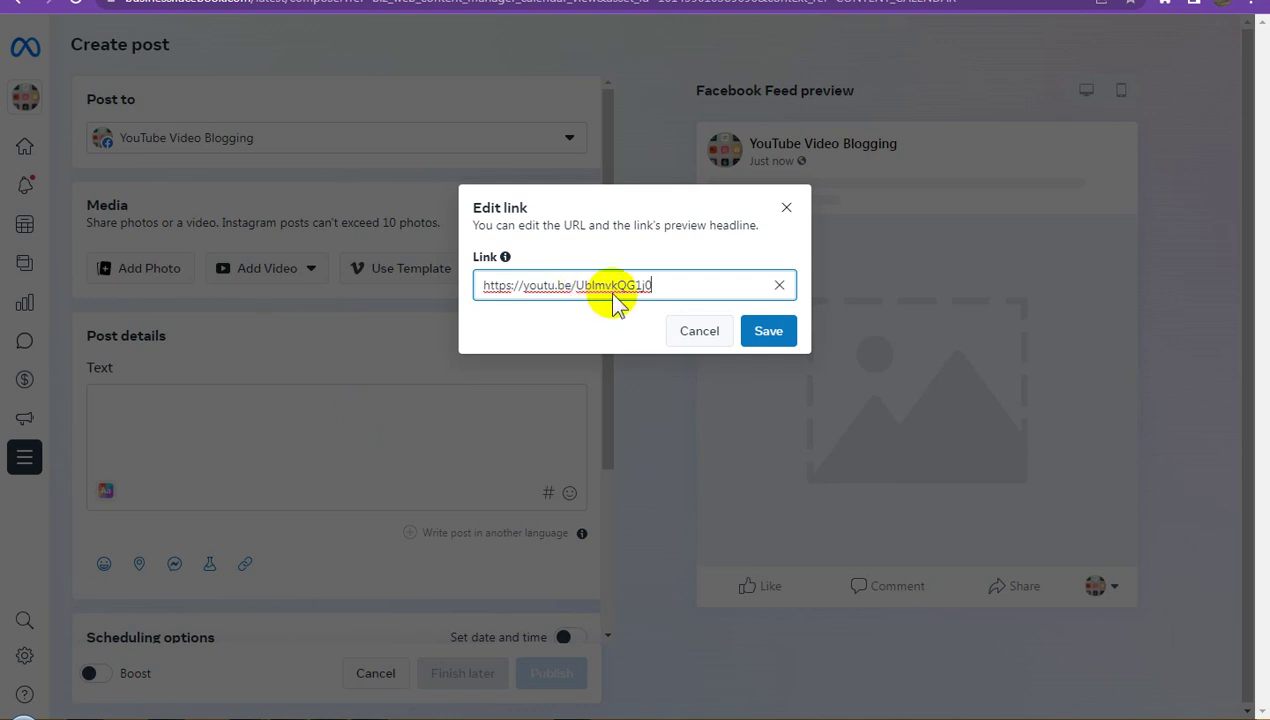
{"action": "left_click", "coordinate": [781, 418]}
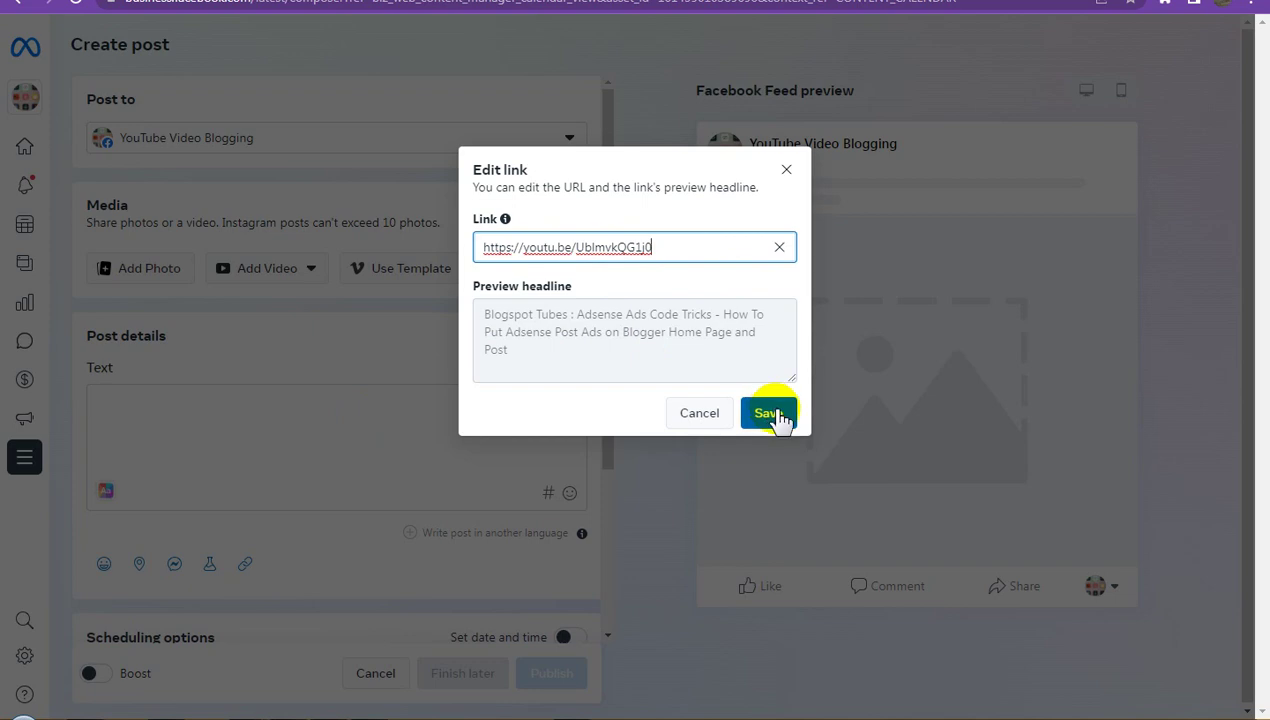
{"action": "left_click", "coordinate": [781, 418]}
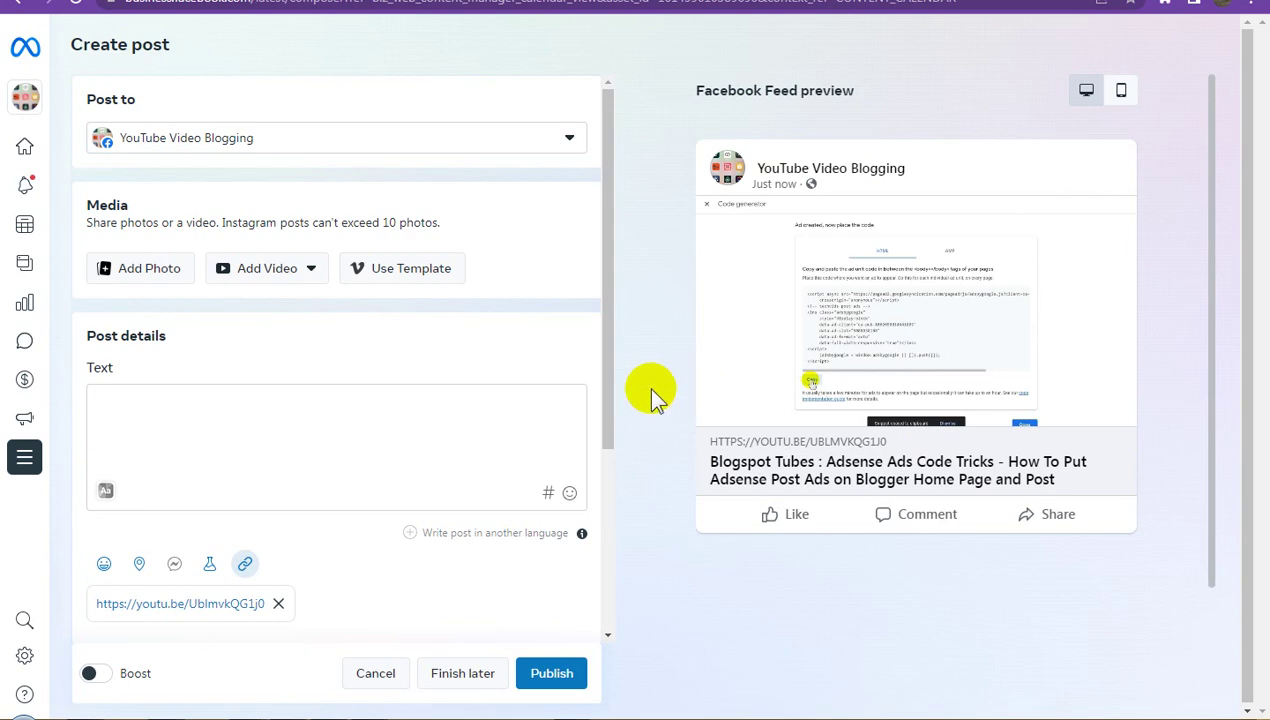
Schedule the post for 6 December 2023 and decline the offer to boost it.
{"action": "scroll", "coordinate": [340, 448], "scroll_direction": "down", "scroll_amount": 3}
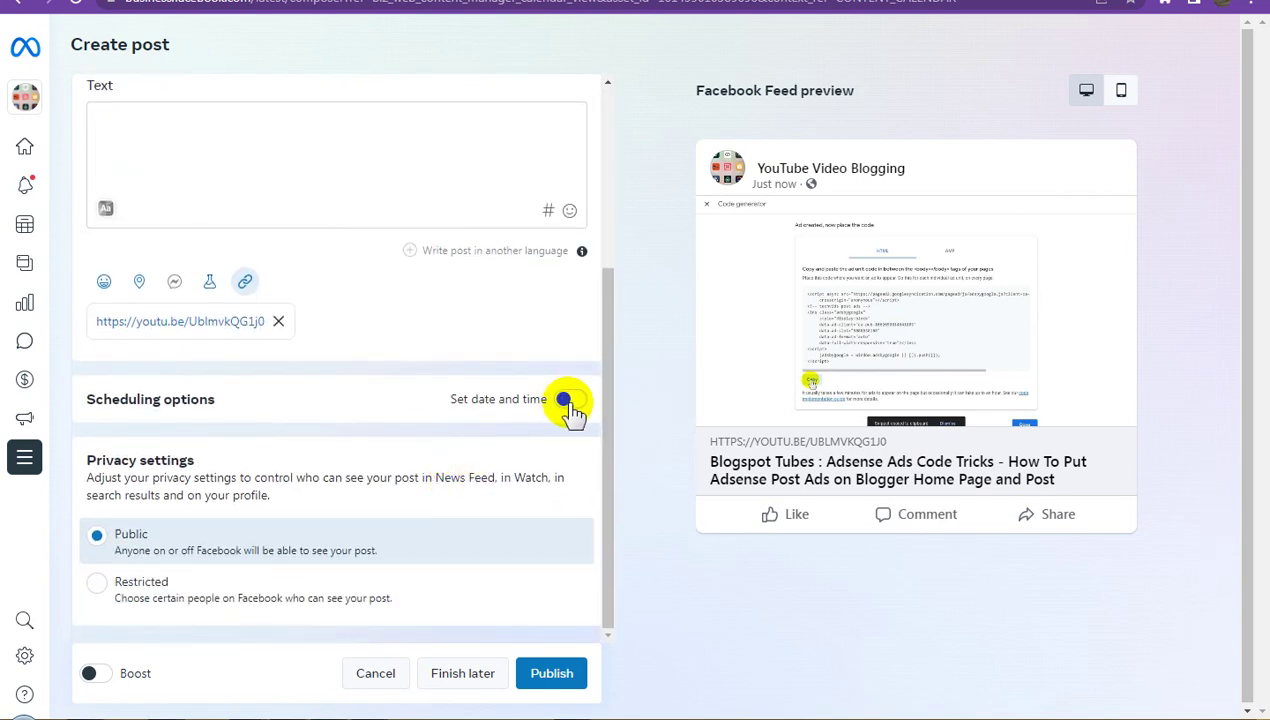
{"action": "left_click", "coordinate": [567, 402]}
{"action": "scroll", "coordinate": [283, 491], "scroll_direction": "down", "scroll_amount": 2}
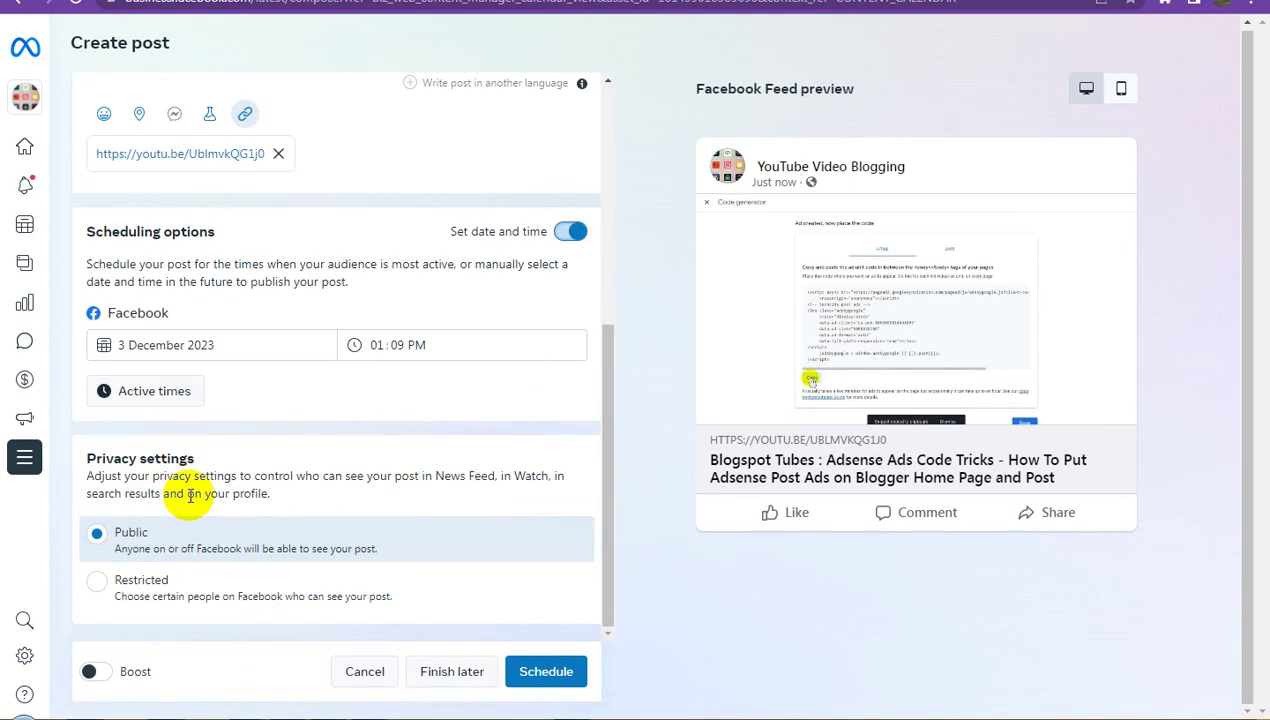
{"action": "left_click", "coordinate": [248, 341]}
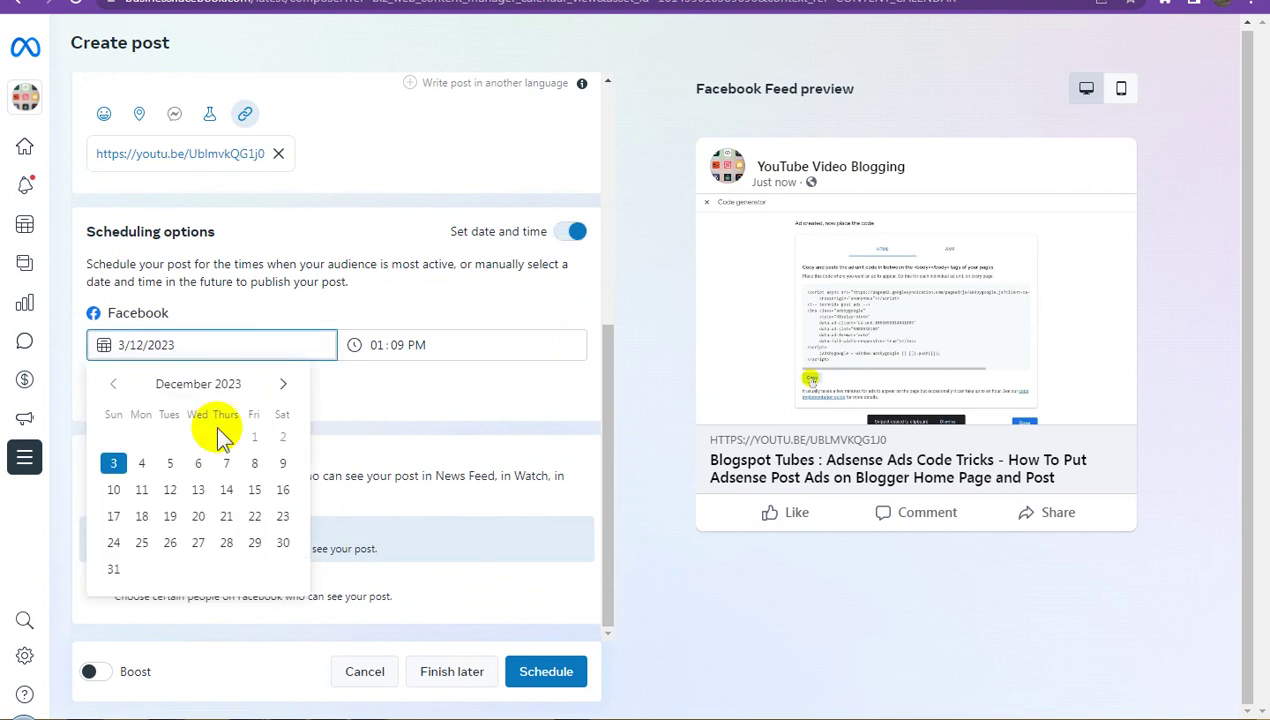
{"action": "left_click", "coordinate": [197, 463]}
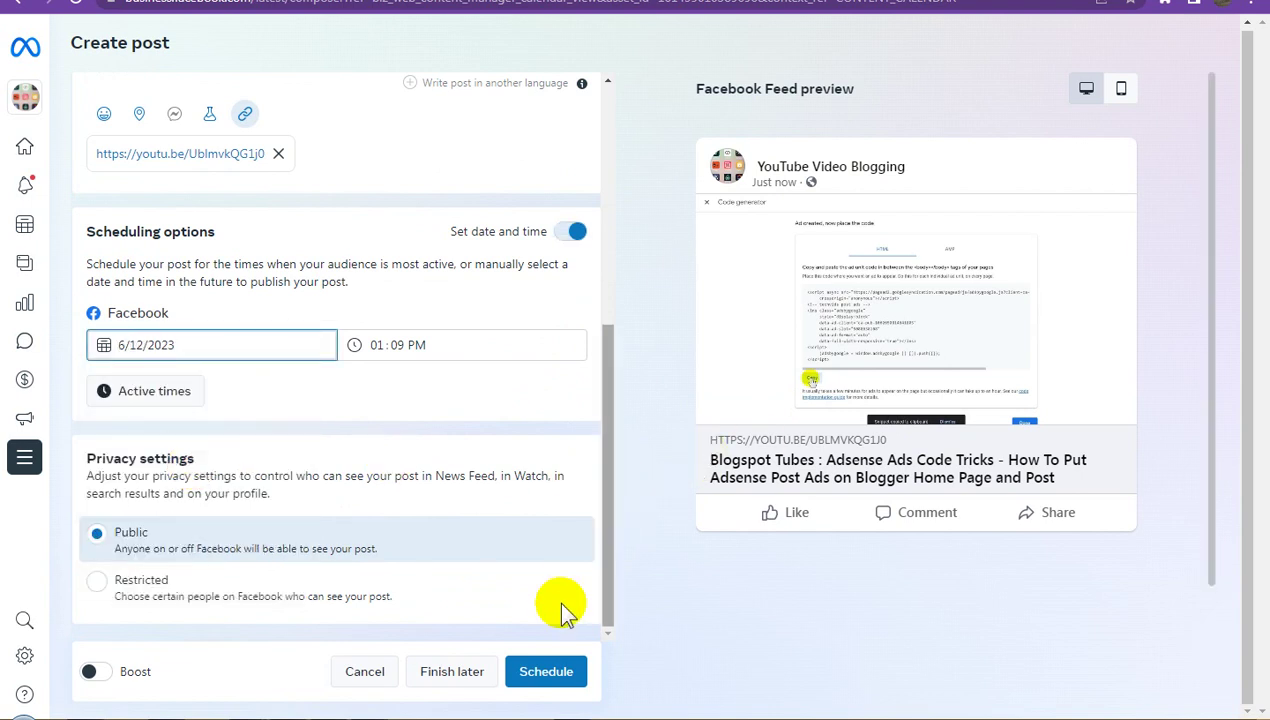
{"action": "left_click", "coordinate": [566, 674]}
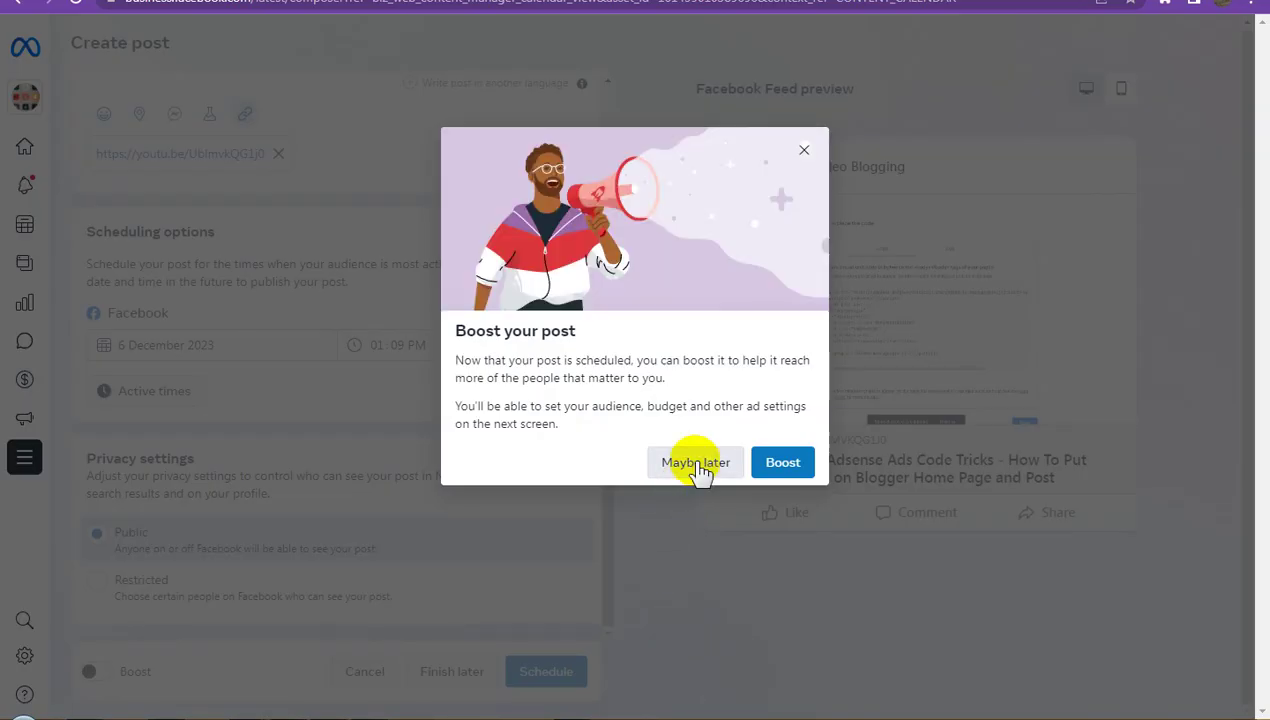
{"action": "left_click", "coordinate": [697, 465]}
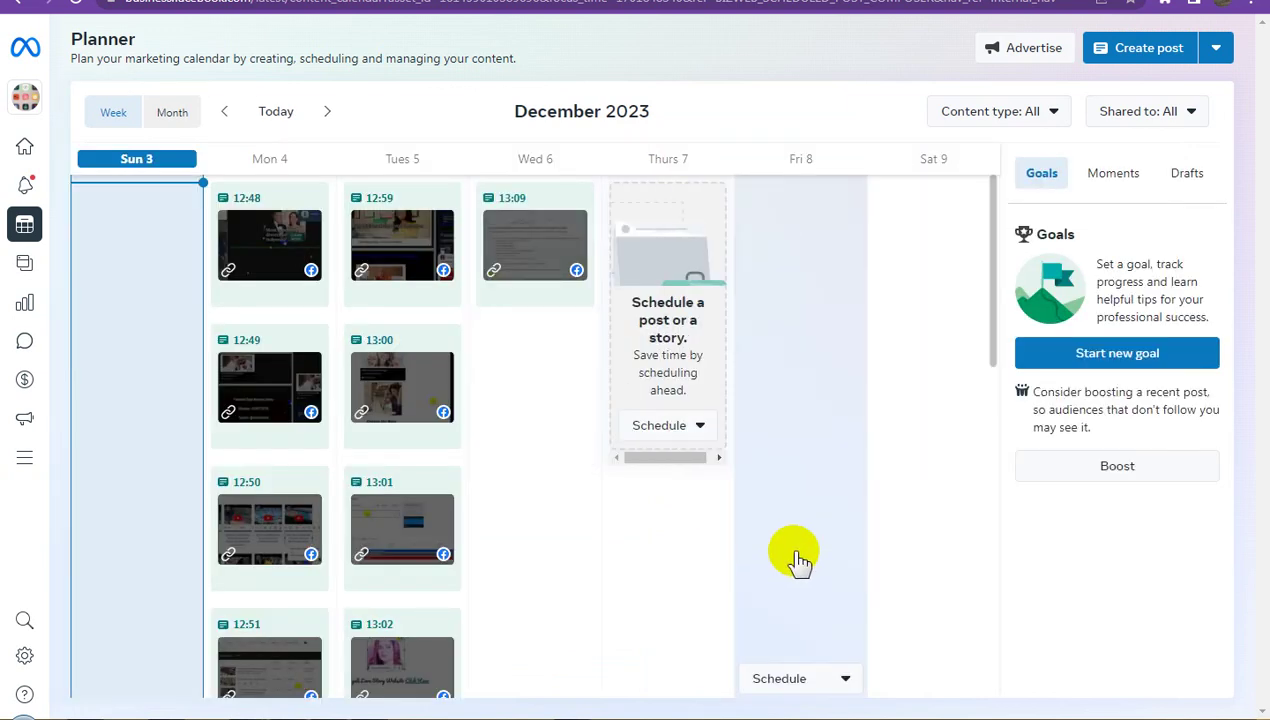
Switch to YouTube Studio, add the 2:24 Adsense Ads Code video to the selection and copy its shareable link.
{"action": "left_click", "coordinate": [835, 0]}
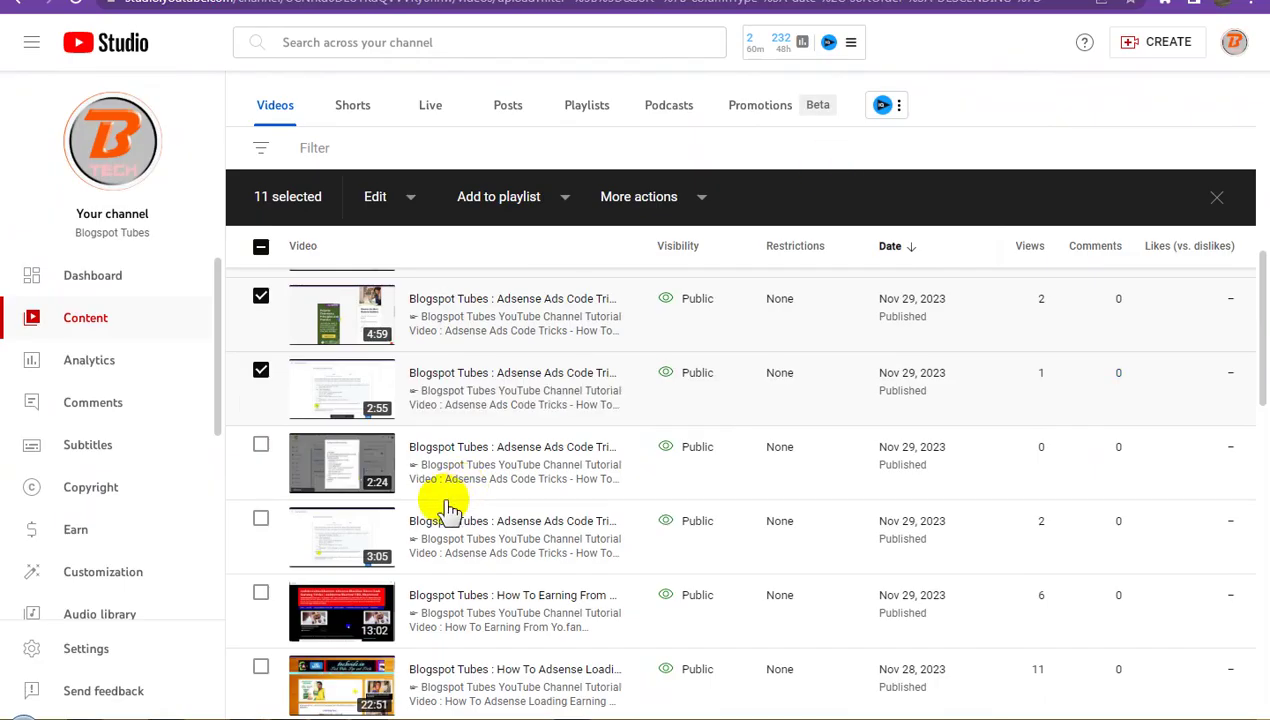
{"action": "left_click", "coordinate": [261, 447]}
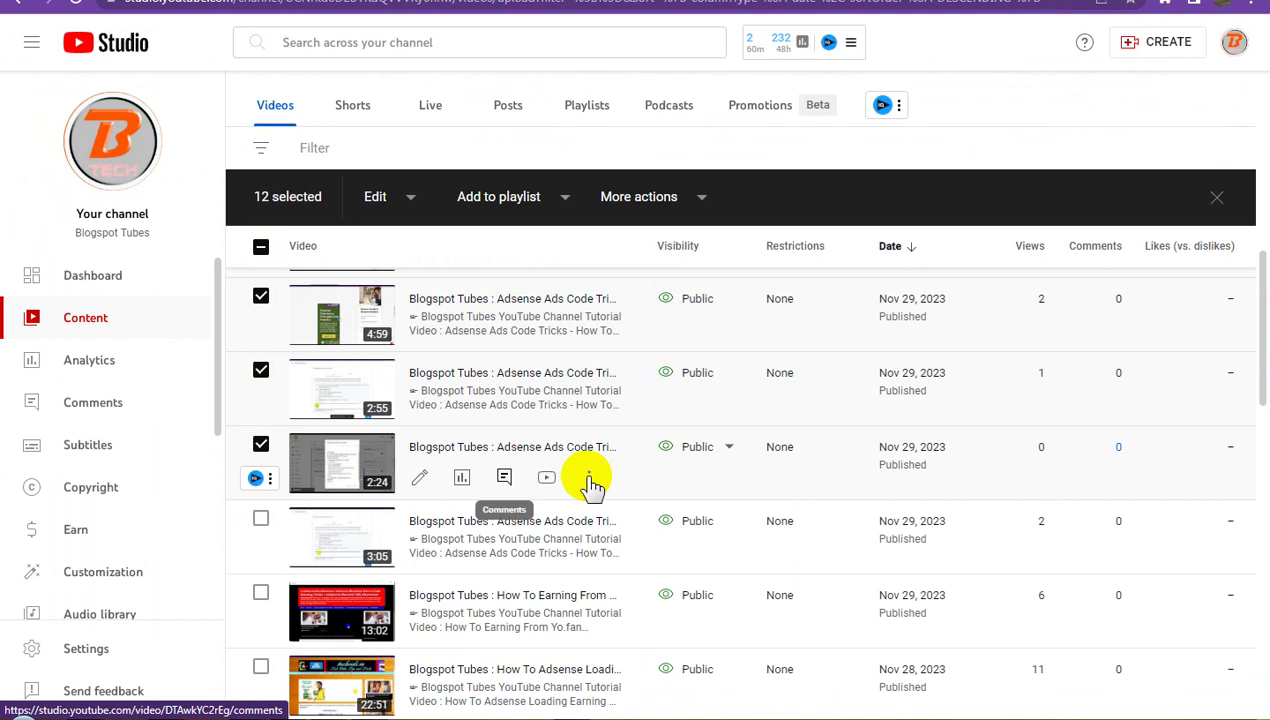
{"action": "left_click", "coordinate": [590, 480]}
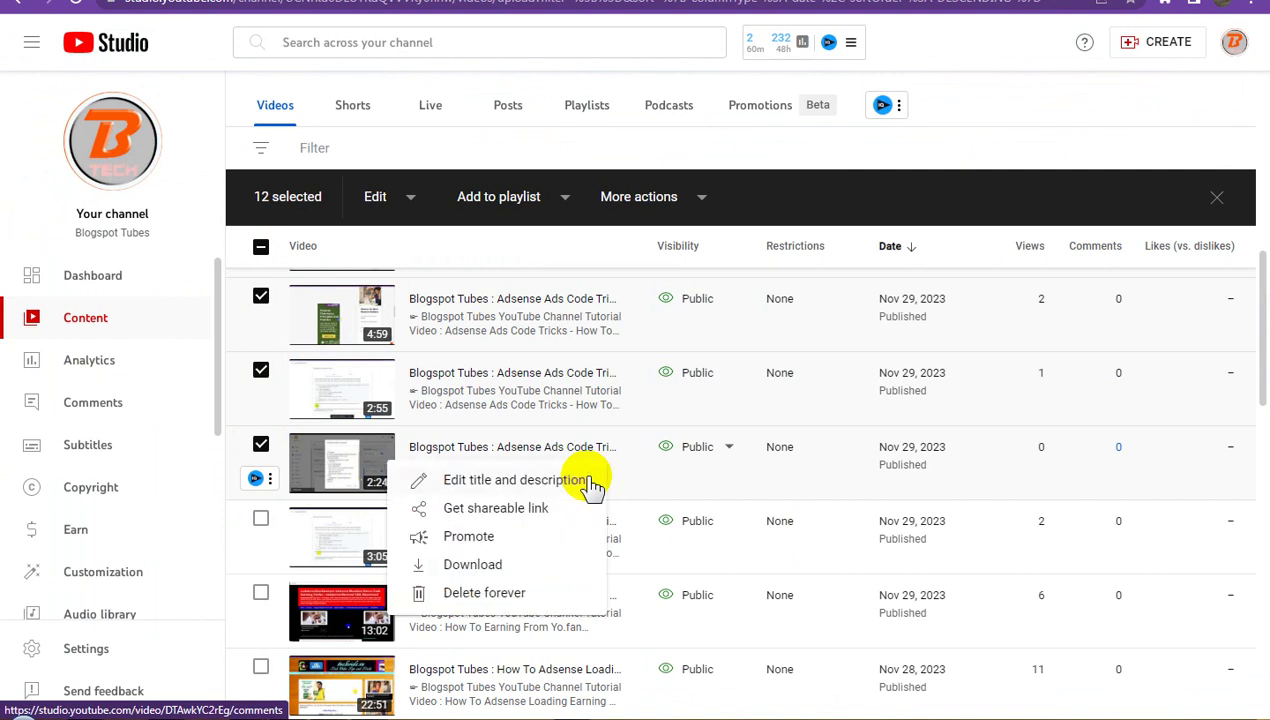
{"action": "left_click", "coordinate": [483, 508]}
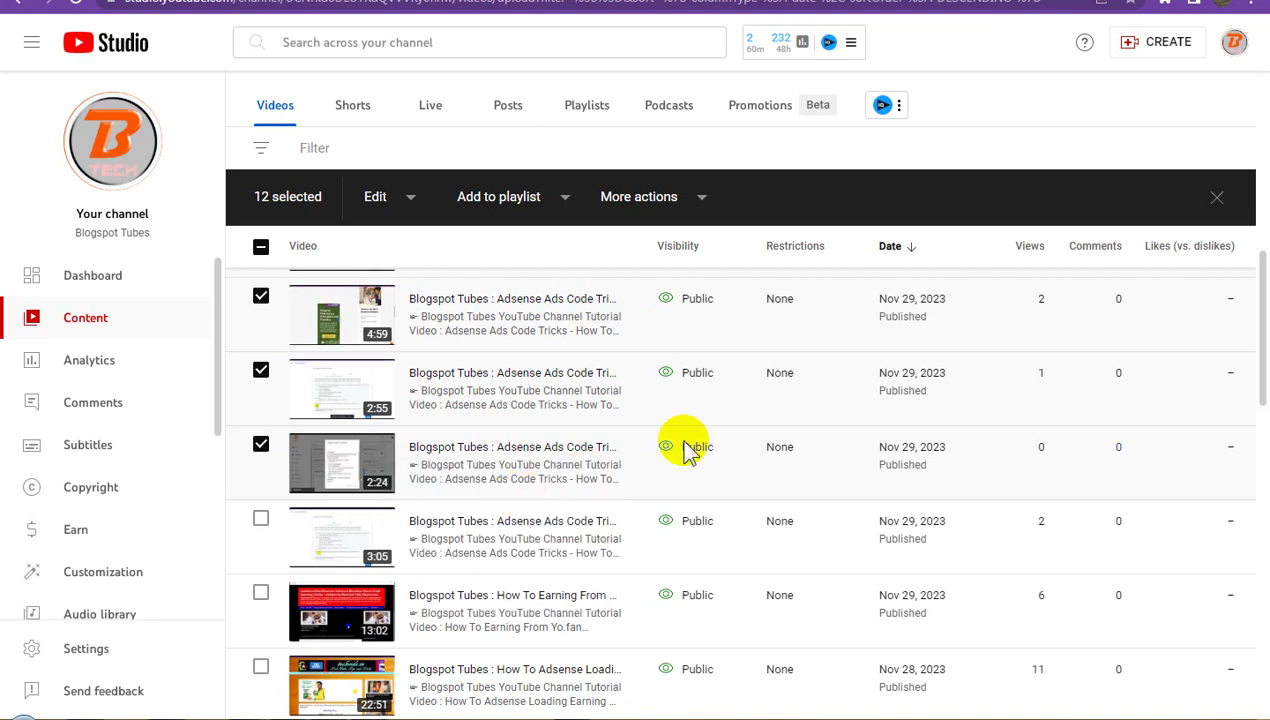
{"action": "left_click", "coordinate": [820, 5]}
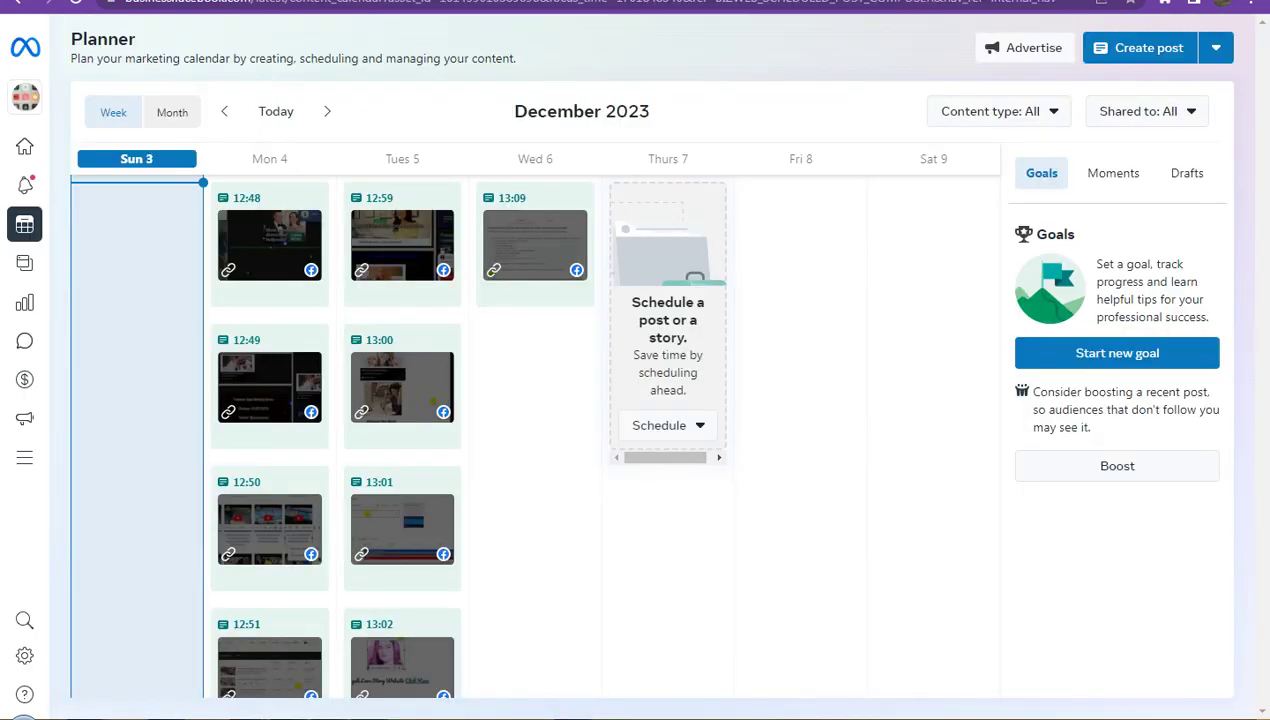
{"action": "left_click", "coordinate": [1148, 58]}
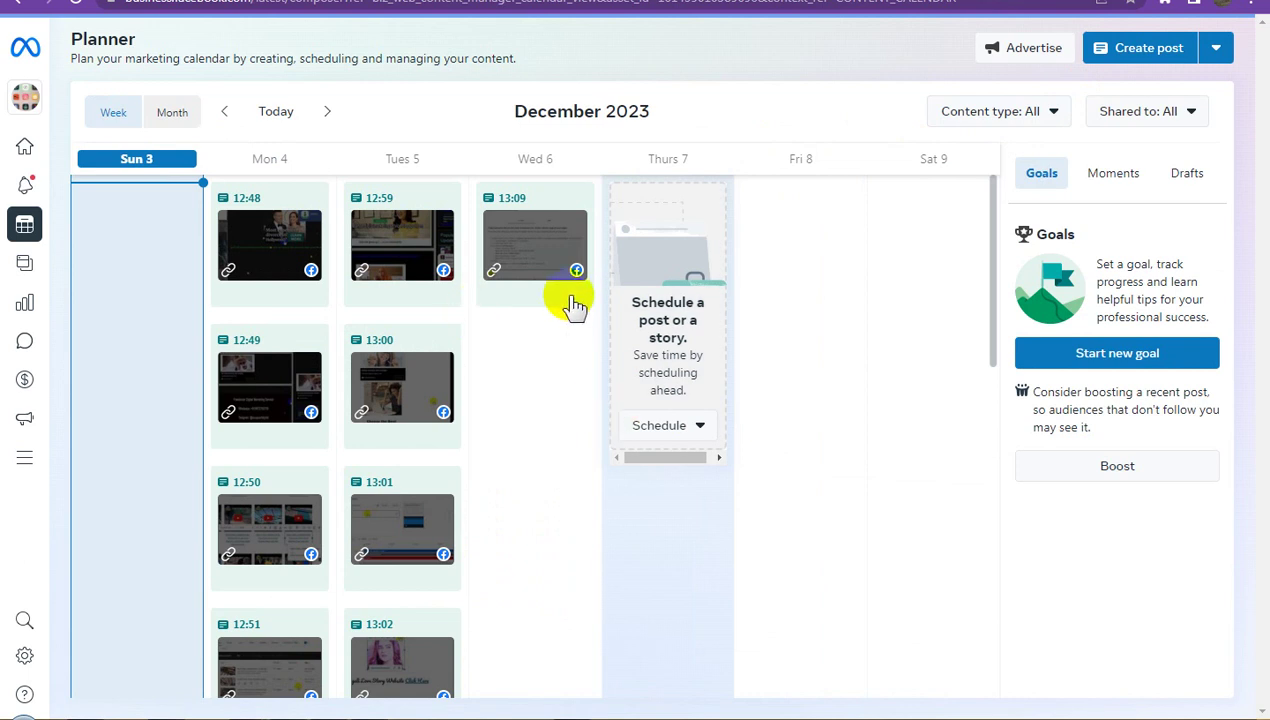
{"action": "left_click", "coordinate": [562, 338]}
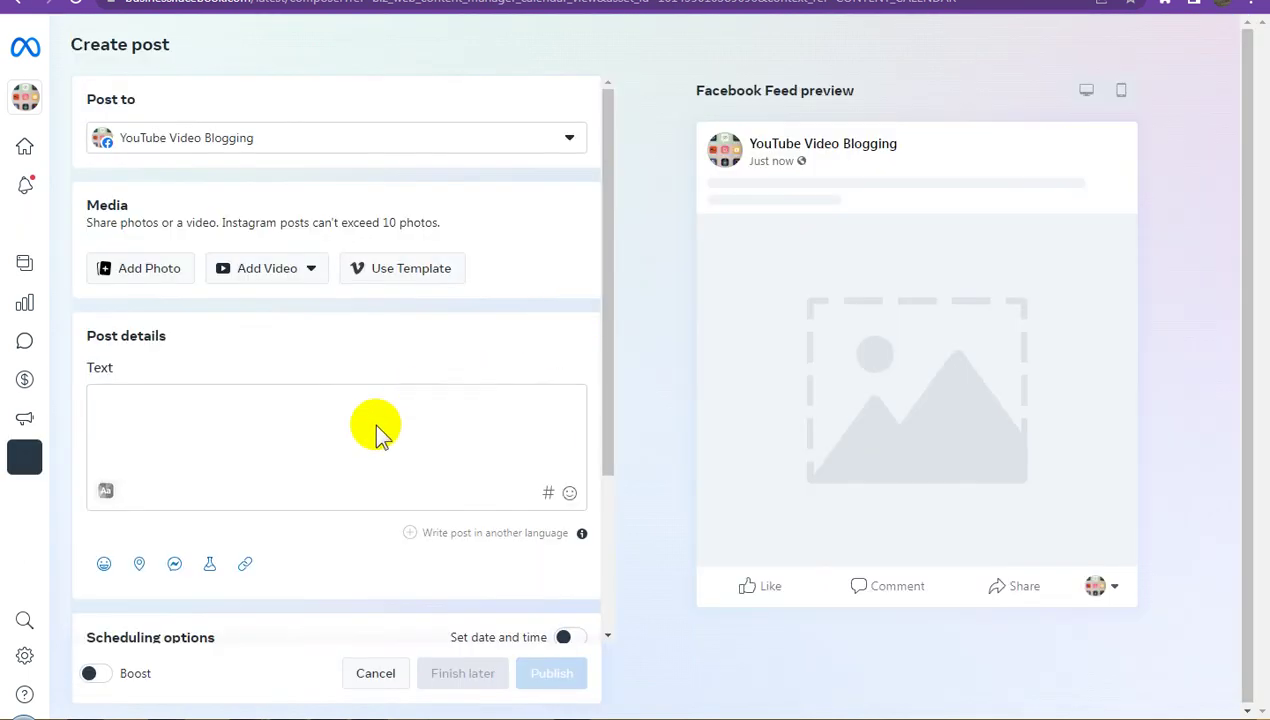
{"action": "left_click", "coordinate": [245, 566]}
{"action": "left_click", "coordinate": [599, 287]}
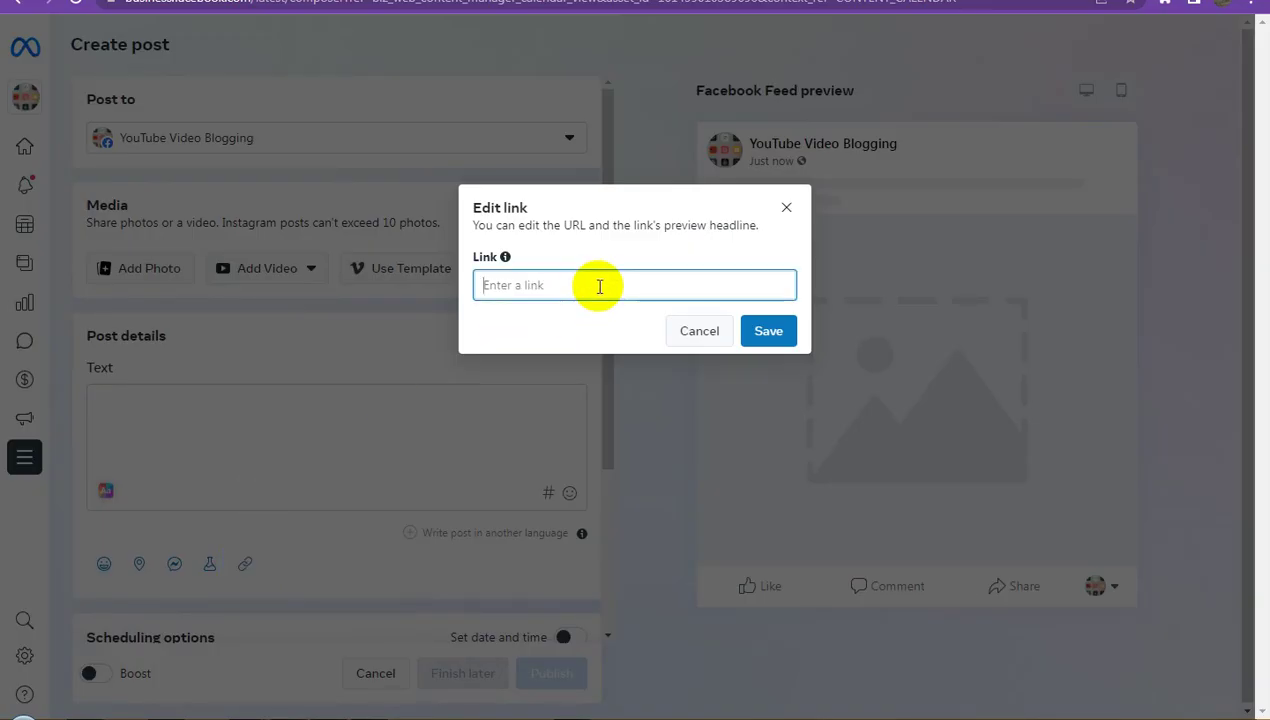
{"action": "type", "text": "https://youtu.be/DTAJkYC2rEq"}
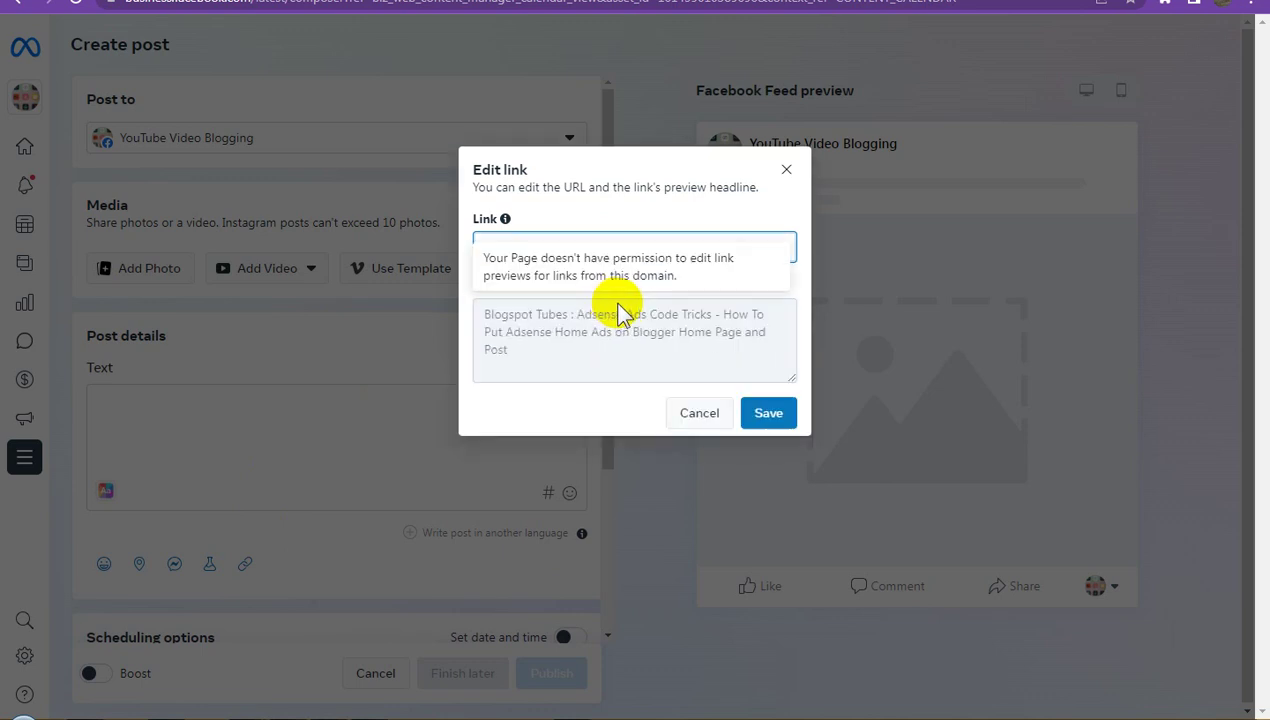
{"action": "left_click", "coordinate": [770, 414]}
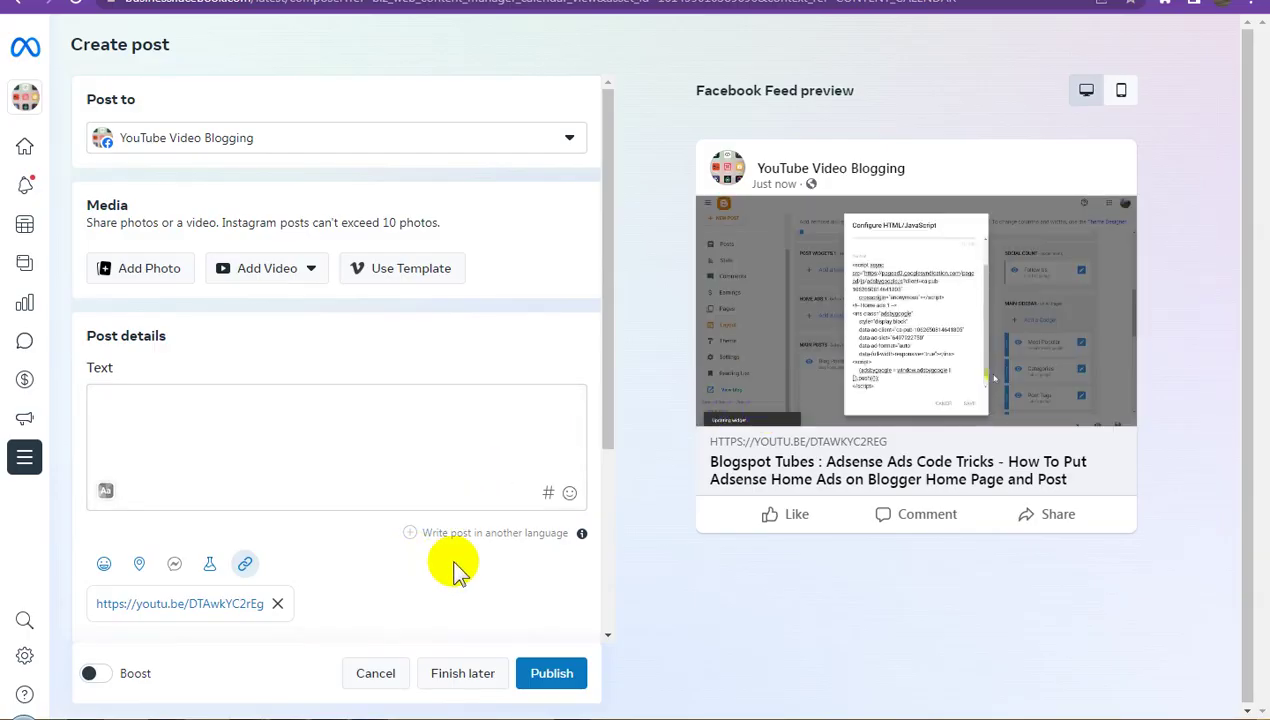
Schedule the post with the 2:24 video's link for 6 December 2023 and decline boosting it.
{"action": "scroll", "coordinate": [455, 568], "scroll_direction": "down", "scroll_amount": 3}
{"action": "left_click", "coordinate": [570, 400]}
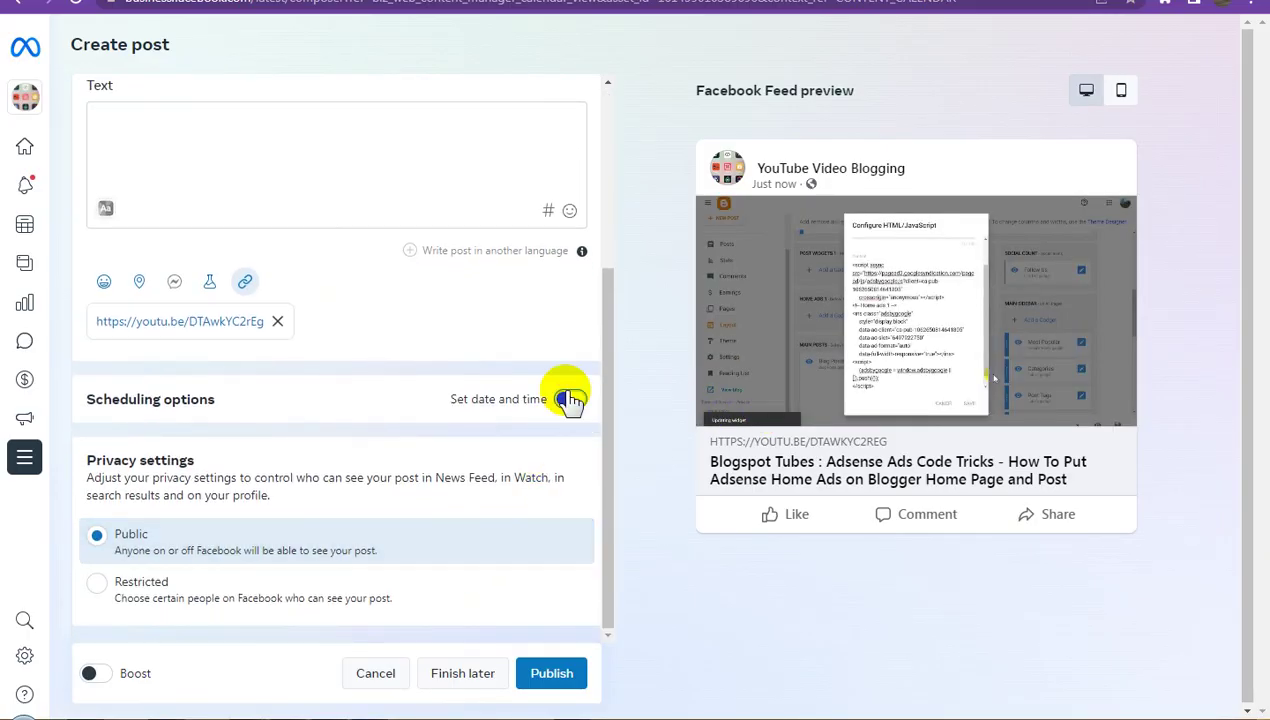
{"action": "scroll", "coordinate": [533, 417], "scroll_direction": "down", "scroll_amount": 2}
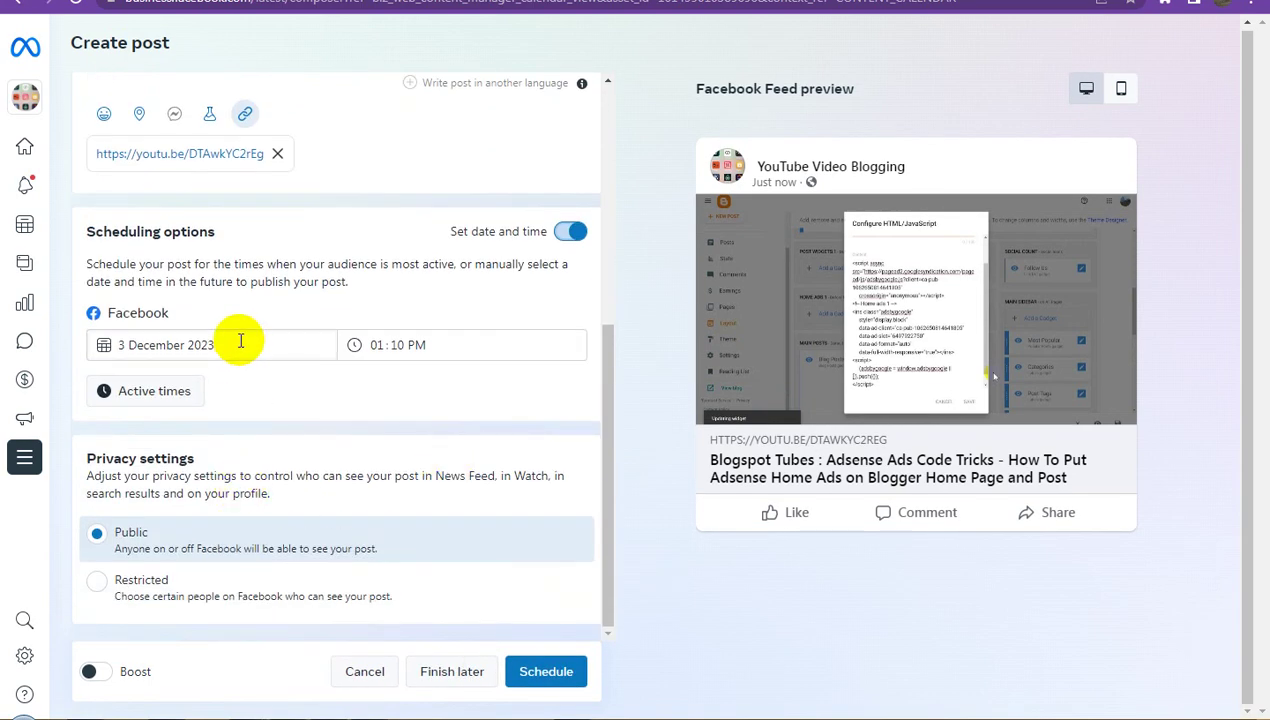
{"action": "left_click", "coordinate": [240, 341]}
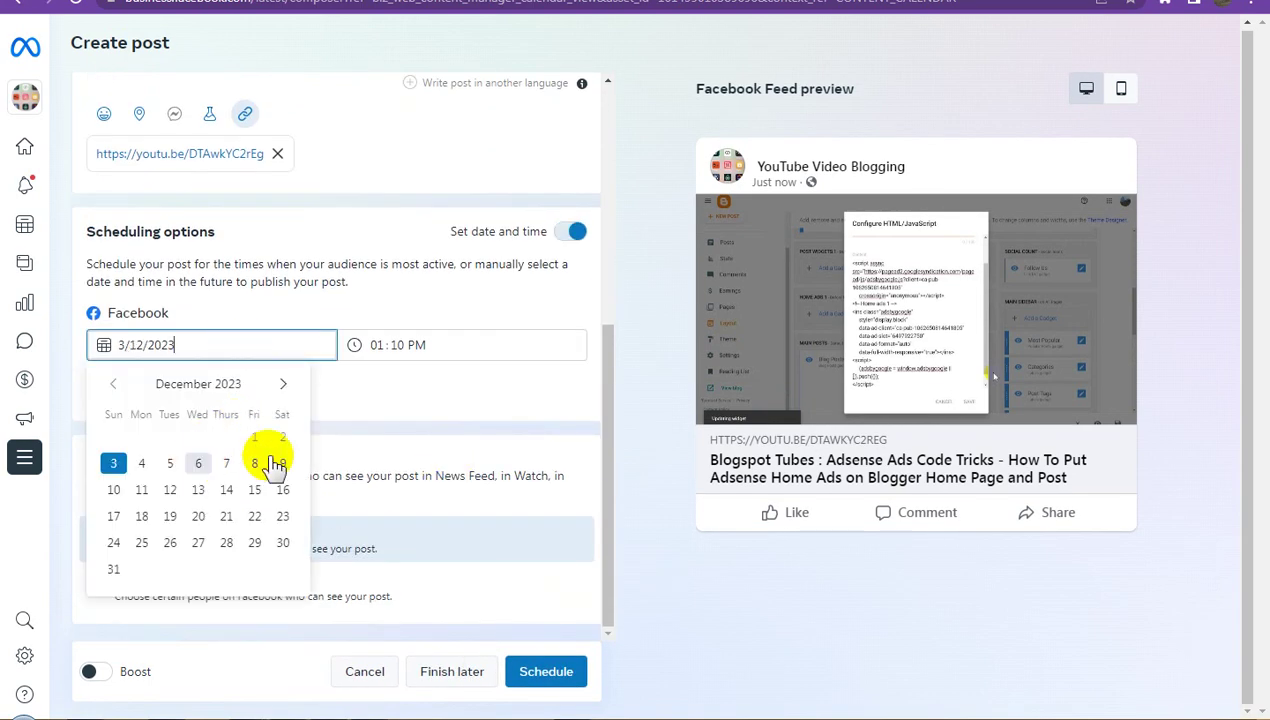
{"action": "left_click", "coordinate": [460, 451]}
{"action": "left_click", "coordinate": [558, 676]}
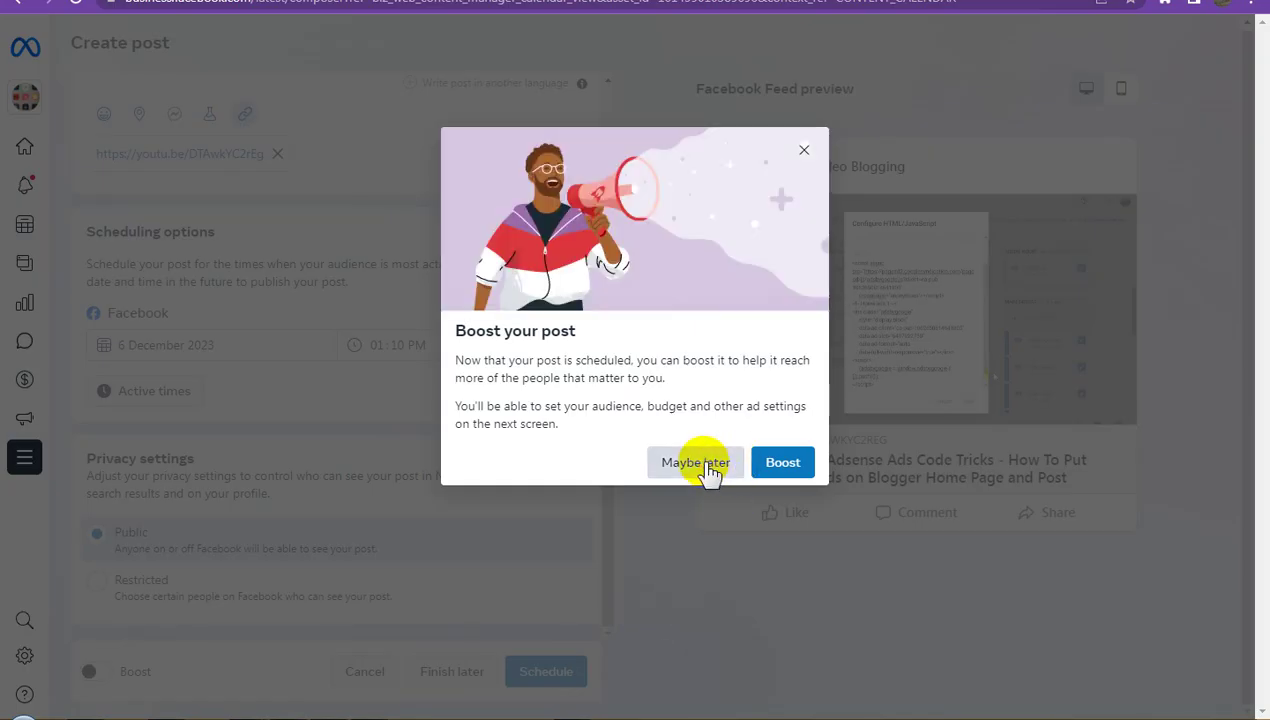
{"action": "left_click", "coordinate": [706, 470]}
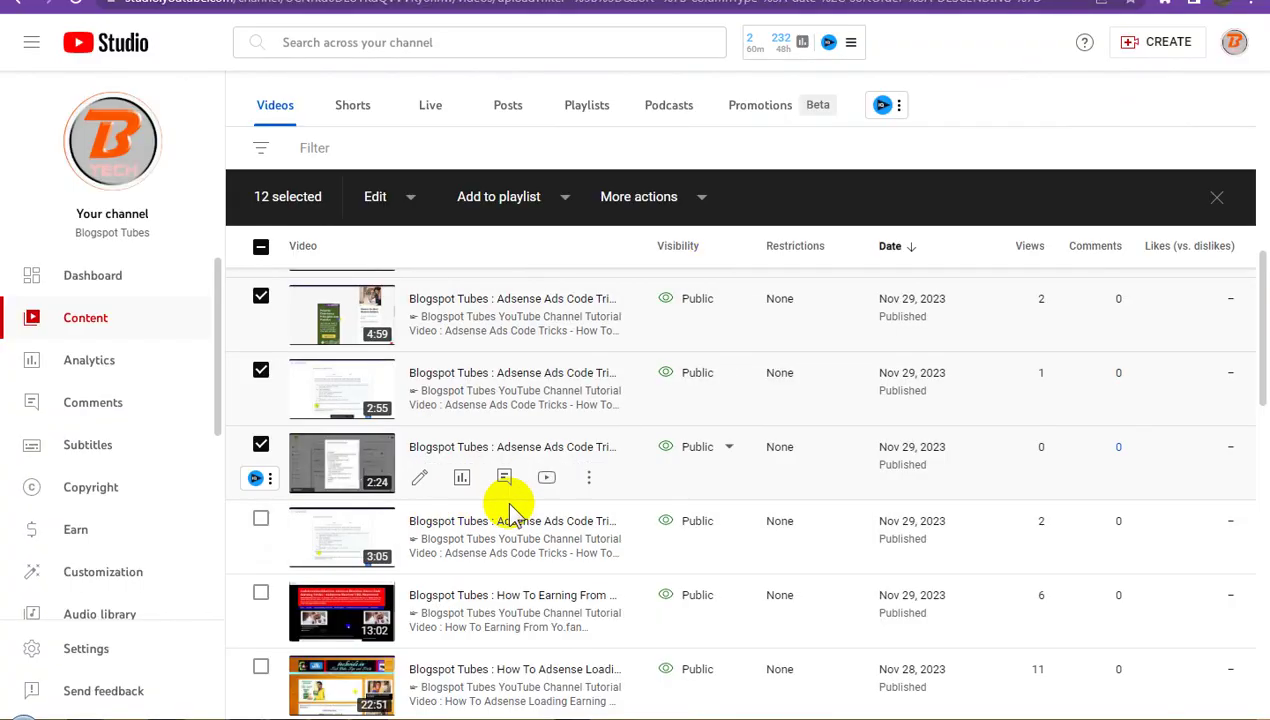
In YouTube Studio, add the 3:05 Adsense Ads Code video to the selection and copy its shareable link.
{"action": "scroll", "coordinate": [512, 515], "scroll_direction": "down", "scroll_amount": 1}
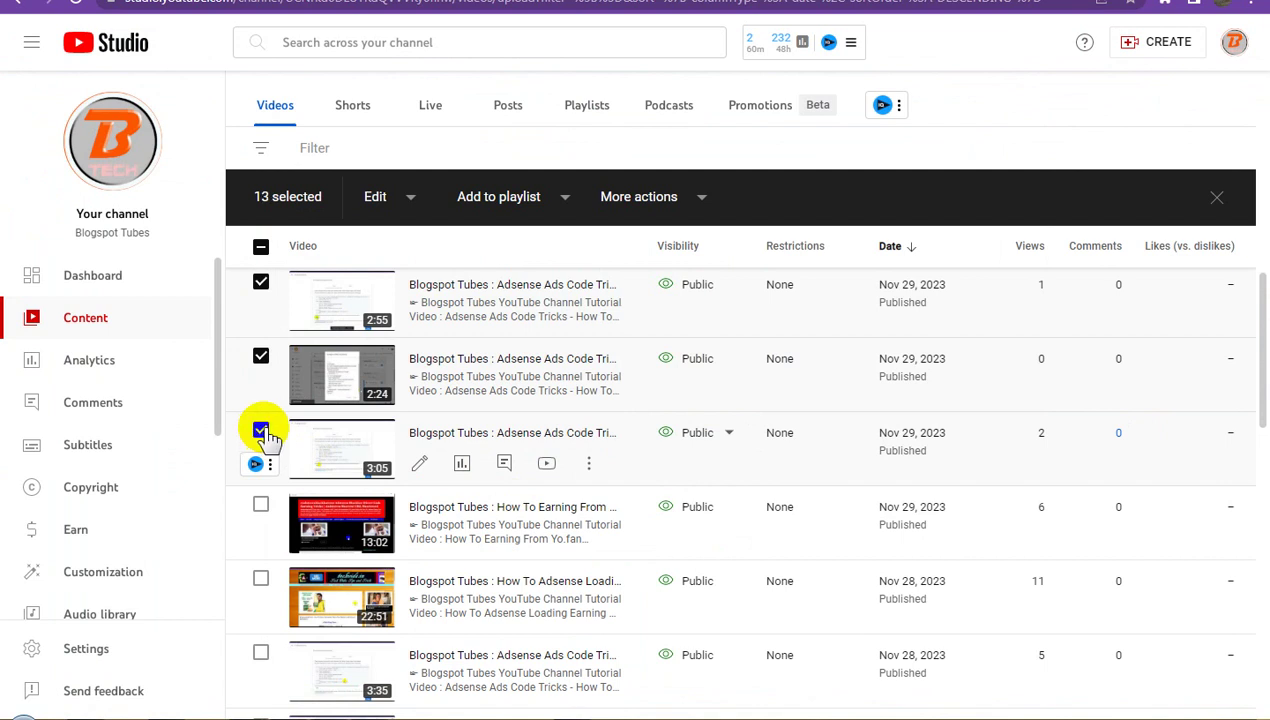
{"action": "left_click", "coordinate": [589, 466]}
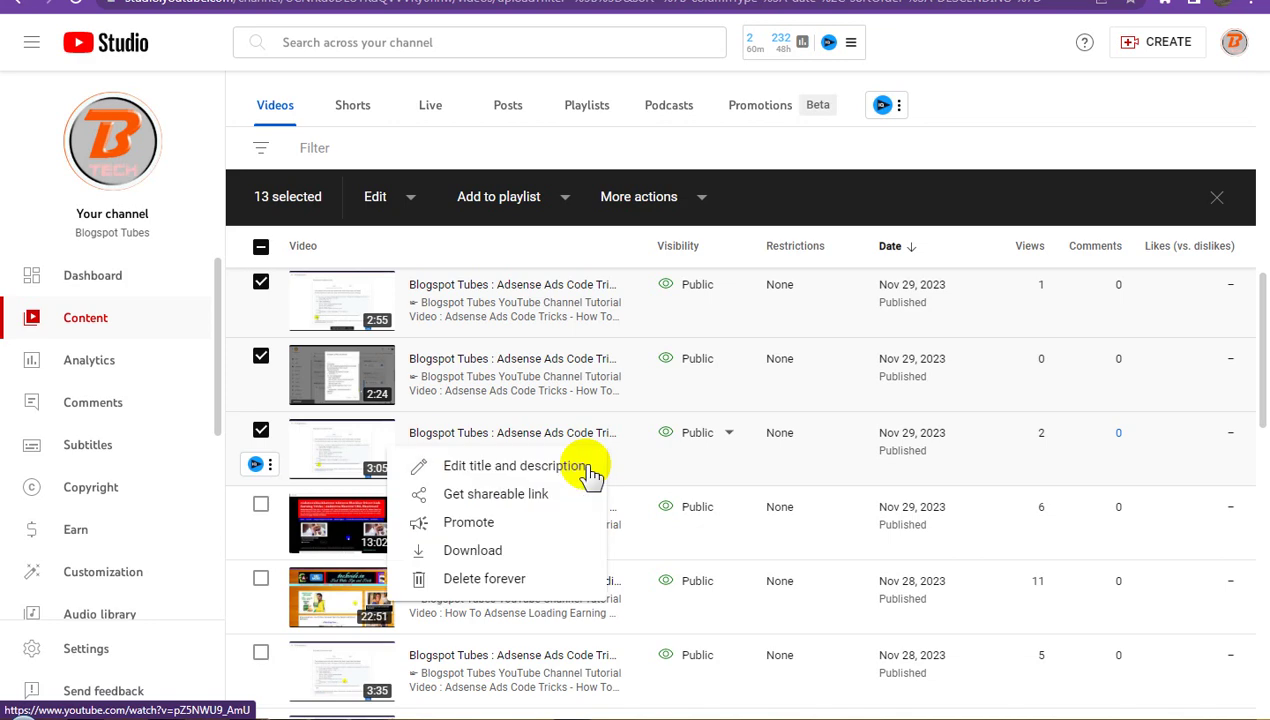
{"action": "left_click", "coordinate": [509, 498]}
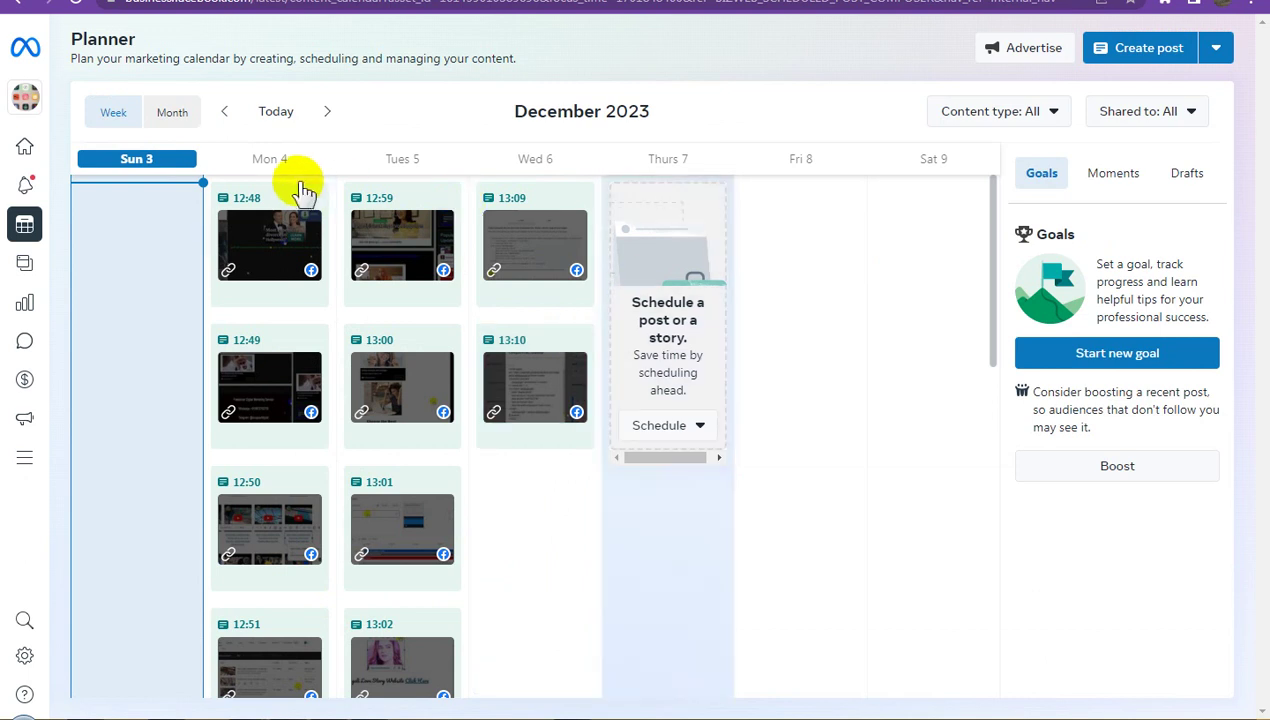
{"action": "left_click", "coordinate": [1160, 55]}
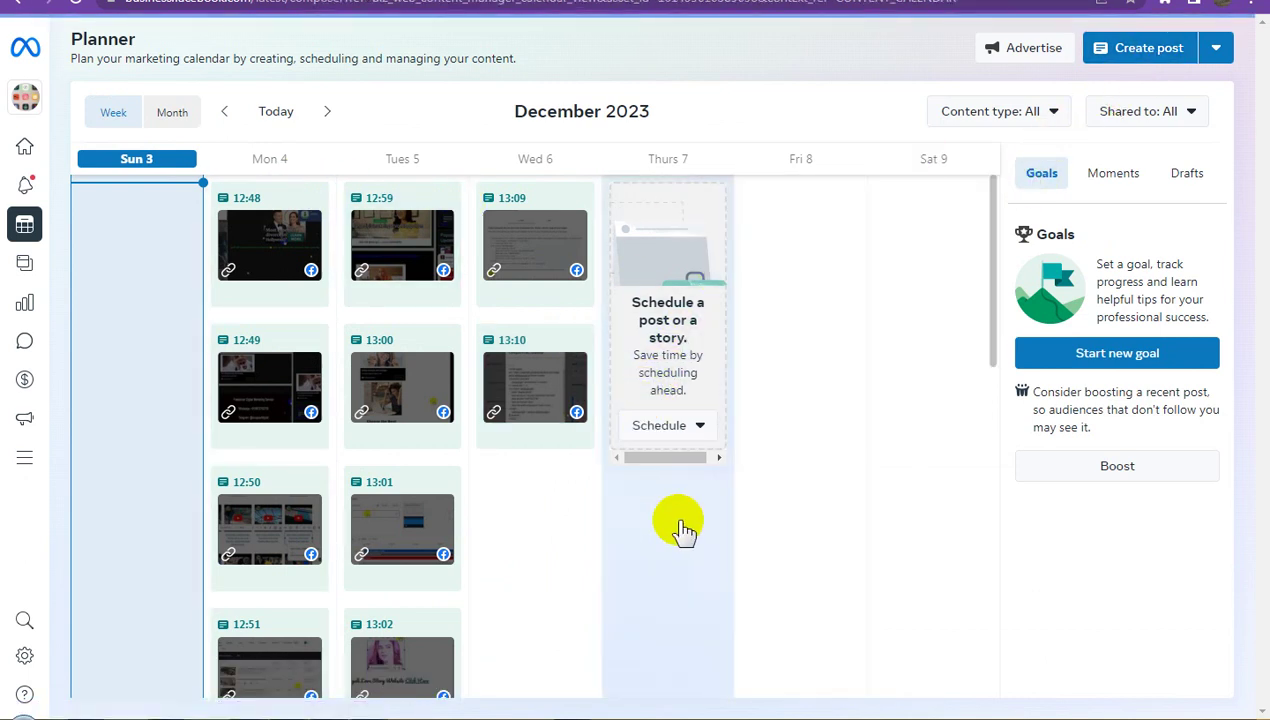
{"action": "left_click", "coordinate": [626, 536]}
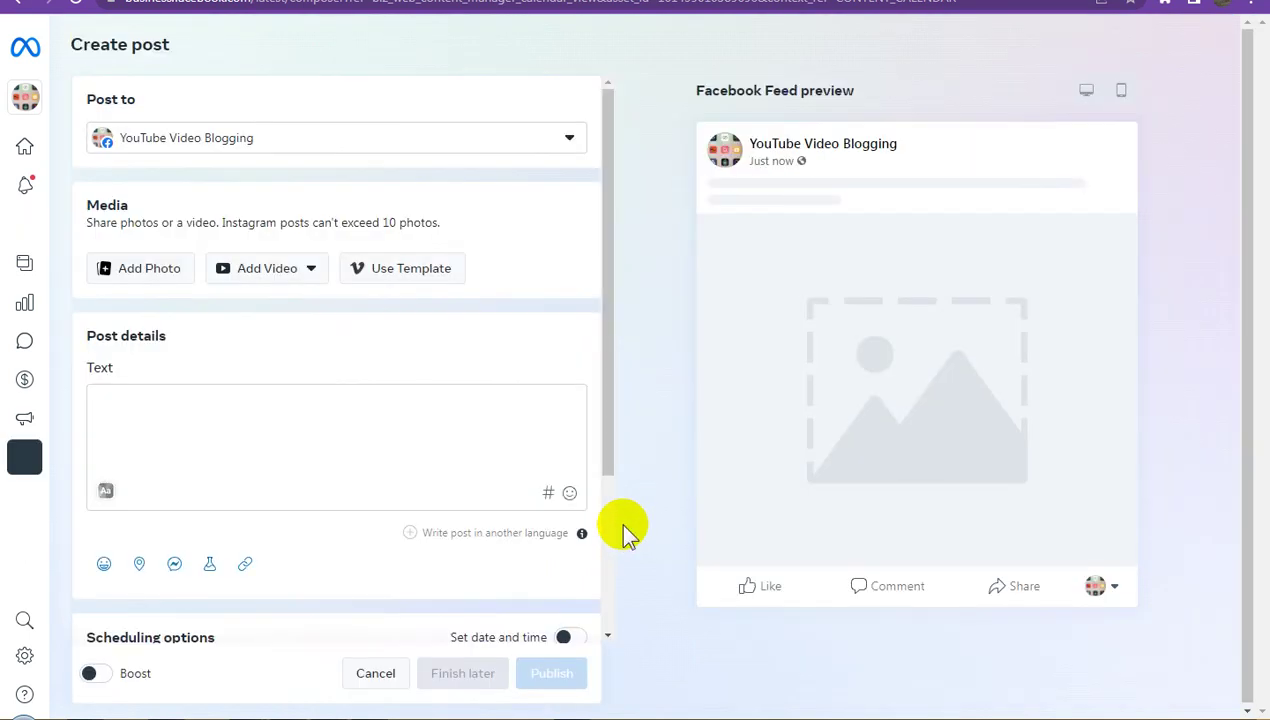
{"action": "left_click", "coordinate": [246, 565]}
{"action": "left_click", "coordinate": [535, 286]}
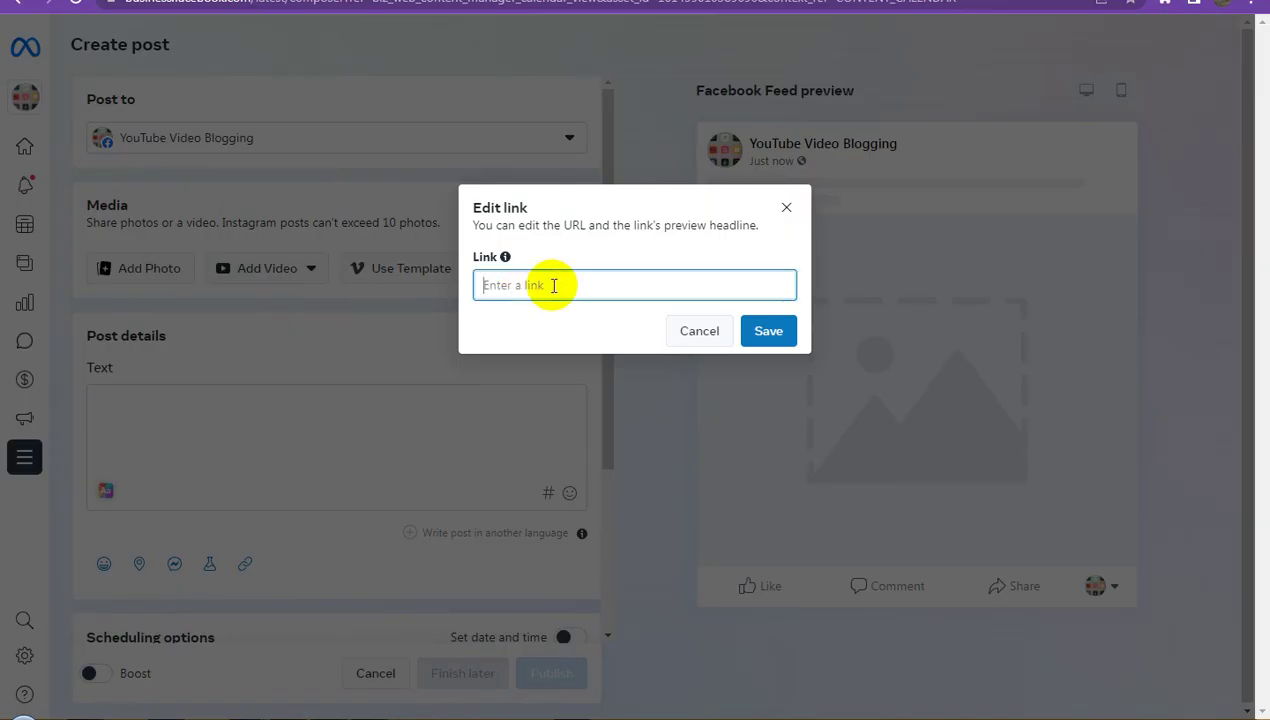
{"action": "key", "text": "ctrl+v"}
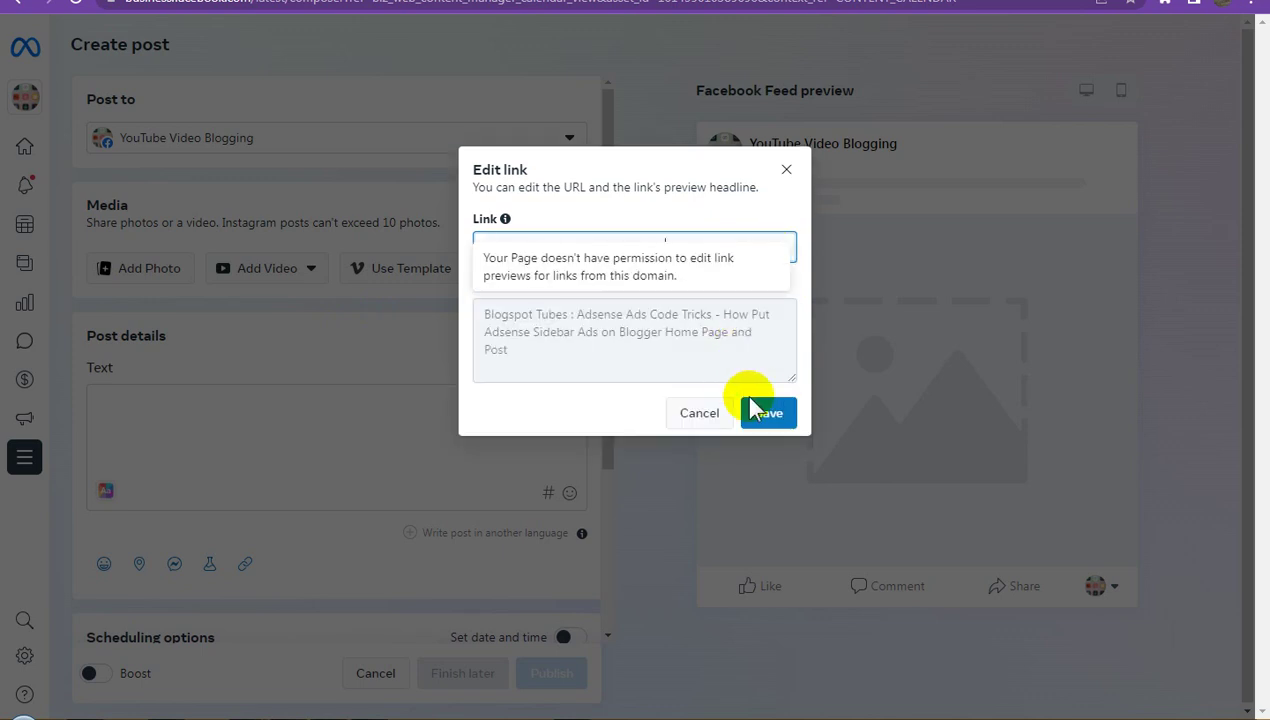
{"action": "left_click", "coordinate": [775, 415]}
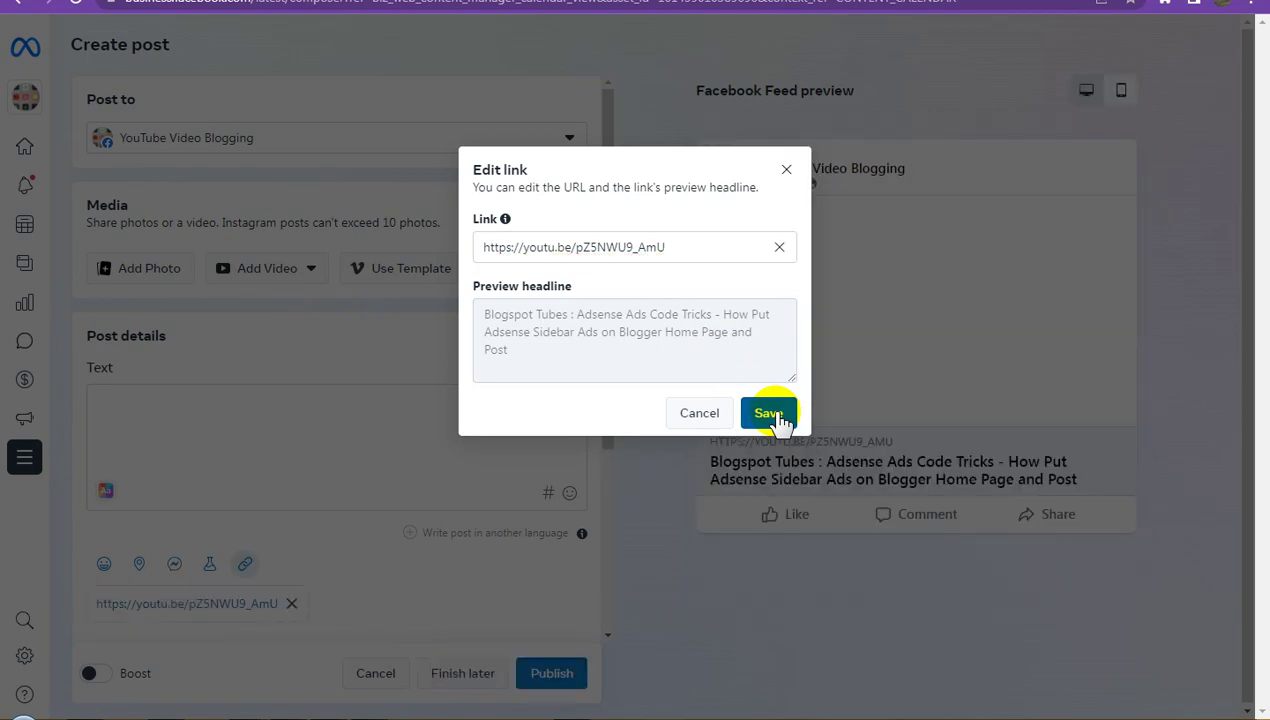
Schedule the post with the 3:05 video's link for 6 December 2023 and decline boosting it.
{"action": "scroll", "coordinate": [418, 563], "scroll_direction": "down", "scroll_amount": 3}
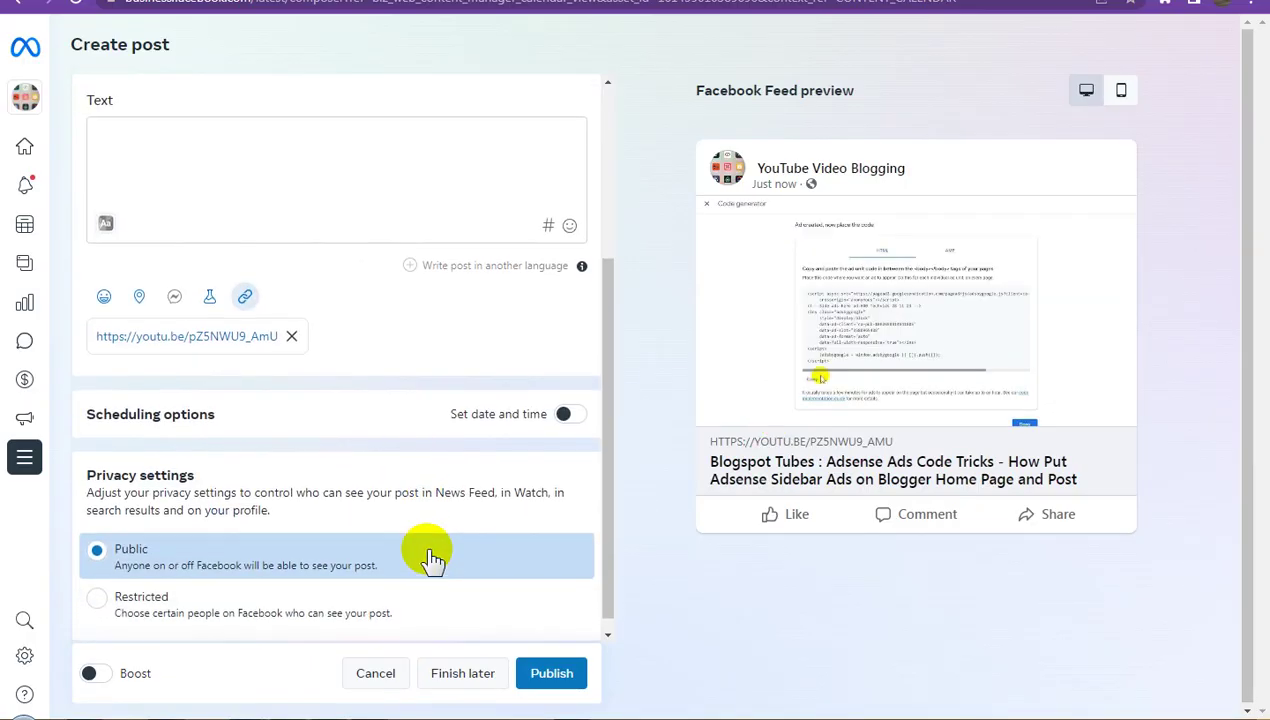
{"action": "left_click", "coordinate": [566, 400]}
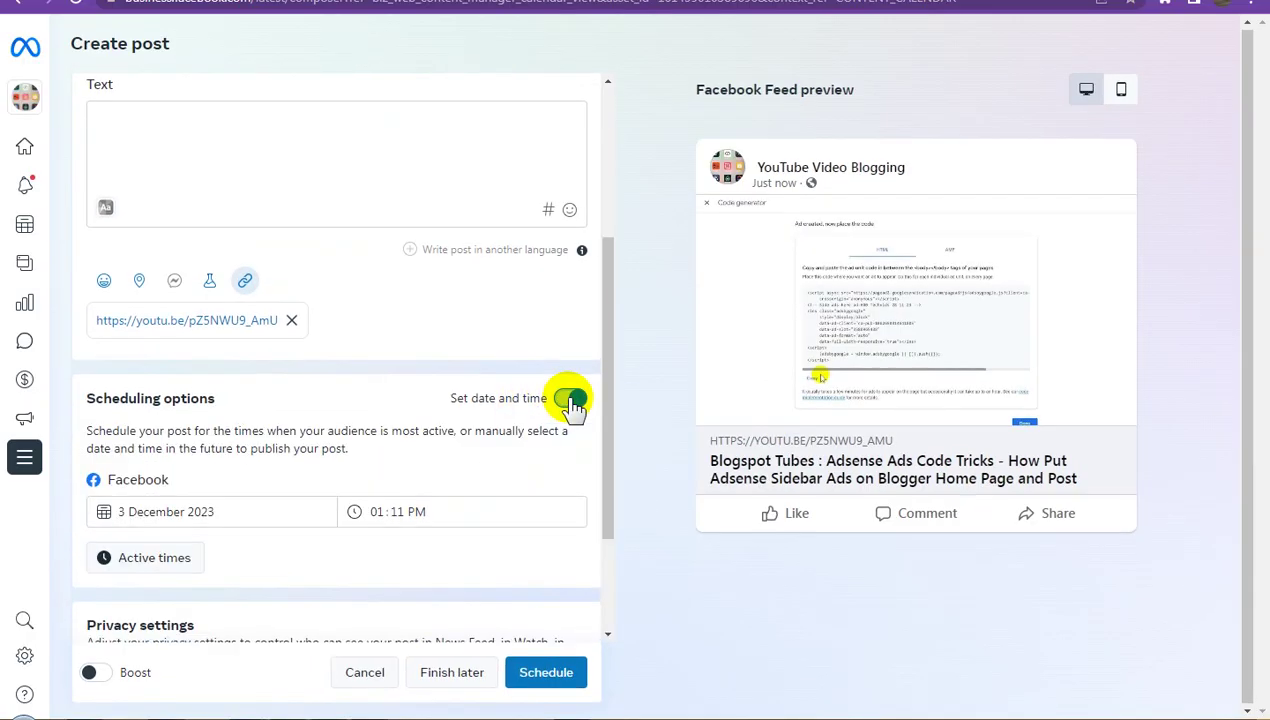
{"action": "scroll", "coordinate": [198, 516], "scroll_direction": "down", "scroll_amount": 2}
{"action": "left_click", "coordinate": [238, 343]}
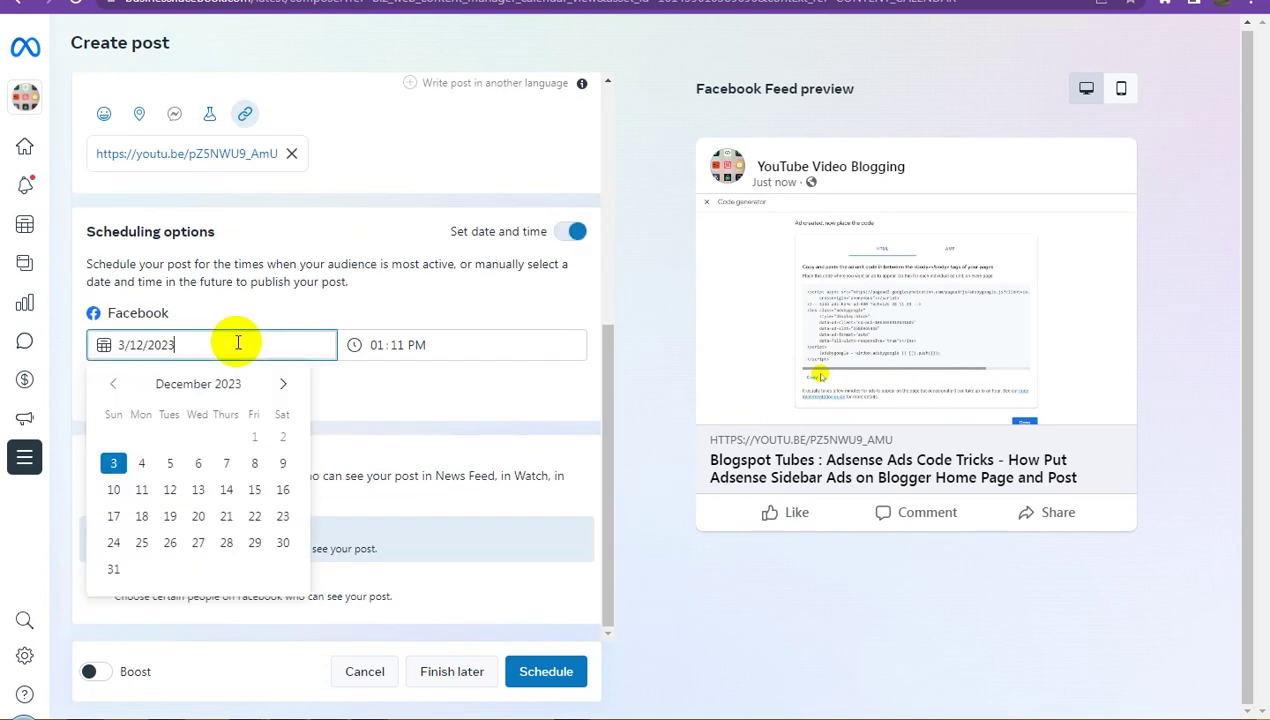
{"action": "left_click", "coordinate": [204, 462]}
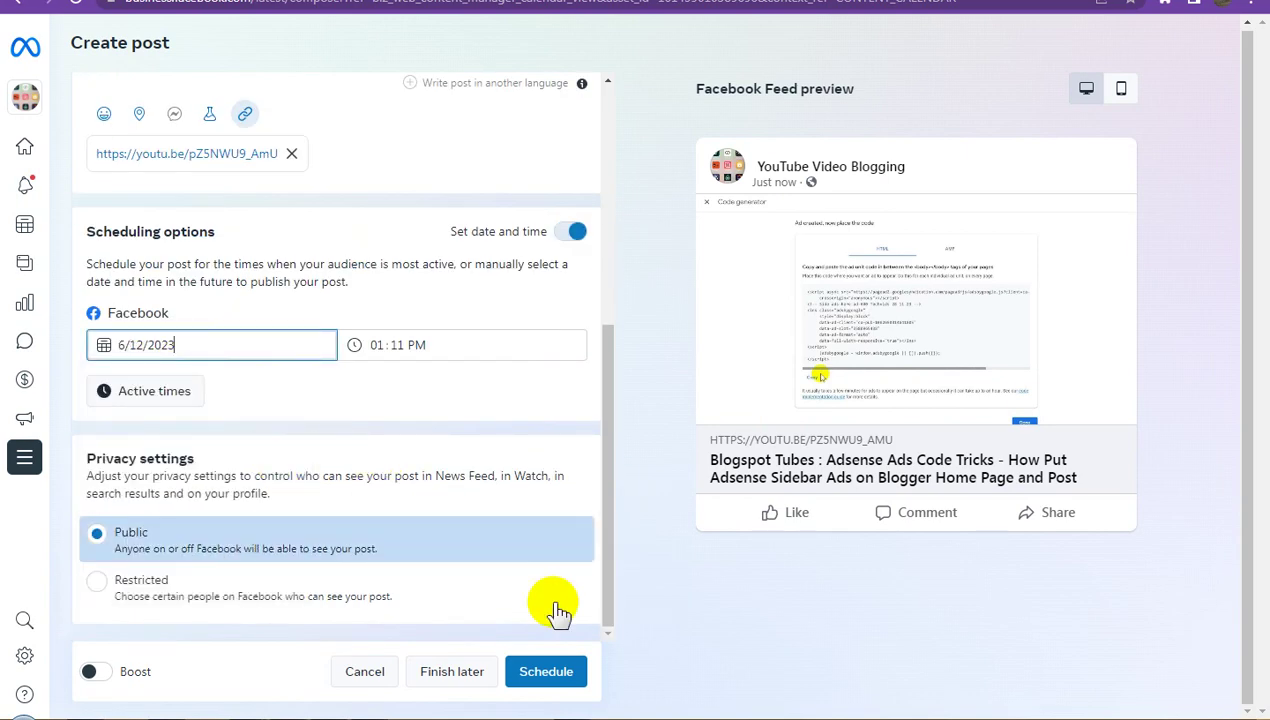
{"action": "left_click", "coordinate": [565, 674]}
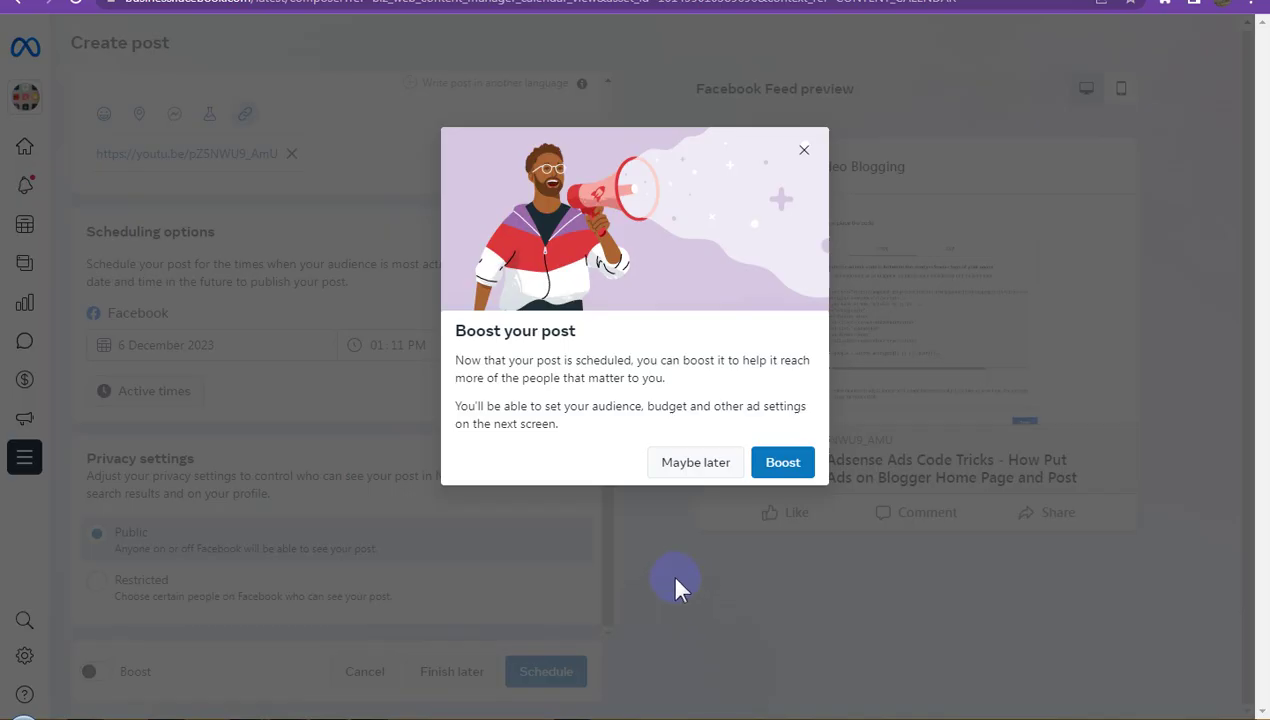
{"action": "left_click", "coordinate": [684, 462]}
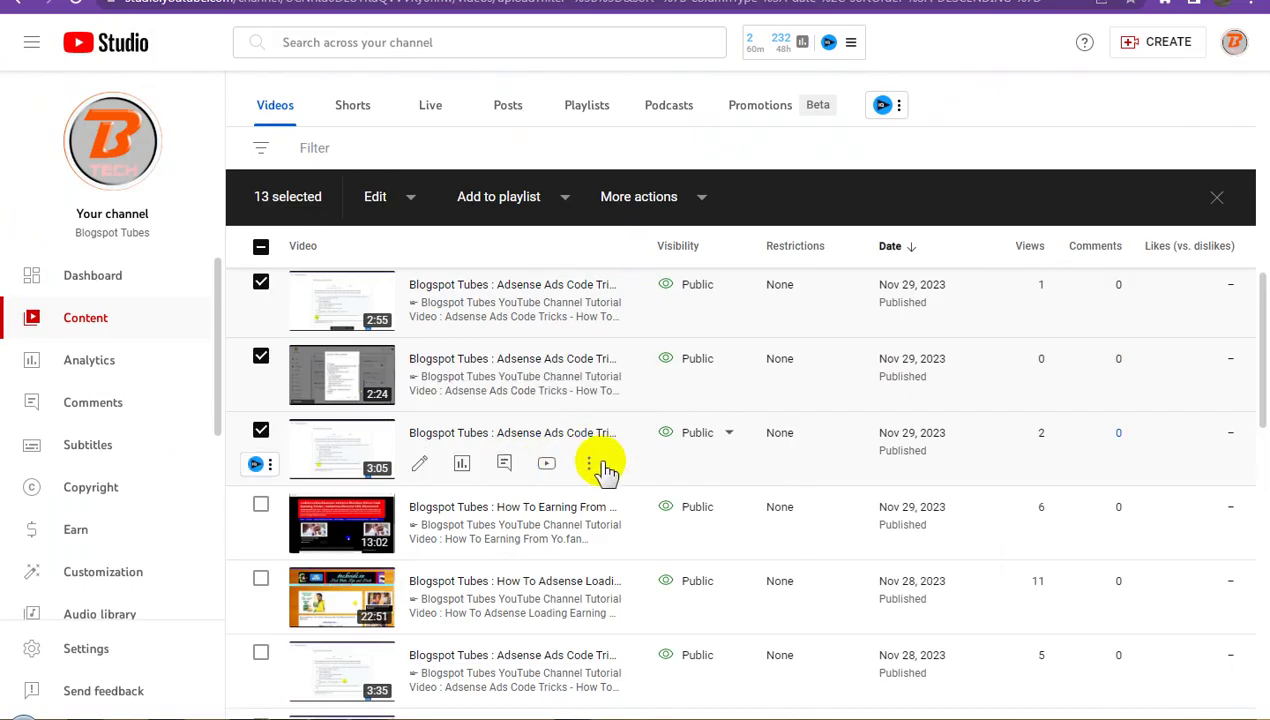
In YouTube Studio, add the 13:02 How To Earning From Yo.fan video to the selection and copy its shareable link.
{"action": "scroll", "coordinate": [450, 468], "scroll_direction": "down", "scroll_amount": 1}
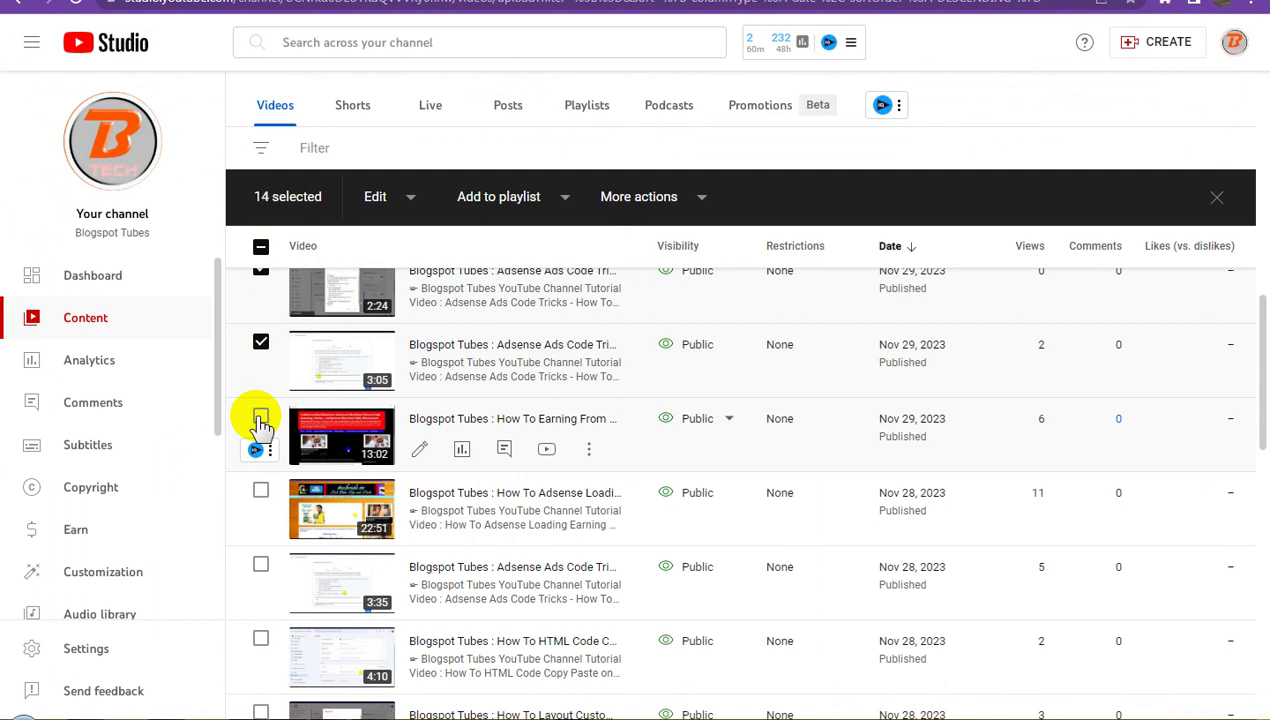
{"action": "left_click", "coordinate": [588, 452]}
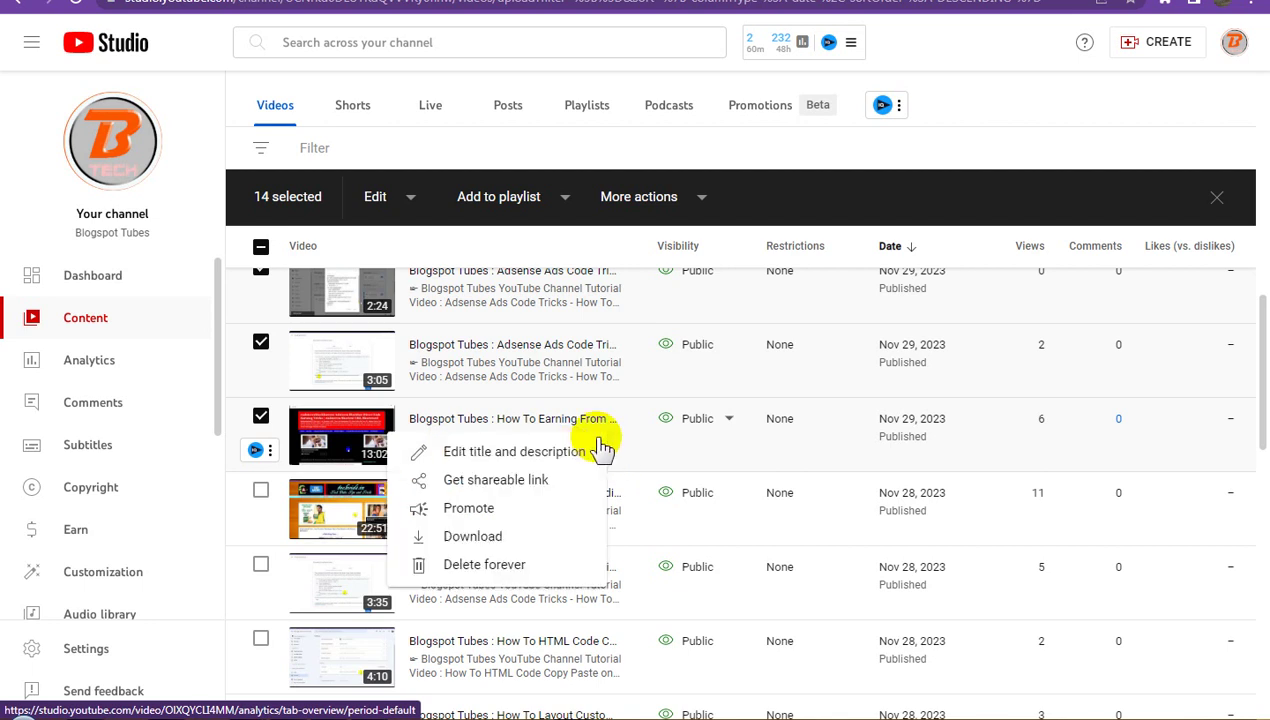
{"action": "left_click", "coordinate": [492, 480]}
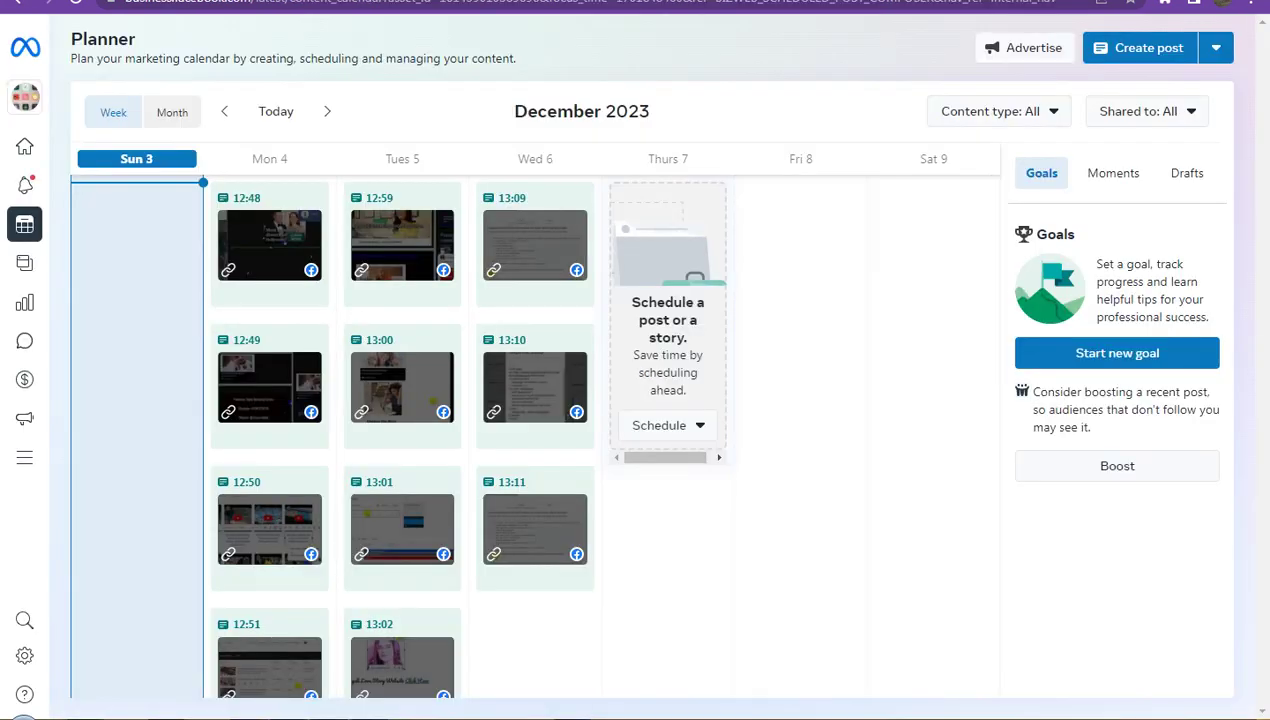
{"action": "left_click", "coordinate": [1155, 54]}
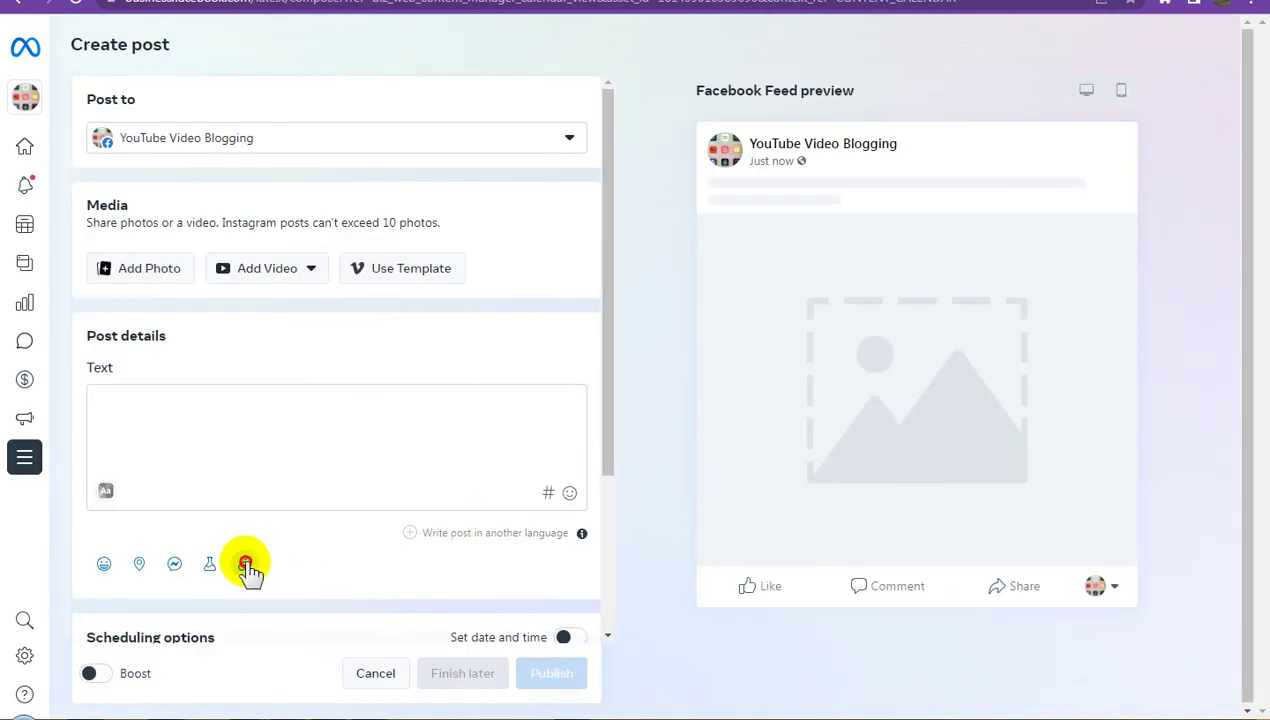
{"action": "left_click", "coordinate": [408, 226]}
{"action": "left_click", "coordinate": [537, 284]}
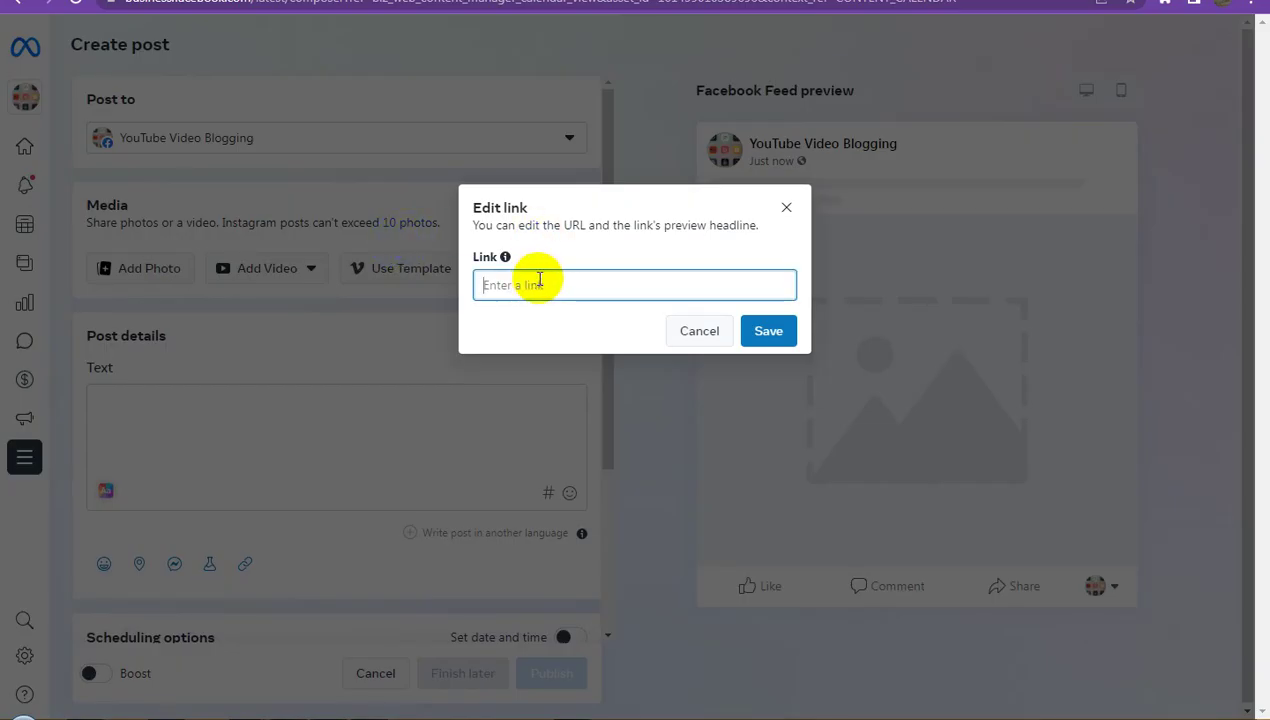
{"action": "type", "text": "https://youtu.be/OIXQYCLI4MM"}
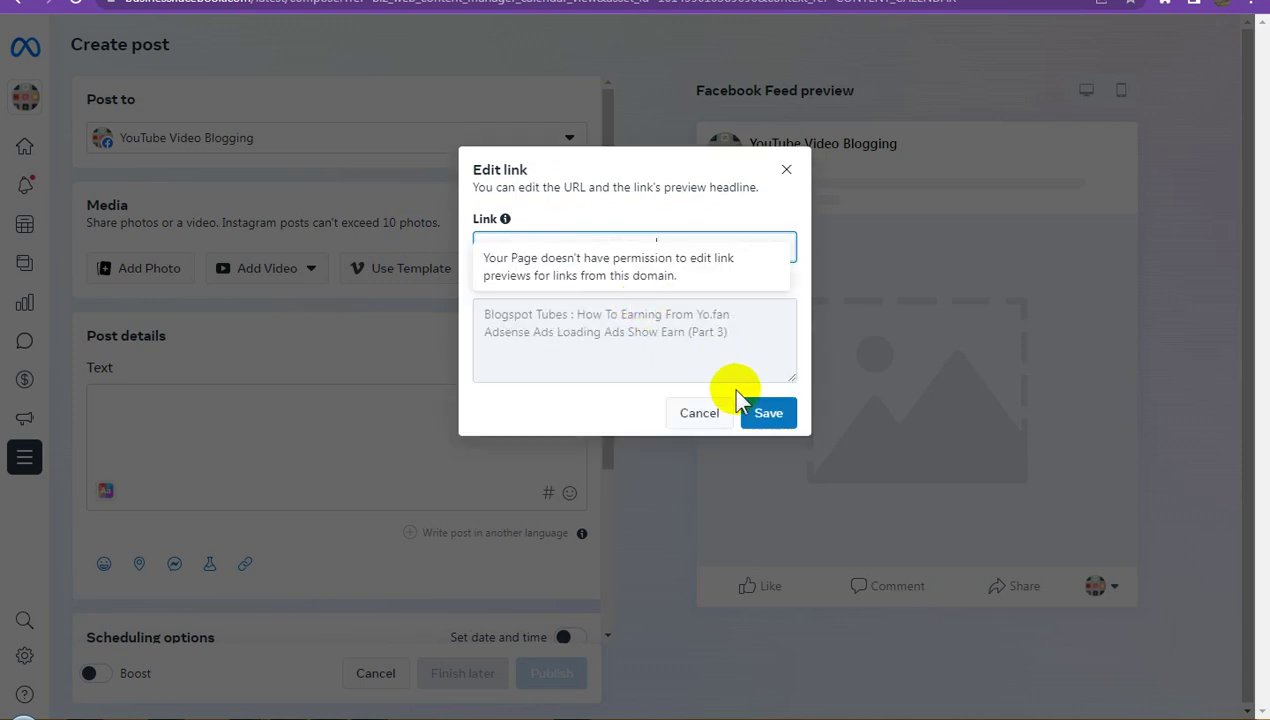
{"action": "left_click", "coordinate": [769, 413]}
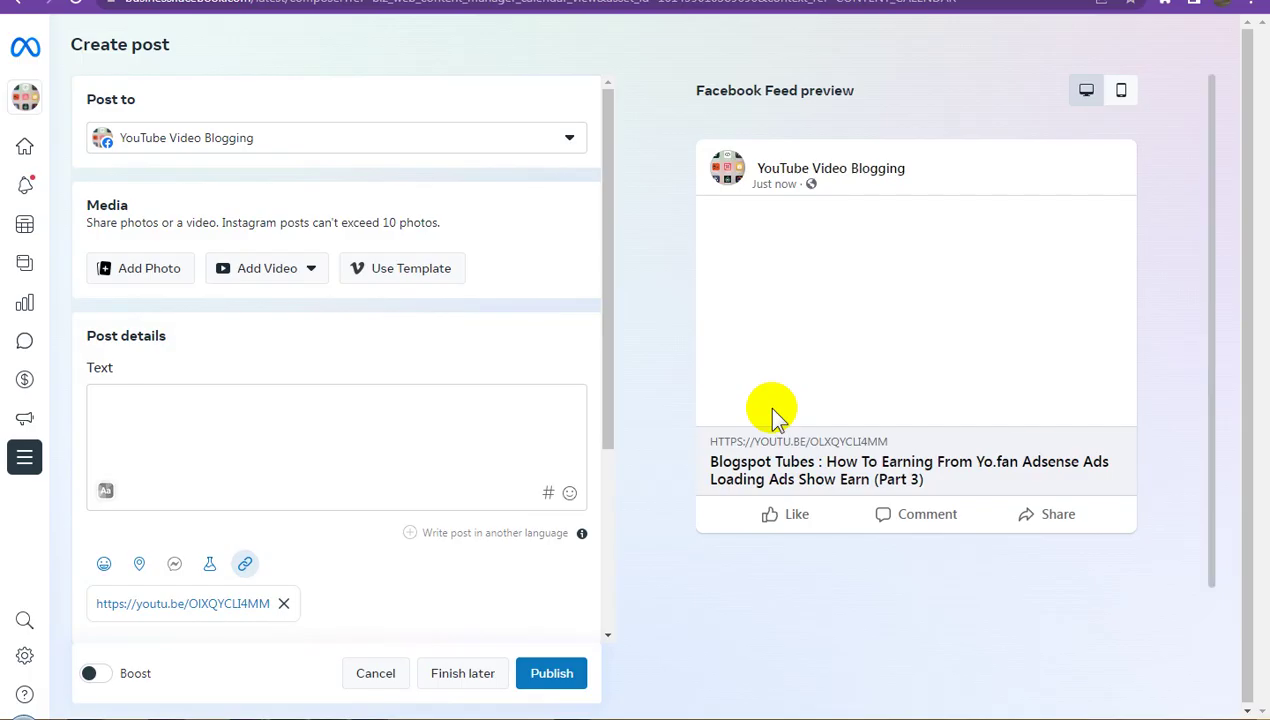
Schedule the post with the 13:02 video's link for 6 December 2023 and decline boosting it.
{"action": "scroll", "coordinate": [420, 505], "scroll_direction": "down", "scroll_amount": 3}
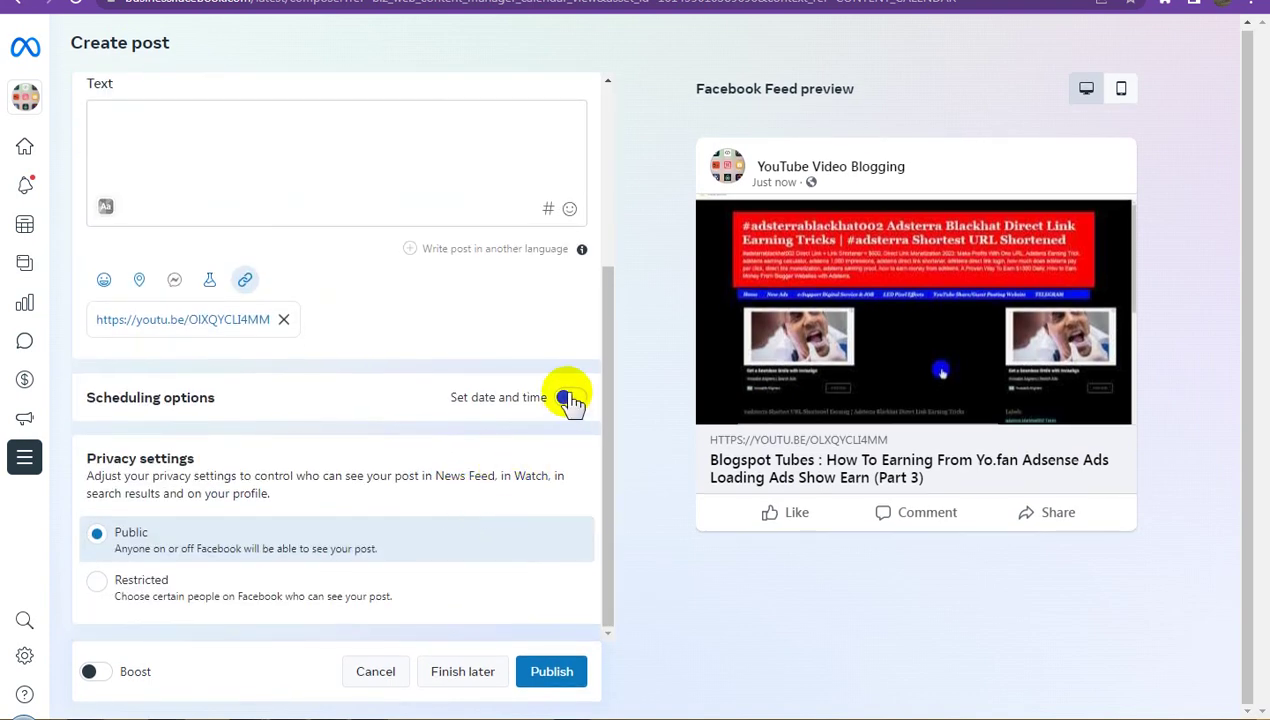
{"action": "left_click", "coordinate": [567, 398]}
{"action": "scroll", "coordinate": [350, 385], "scroll_direction": "down", "scroll_amount": 2}
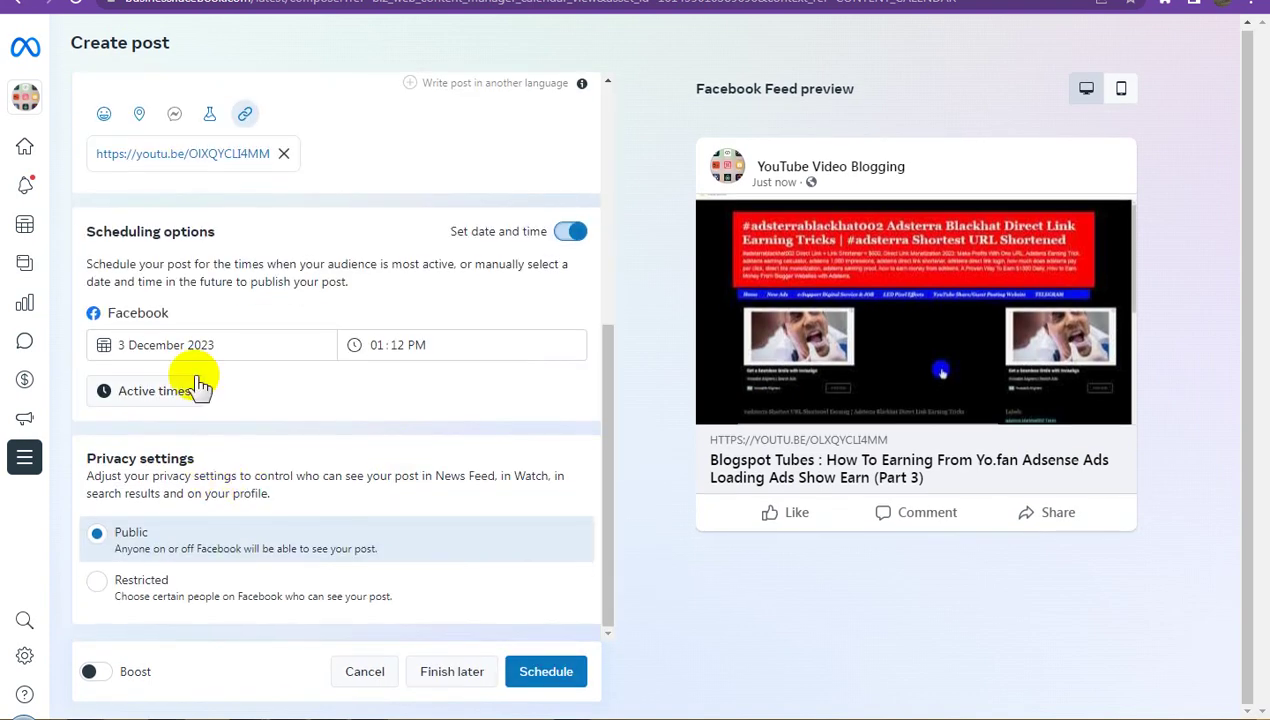
{"action": "left_click", "coordinate": [210, 343]}
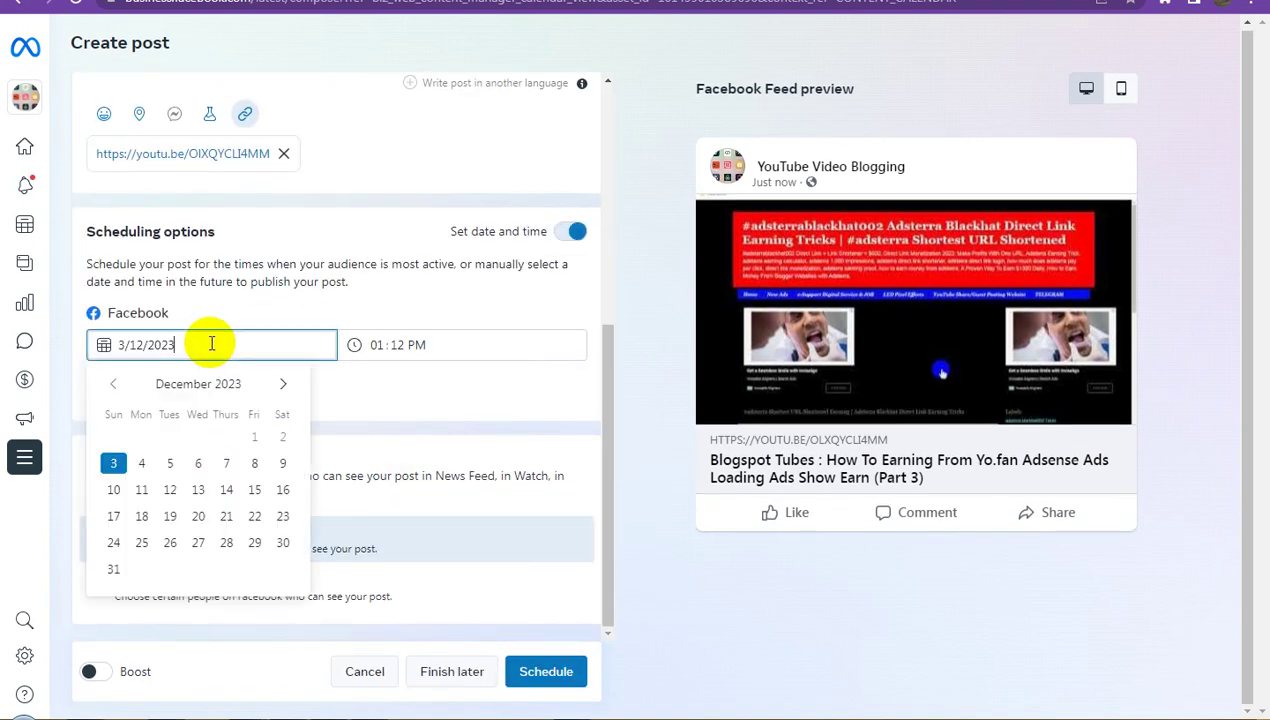
{"action": "left_click", "coordinate": [192, 462]}
{"action": "left_click", "coordinate": [546, 672]}
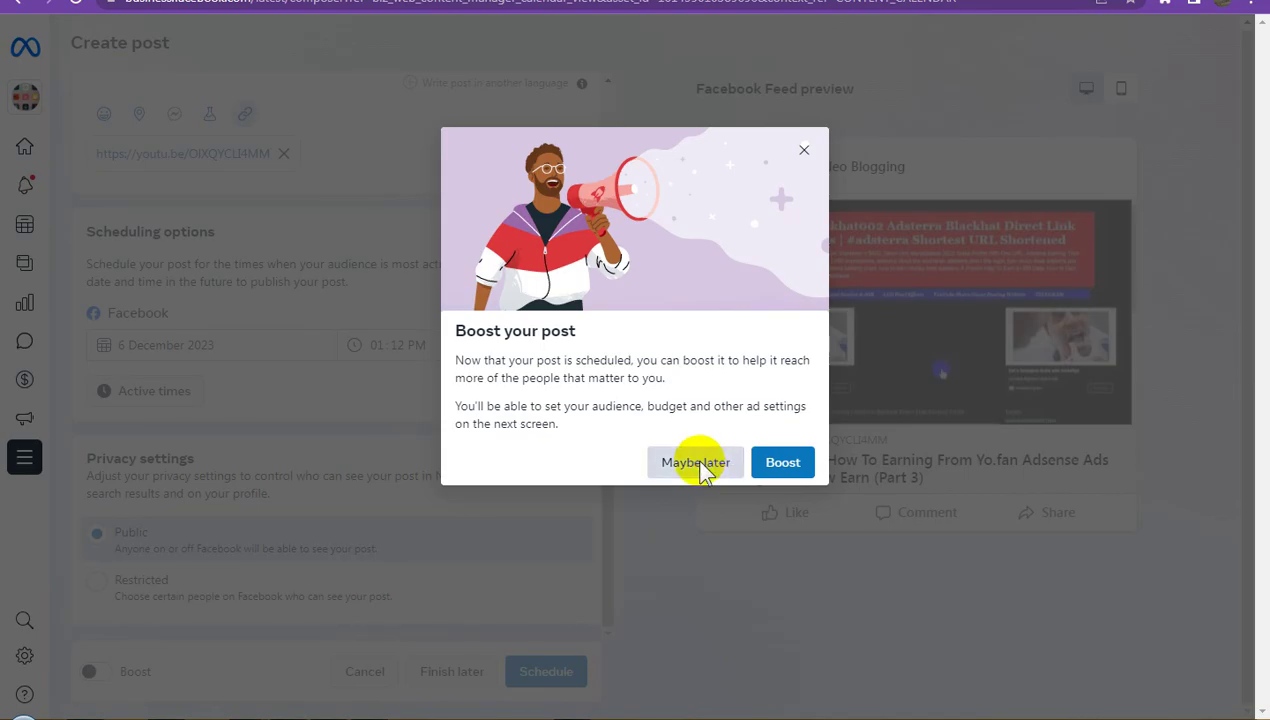
{"action": "left_click", "coordinate": [700, 465]}
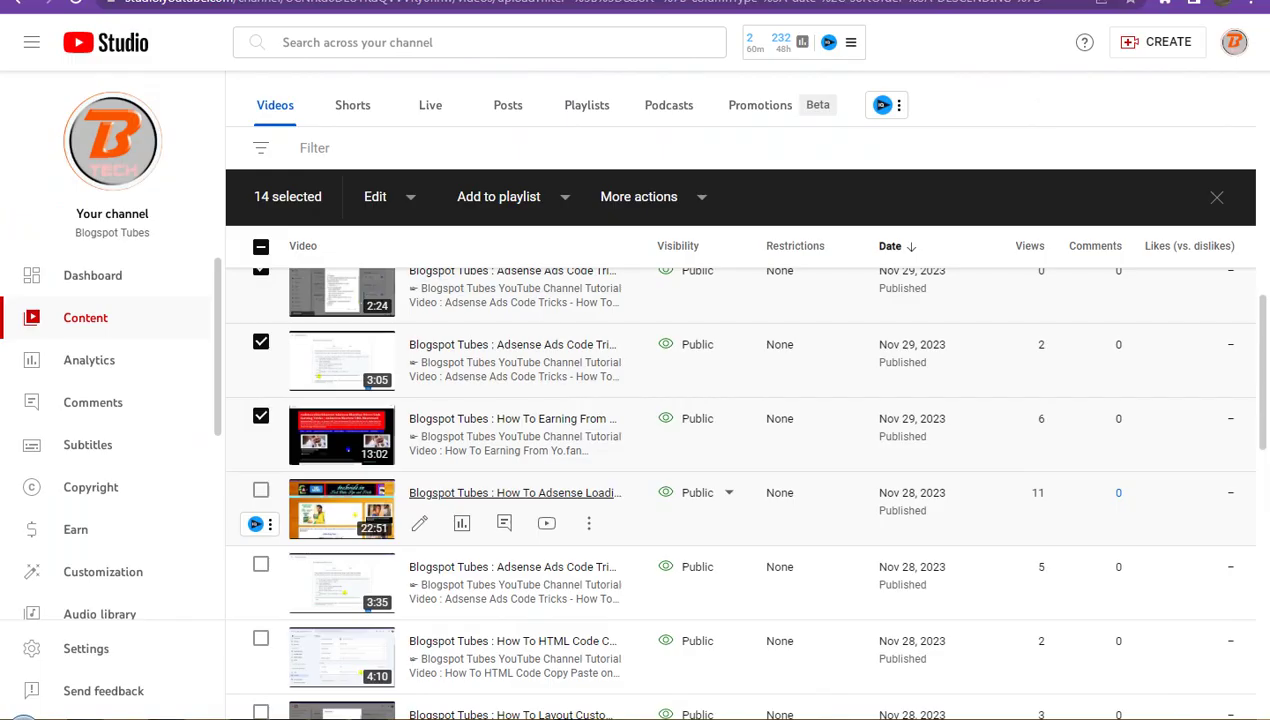
In YouTube Studio, add the 22:51 How To Adsense Loading video to the selection and copy its shareable link.
{"action": "left_click", "coordinate": [260, 492]}
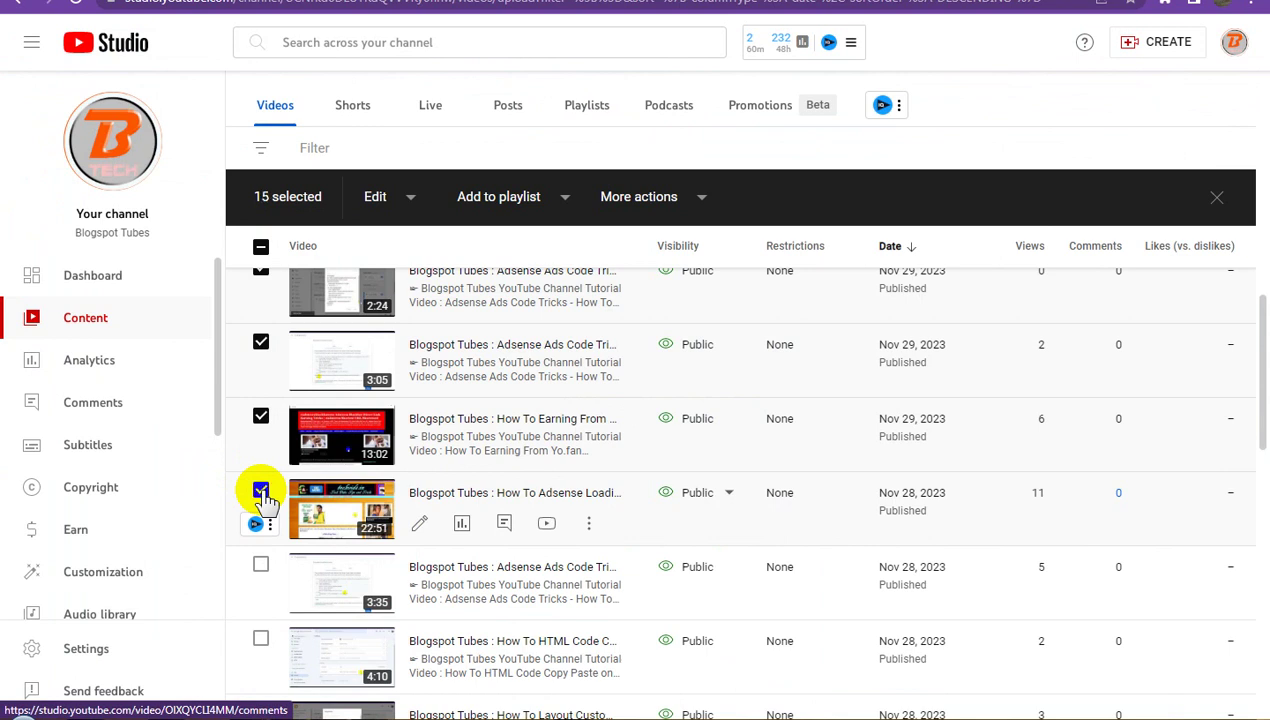
{"action": "left_click", "coordinate": [589, 524]}
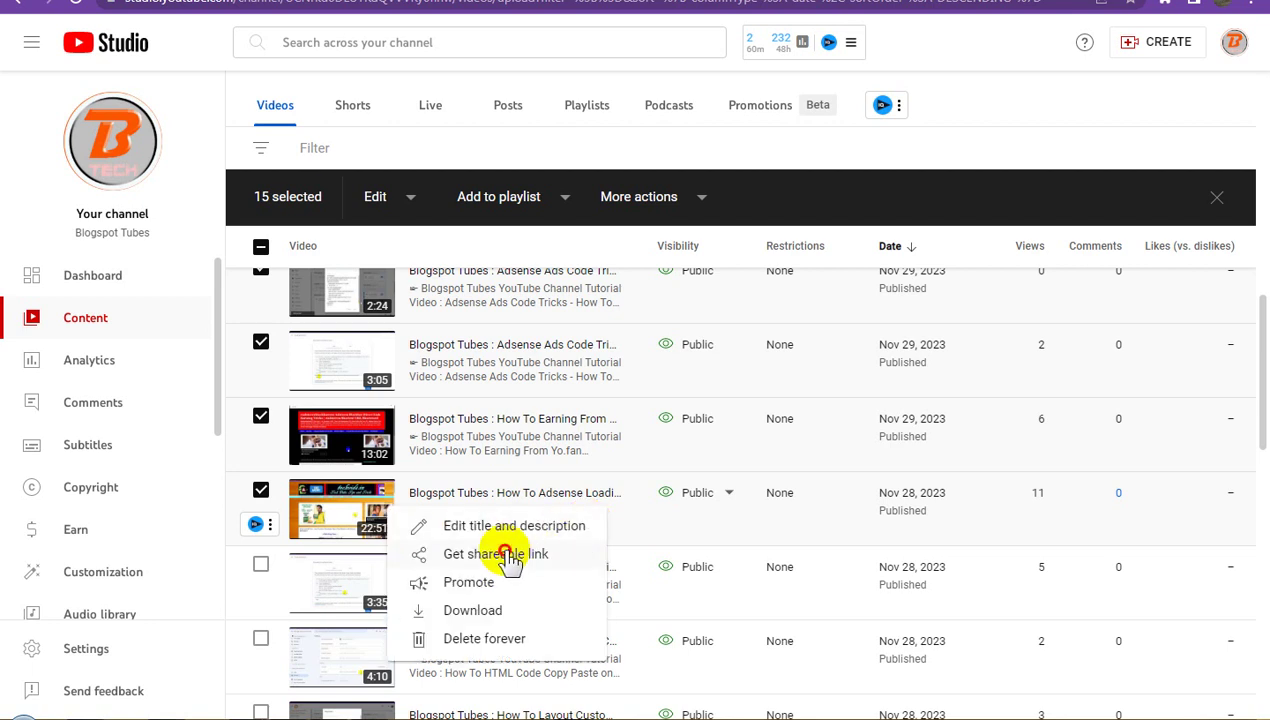
{"action": "left_click", "coordinate": [652, 527]}
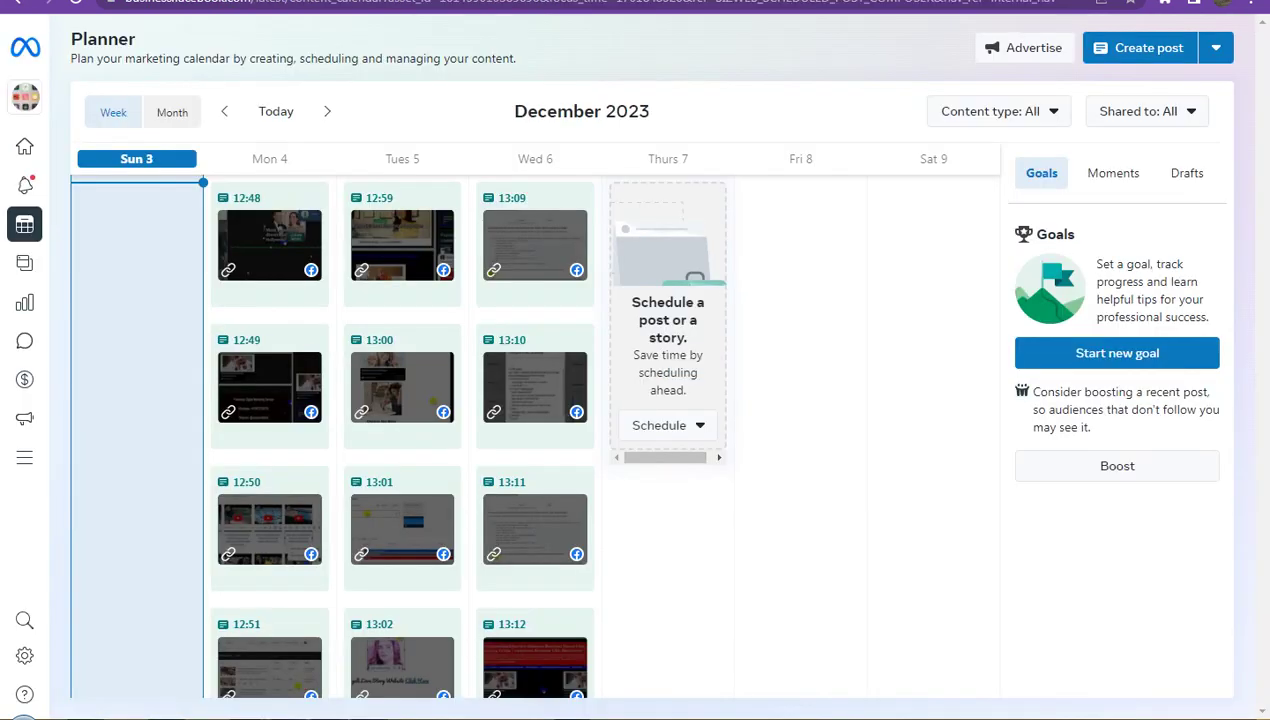
{"action": "left_click", "coordinate": [1170, 57]}
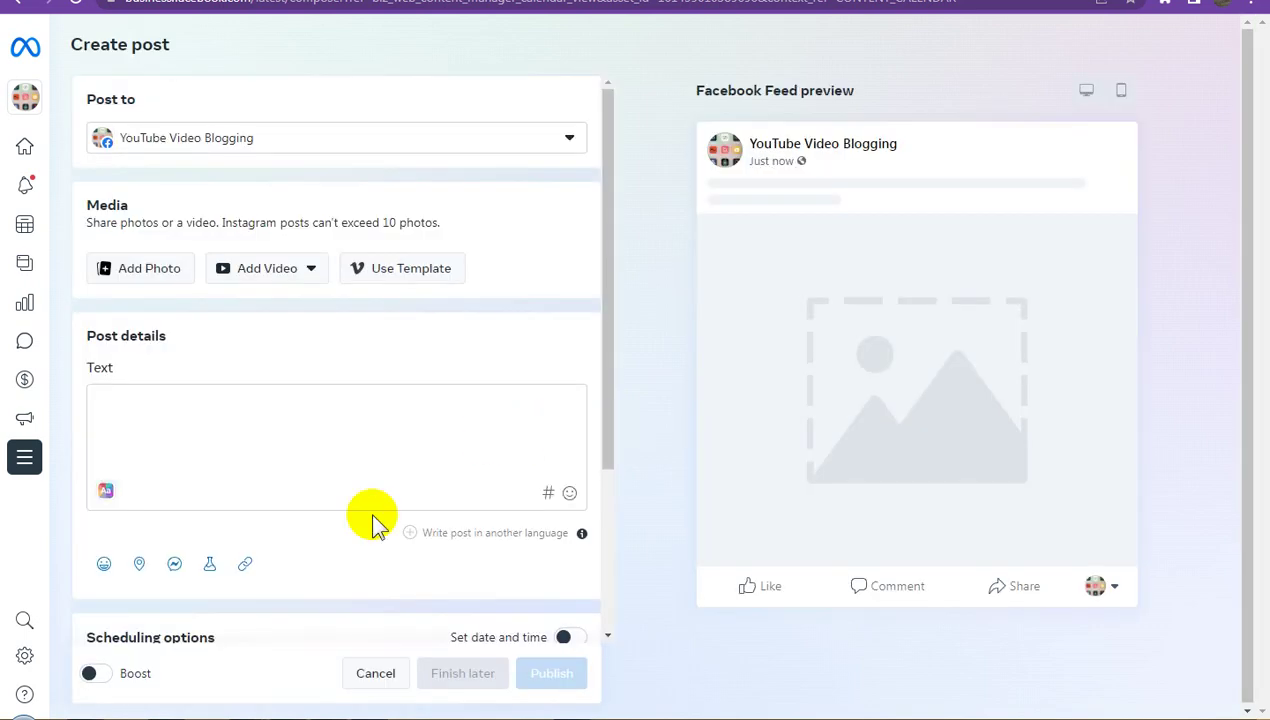
{"action": "left_click", "coordinate": [256, 556]}
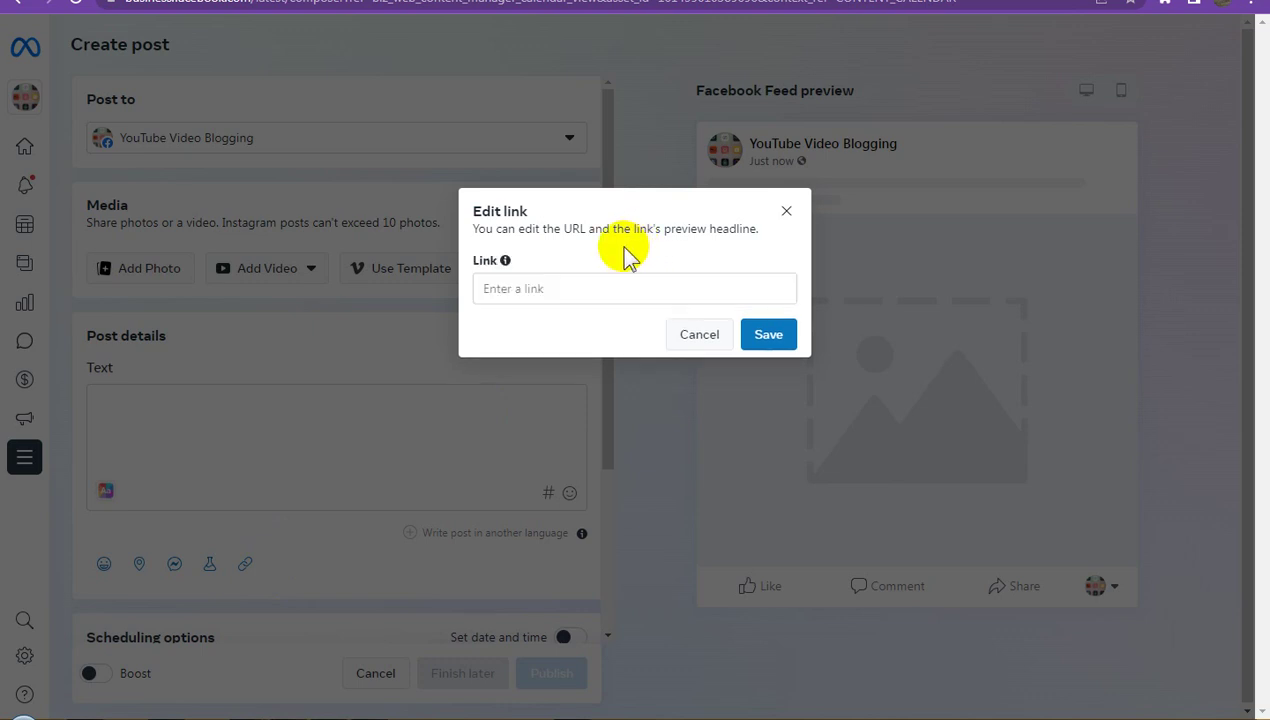
{"action": "left_click", "coordinate": [576, 288]}
{"action": "type", "text": "https://youtu.be/dJYo0v80-sA"}
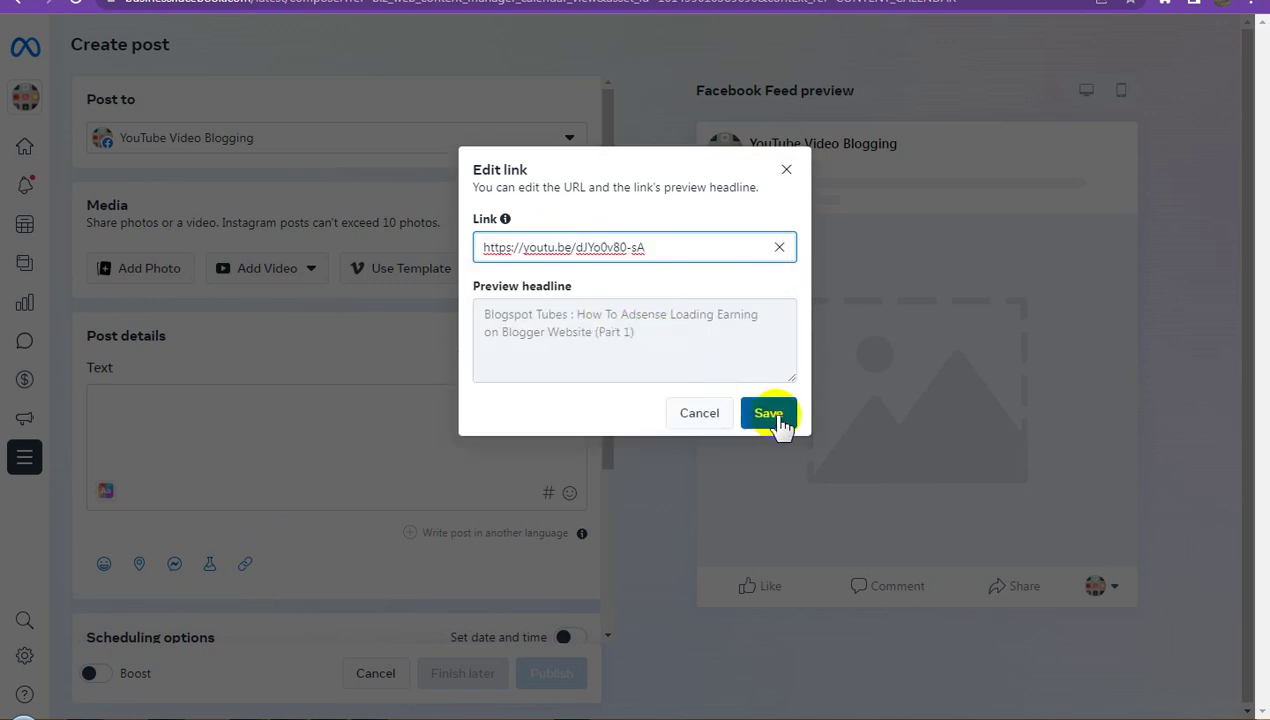
{"action": "left_click", "coordinate": [780, 420]}
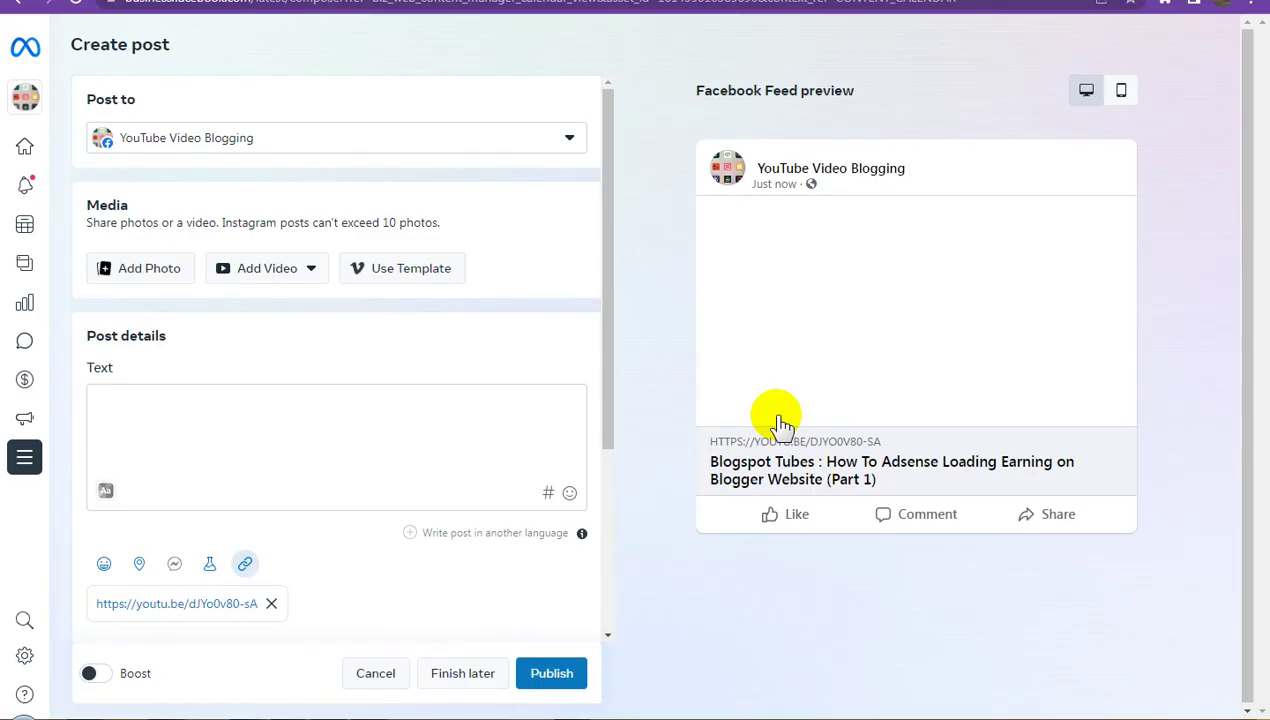
Schedule the post with the 22:51 video's link for 6 December 2023.
{"action": "scroll", "coordinate": [454, 420], "scroll_direction": "down", "scroll_amount": 3}
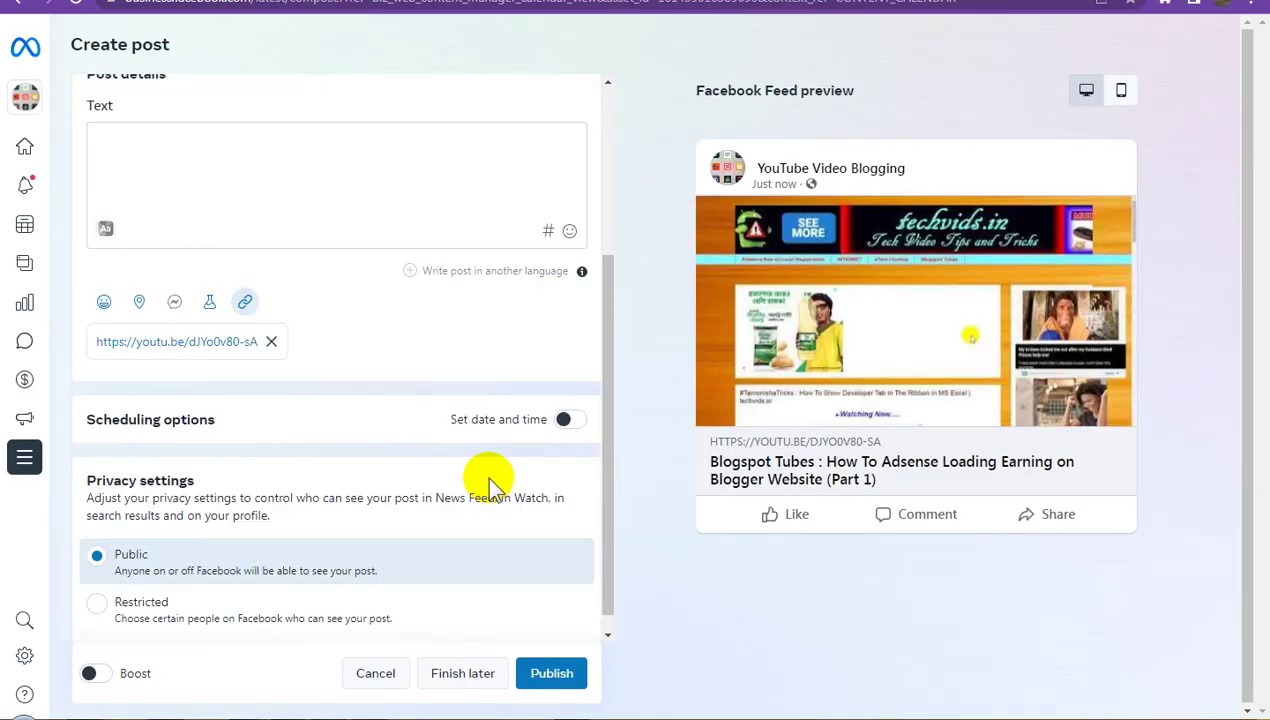
{"action": "left_click", "coordinate": [565, 402]}
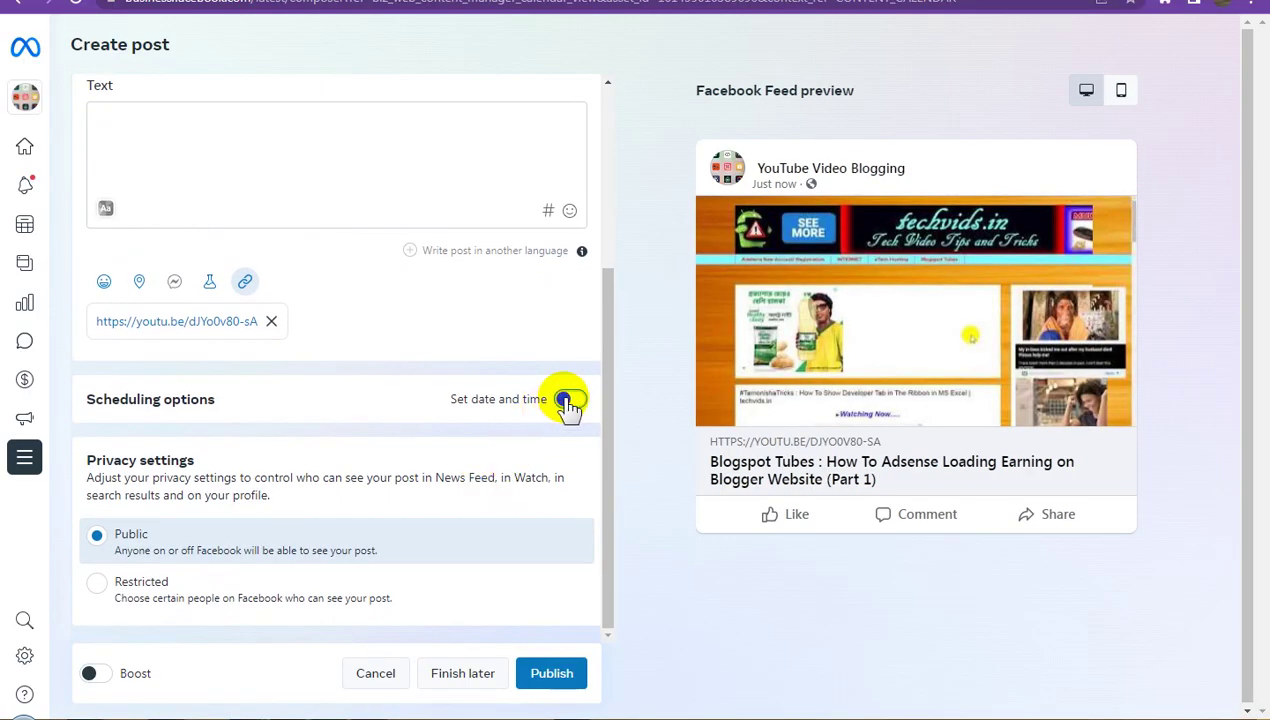
{"action": "scroll", "coordinate": [365, 497], "scroll_direction": "down", "scroll_amount": 1}
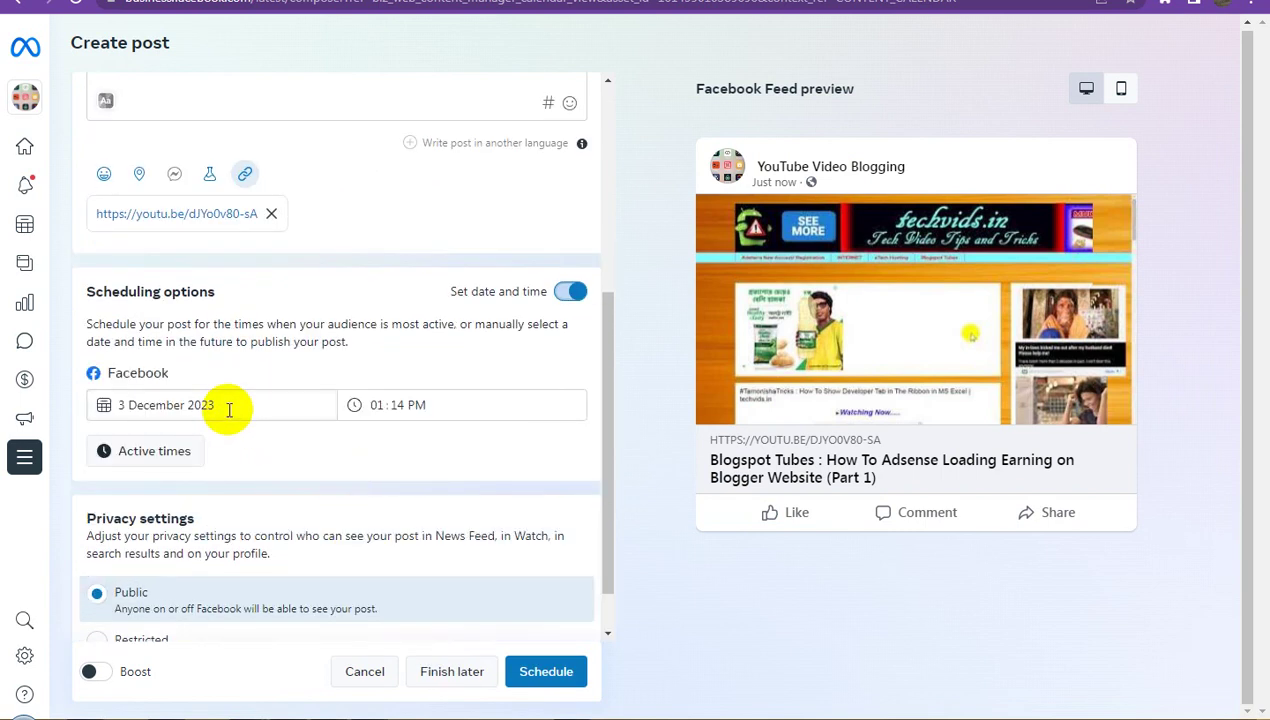
{"action": "left_click", "coordinate": [229, 410]}
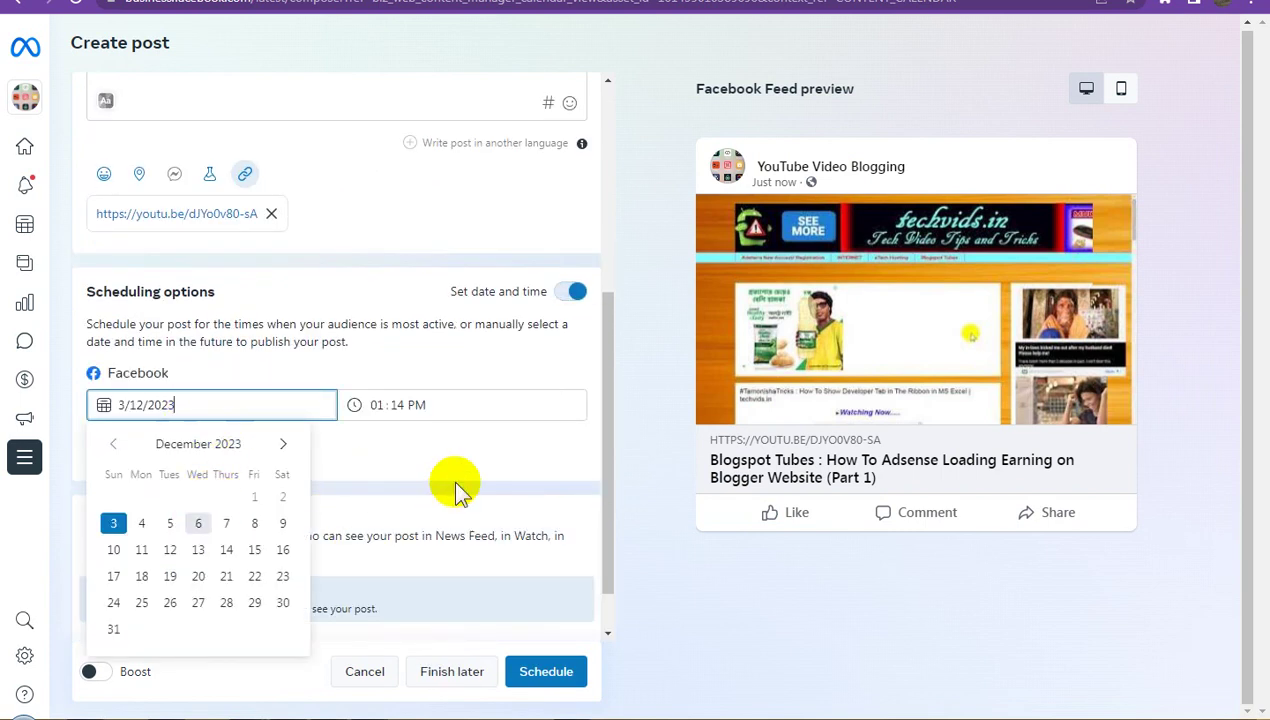
{"action": "left_click", "coordinate": [198, 523]}
{"action": "left_click", "coordinate": [562, 675]}
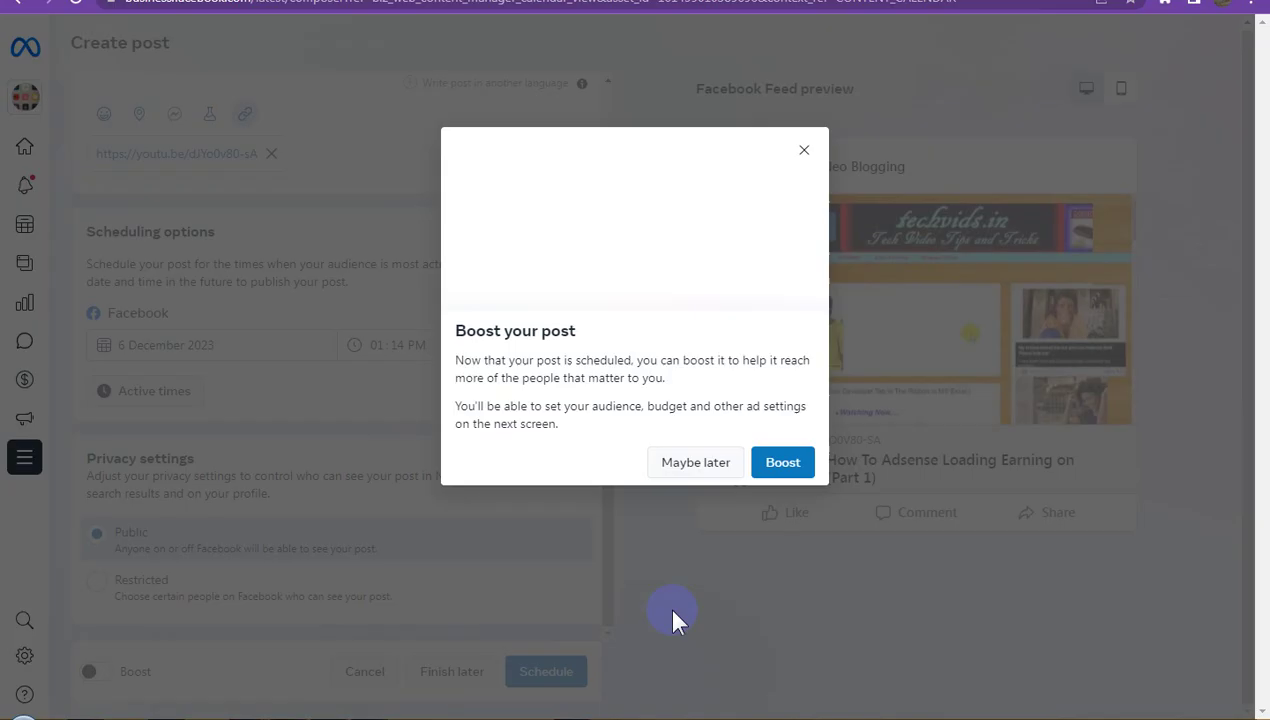
Decline boosting the scheduled post with the 22:51 video's link.
{"action": "left_click", "coordinate": [706, 465]}
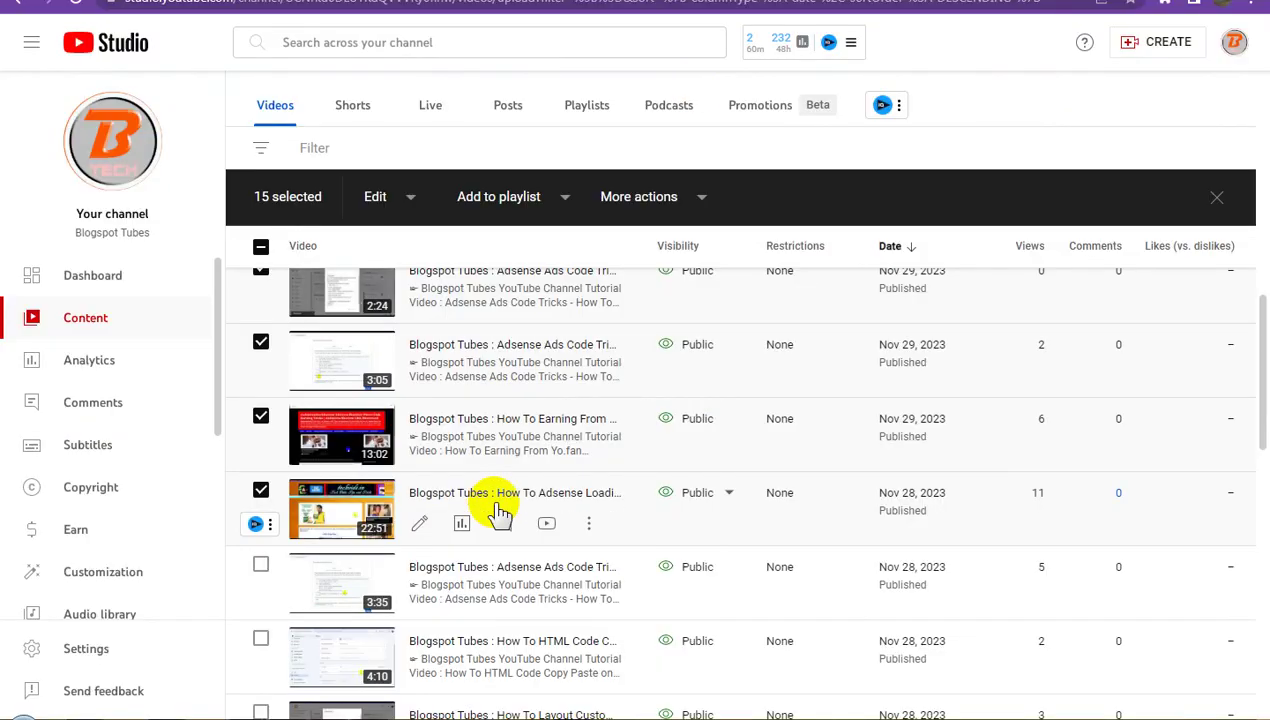
In YouTube Studio, add the 3:35 Adsense Ads Code Tricks video to the selection and copy its shareable link.
{"action": "scroll", "coordinate": [560, 460], "scroll_direction": "down", "scroll_amount": 2}
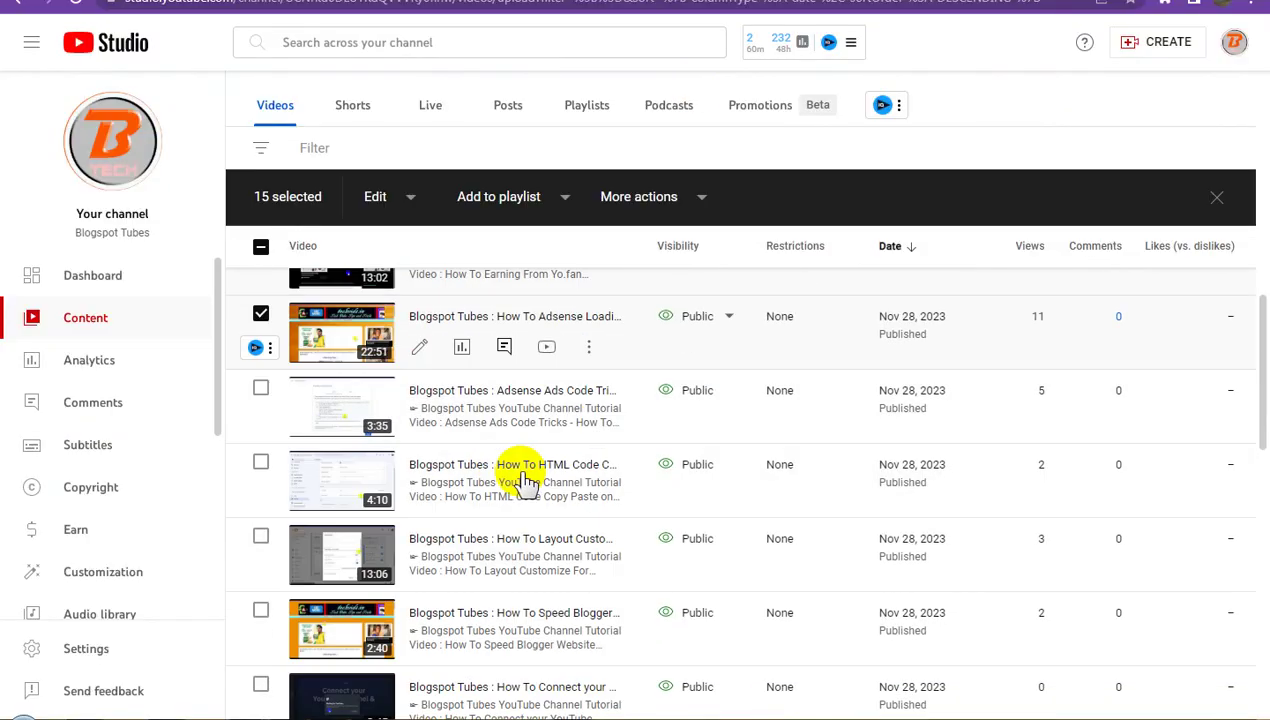
{"action": "left_click", "coordinate": [260, 388]}
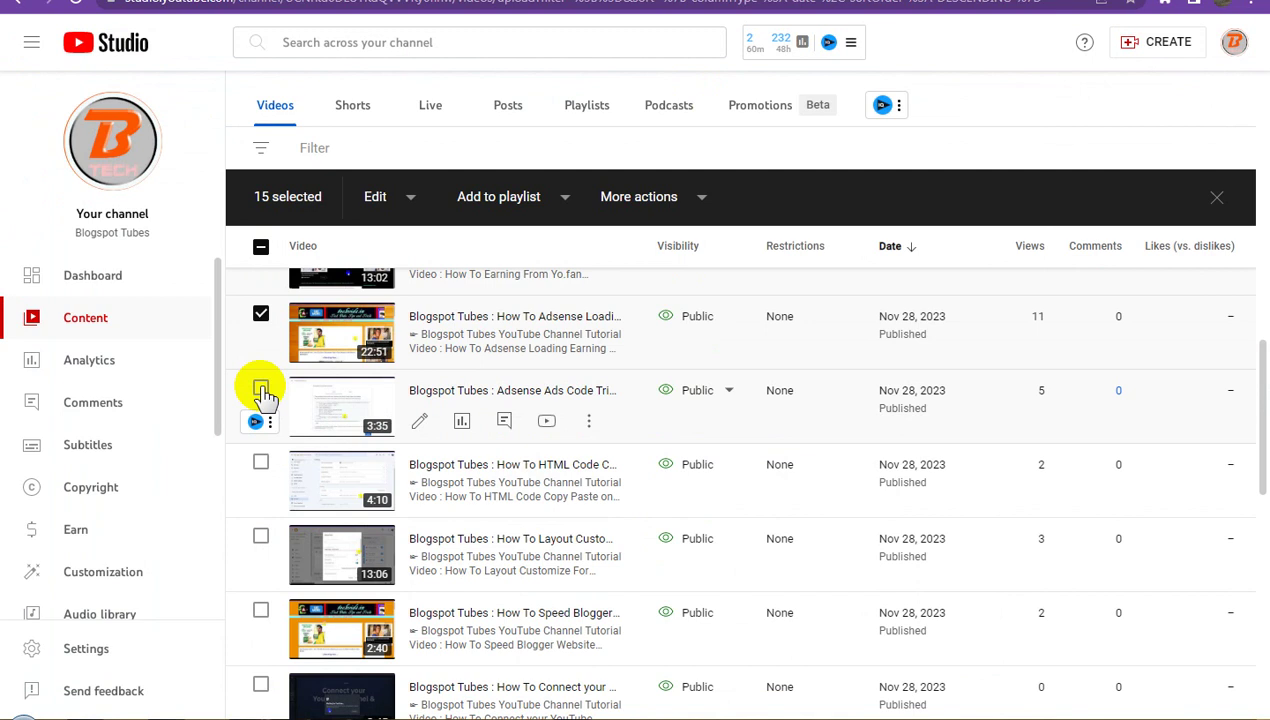
{"action": "left_click", "coordinate": [260, 389]}
{"action": "left_click", "coordinate": [589, 421]}
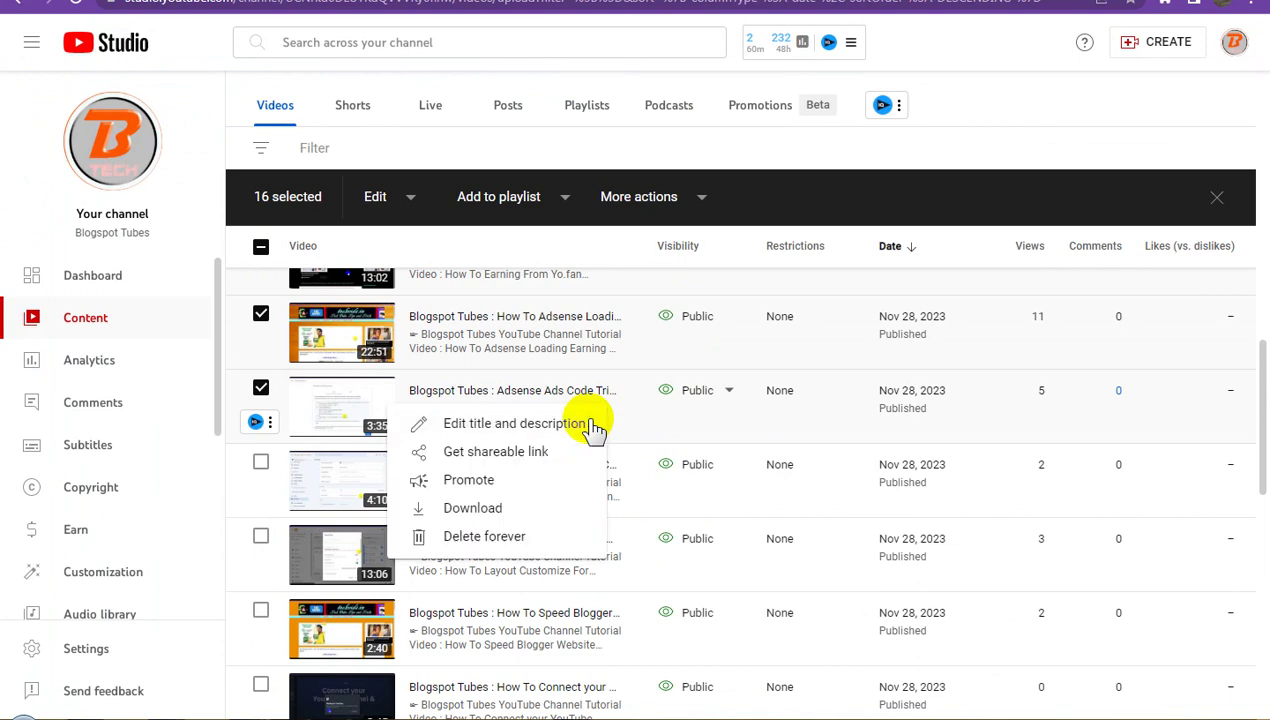
{"action": "left_click", "coordinate": [535, 451]}
{"action": "key", "text": "ctrl+Tab"}
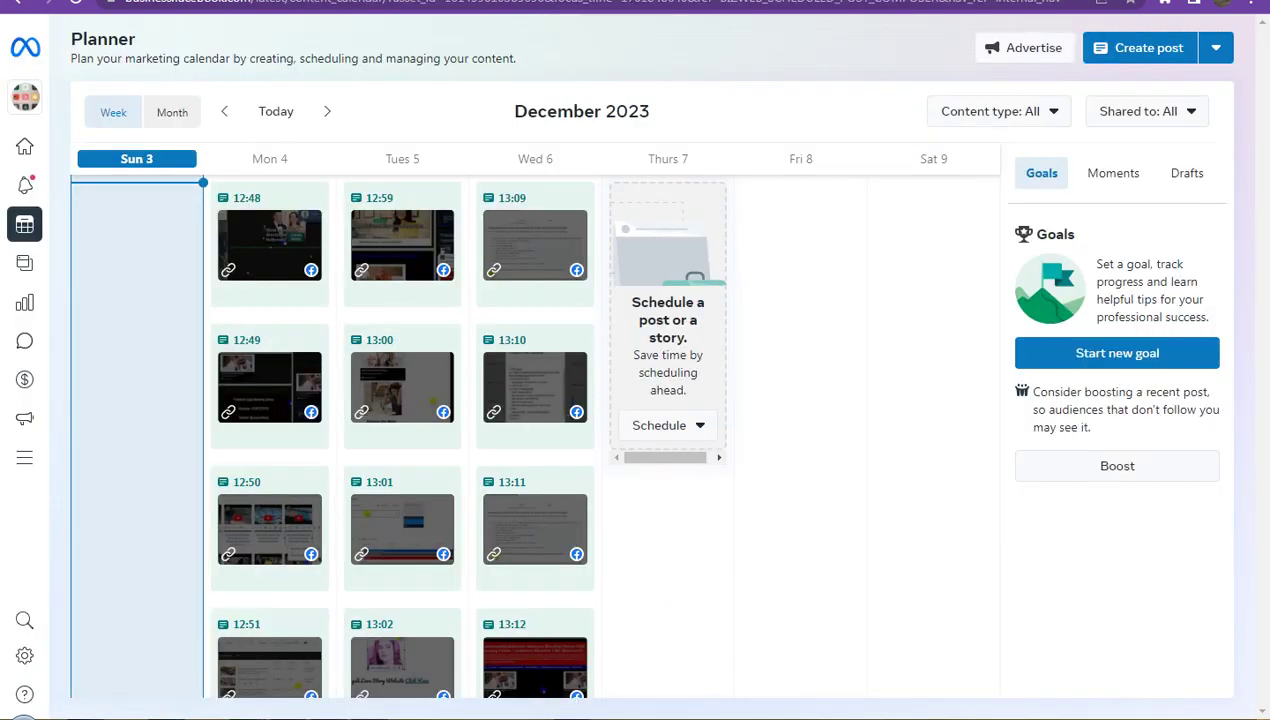
{"action": "left_click", "coordinate": [1158, 50]}
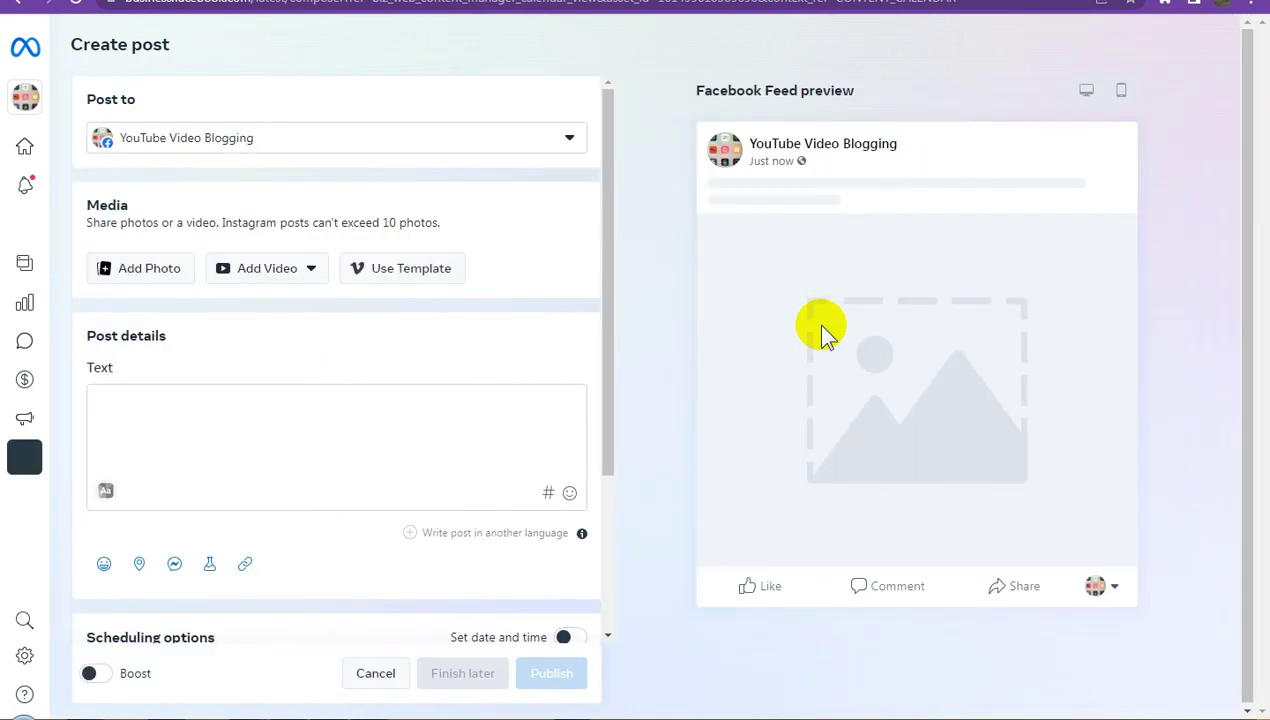
{"action": "left_click", "coordinate": [245, 565]}
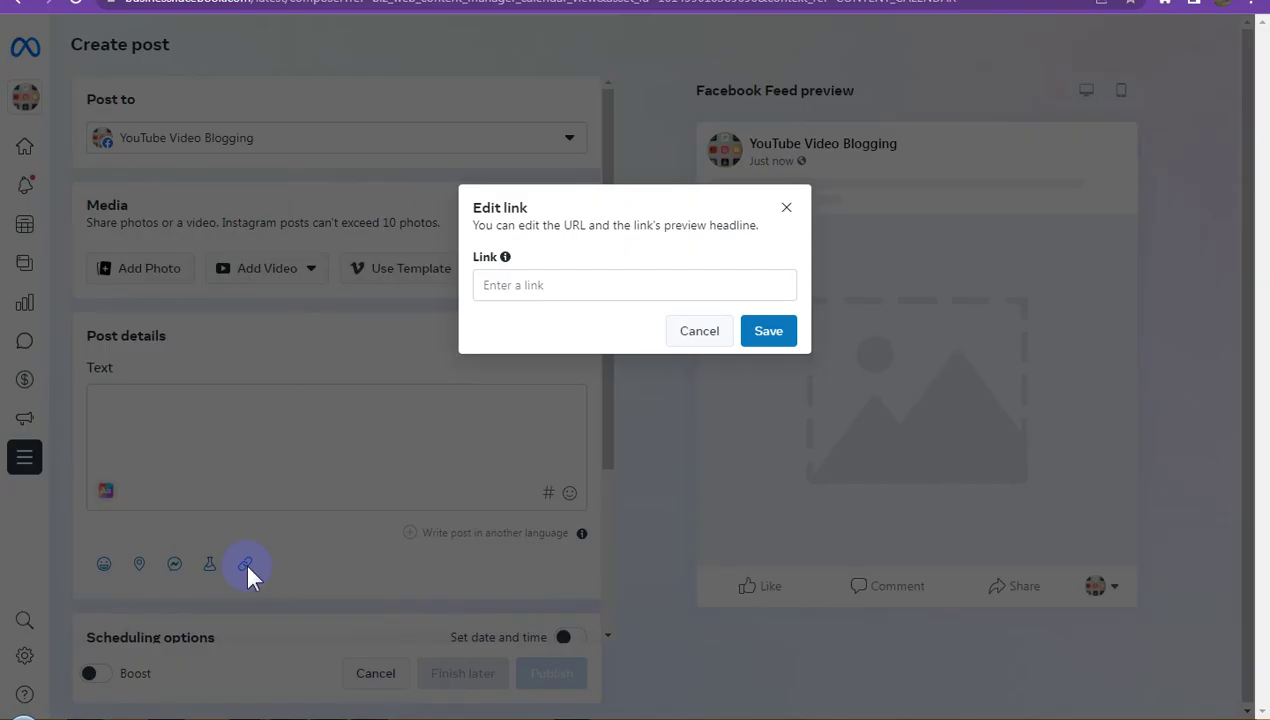
{"action": "left_click", "coordinate": [633, 292]}
{"action": "left_click", "coordinate": [631, 284]}
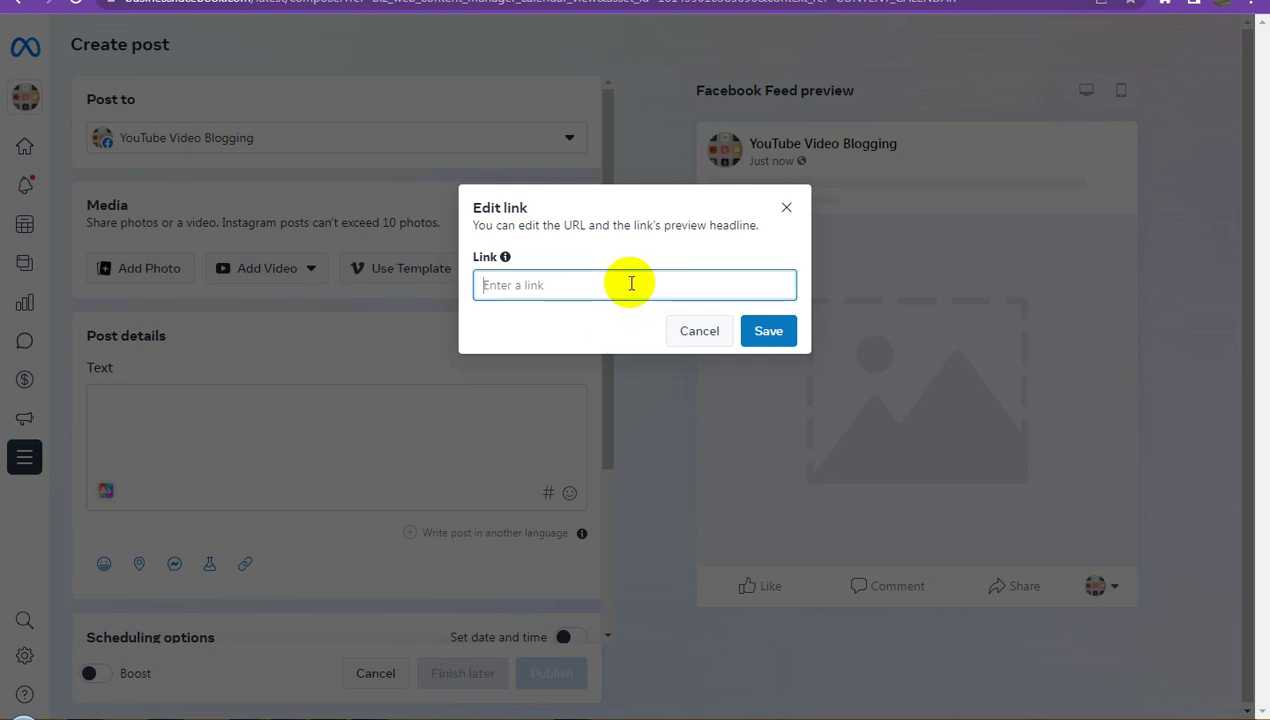
{"action": "type", "text": "https://youtu.be/xoxHw_p5xvY"}
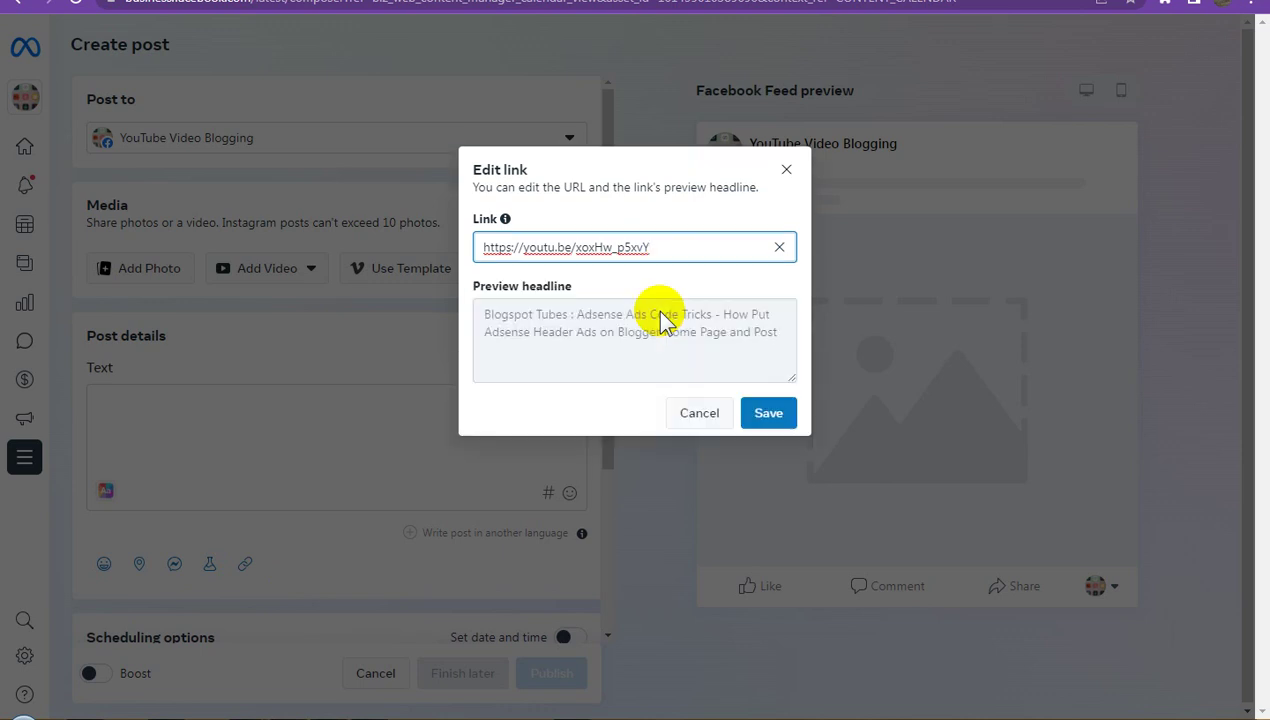
{"action": "left_click", "coordinate": [770, 414]}
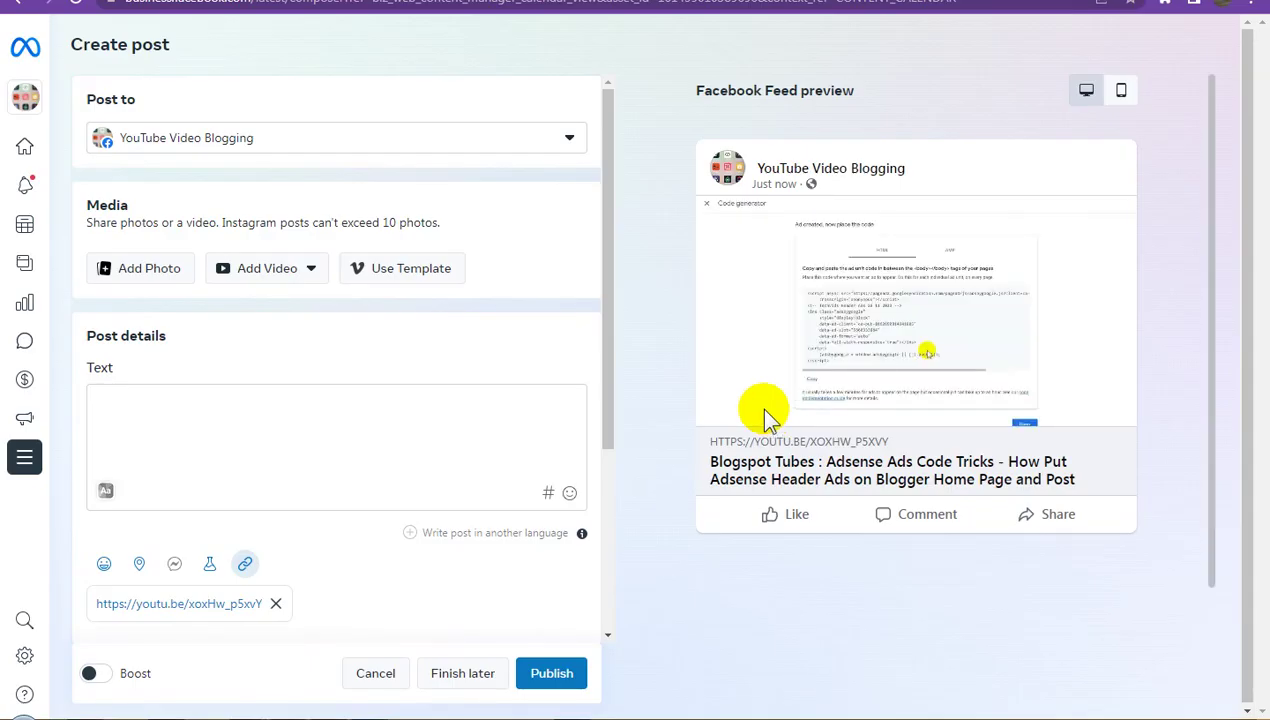
Schedule the post with the 3:35 video's link for 6 December 2023 and decline boosting it.
{"action": "scroll", "coordinate": [455, 545], "scroll_direction": "down", "scroll_amount": 3}
{"action": "left_click", "coordinate": [565, 400]}
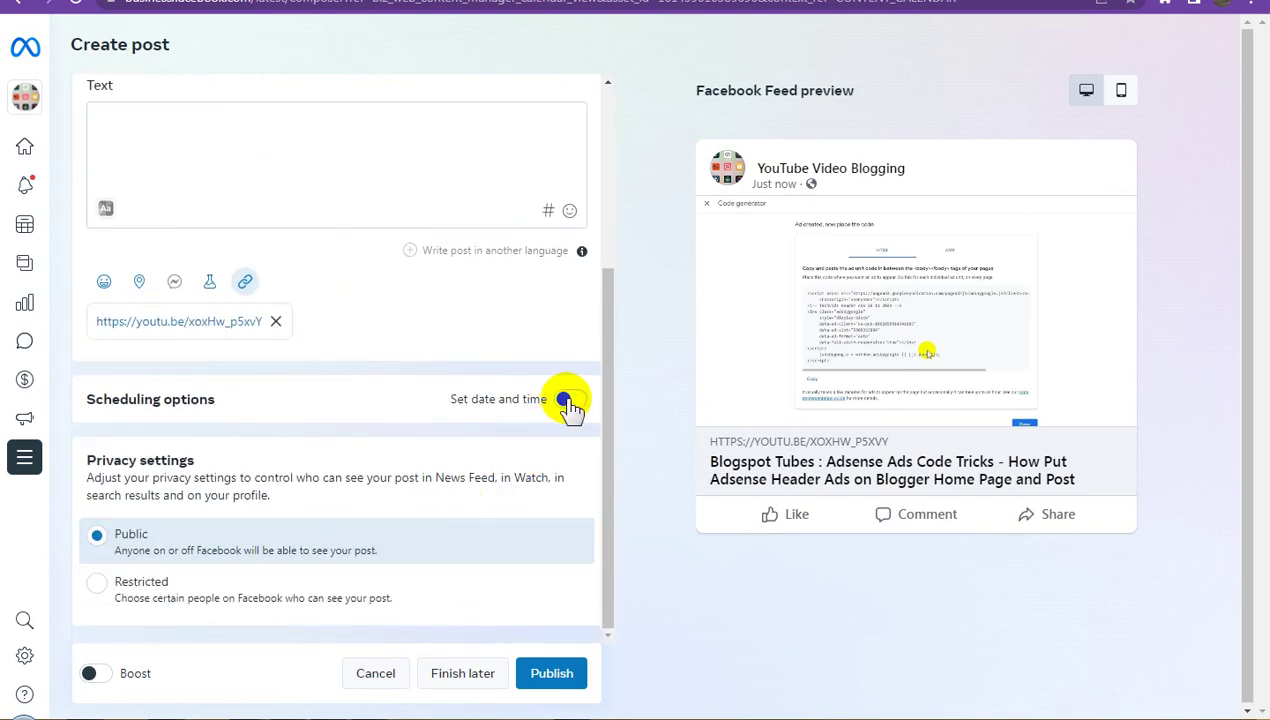
{"action": "scroll", "coordinate": [300, 455], "scroll_direction": "down", "scroll_amount": 2}
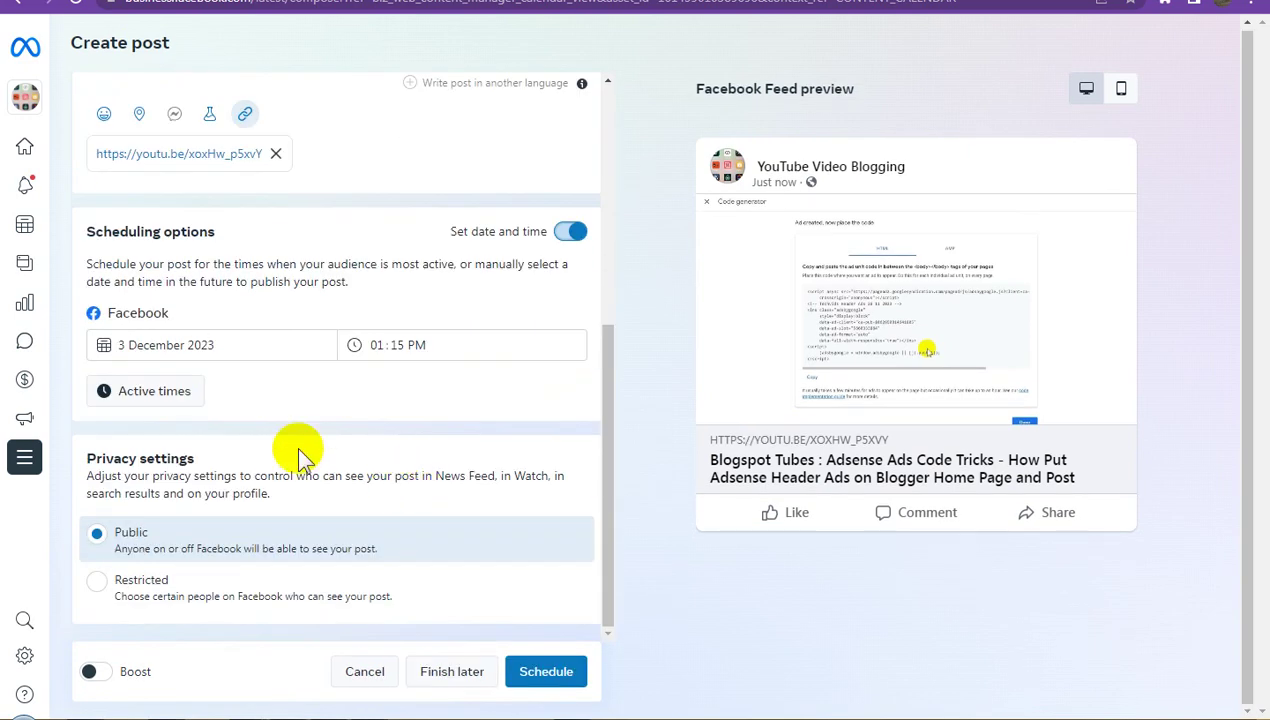
{"action": "left_click", "coordinate": [249, 340]}
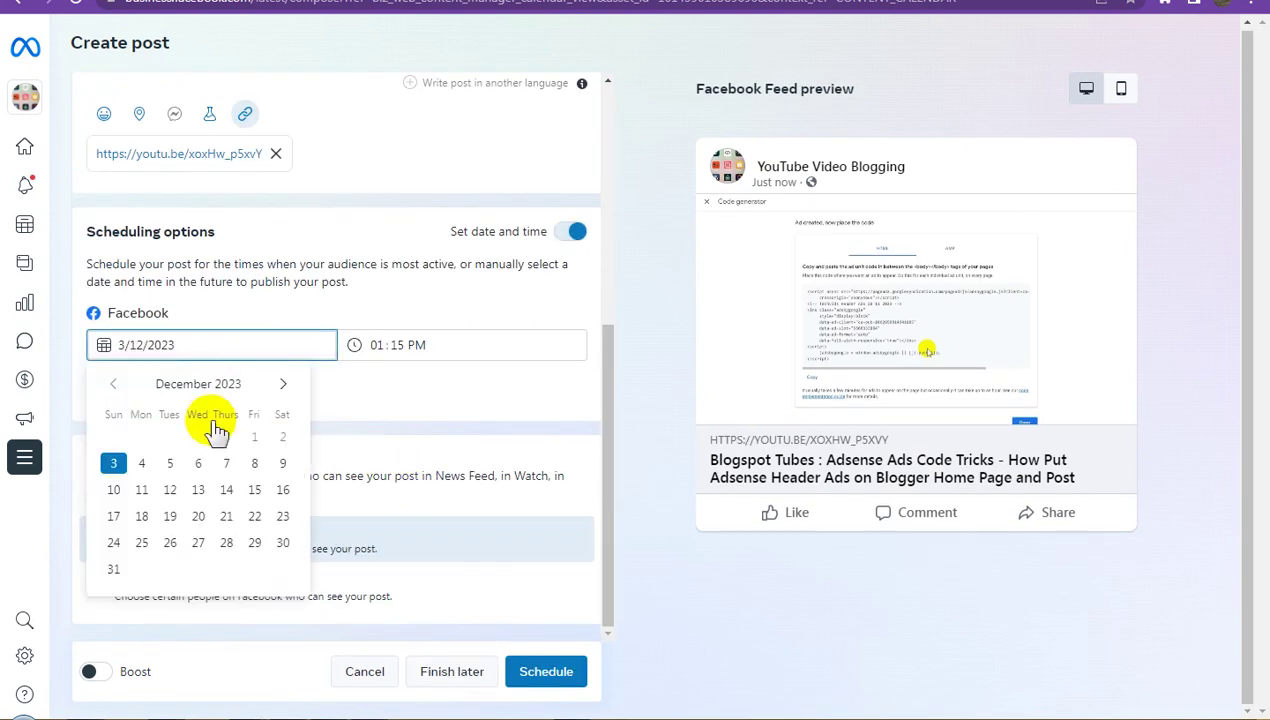
{"action": "left_click", "coordinate": [198, 463]}
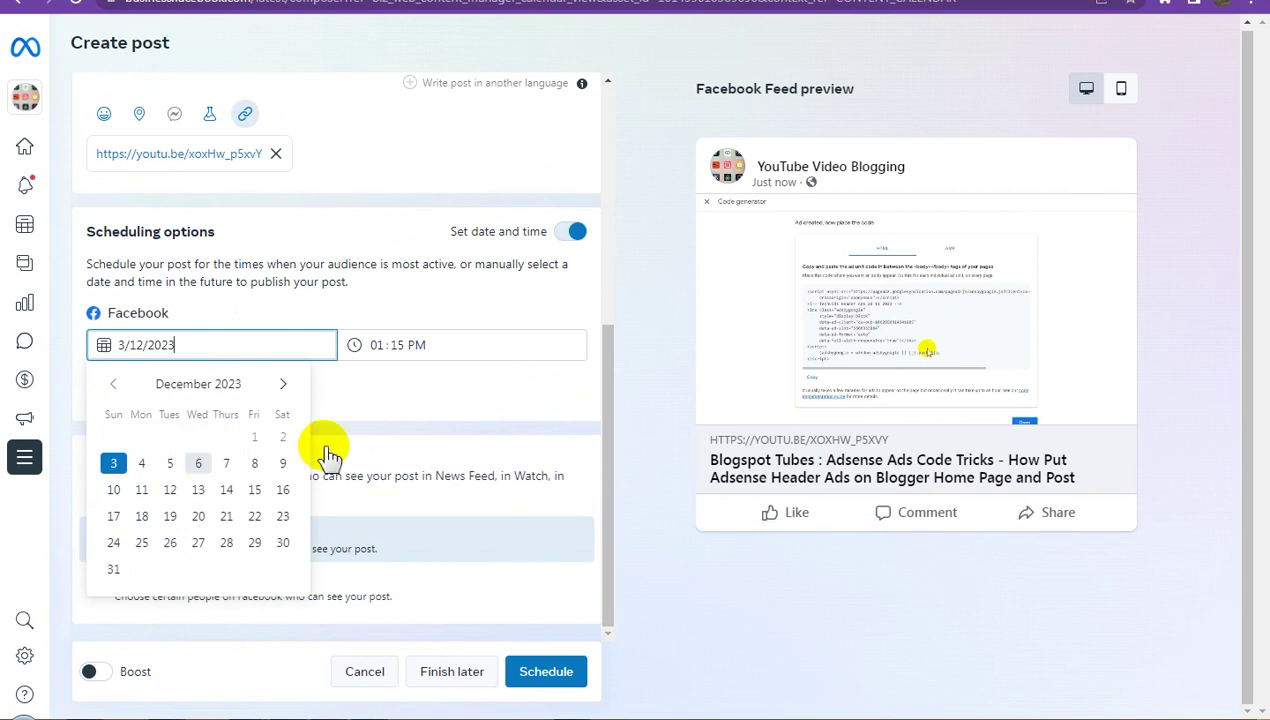
{"action": "left_click", "coordinate": [578, 670]}
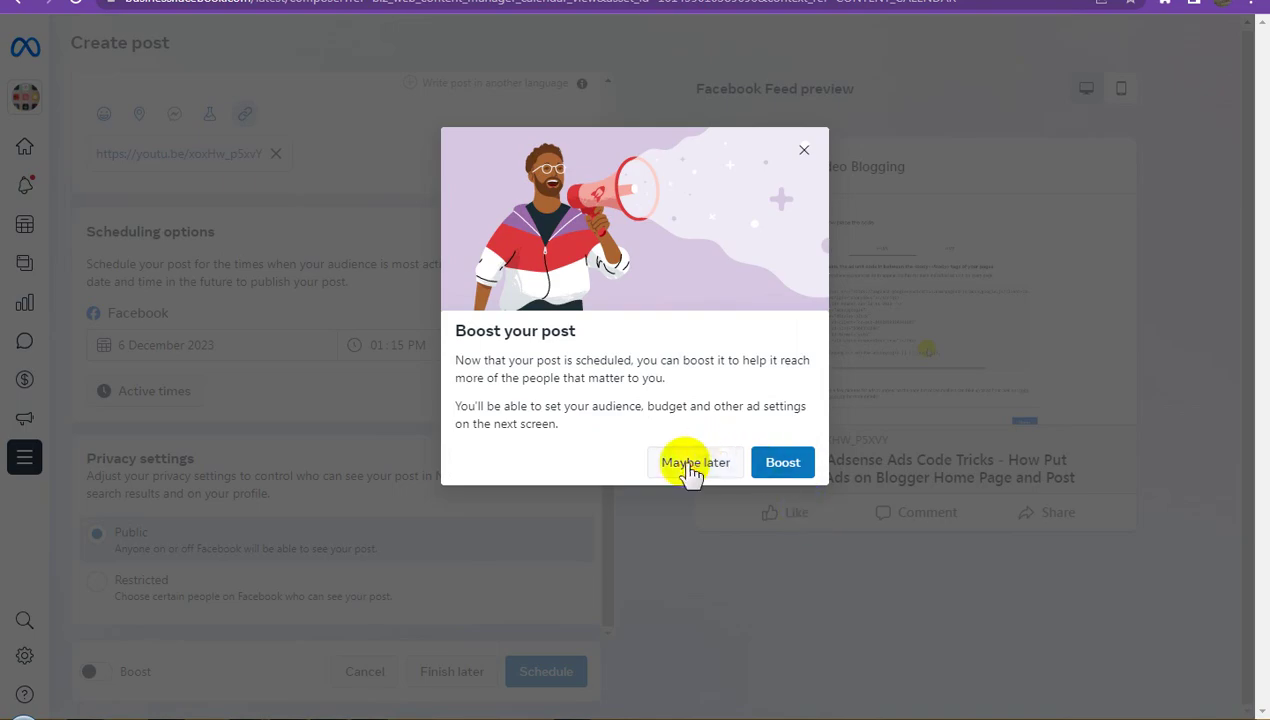
{"action": "left_click", "coordinate": [692, 464]}
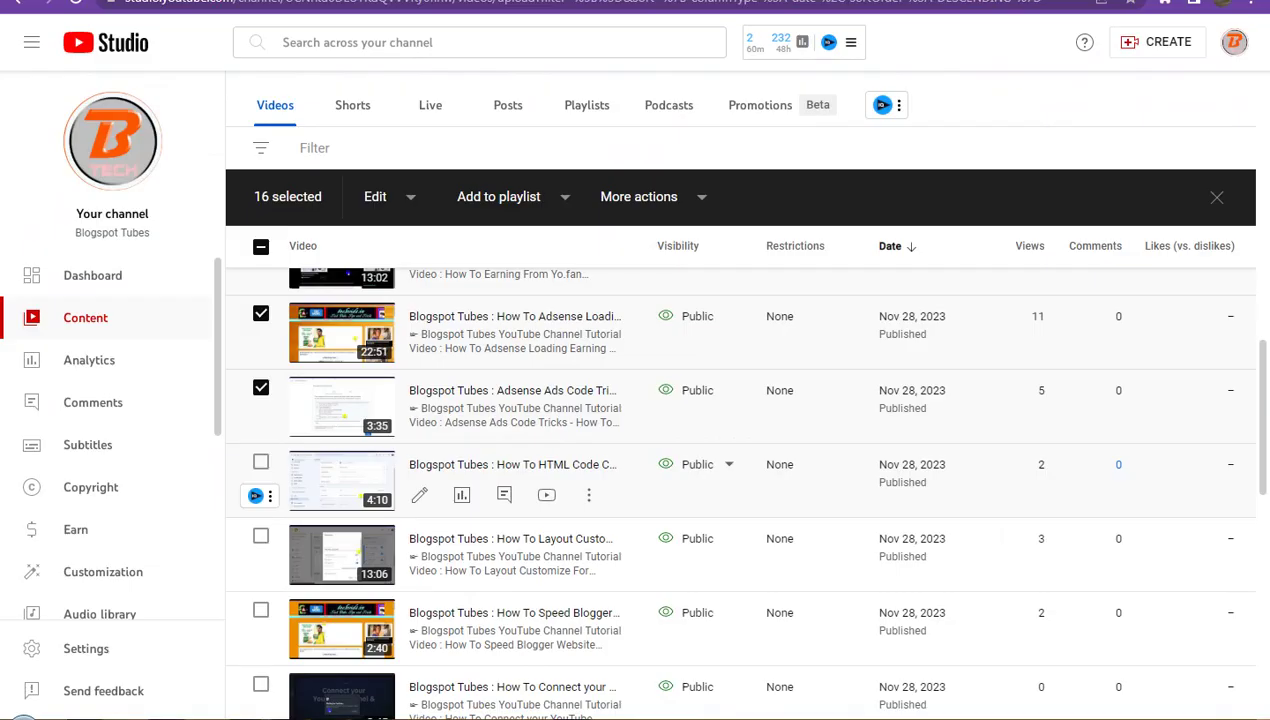
In YouTube Studio, add the 4:10 How To HTML Code Copy Paste video to the selection and copy its shareable link.
{"action": "left_click", "coordinate": [261, 465]}
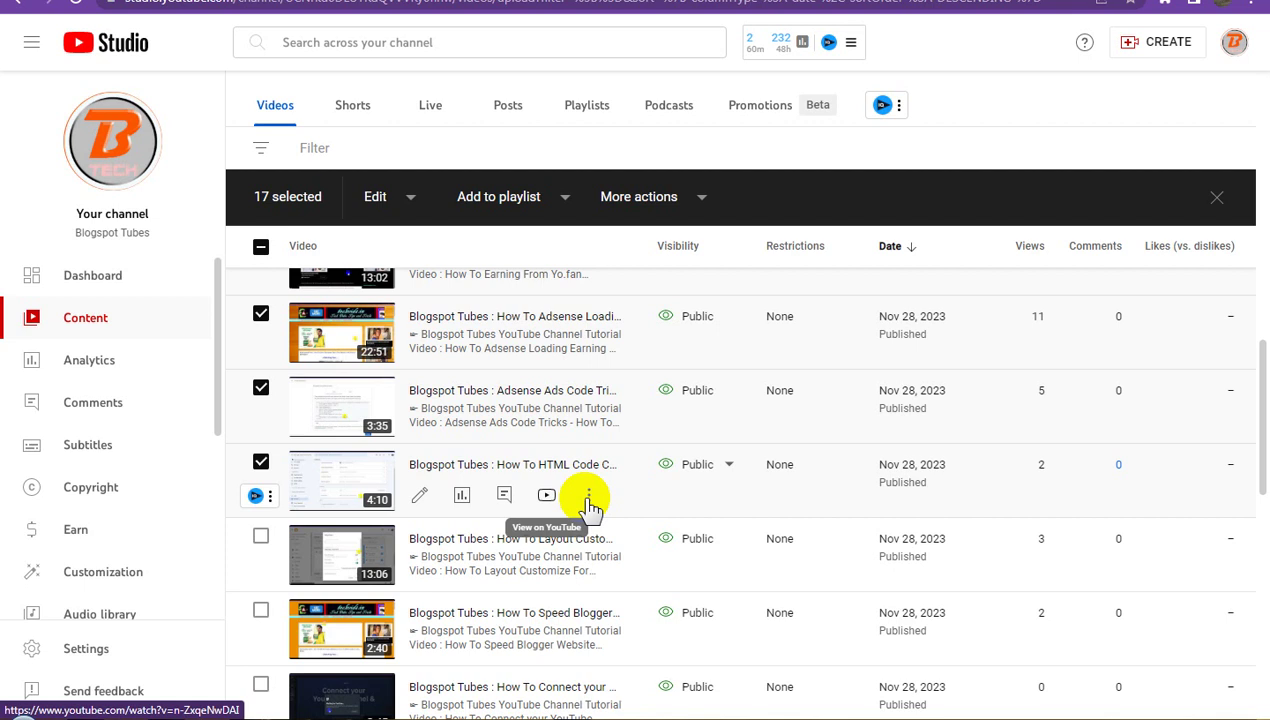
{"action": "left_click", "coordinate": [589, 497]}
{"action": "left_click", "coordinate": [493, 528]}
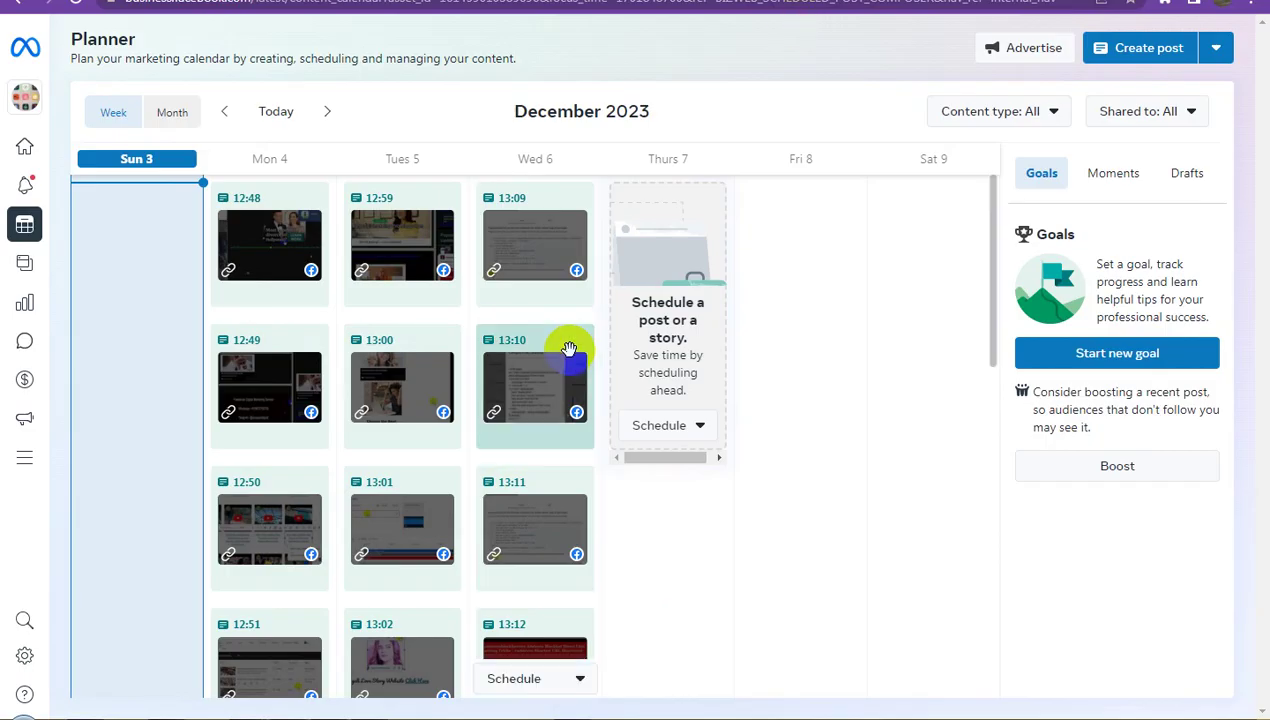
{"action": "left_click", "coordinate": [1140, 54]}
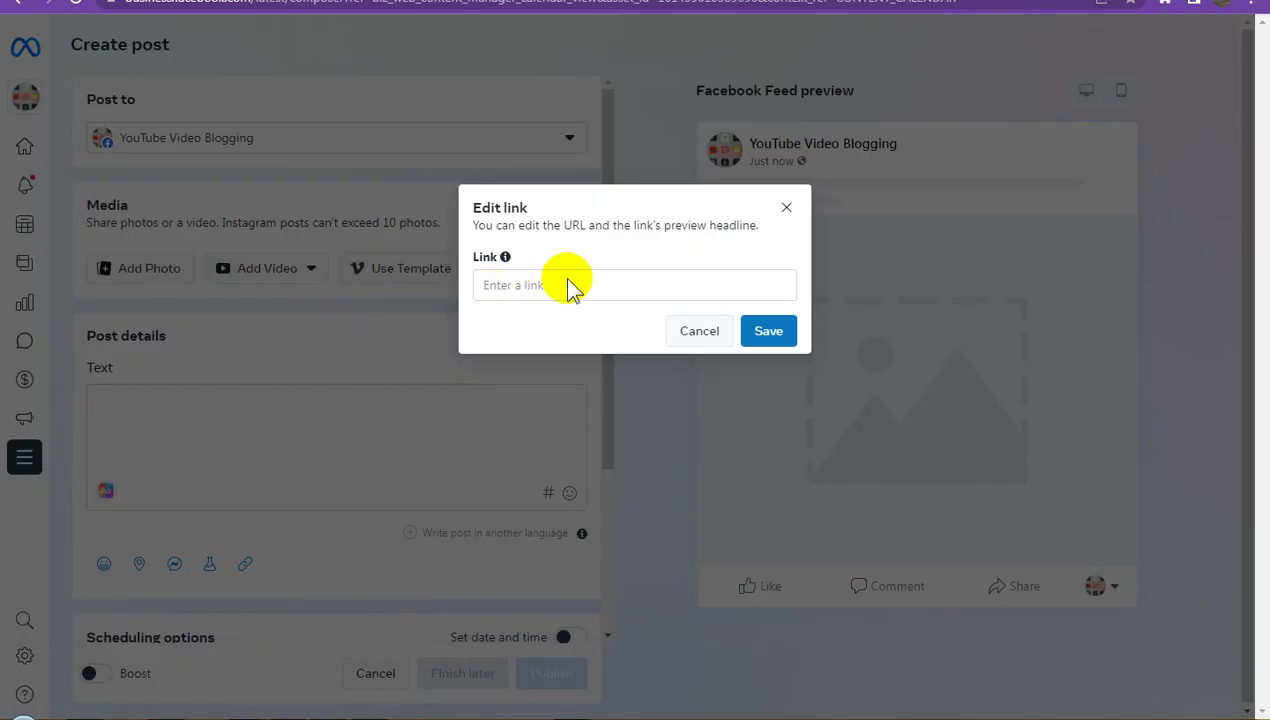
{"action": "left_click", "coordinate": [570, 285]}
{"action": "type", "text": "https://youtu.be/n-ZxqeNwDAI"}
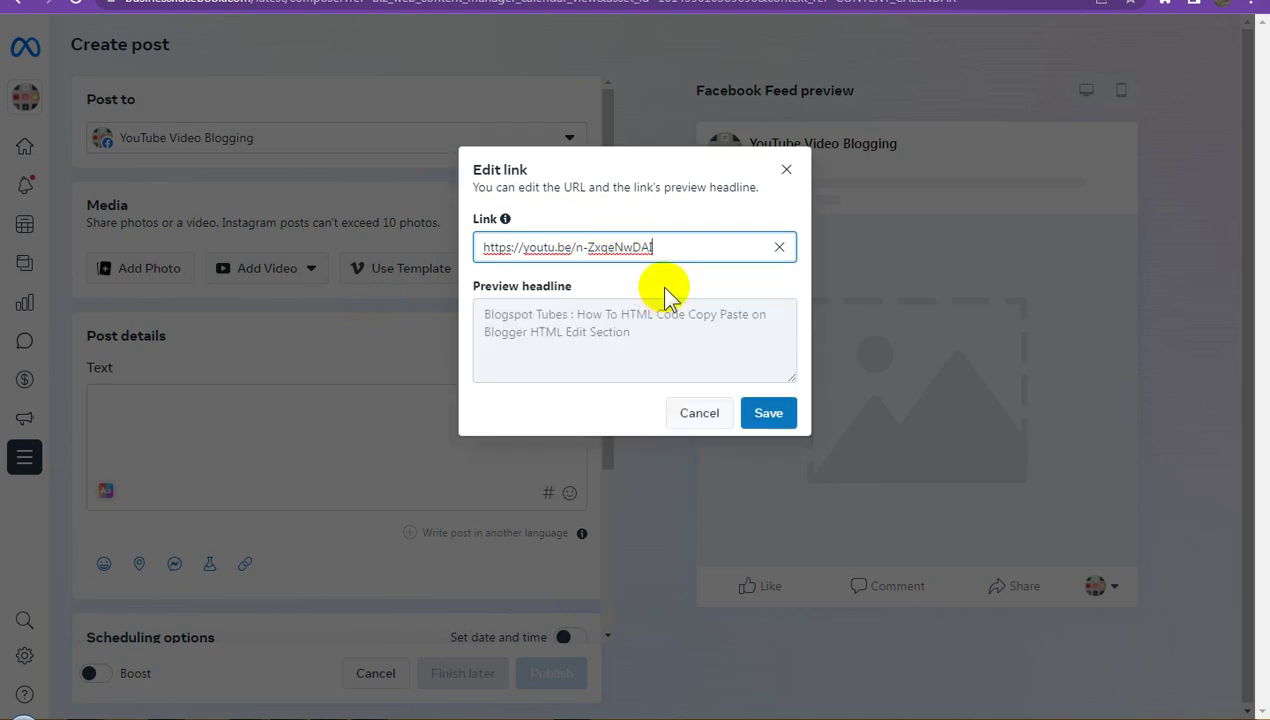
{"action": "left_click", "coordinate": [772, 418]}
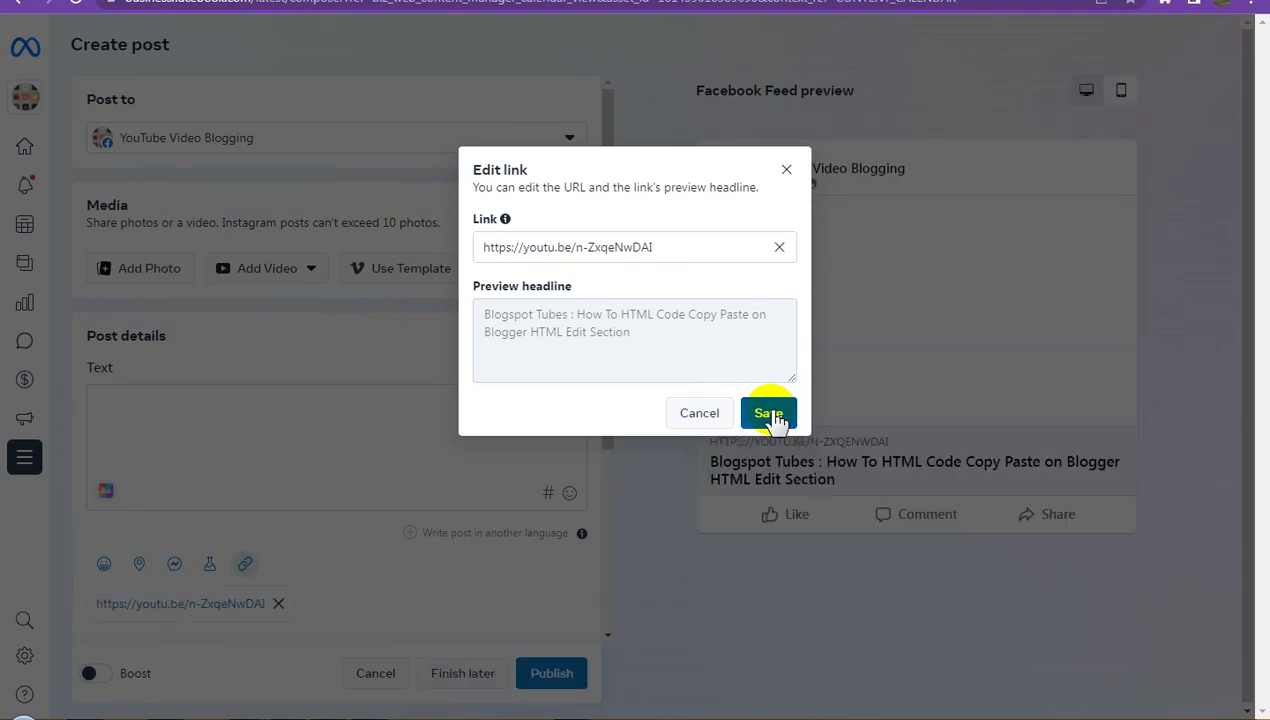
Schedule the post with the 4:10 video's link for 6 December 2023 and decline boosting it.
{"action": "scroll", "coordinate": [484, 440], "scroll_direction": "down", "scroll_amount": 3}
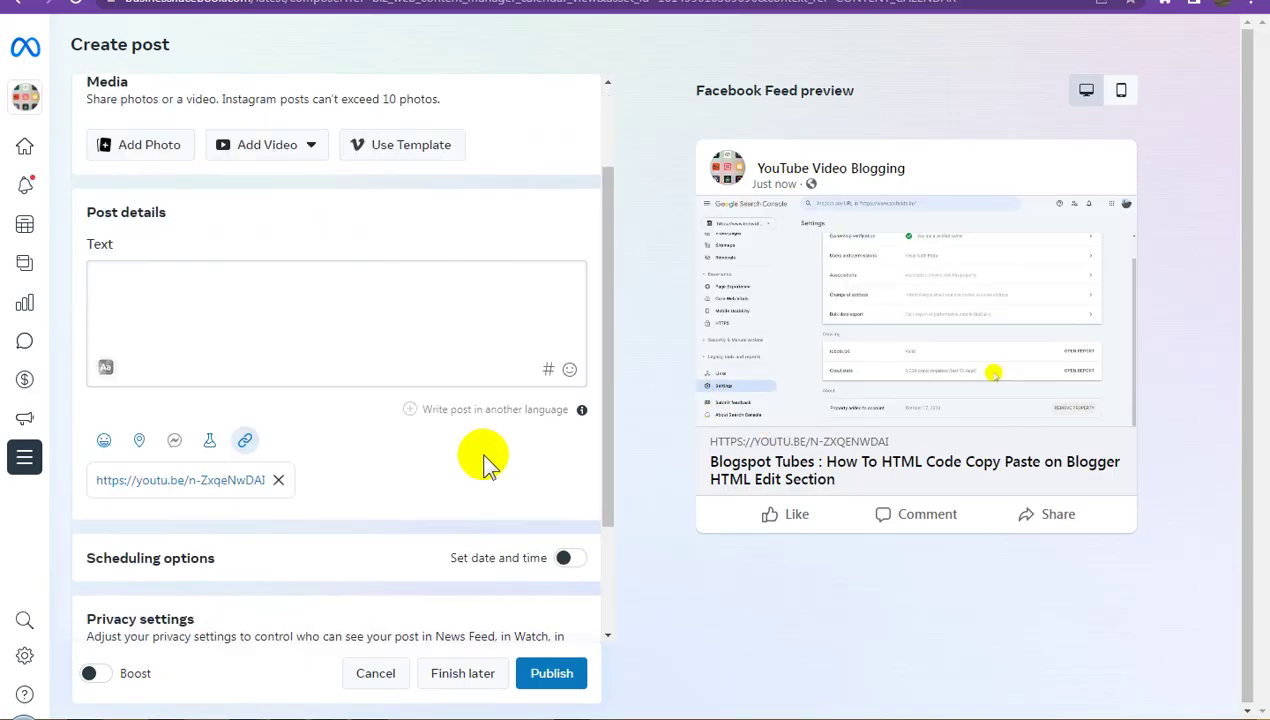
{"action": "left_click", "coordinate": [566, 400]}
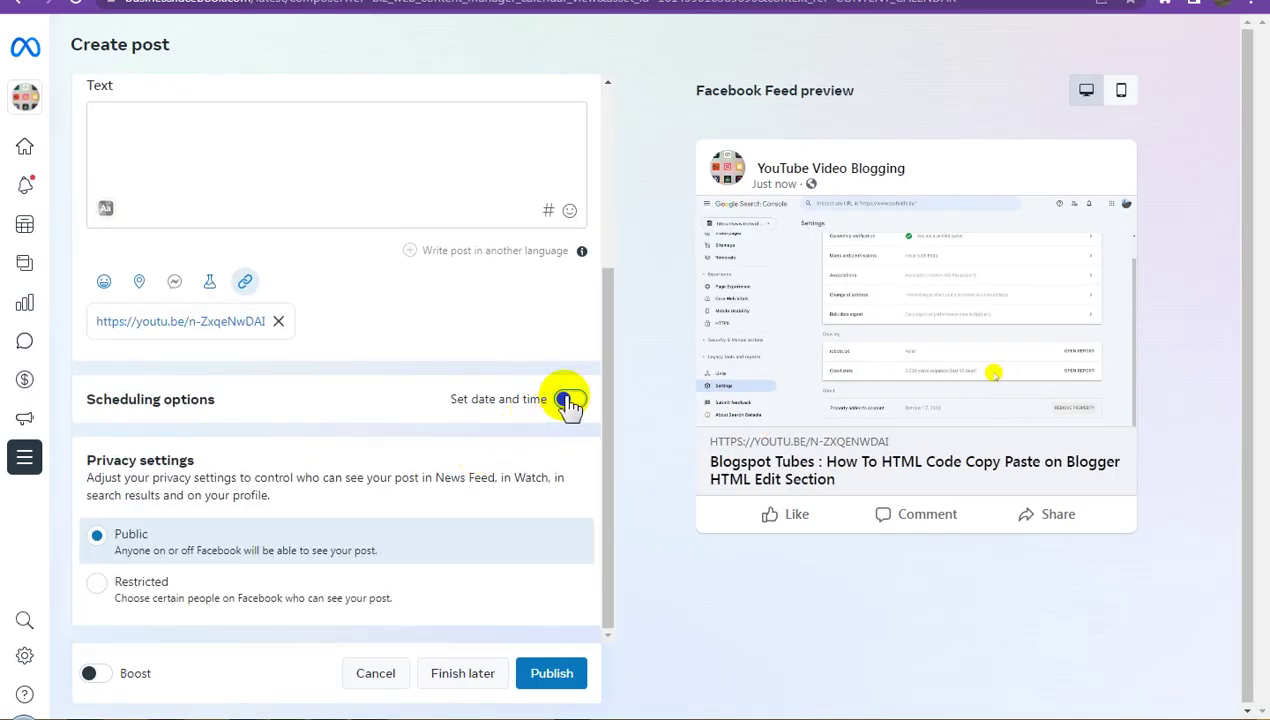
{"action": "scroll", "coordinate": [480, 440], "scroll_direction": "down", "scroll_amount": 2}
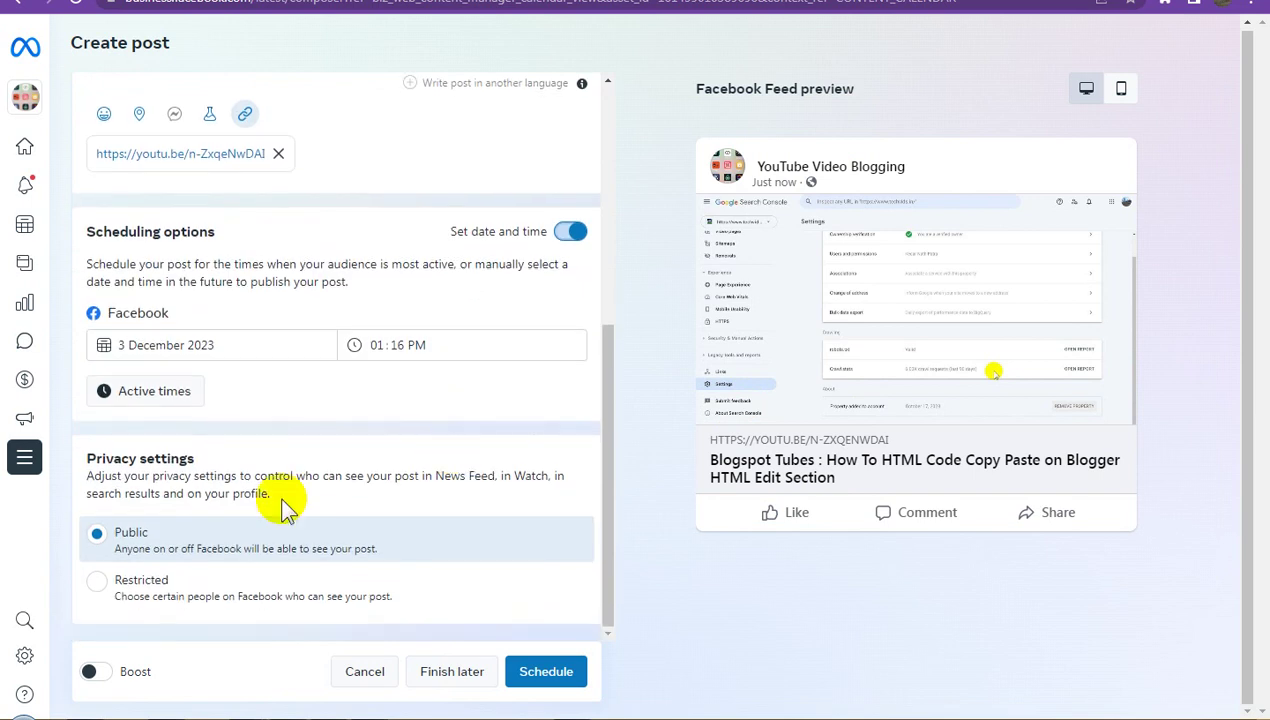
{"action": "left_click", "coordinate": [221, 345]}
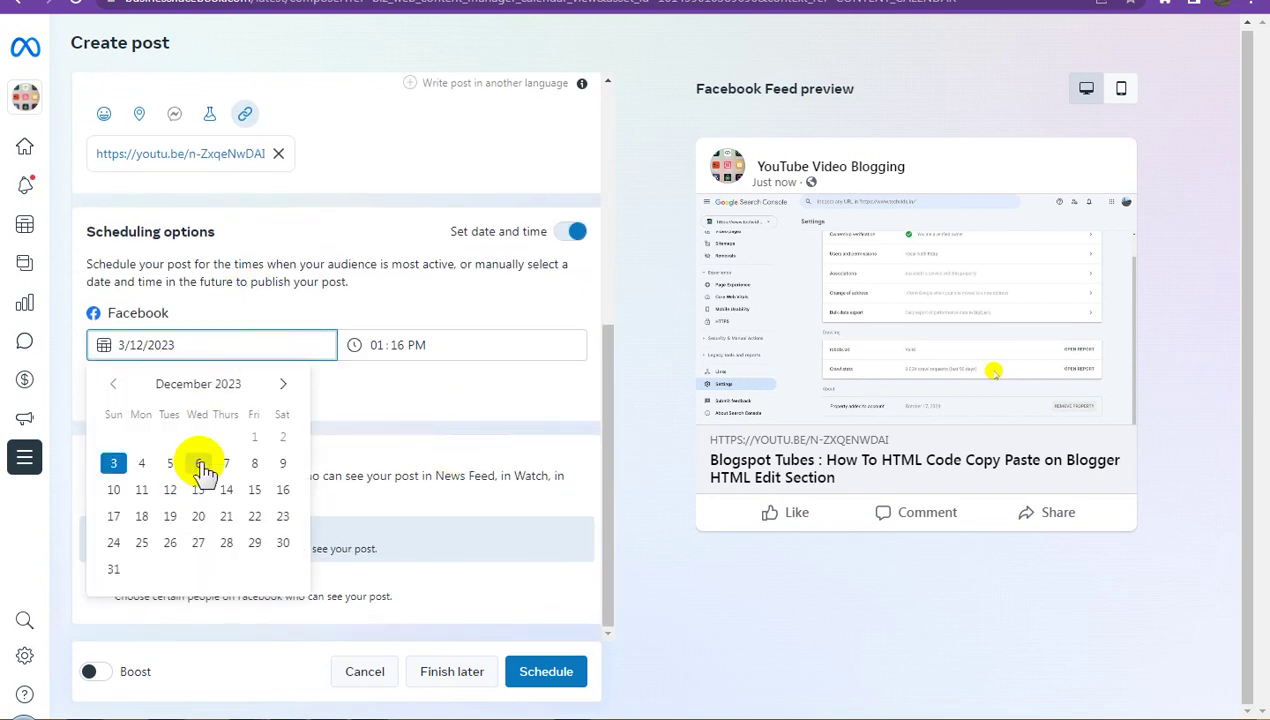
{"action": "left_click", "coordinate": [201, 463]}
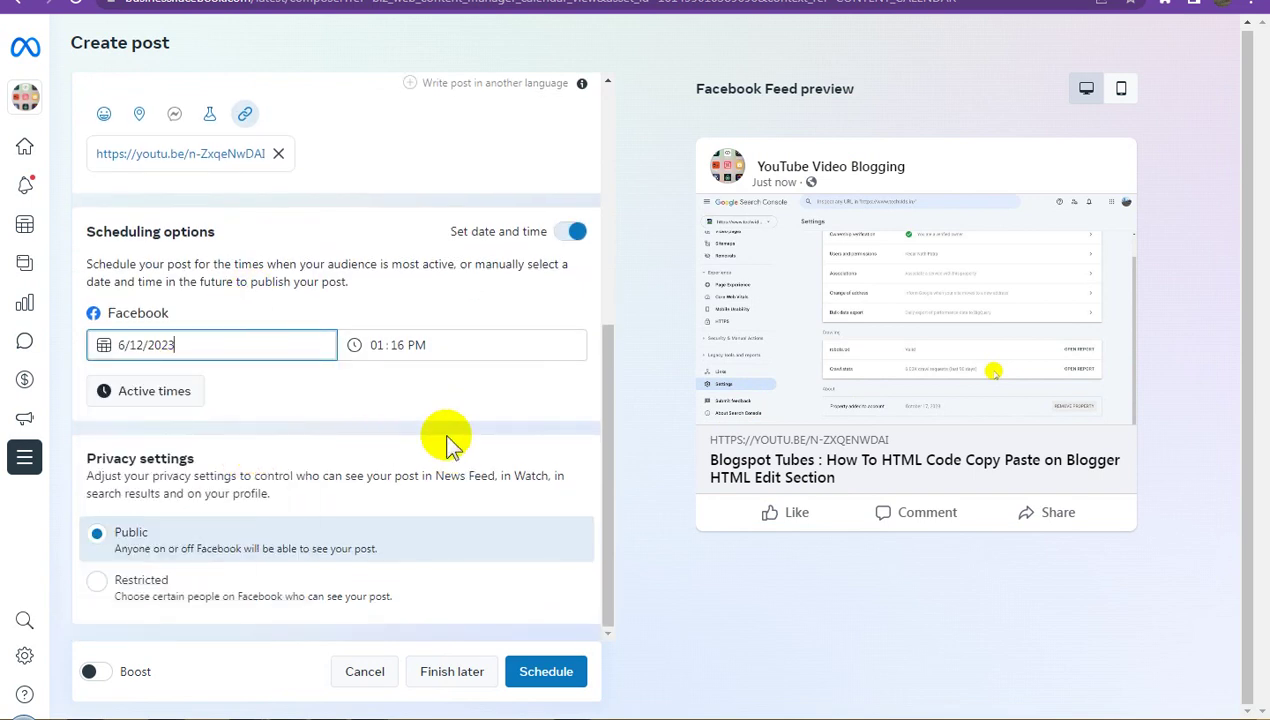
{"action": "left_click", "coordinate": [553, 675]}
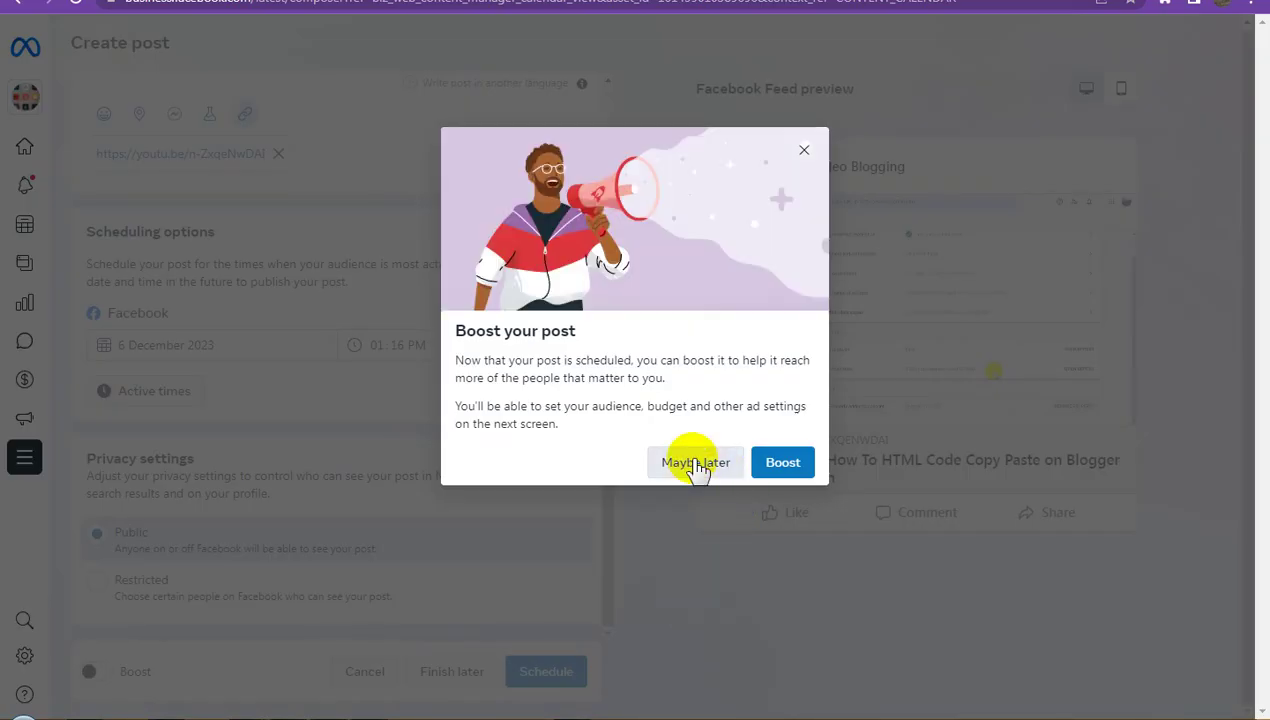
{"action": "left_click", "coordinate": [697, 466]}
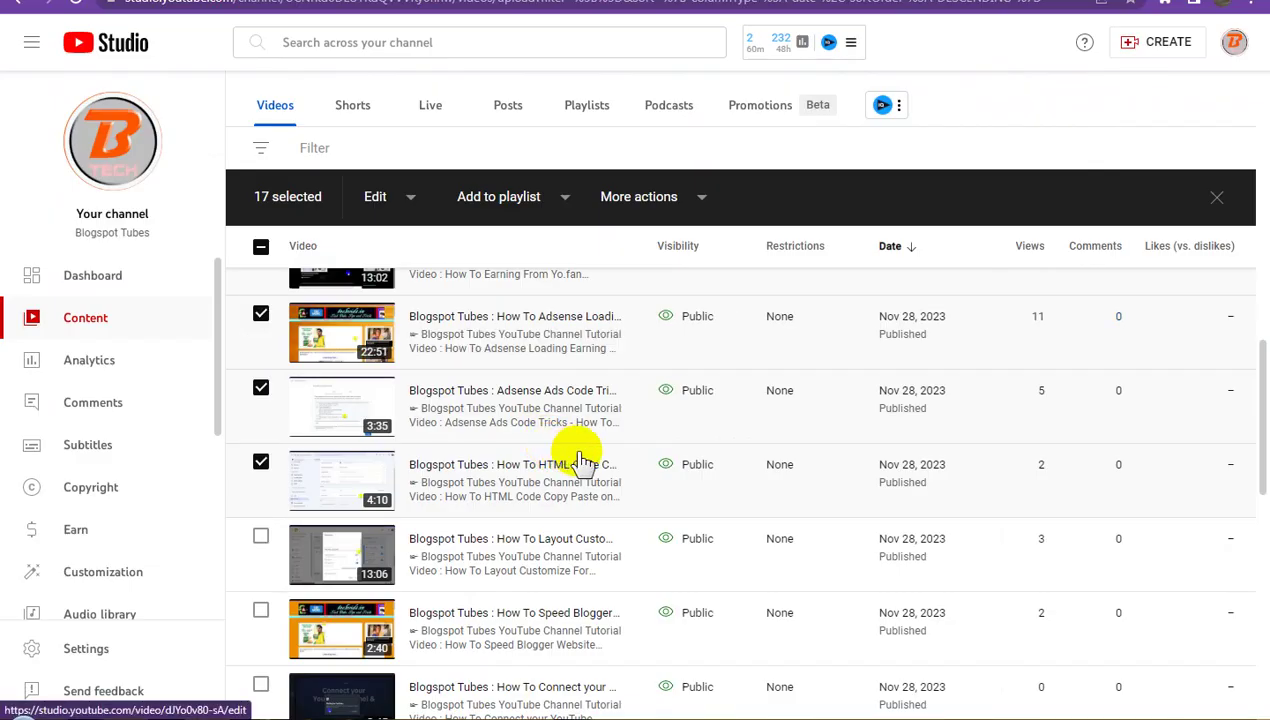
In YouTube Studio, add the 13:06 How To Layout Customize video to the selection and copy its shareable link.
{"action": "scroll", "coordinate": [580, 462], "scroll_direction": "down", "scroll_amount": 2}
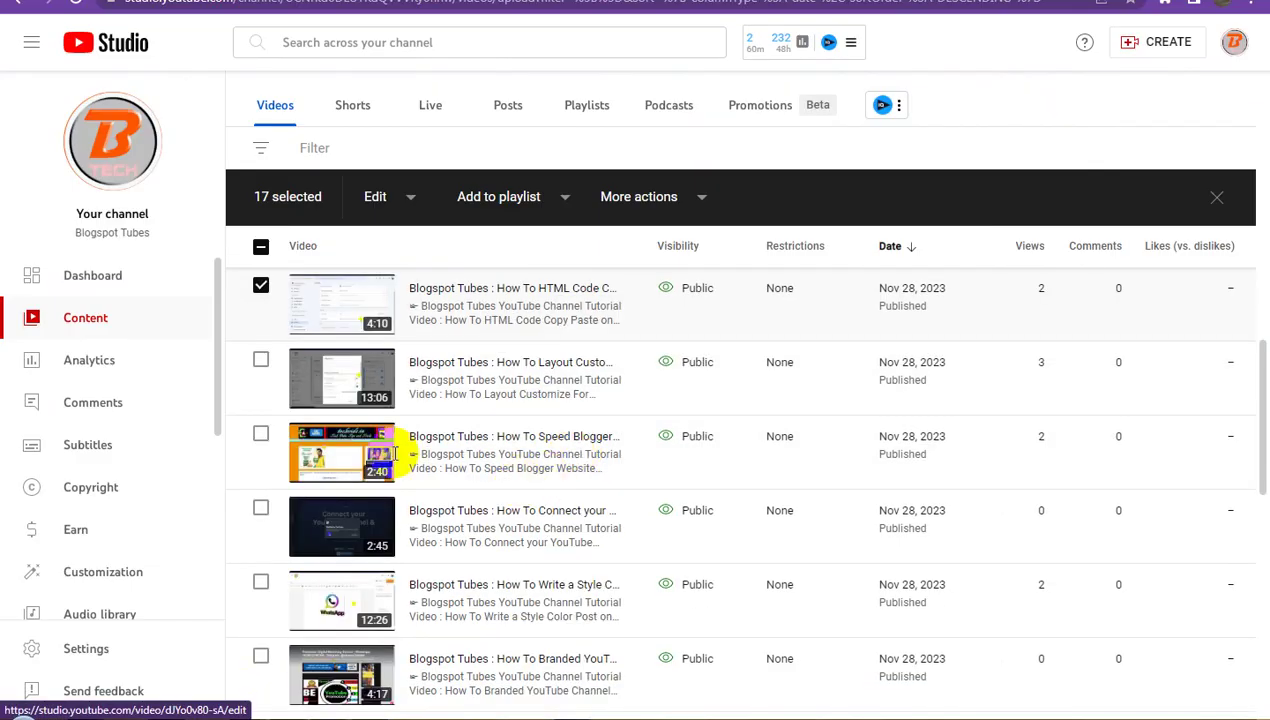
{"action": "left_click", "coordinate": [262, 363]}
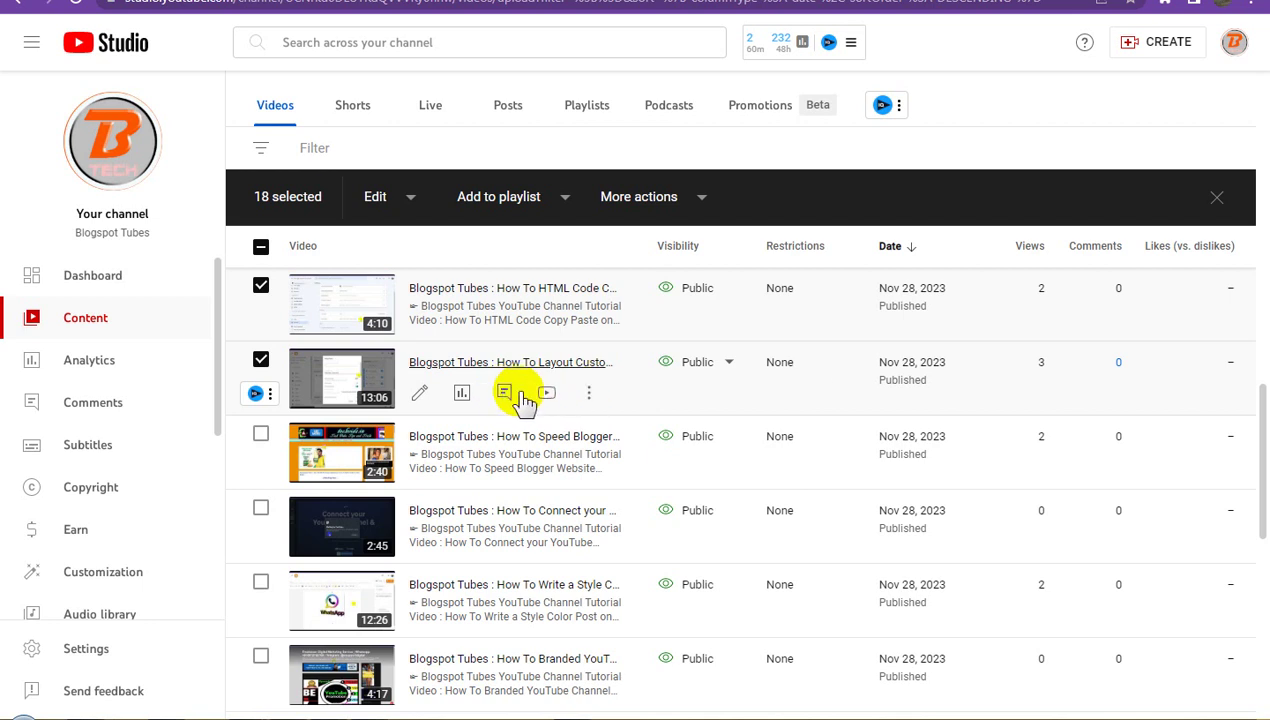
{"action": "left_click", "coordinate": [585, 394]}
{"action": "left_click", "coordinate": [497, 424]}
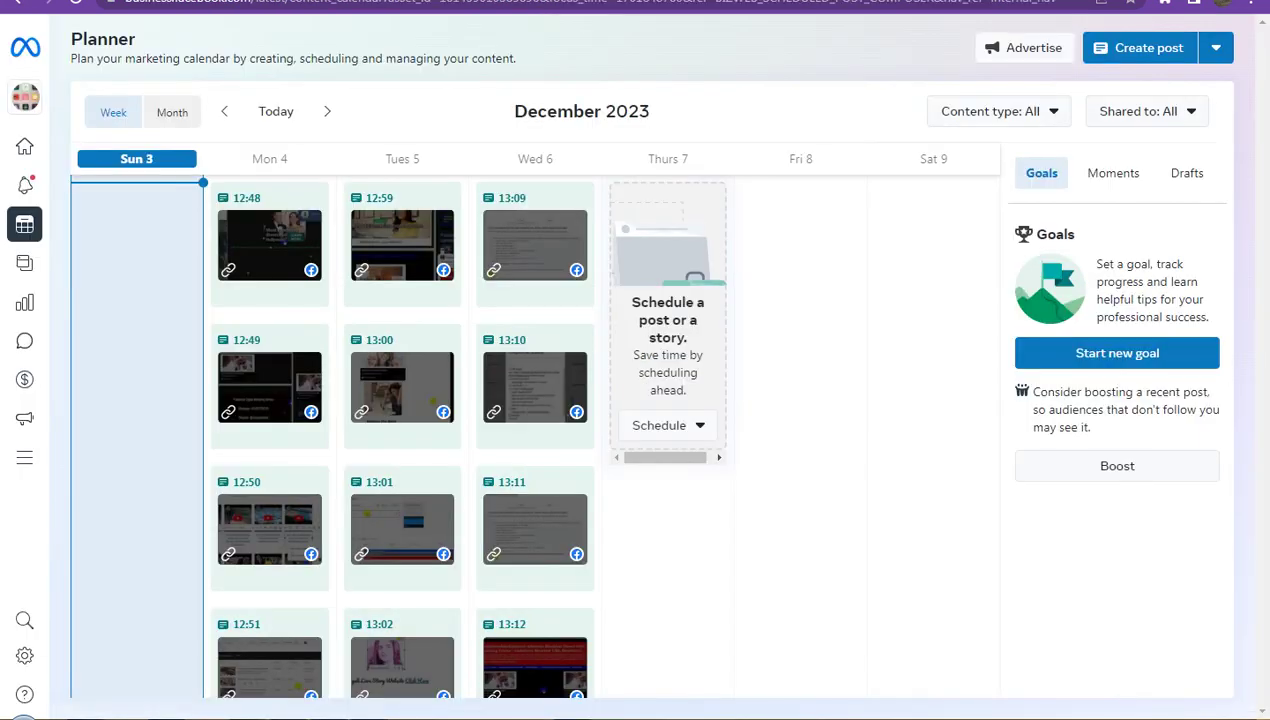
{"action": "left_click", "coordinate": [1152, 50]}
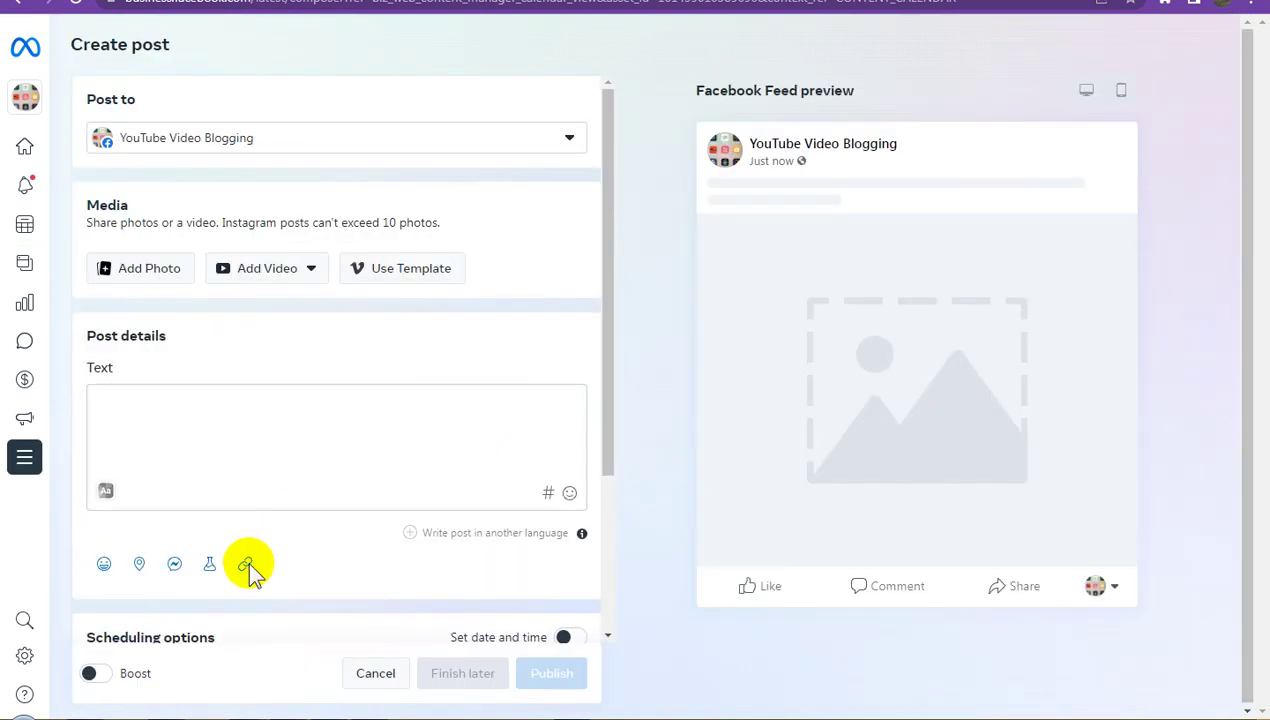
{"action": "left_click", "coordinate": [247, 565]}
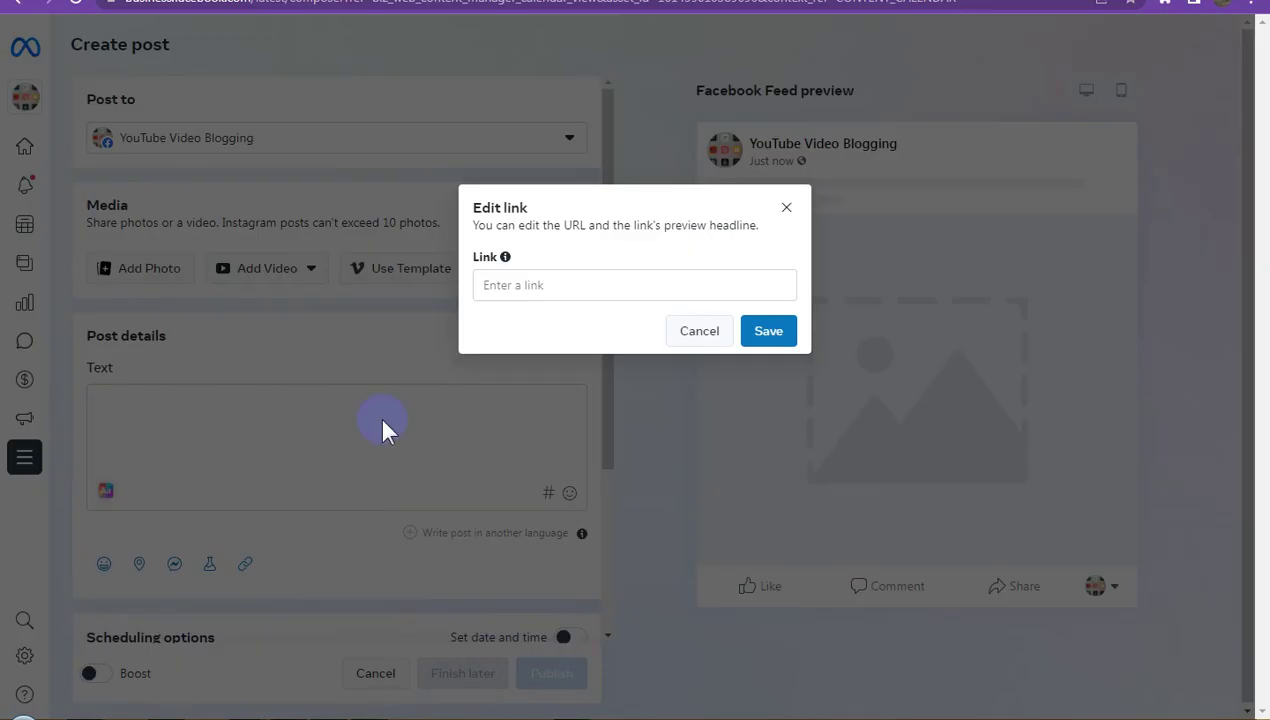
{"action": "left_click", "coordinate": [570, 283]}
{"action": "type", "text": "https://youtu.be/J_z75biq7f4"}
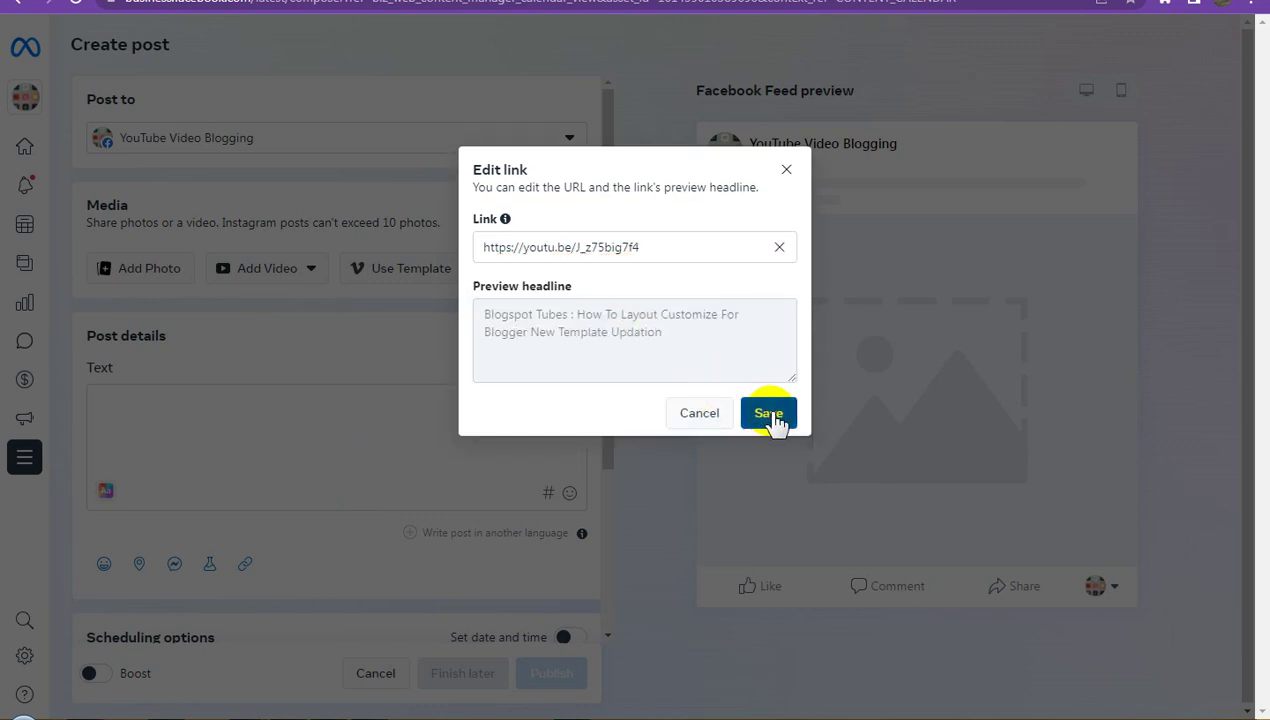
{"action": "left_click", "coordinate": [770, 414]}
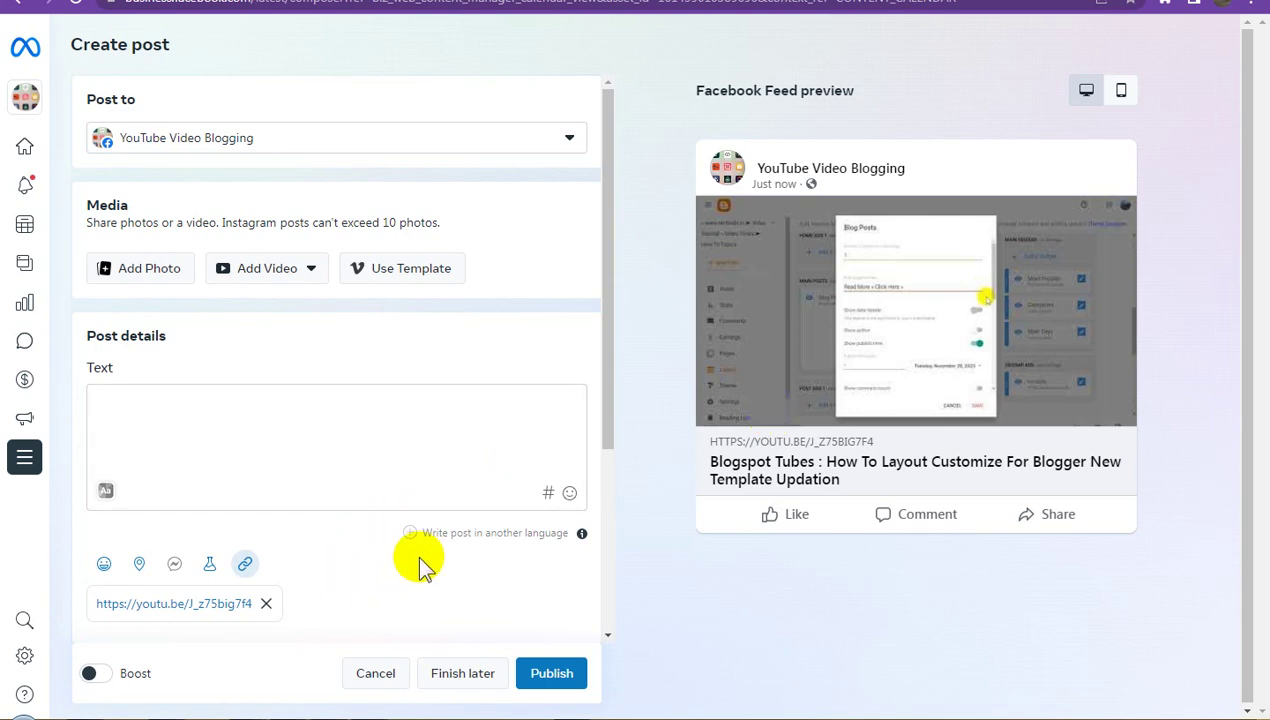
Schedule the post with the 13:06 video's link for 6 December 2023 and decline boosting it.
{"action": "scroll", "coordinate": [425, 562], "scroll_direction": "down", "scroll_amount": 3}
{"action": "left_click", "coordinate": [565, 400]}
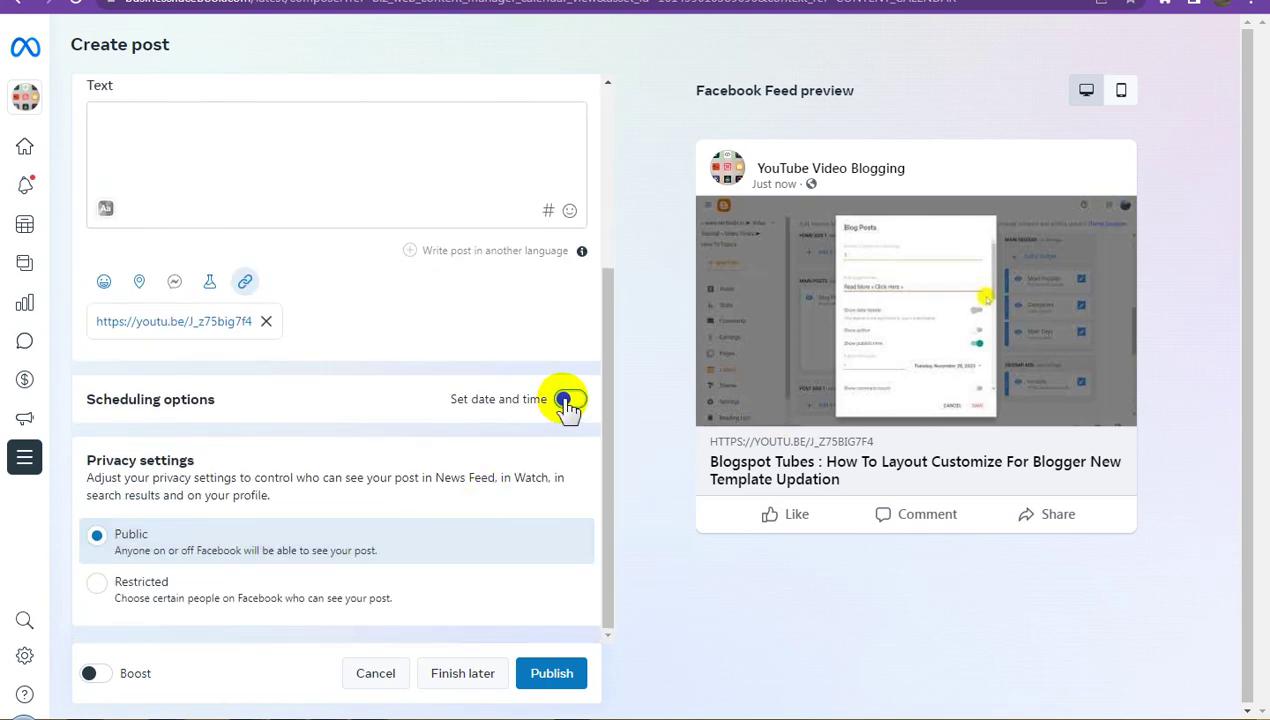
{"action": "scroll", "coordinate": [283, 425], "scroll_direction": "down", "scroll_amount": 2}
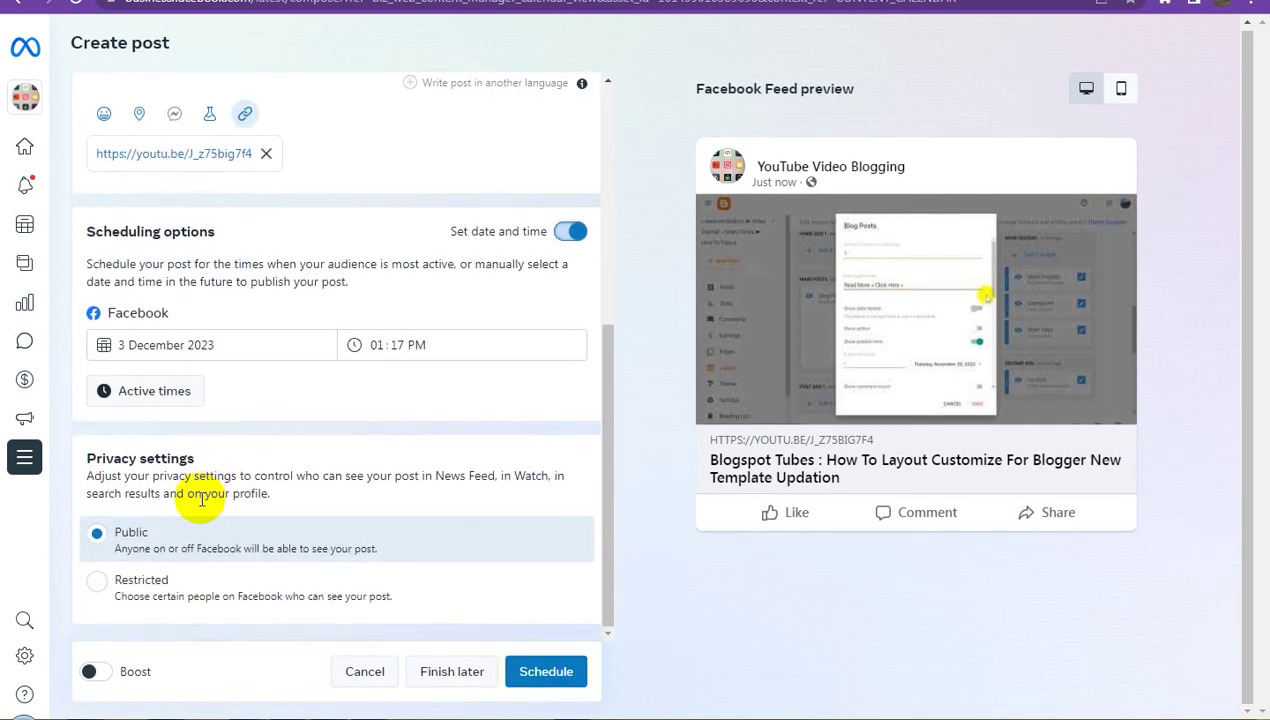
{"action": "left_click", "coordinate": [248, 345]}
{"action": "left_click", "coordinate": [202, 466]}
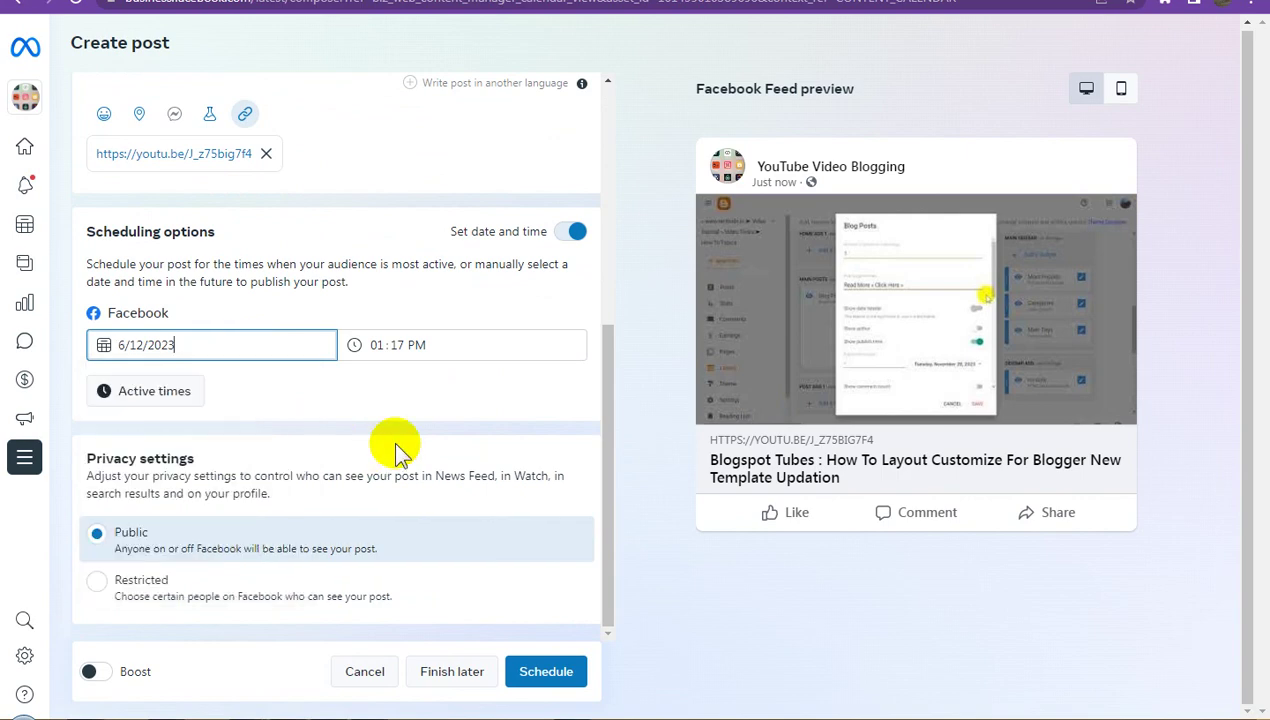
{"action": "left_click", "coordinate": [570, 678]}
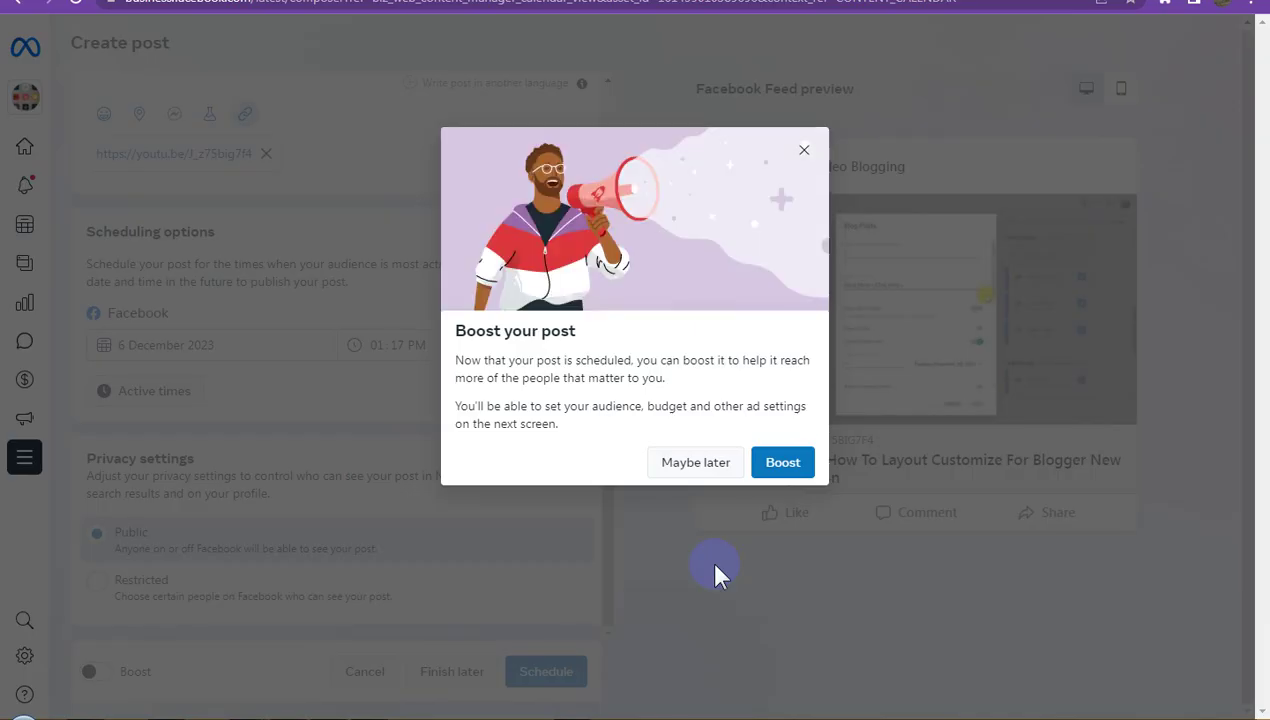
{"action": "left_click", "coordinate": [708, 464]}
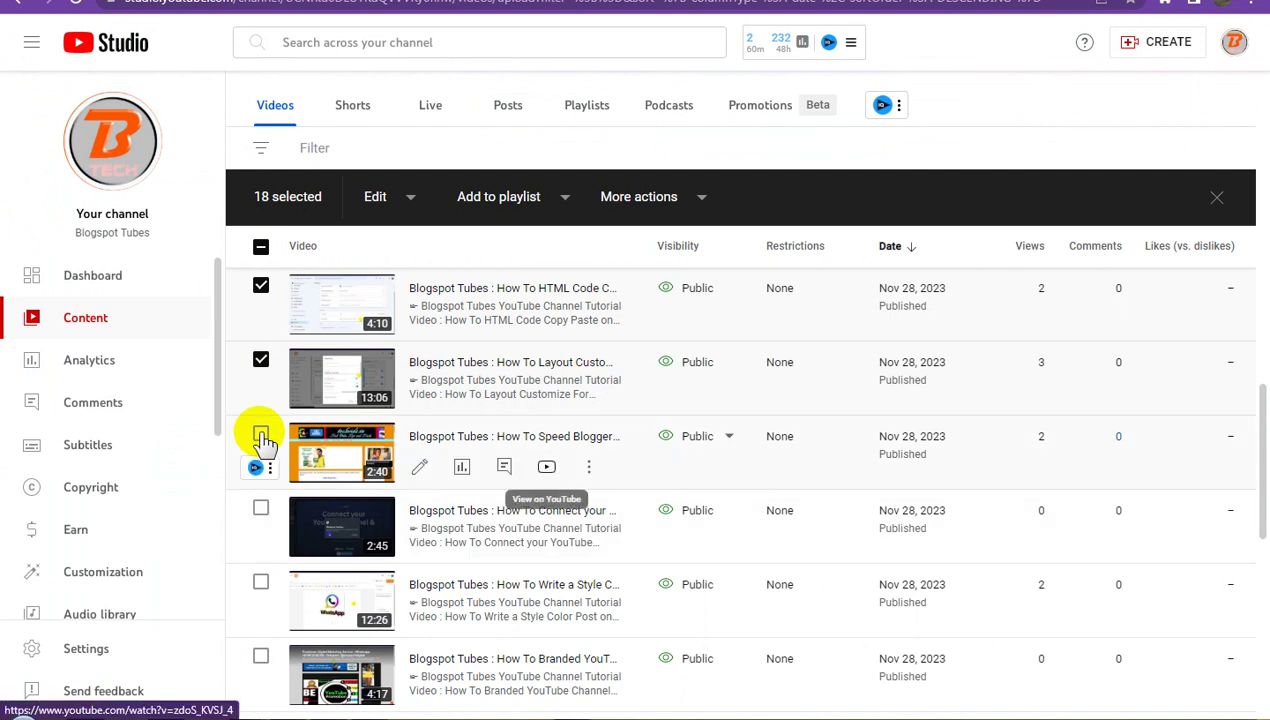
In YouTube Studio, add the 2:40 How To Speed Blogger video to the selection and copy its shareable link.
{"action": "left_click", "coordinate": [261, 436]}
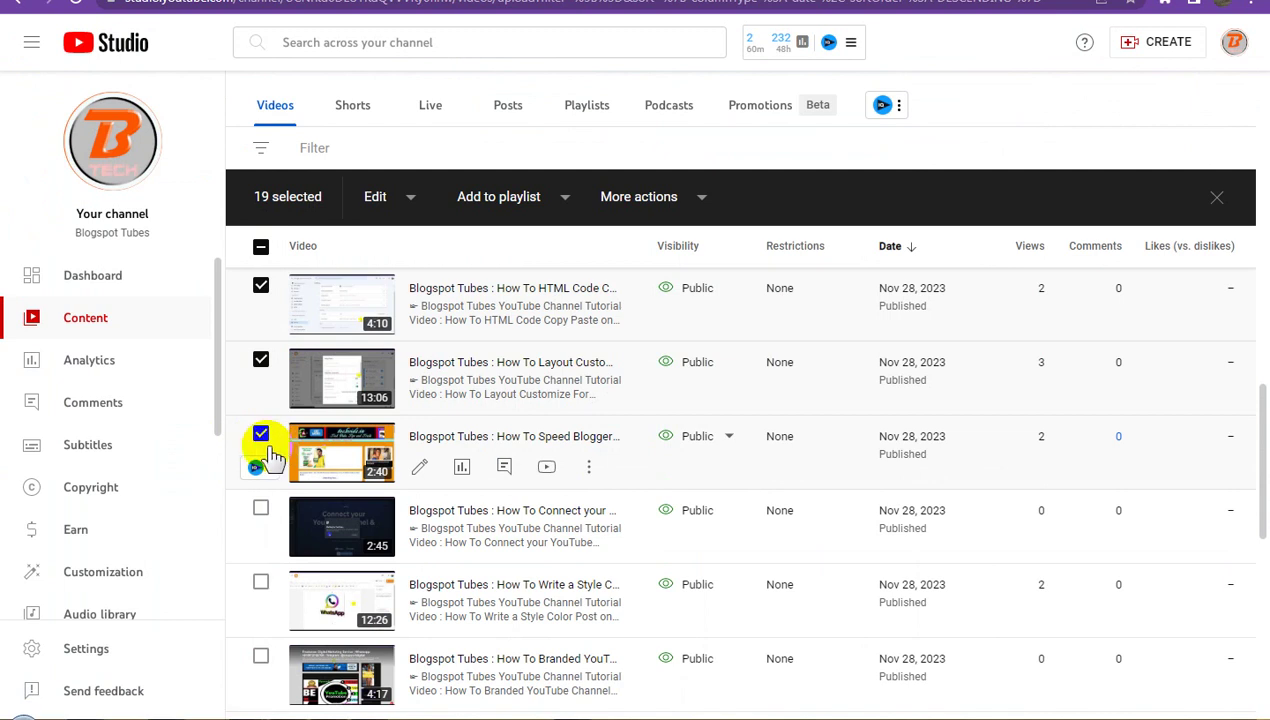
{"action": "left_click", "coordinate": [589, 467]}
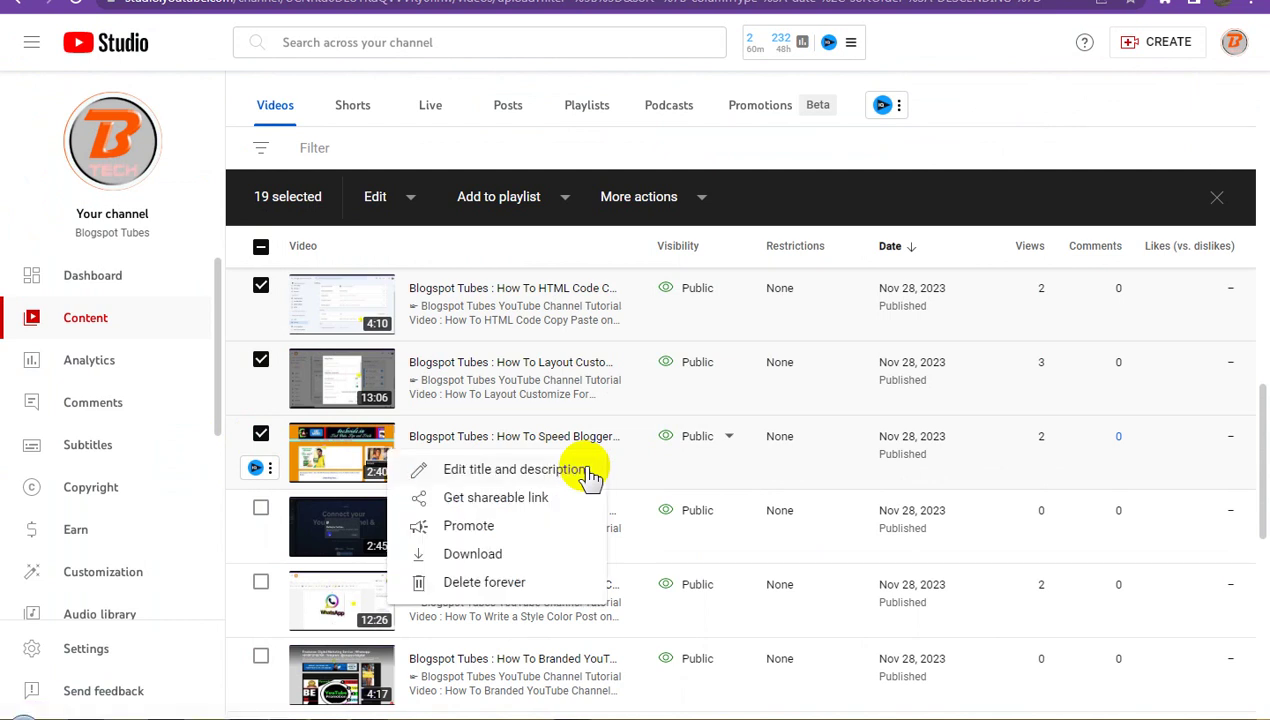
{"action": "left_click", "coordinate": [496, 497]}
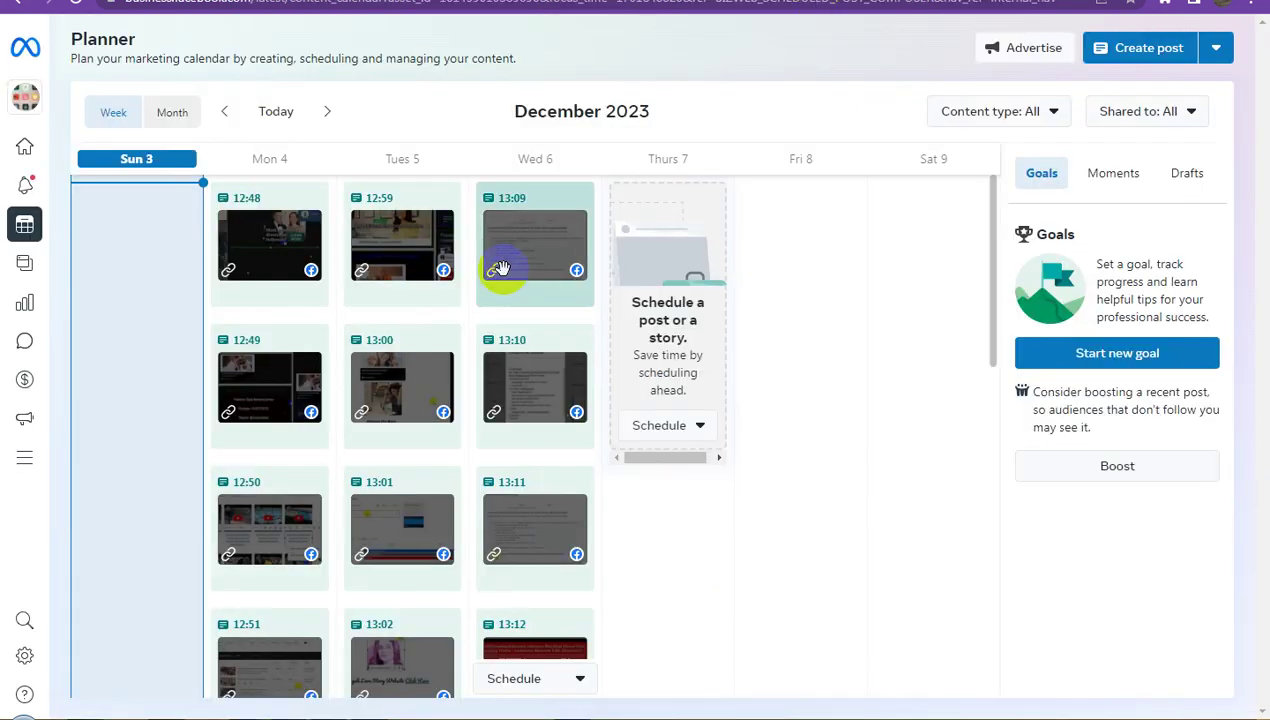
{"action": "left_click", "coordinate": [1158, 56]}
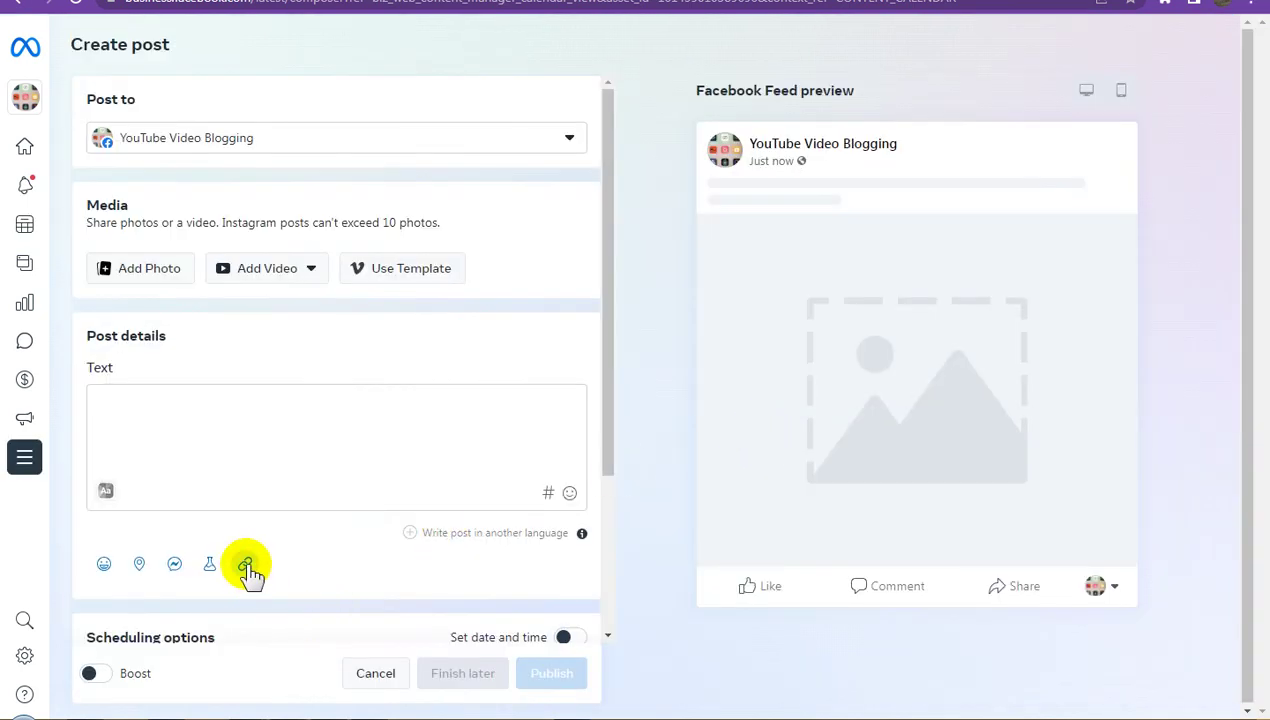
{"action": "left_click", "coordinate": [246, 566]}
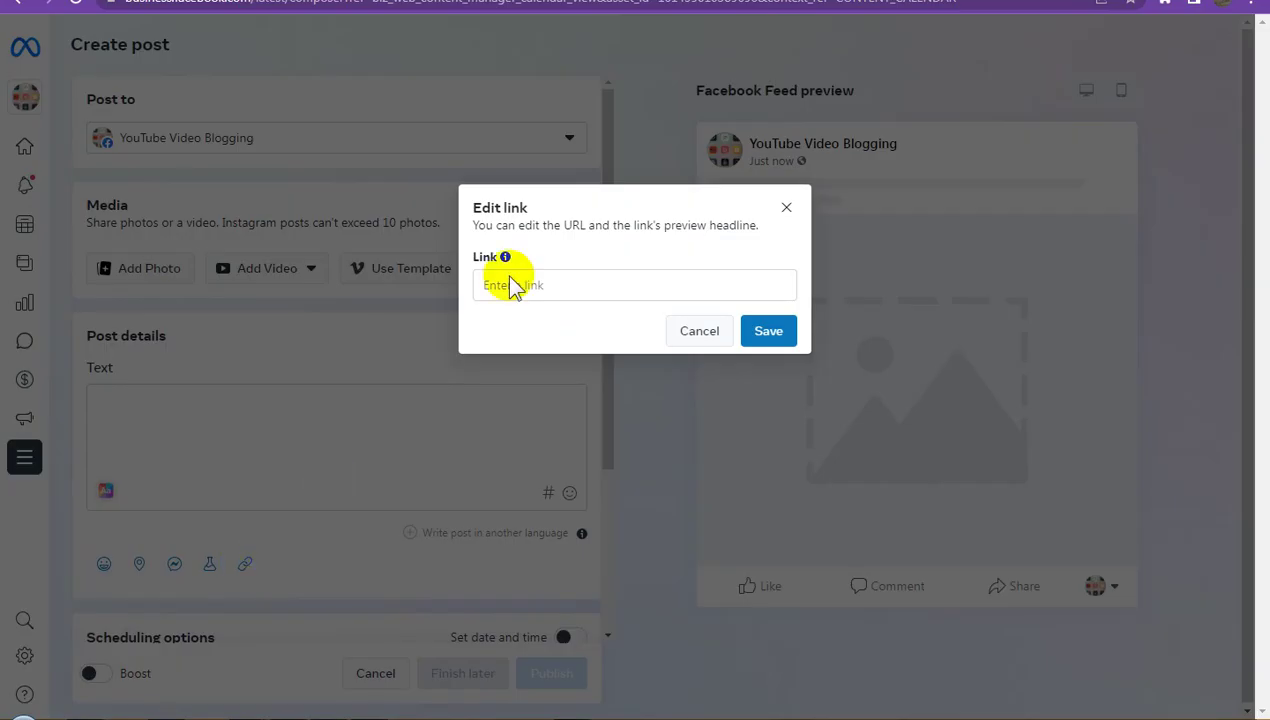
{"action": "left_click", "coordinate": [621, 282]}
{"action": "type", "text": "https://youtu.be/zdoS_KVSJ_4"}
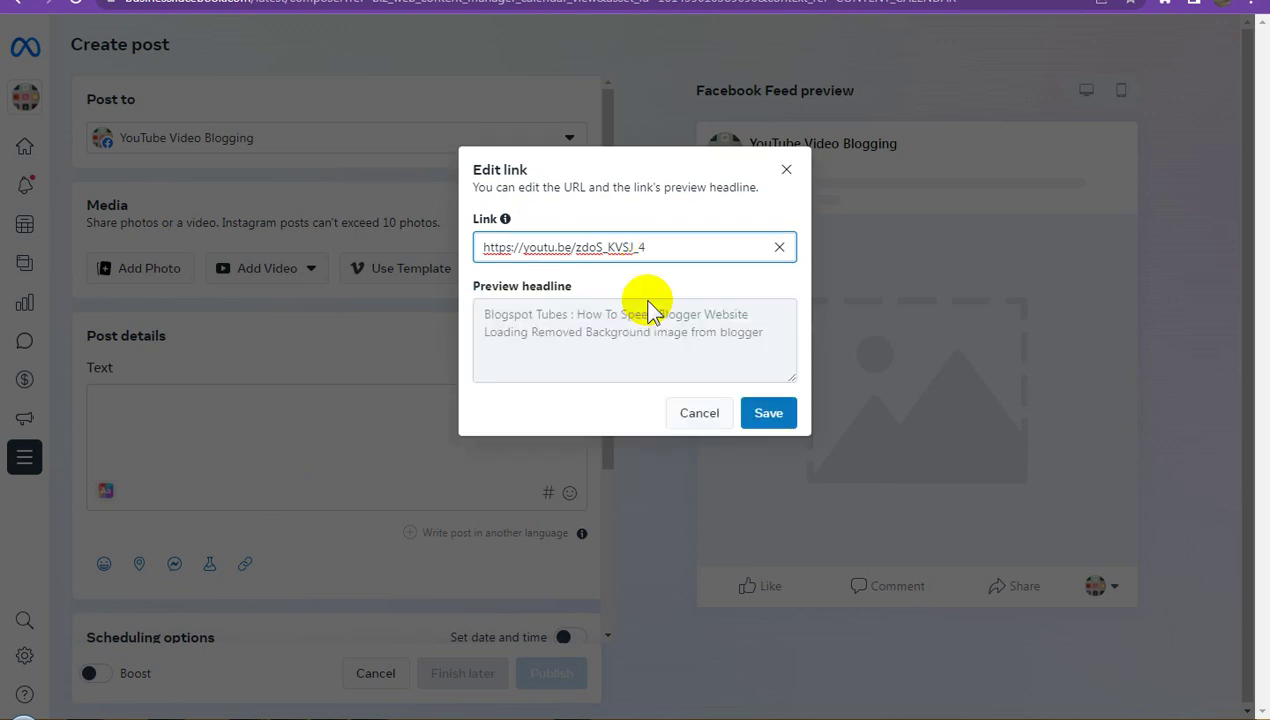
{"action": "left_click", "coordinate": [783, 416]}
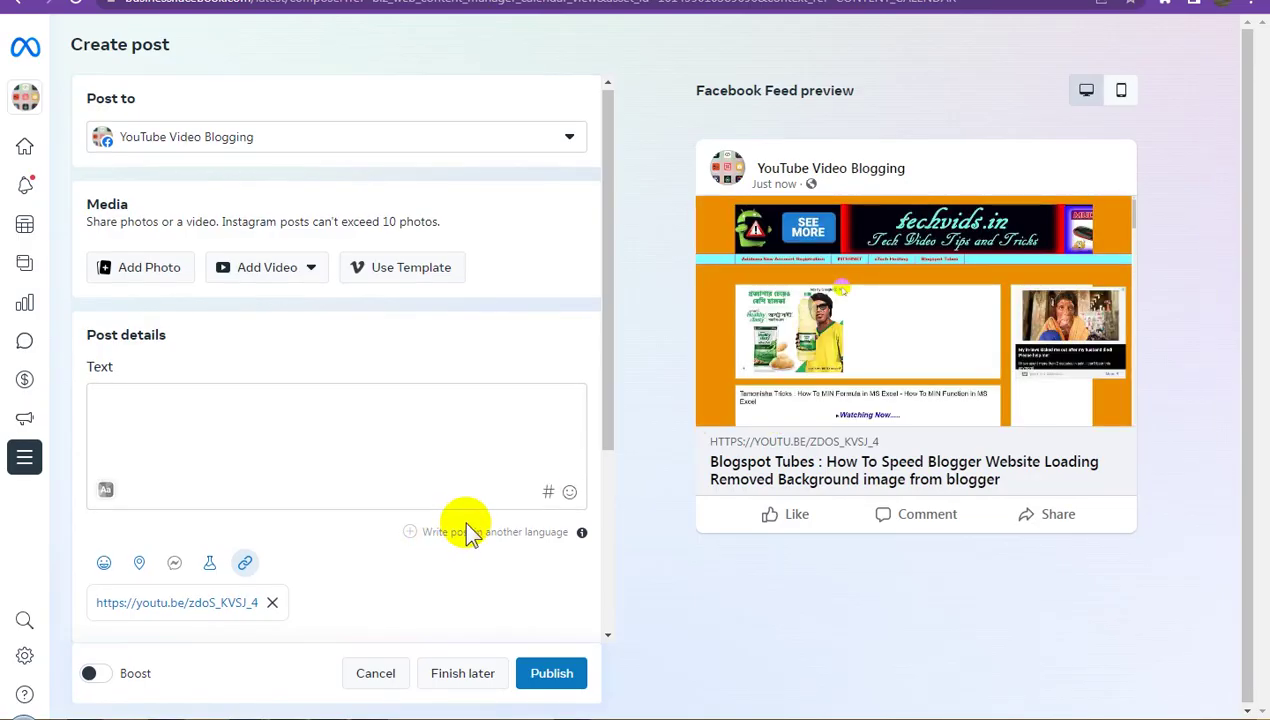
Schedule the post with the 2:40 video's link for 6 December 2023 and decline boosting it.
{"action": "scroll", "coordinate": [467, 531], "scroll_direction": "down", "scroll_amount": 3}
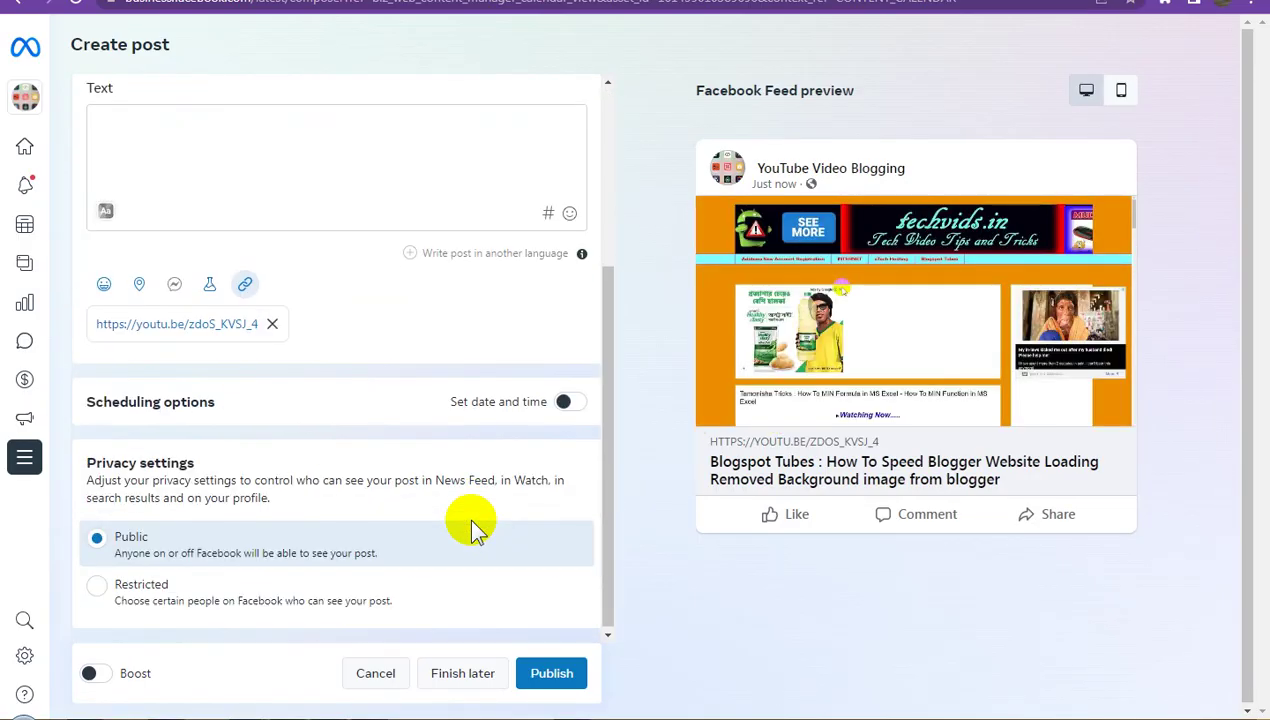
{"action": "left_click", "coordinate": [565, 400]}
{"action": "scroll", "coordinate": [340, 459], "scroll_direction": "down", "scroll_amount": 2}
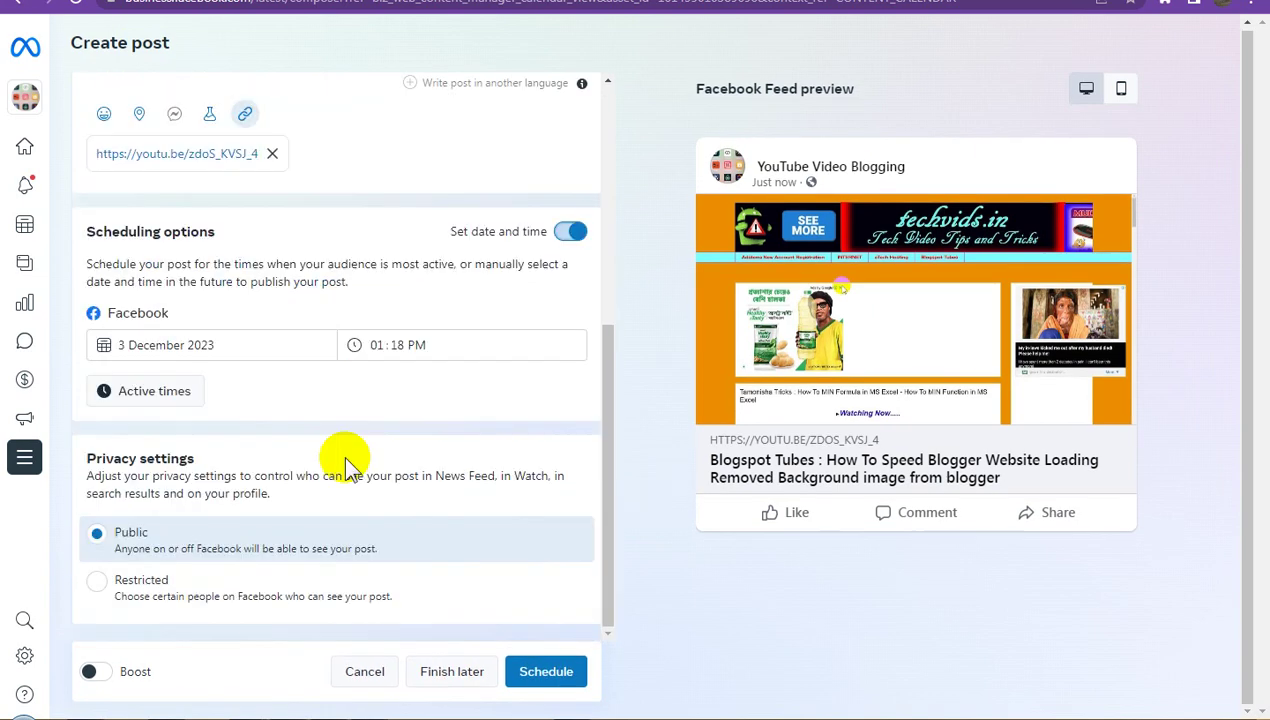
{"action": "left_click", "coordinate": [259, 345]}
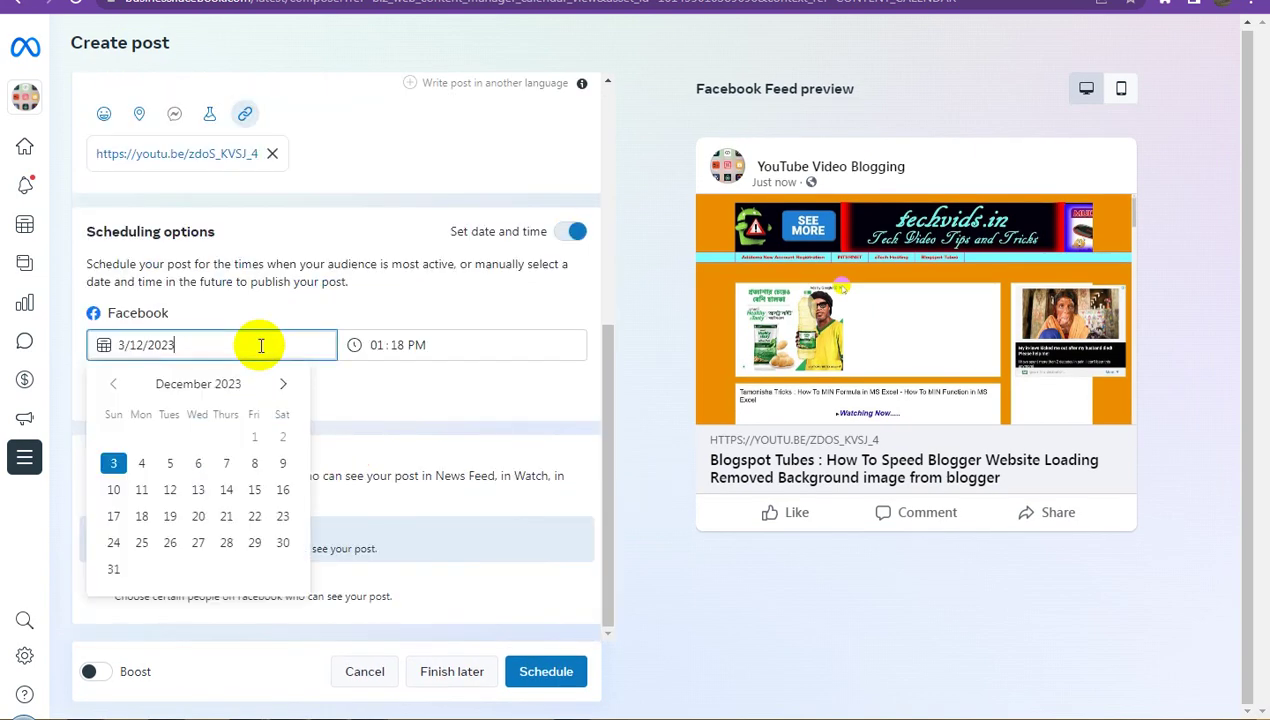
{"action": "left_click", "coordinate": [200, 465]}
{"action": "left_click", "coordinate": [560, 673]}
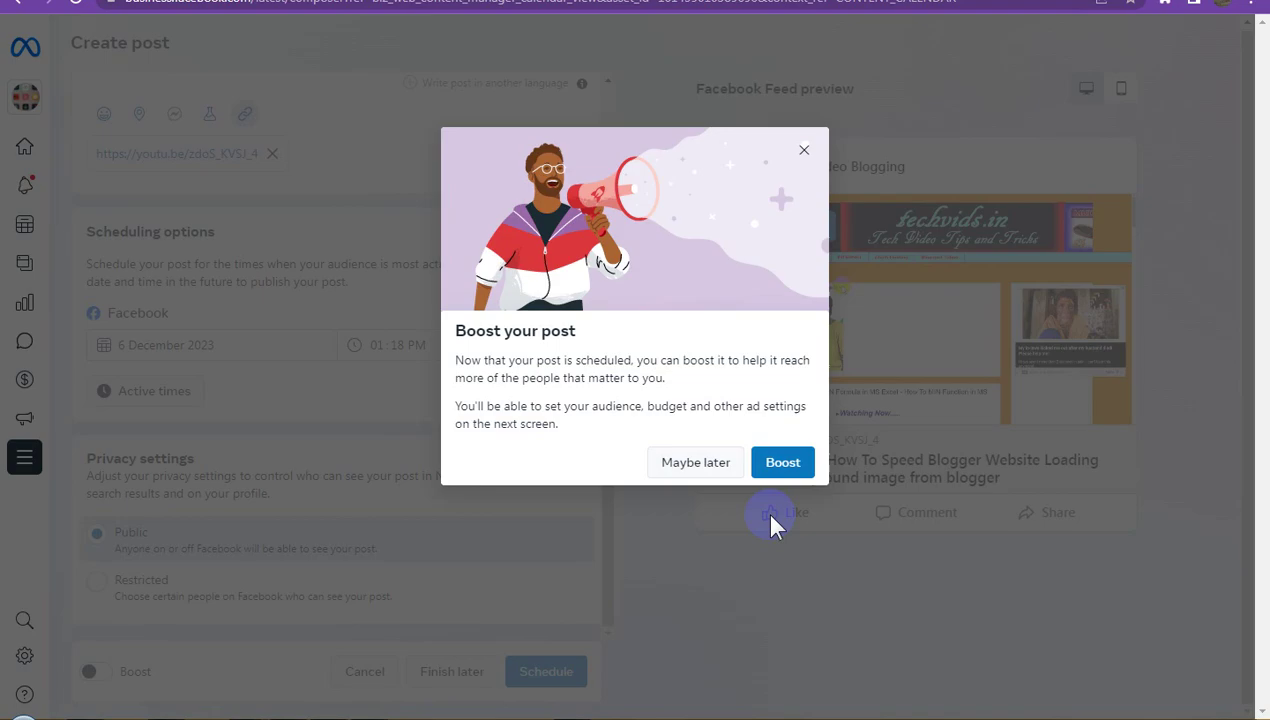
{"action": "left_click", "coordinate": [706, 462]}
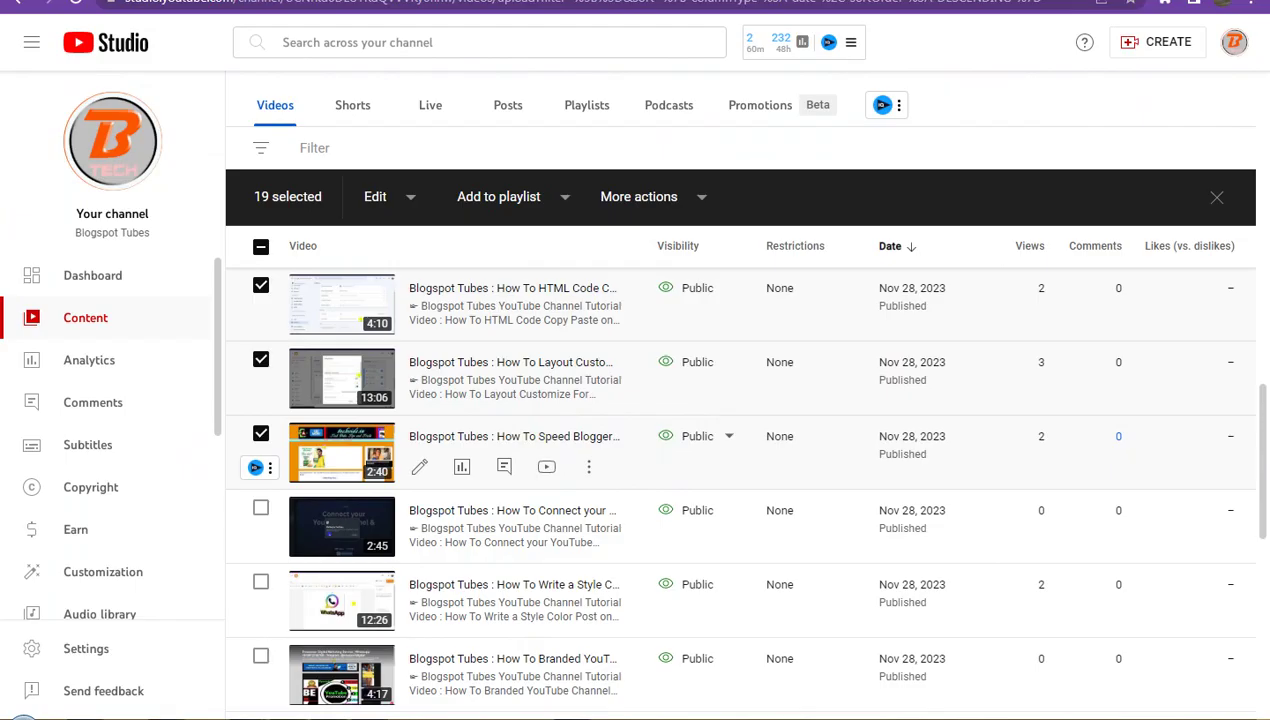
In YouTube Studio, add the 2:45 How To Connect your YouTube Channel video to the selection and copy its shareable link.
{"action": "left_click", "coordinate": [261, 509]}
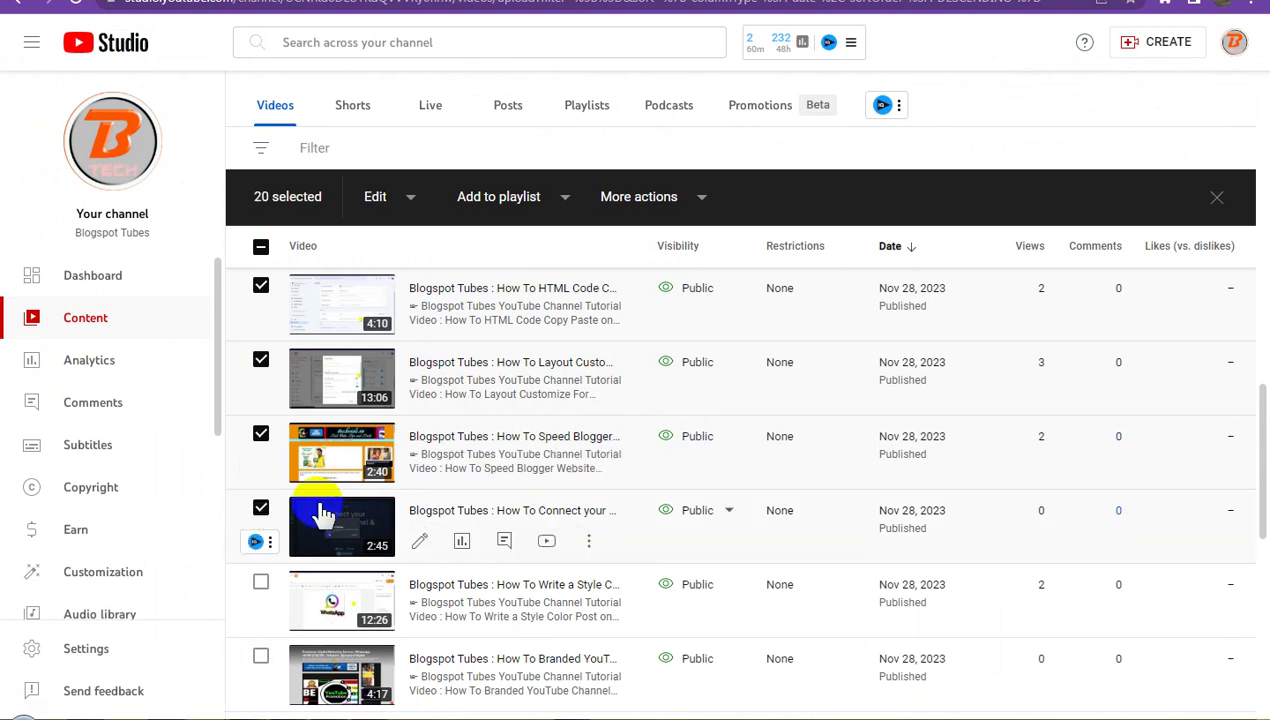
{"action": "left_click", "coordinate": [589, 542]}
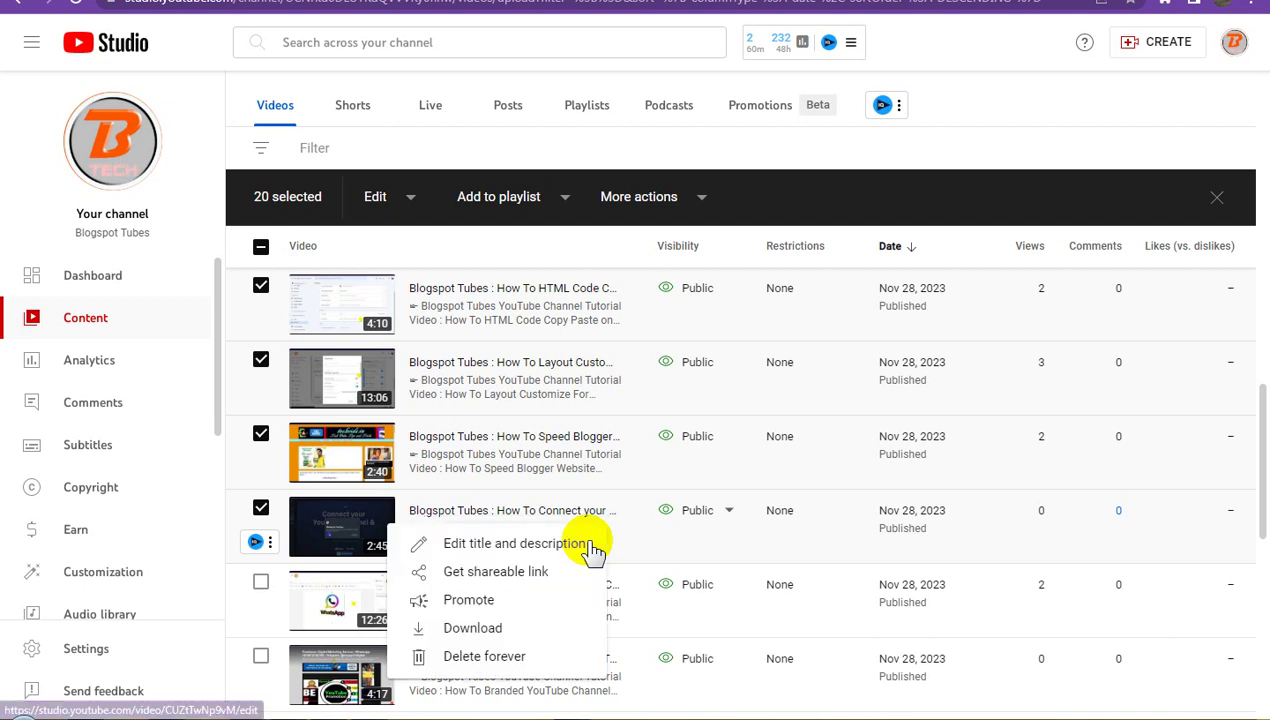
{"action": "left_click", "coordinate": [705, 490]}
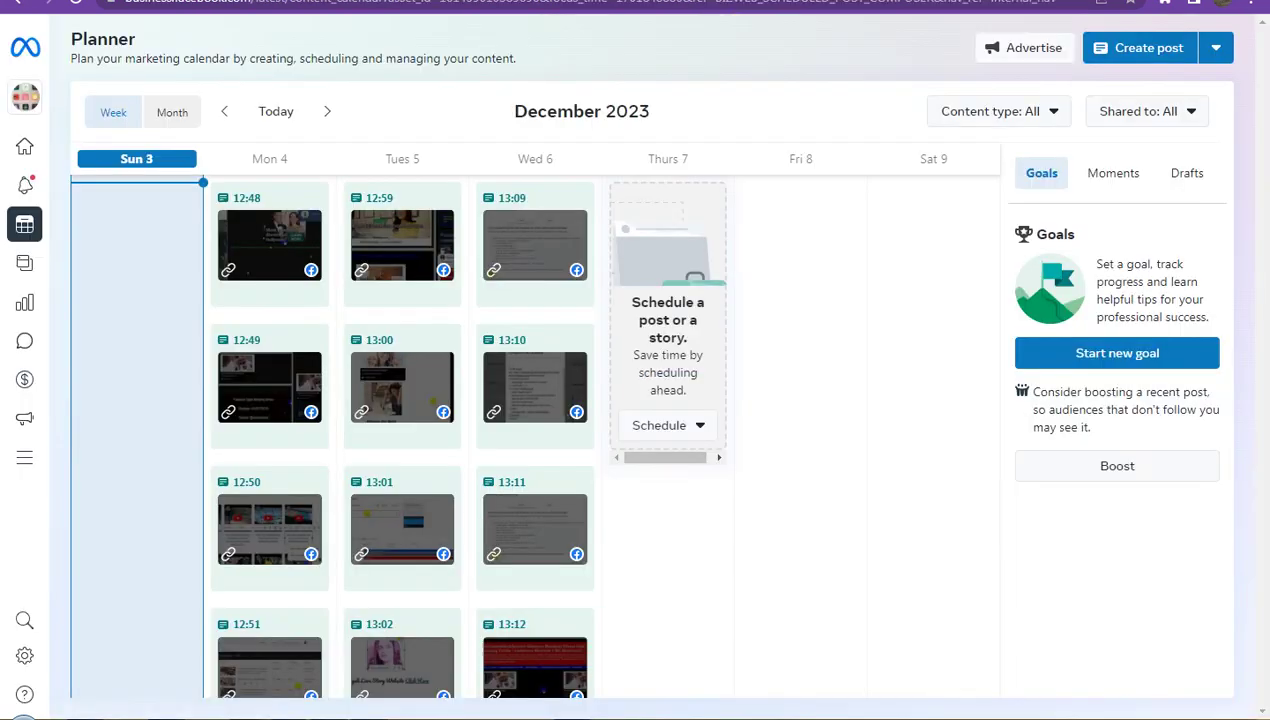
{"action": "left_click", "coordinate": [1140, 56]}
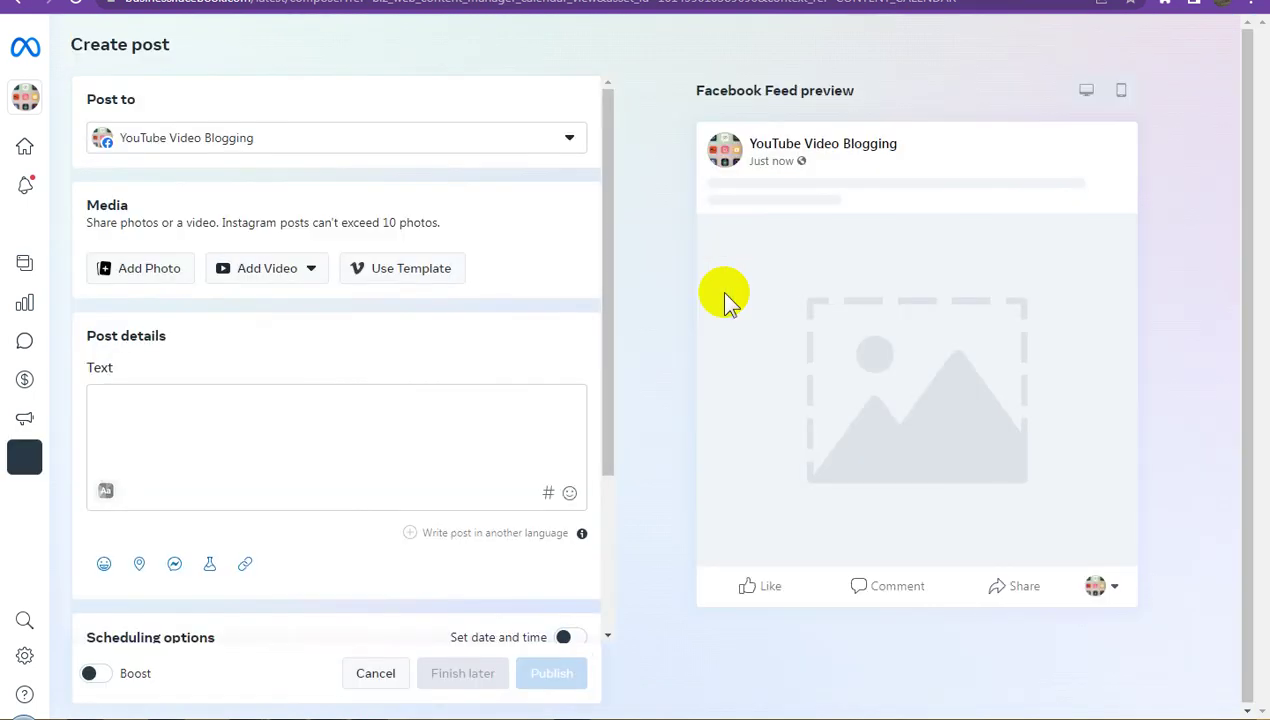
{"action": "left_click", "coordinate": [246, 562]}
{"action": "left_click", "coordinate": [586, 283]}
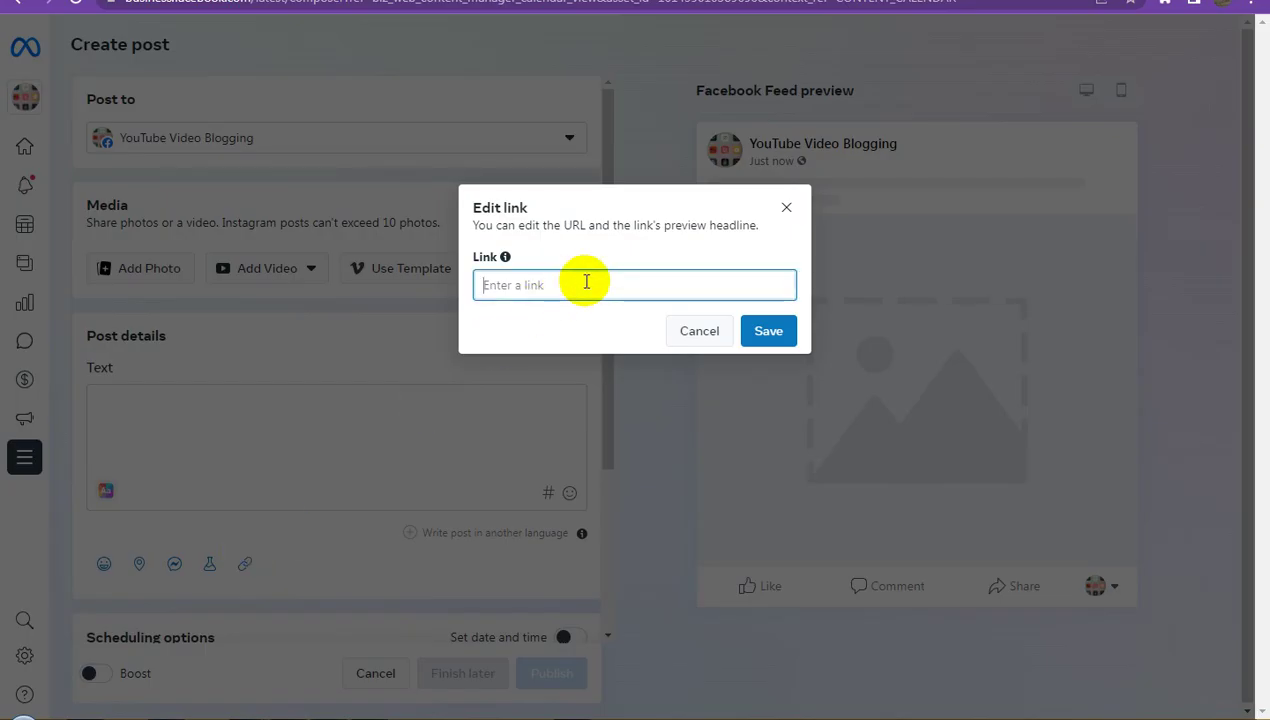
{"action": "type", "text": "https://youtu.be/CUZtTwNp9vM"}
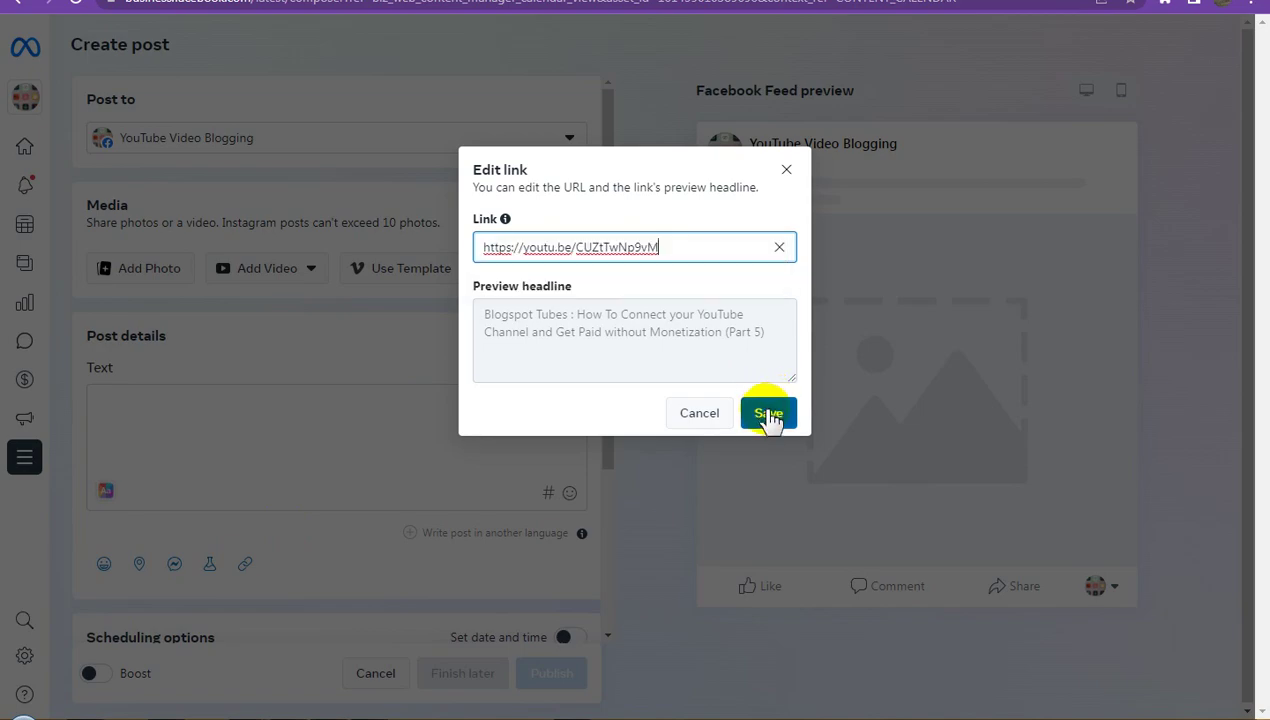
{"action": "left_click", "coordinate": [768, 414]}
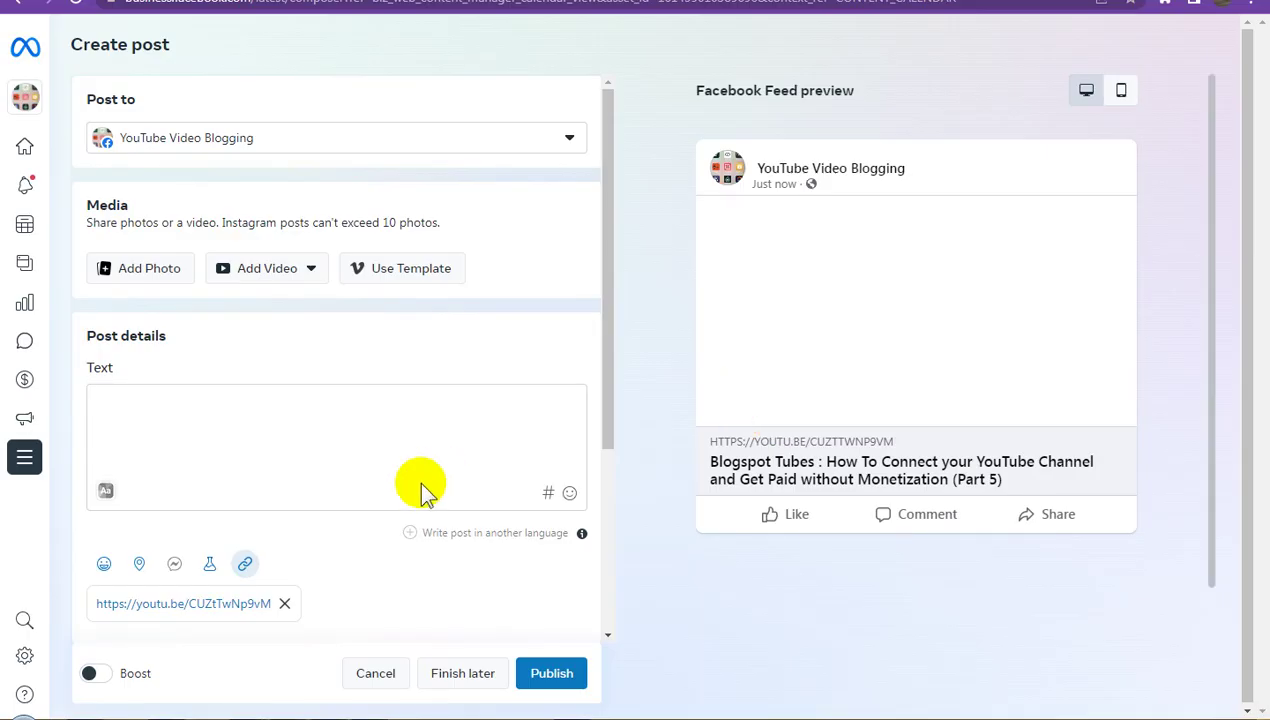
Schedule the post with the 2:45 video's link for 6 December 2023 and decline boosting it.
{"action": "scroll", "coordinate": [420, 500], "scroll_direction": "down", "scroll_amount": 3}
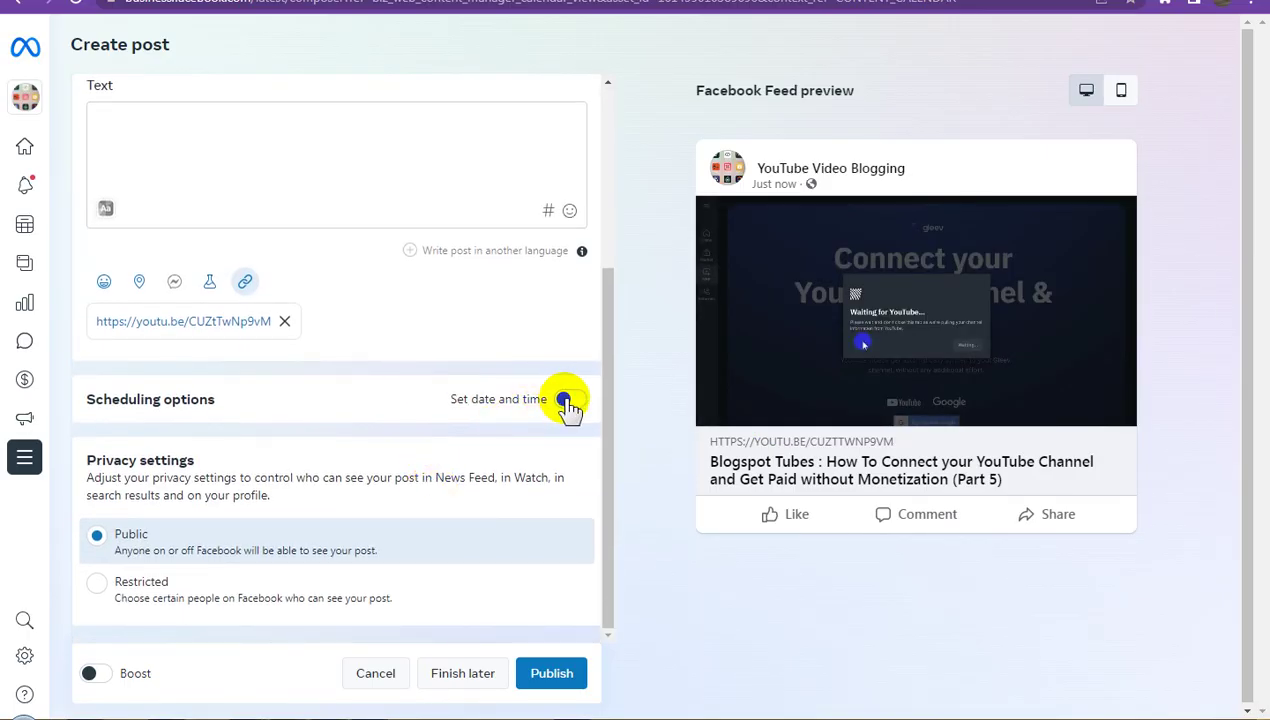
{"action": "left_click", "coordinate": [567, 400]}
{"action": "scroll", "coordinate": [420, 460], "scroll_direction": "down", "scroll_amount": 2}
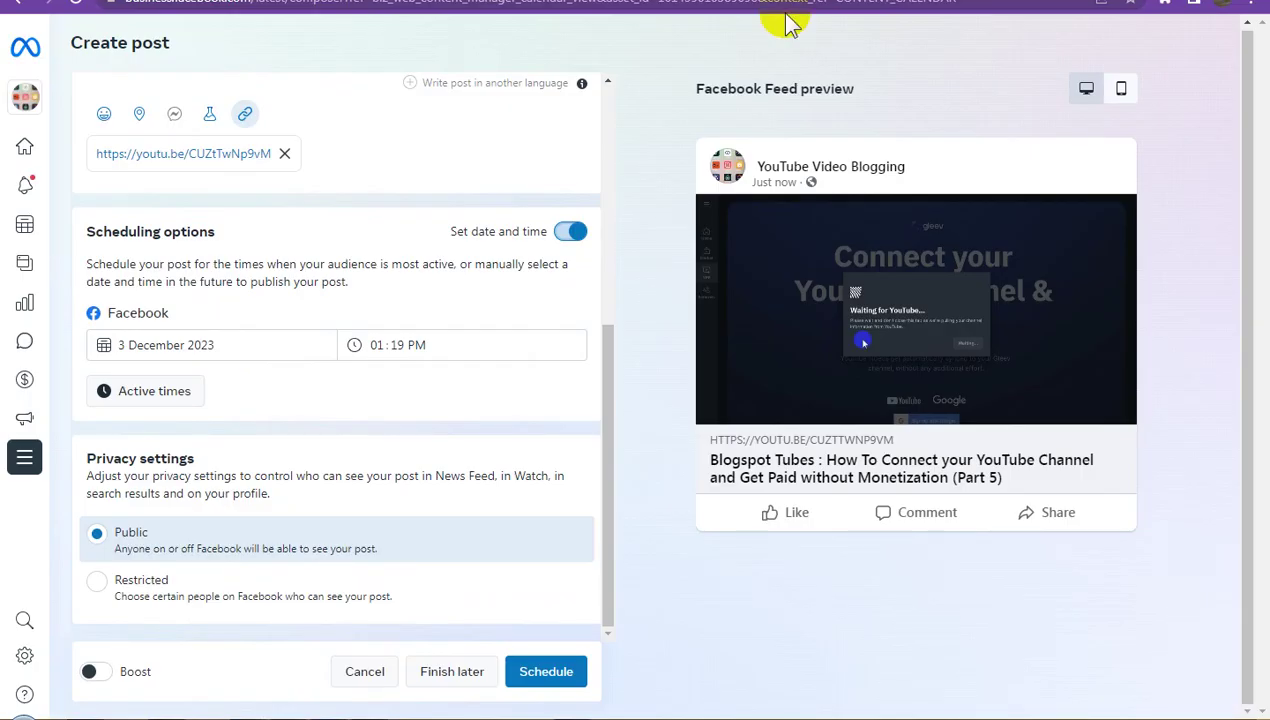
{"action": "left_click", "coordinate": [212, 343]}
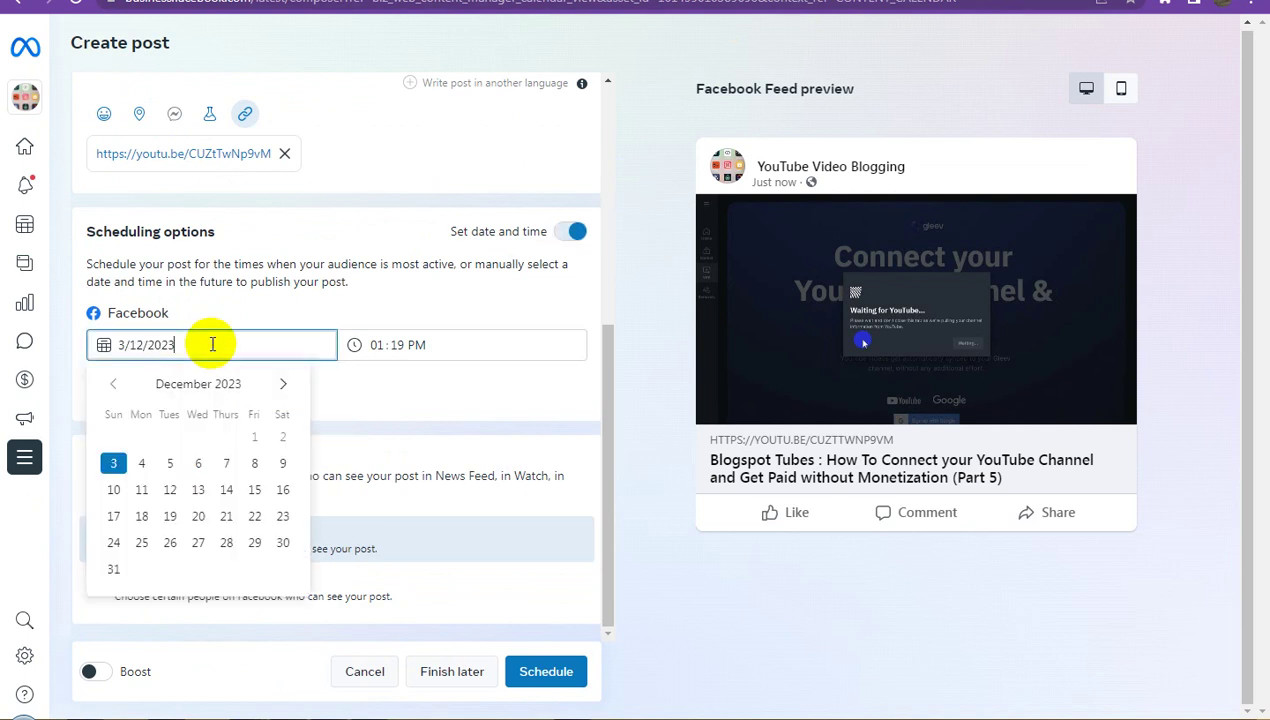
{"action": "left_click", "coordinate": [198, 463]}
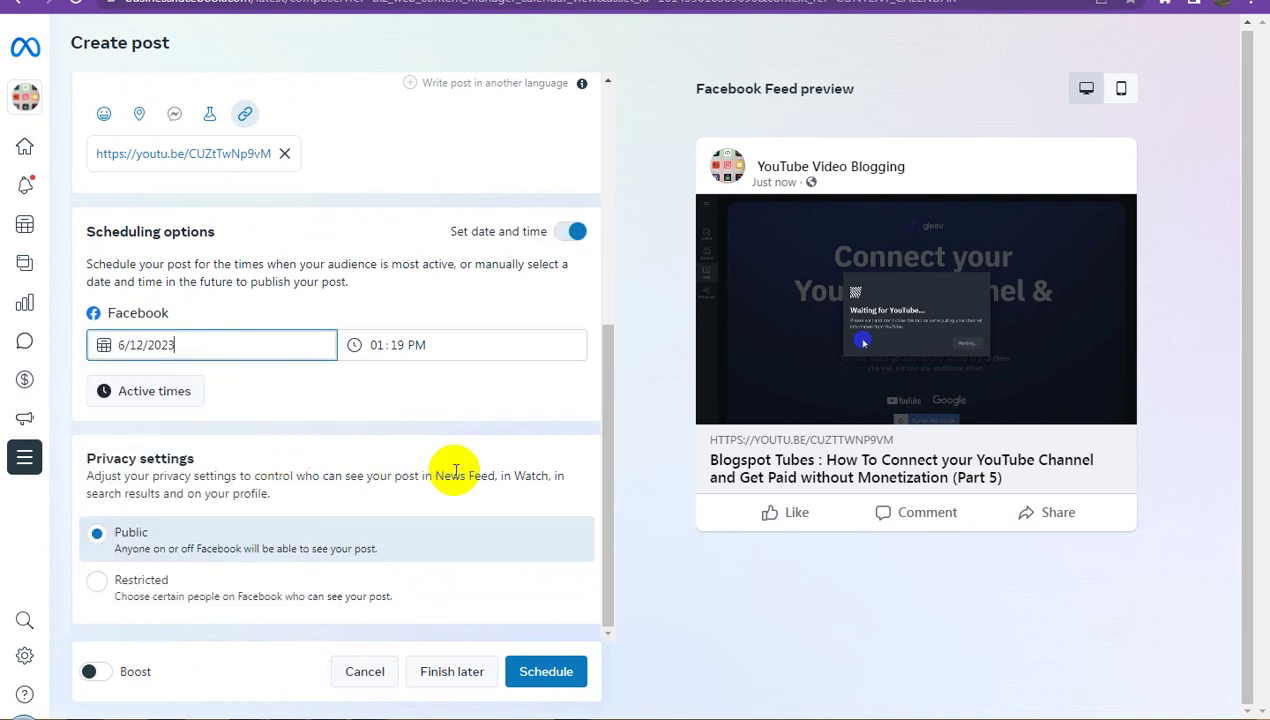
{"action": "left_click", "coordinate": [550, 672]}
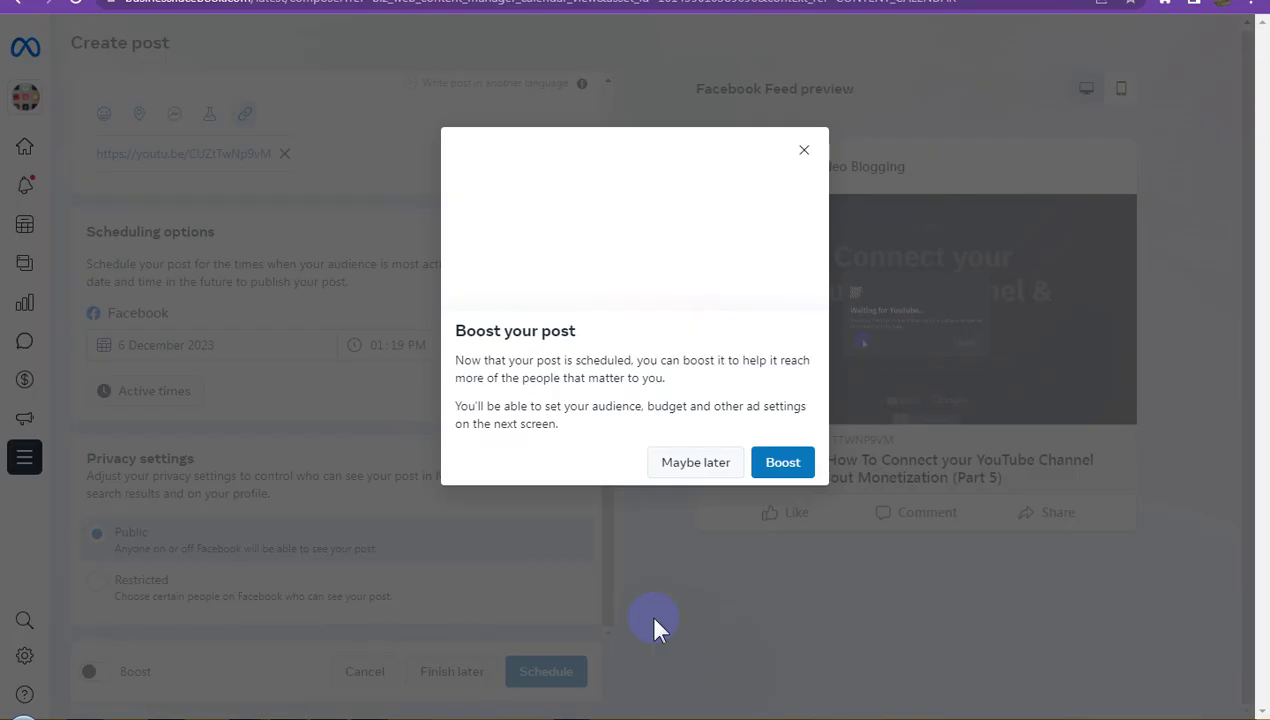
{"action": "left_click", "coordinate": [697, 463]}
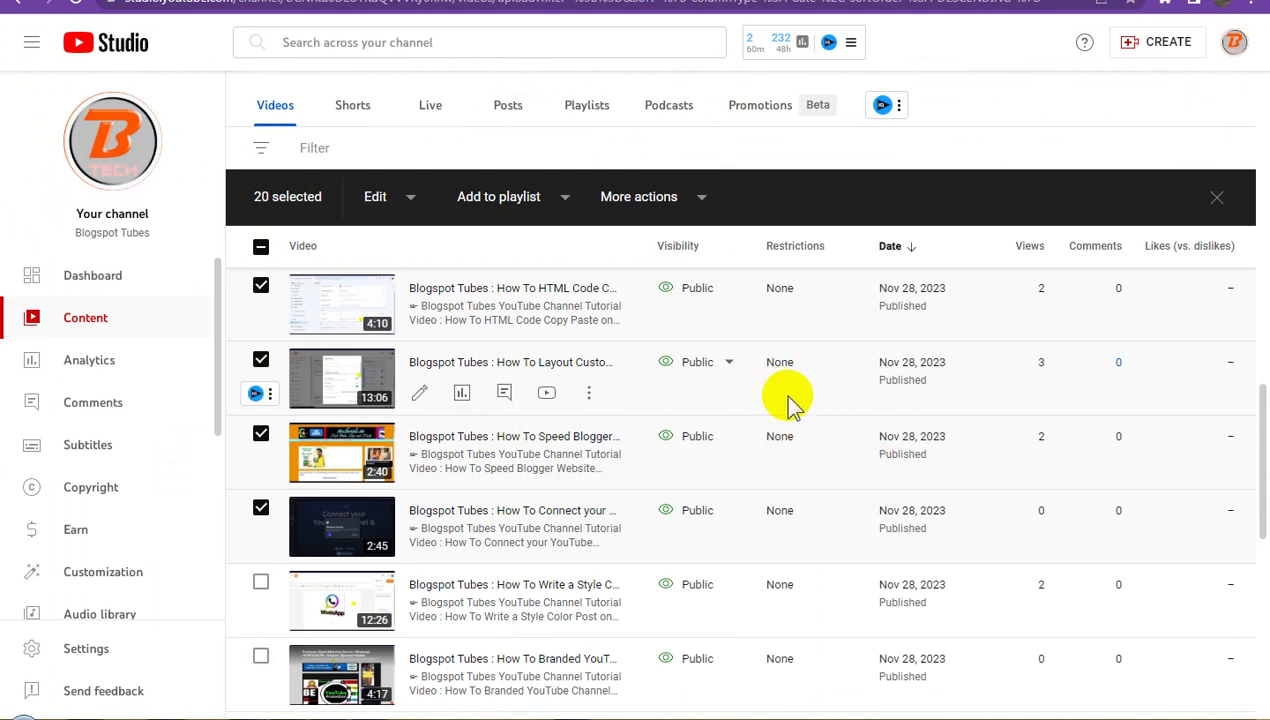
In YouTube Studio, add the 12:26 How To Write a Style Color Post video to the selection and copy its shareable link.
{"action": "scroll", "coordinate": [760, 402], "scroll_direction": "down", "scroll_amount": 2}
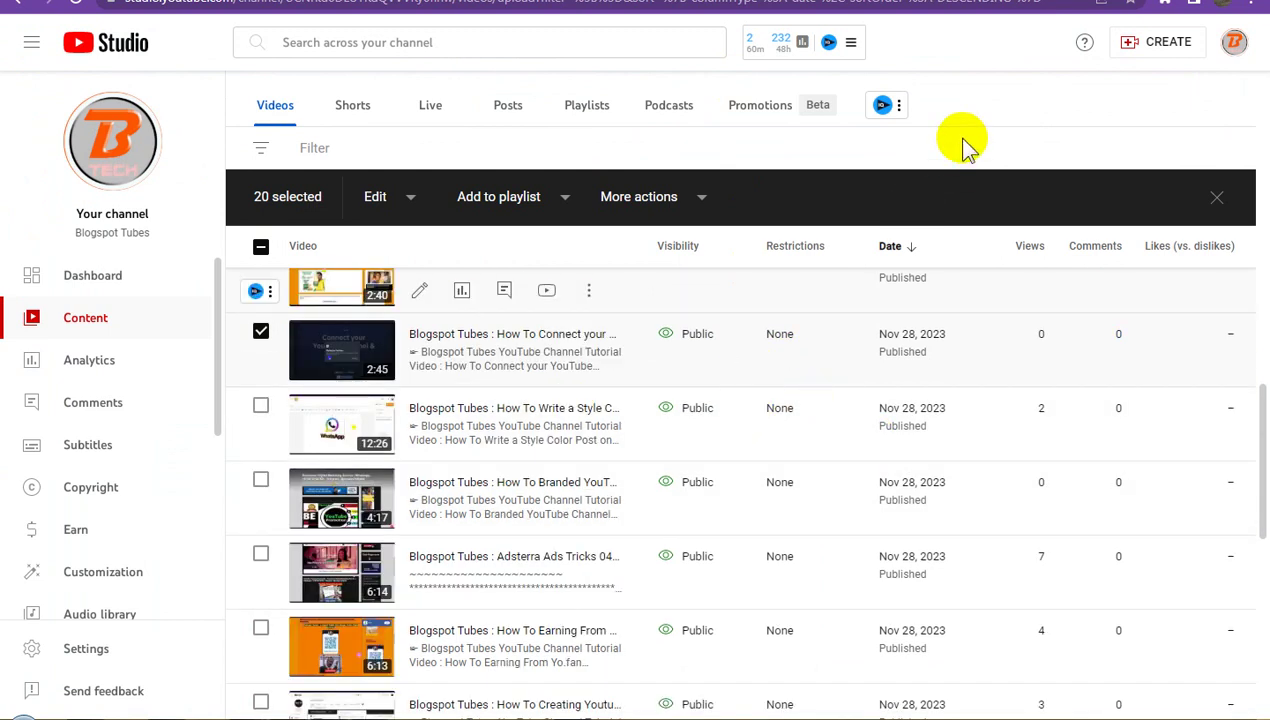
{"action": "left_click", "coordinate": [260, 408]}
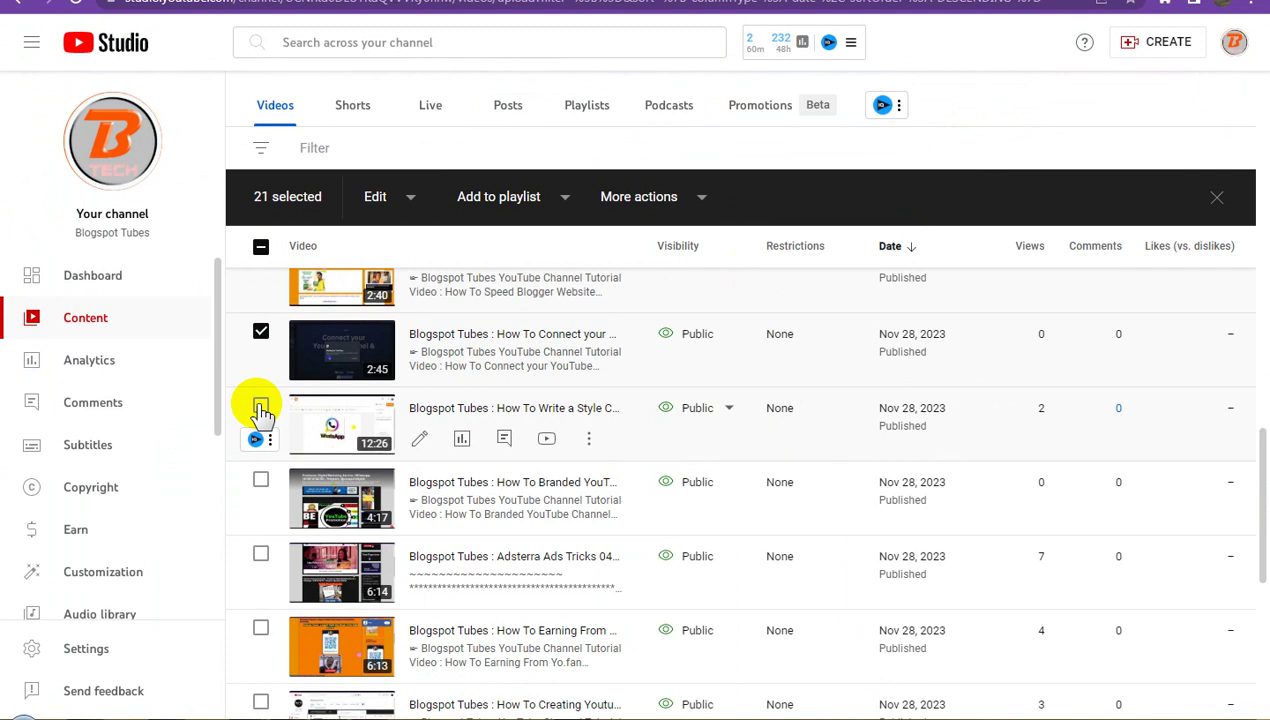
{"action": "left_click", "coordinate": [260, 408]}
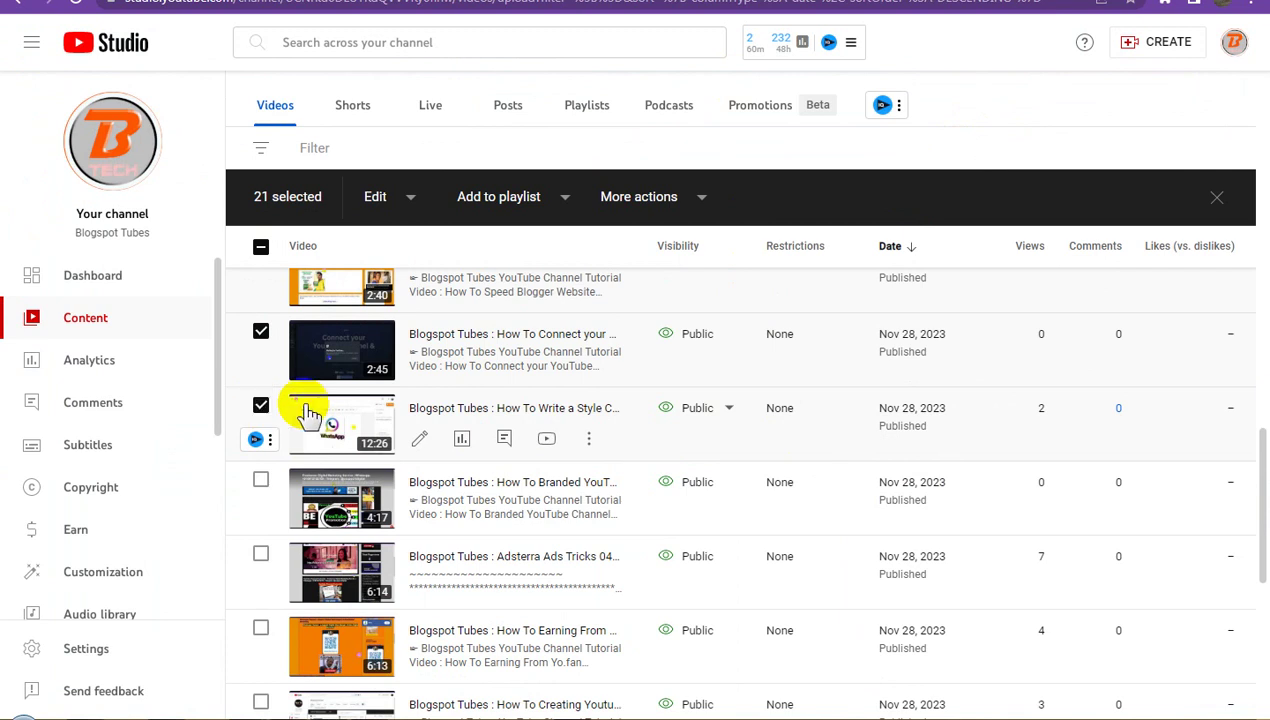
{"action": "left_click", "coordinate": [589, 440]}
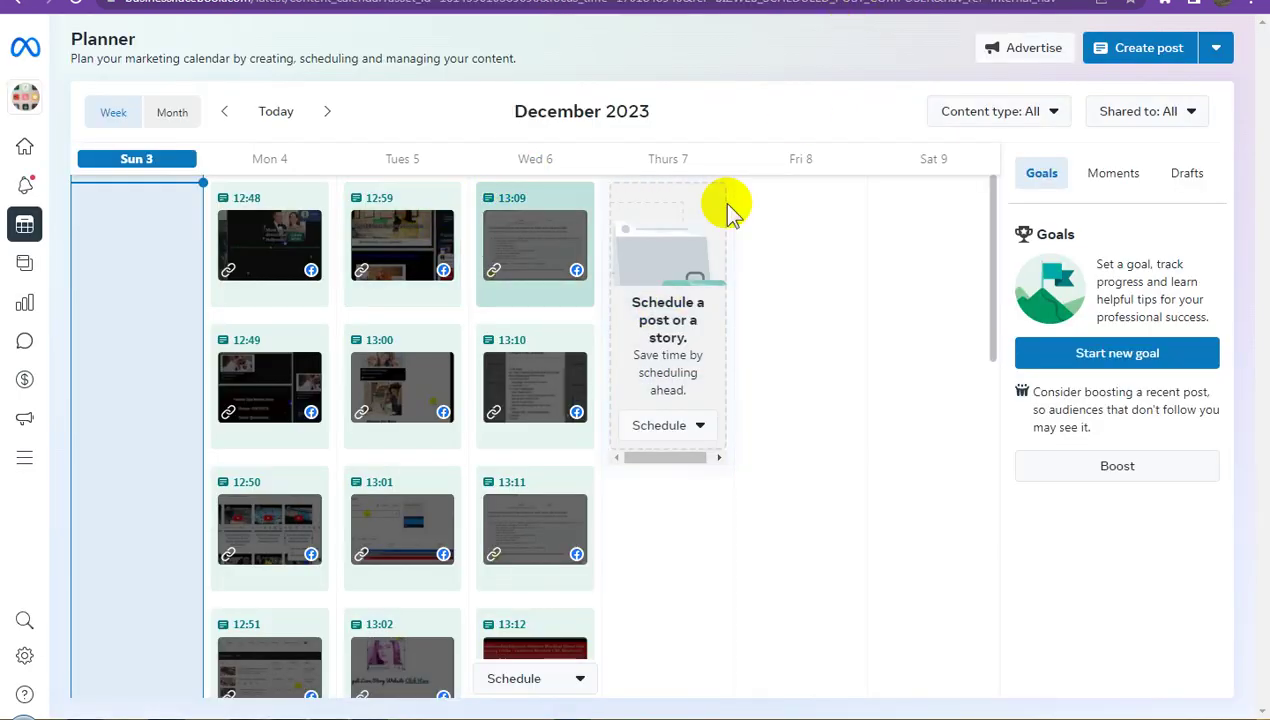
{"action": "left_click", "coordinate": [1135, 50]}
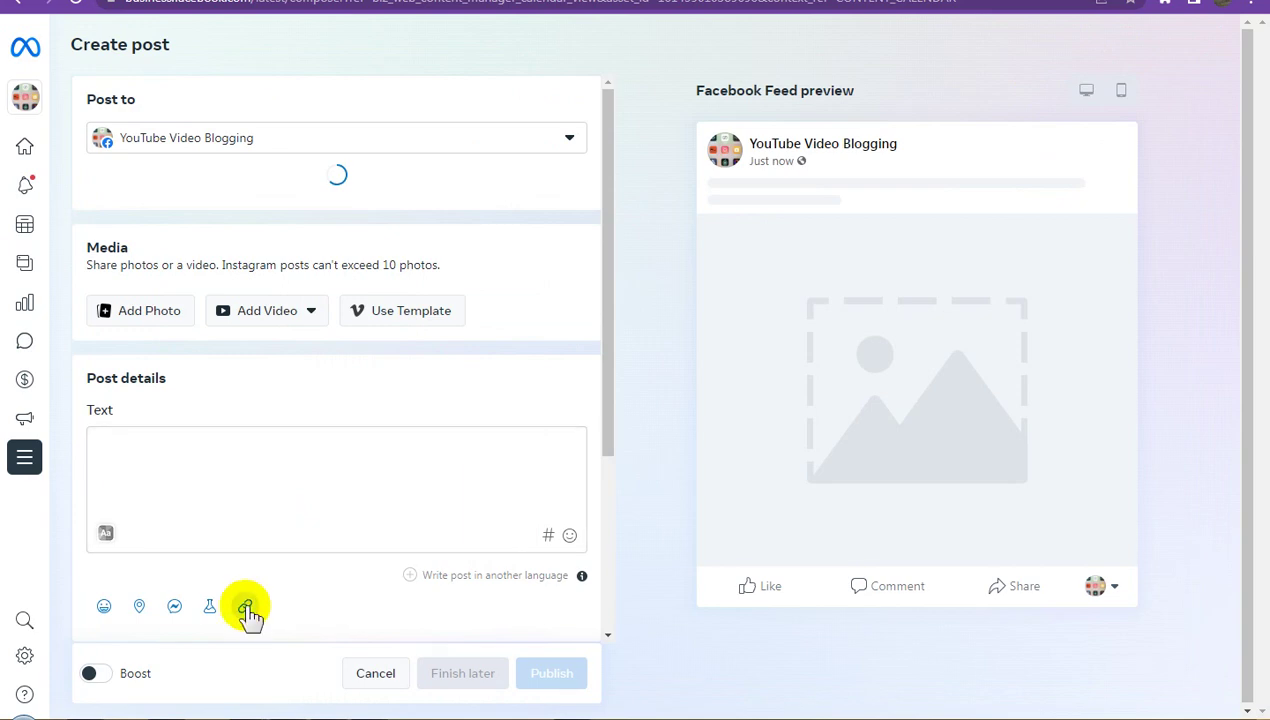
{"action": "left_click", "coordinate": [245, 607]}
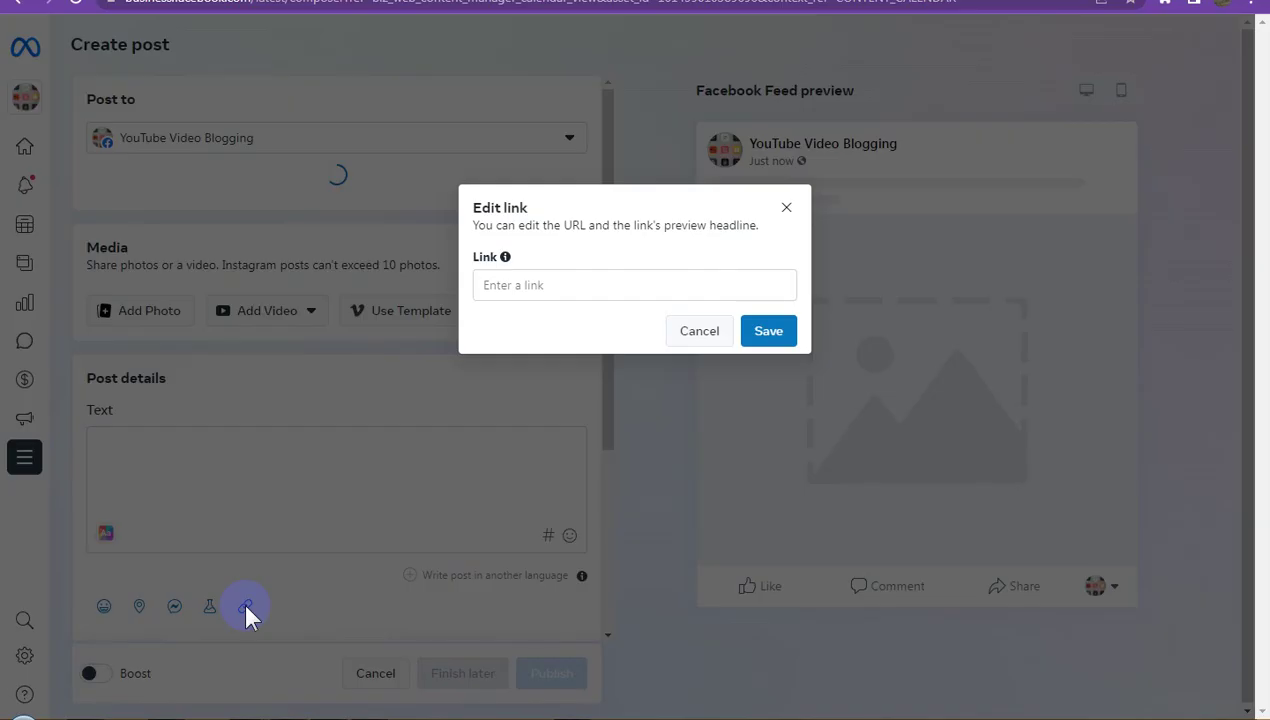
{"action": "left_click", "coordinate": [608, 284]}
{"action": "type", "text": "https://youtu.be/CUZtTwNp9vM"}
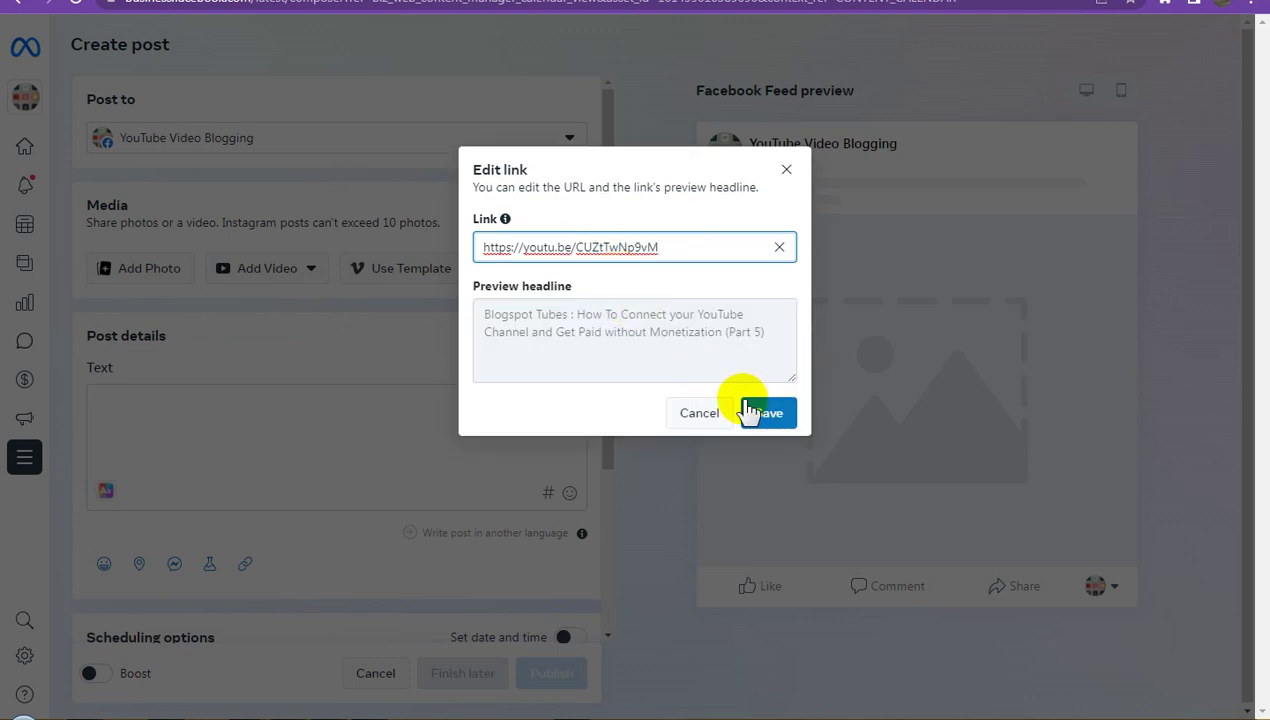
{"action": "left_click", "coordinate": [770, 414]}
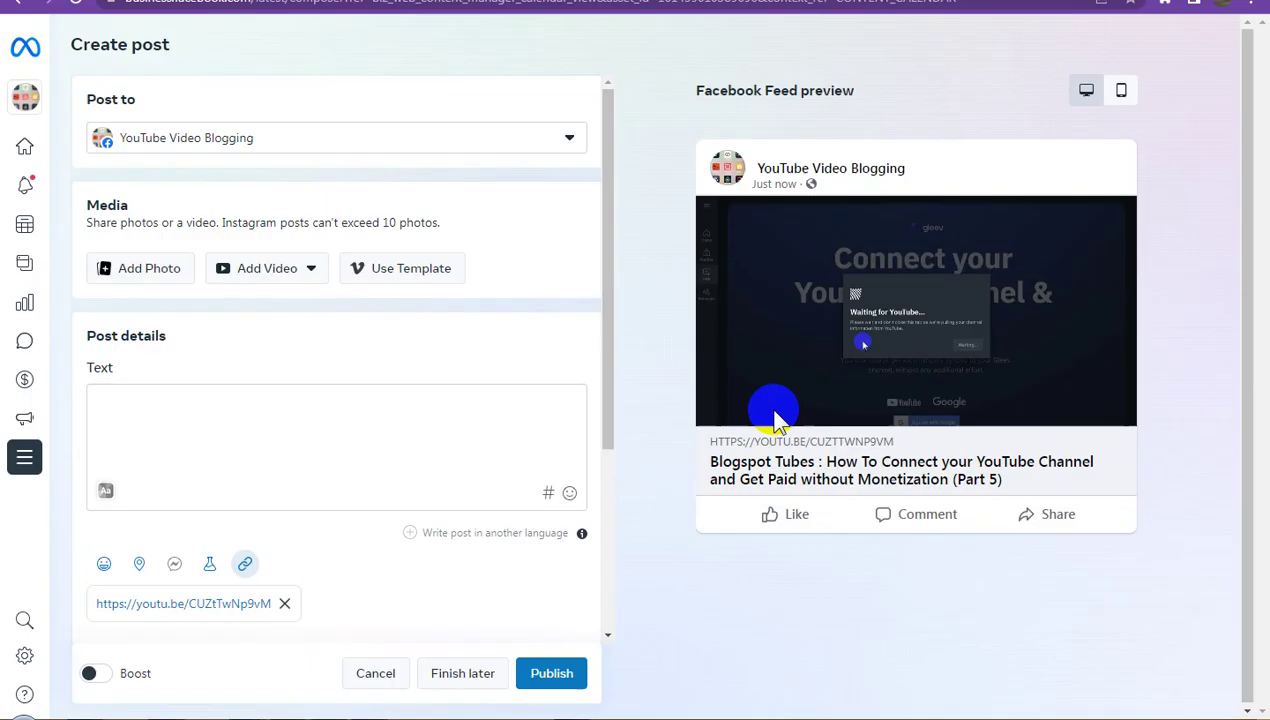
Schedule the post with the How To Connect your YouTube Channel link for 7 December 2023 and decline boosting it.
{"action": "scroll", "coordinate": [335, 575], "scroll_direction": "down", "scroll_amount": 3}
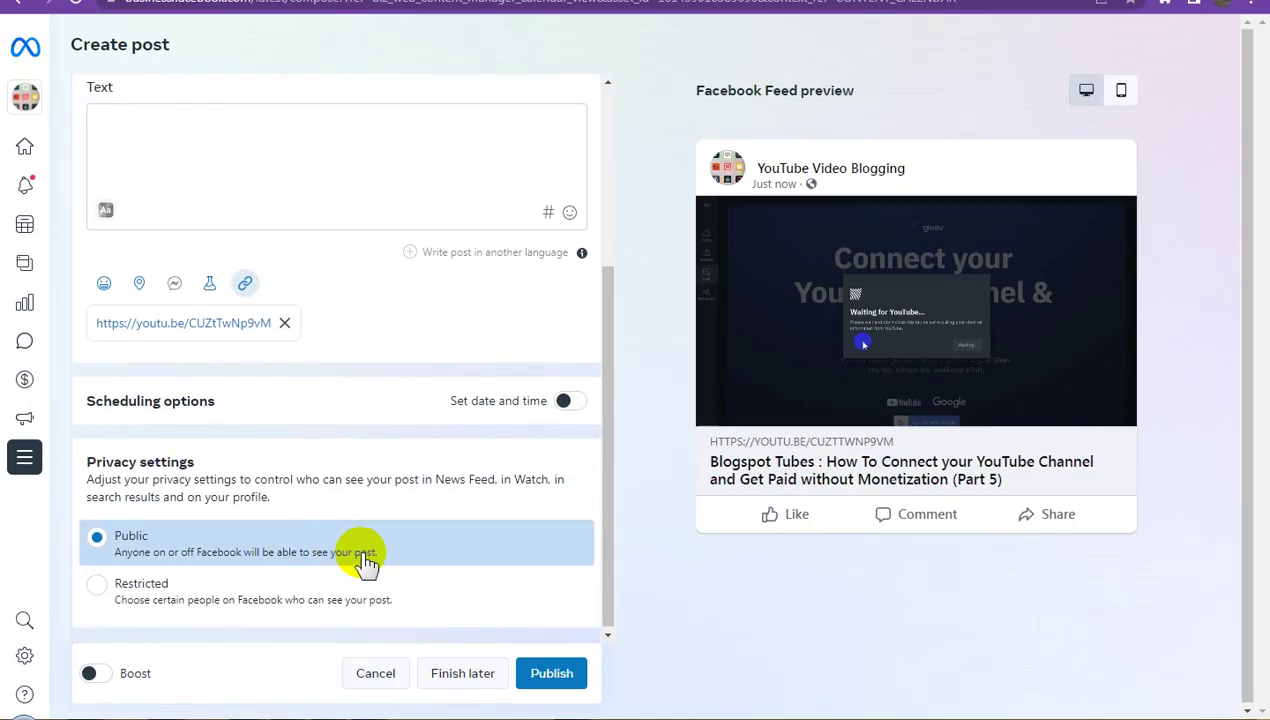
{"action": "left_click", "coordinate": [566, 400]}
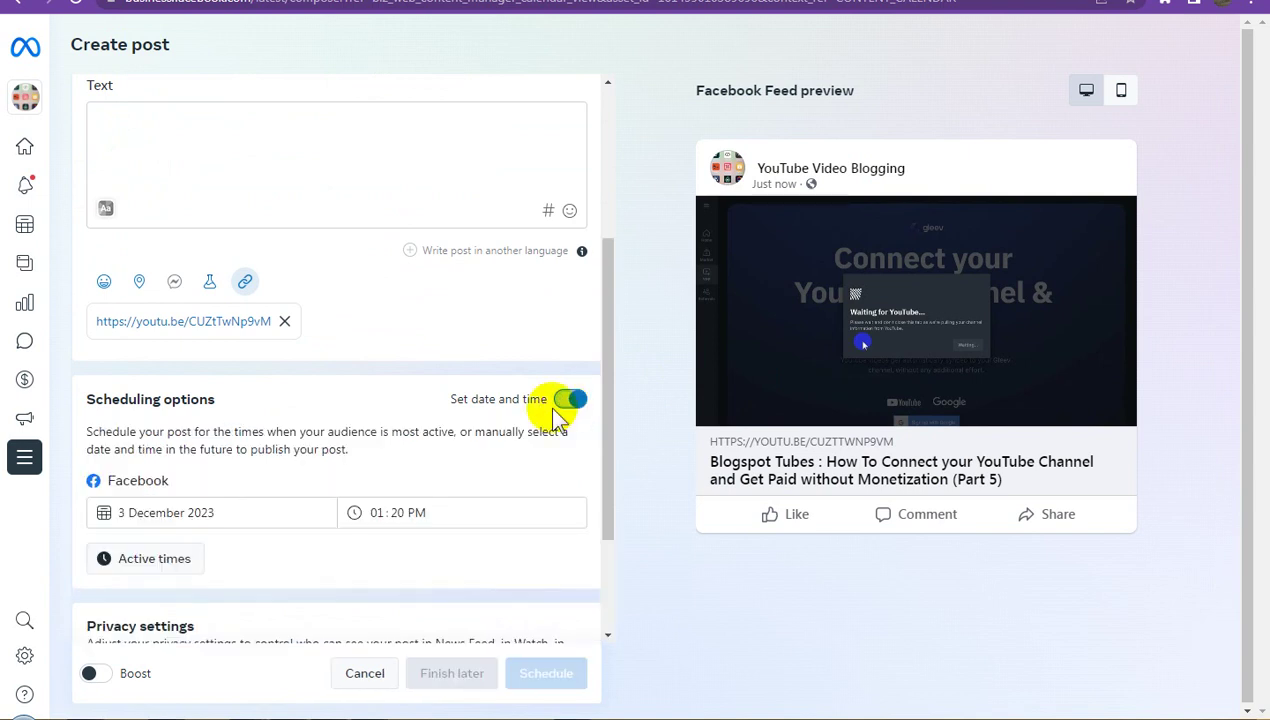
{"action": "scroll", "coordinate": [255, 564], "scroll_direction": "down", "scroll_amount": 2}
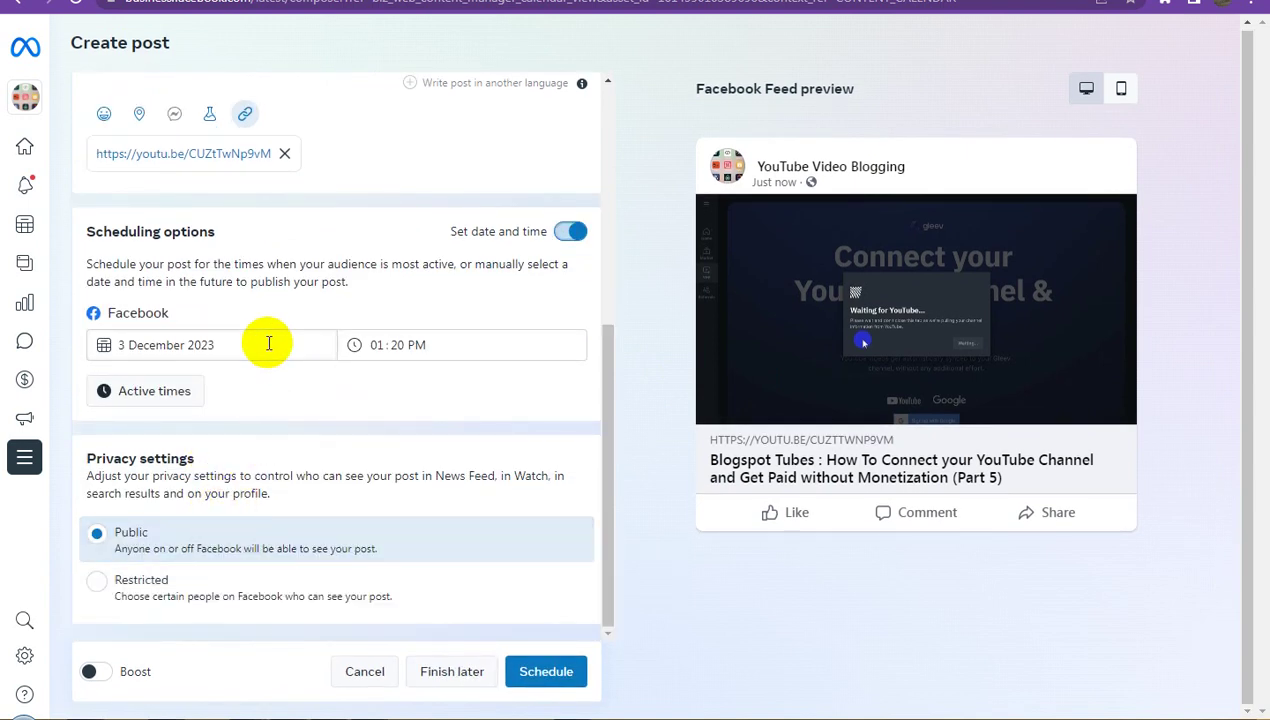
{"action": "left_click", "coordinate": [269, 344]}
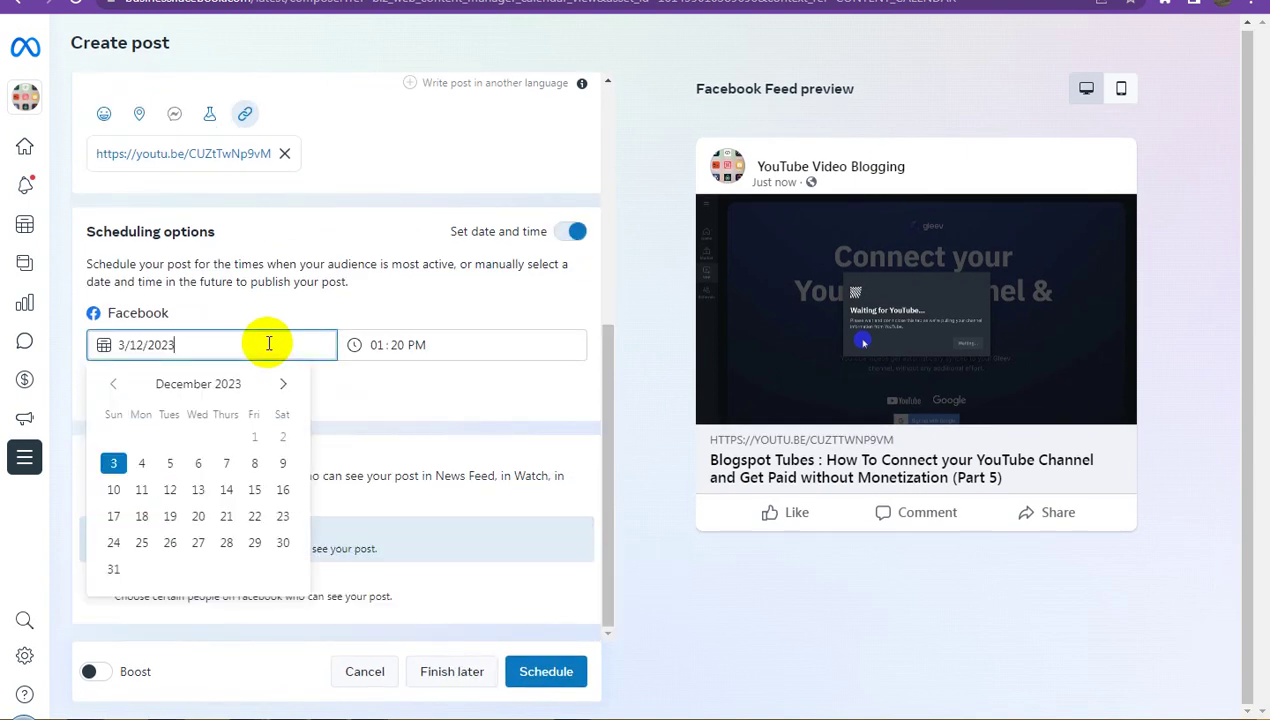
{"action": "left_click", "coordinate": [228, 463]}
{"action": "left_click", "coordinate": [568, 674]}
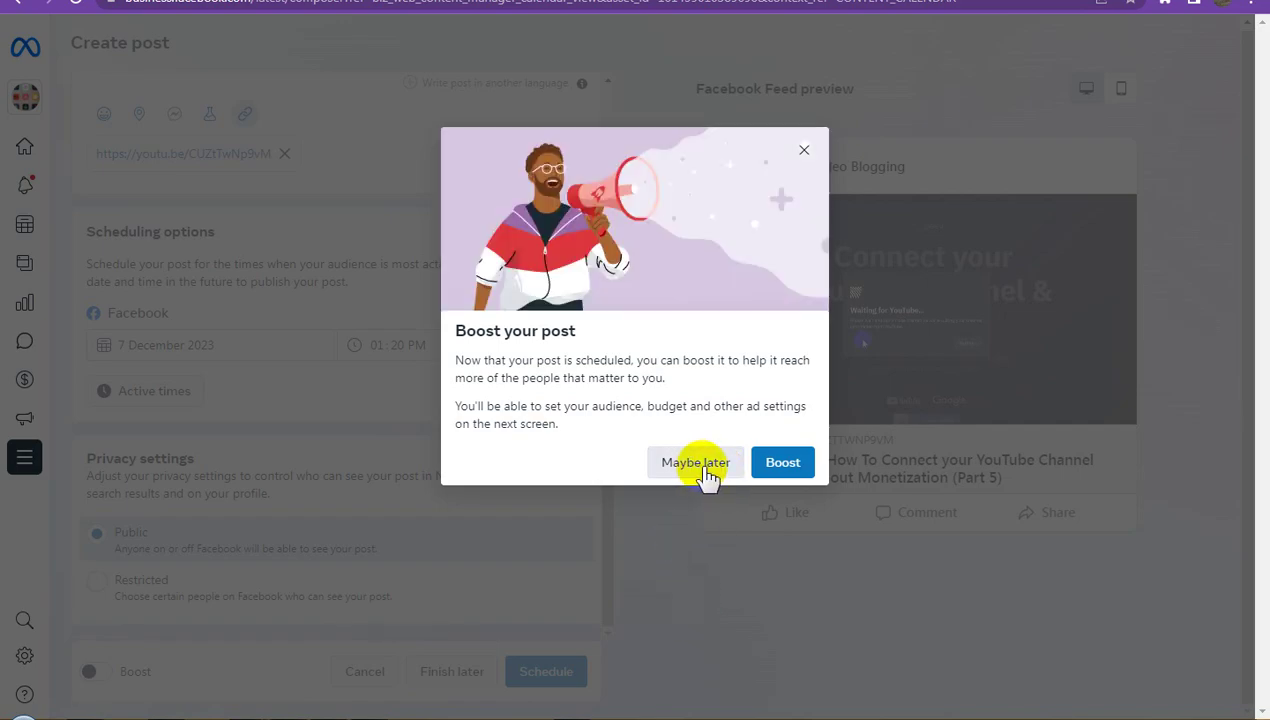
{"action": "left_click", "coordinate": [697, 463]}
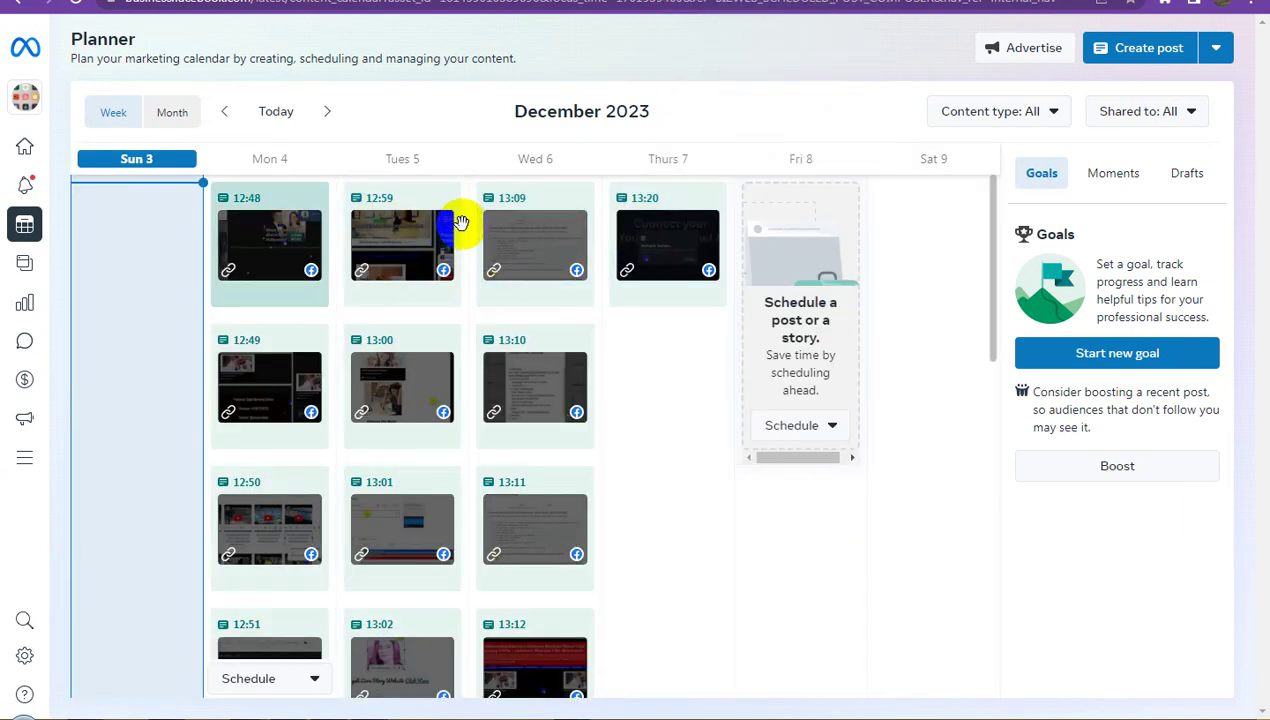
In YouTube Studio, add the 4:17 How To Branded YouTube Channel video to the selection and copy its shareable link.
{"action": "left_click", "coordinate": [547, 237]}
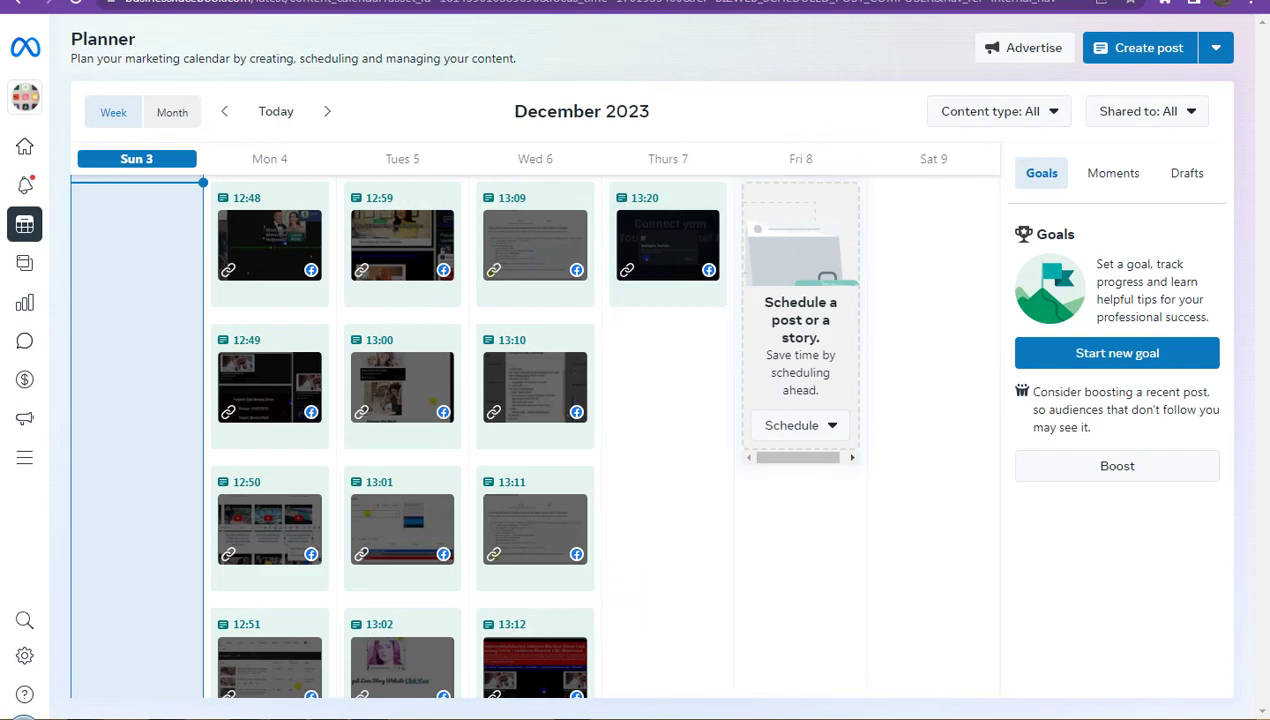
{"action": "key", "text": "ctrl+Tab"}
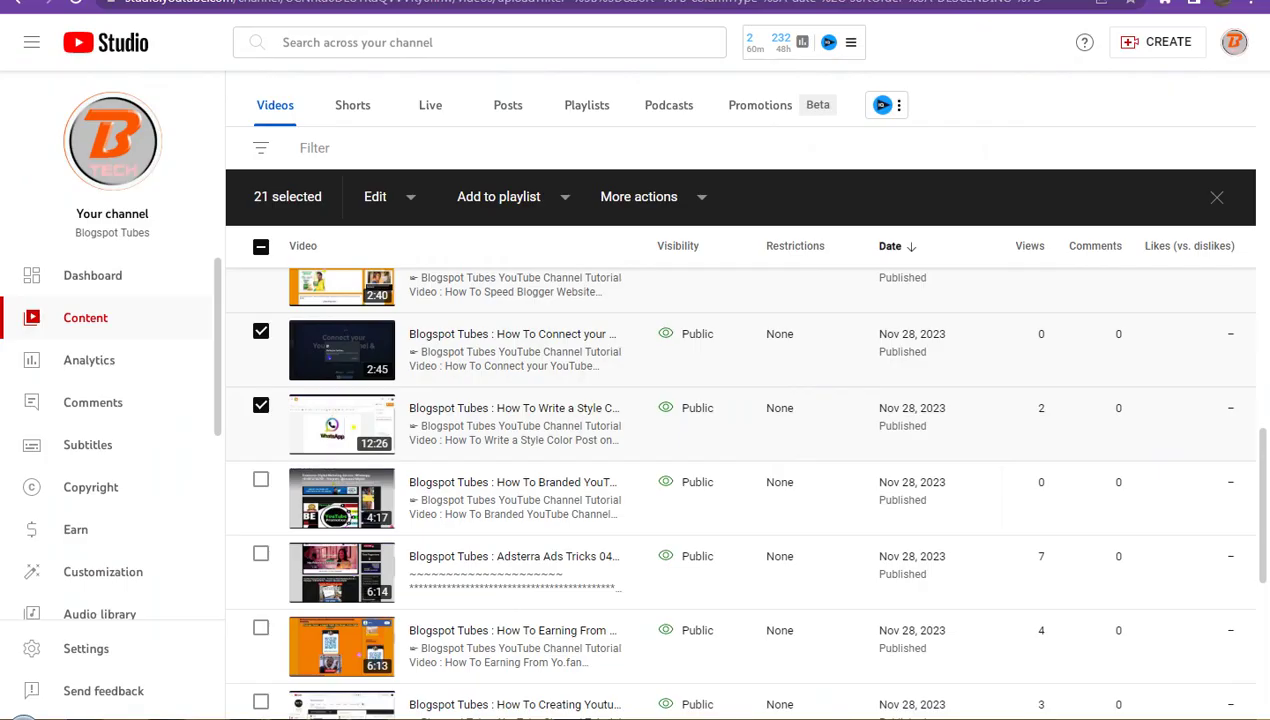
{"action": "left_click", "coordinate": [261, 481]}
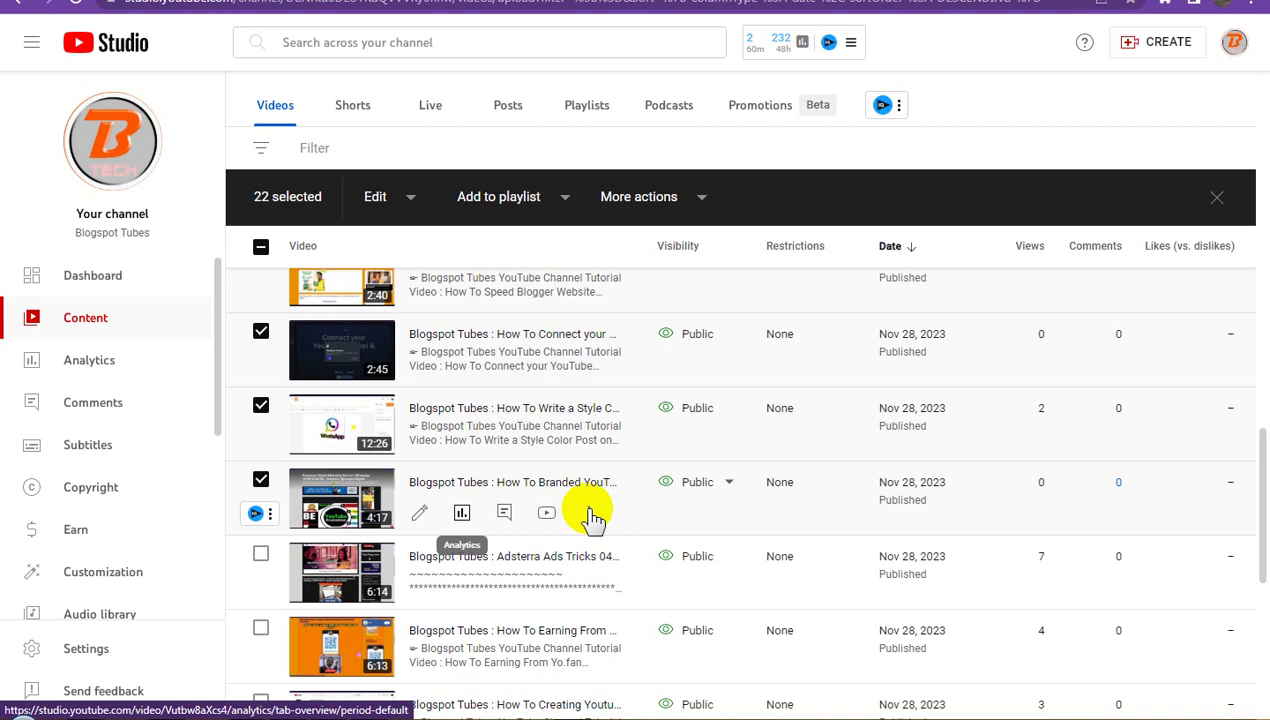
{"action": "left_click", "coordinate": [590, 513]}
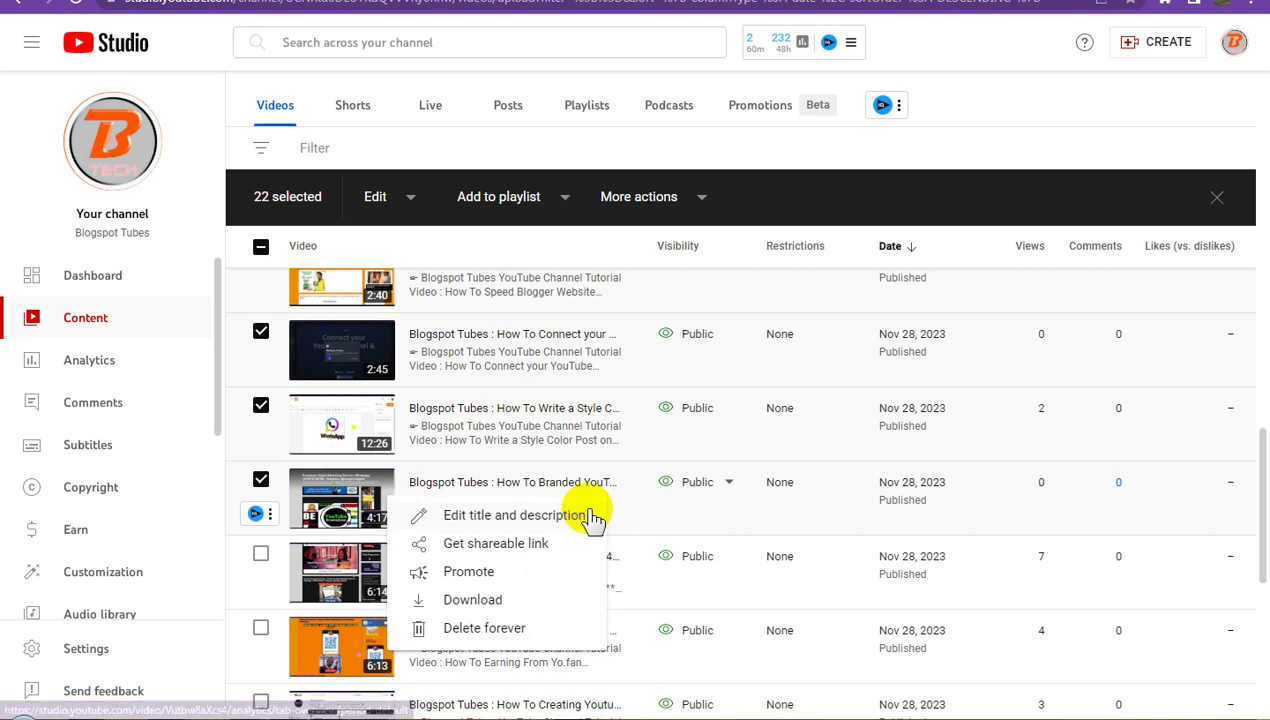
{"action": "left_click", "coordinate": [517, 545]}
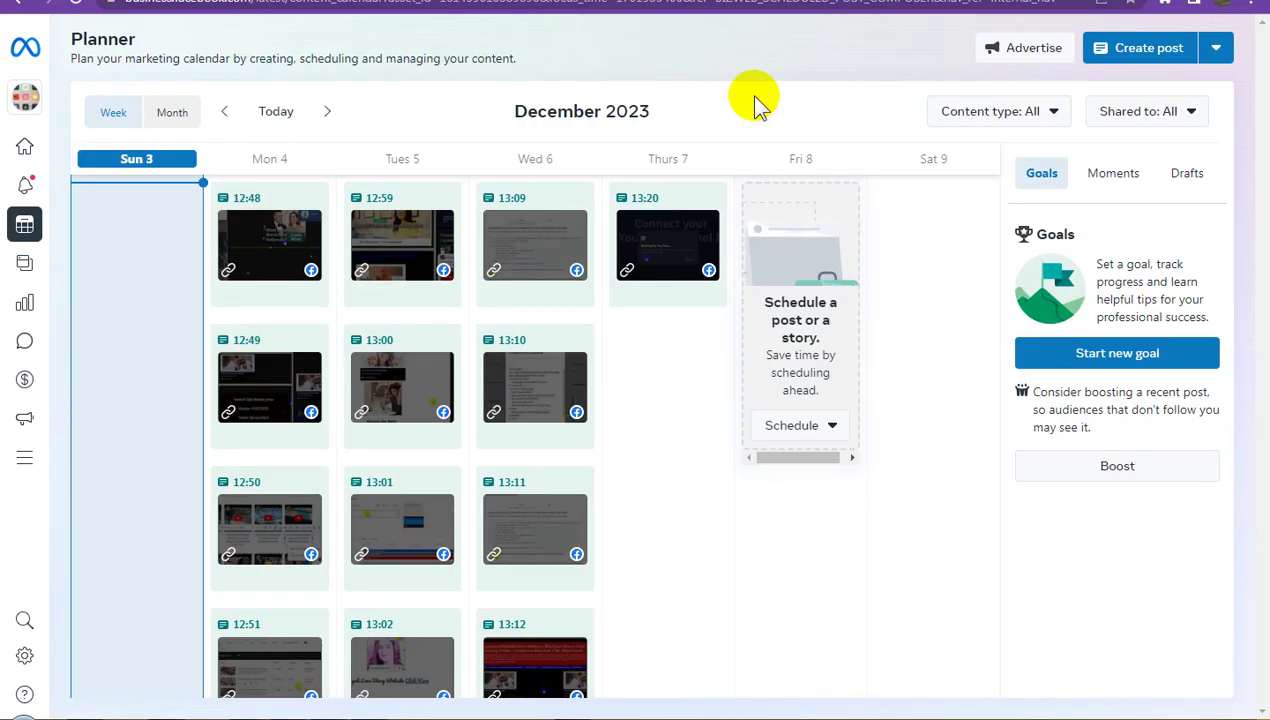
{"action": "left_click", "coordinate": [1147, 52]}
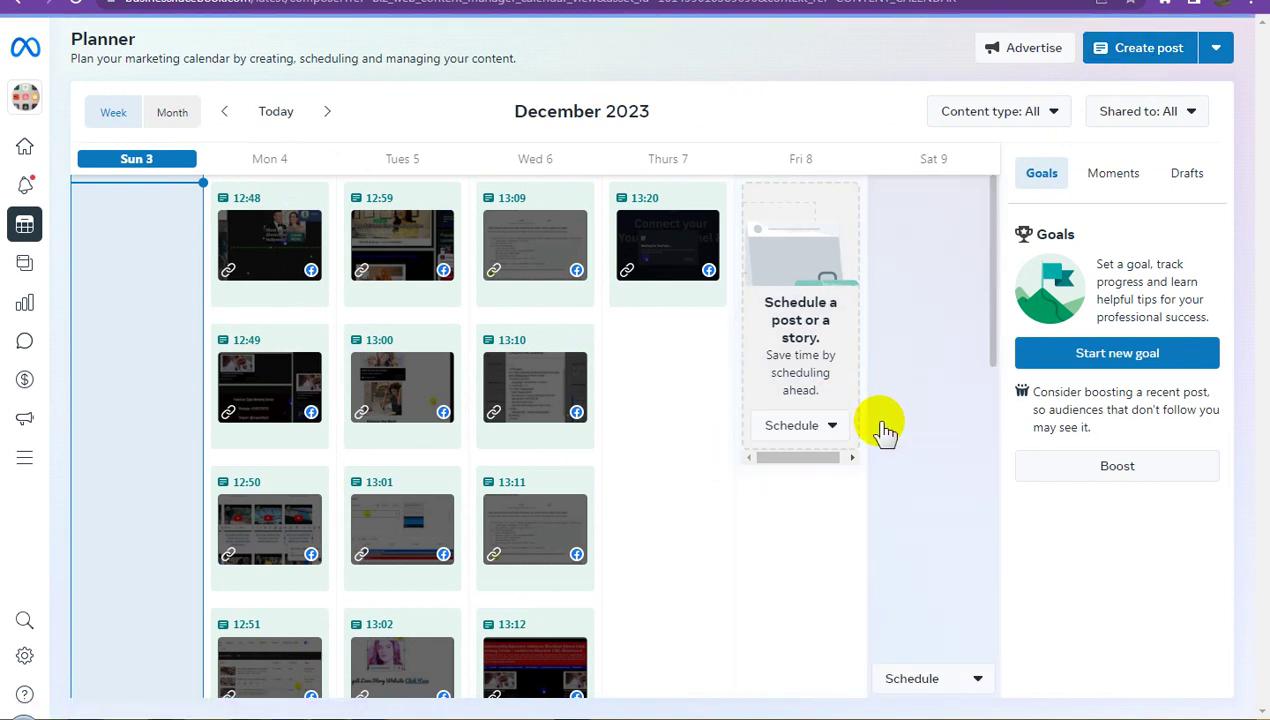
{"action": "left_click_drag", "start_coordinate": [363, 377], "coordinate": [726, 422]}
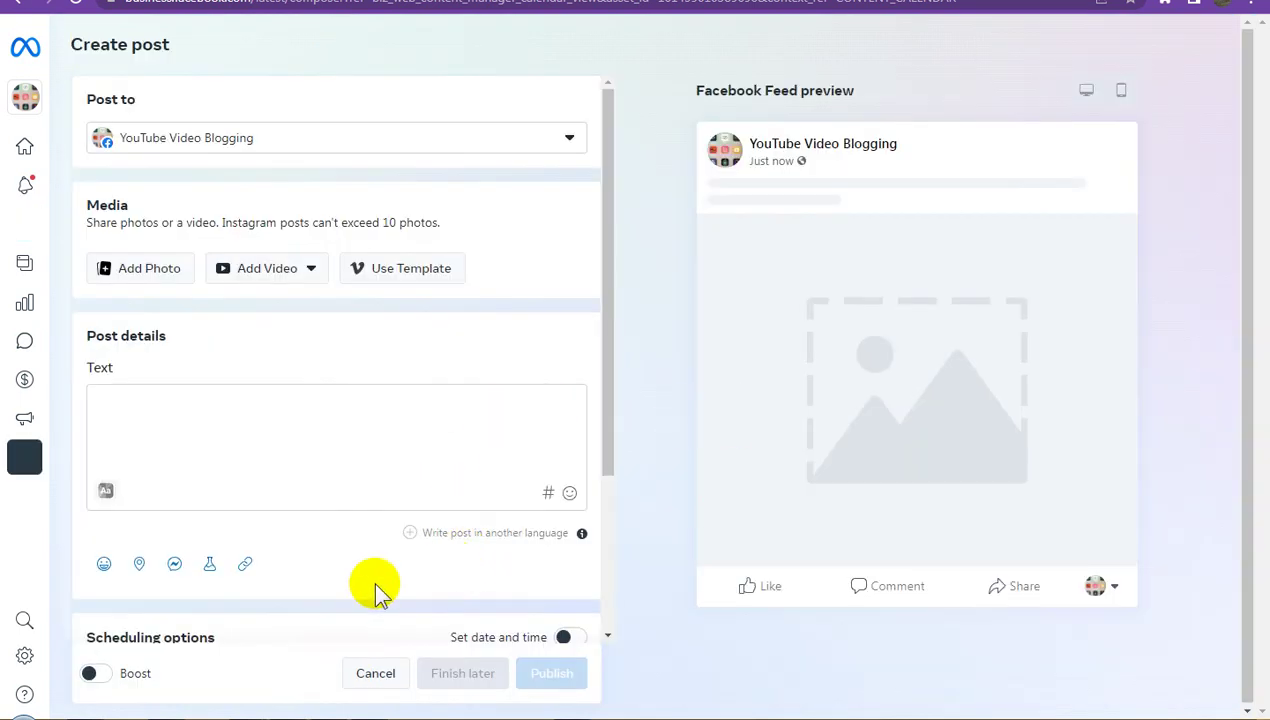
{"action": "left_click", "coordinate": [246, 566]}
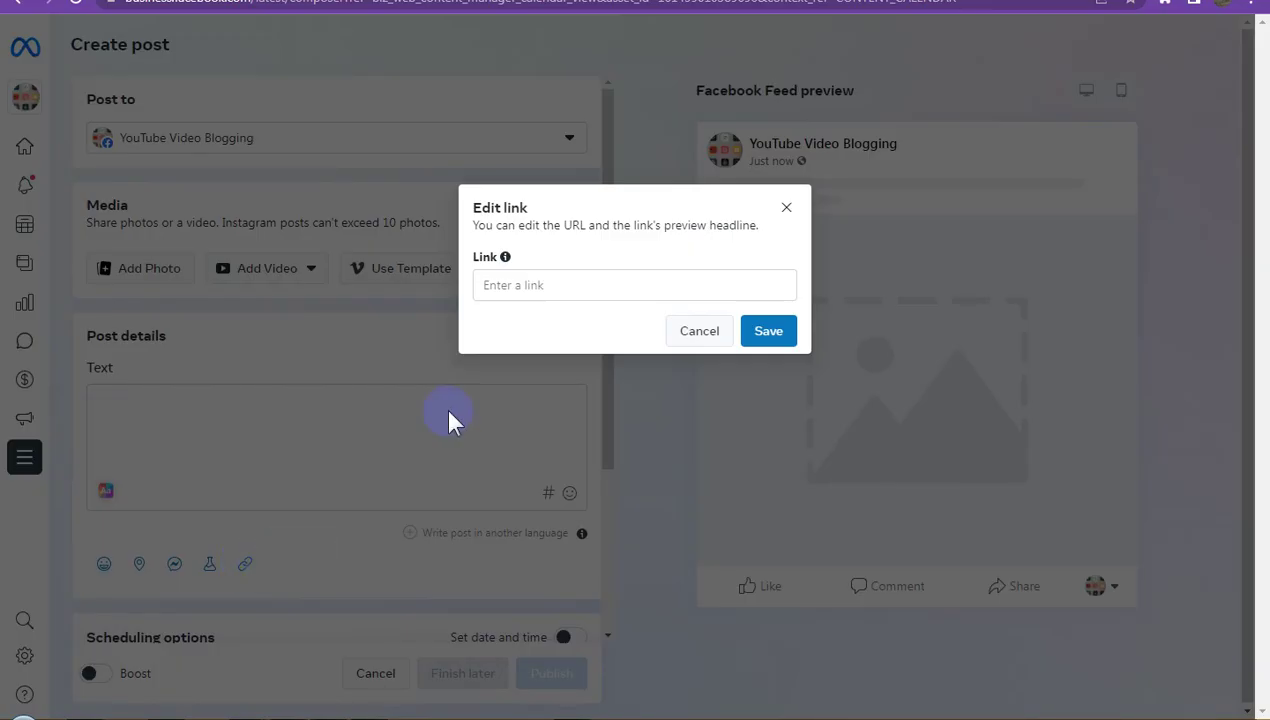
{"action": "left_click", "coordinate": [602, 285]}
{"action": "type", "text": "https://youtu.be/VuEw8aXcs4"}
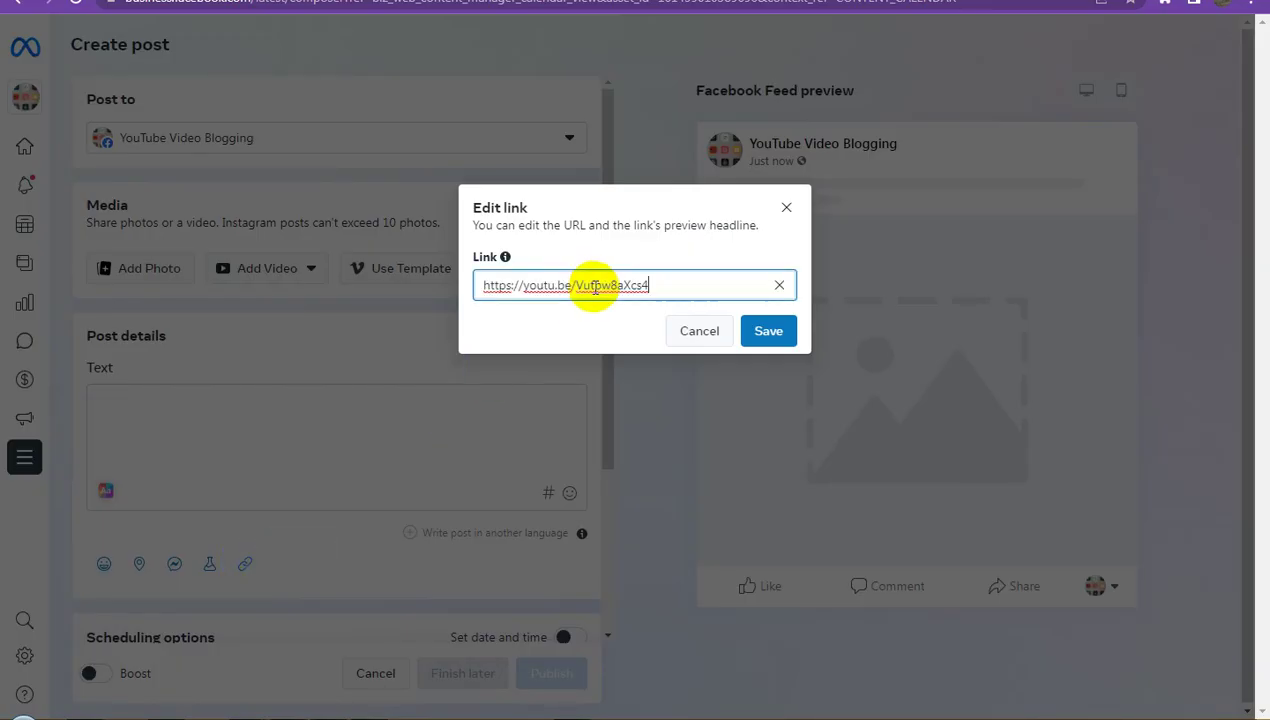
{"action": "triple_click", "coordinate": [595, 287]}
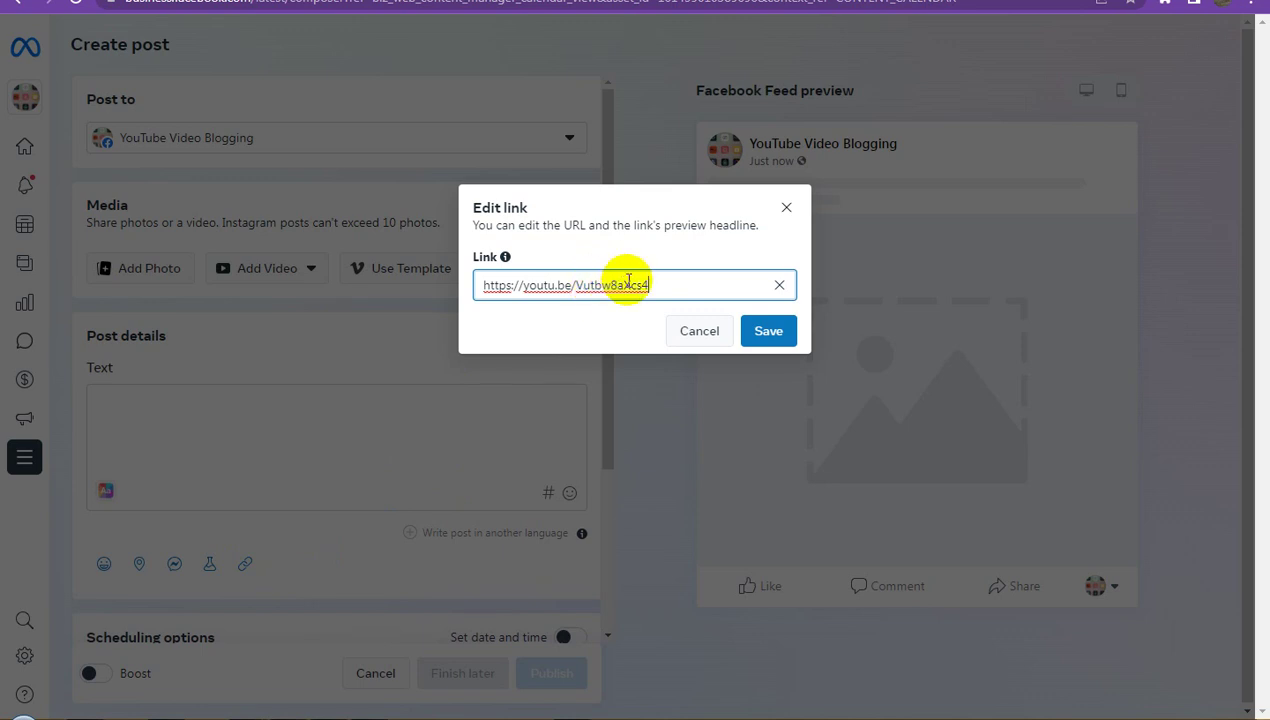
{"action": "left_click", "coordinate": [705, 285]}
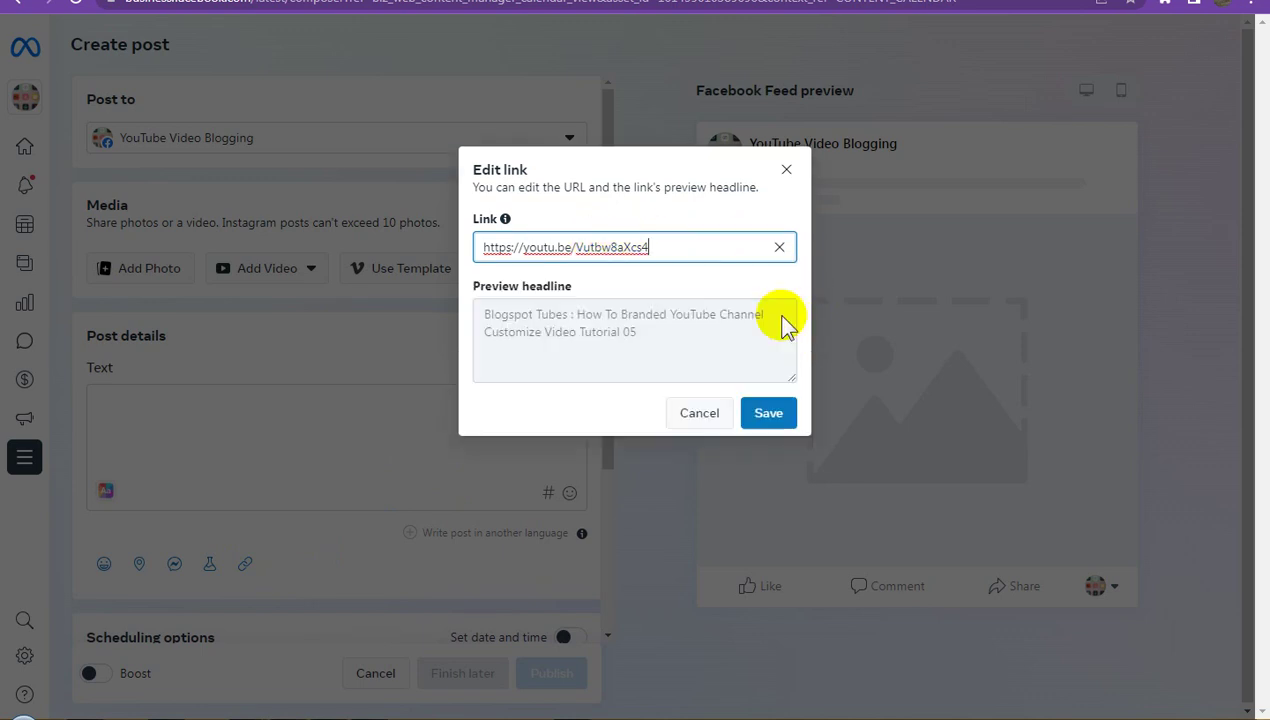
{"action": "left_click", "coordinate": [776, 415]}
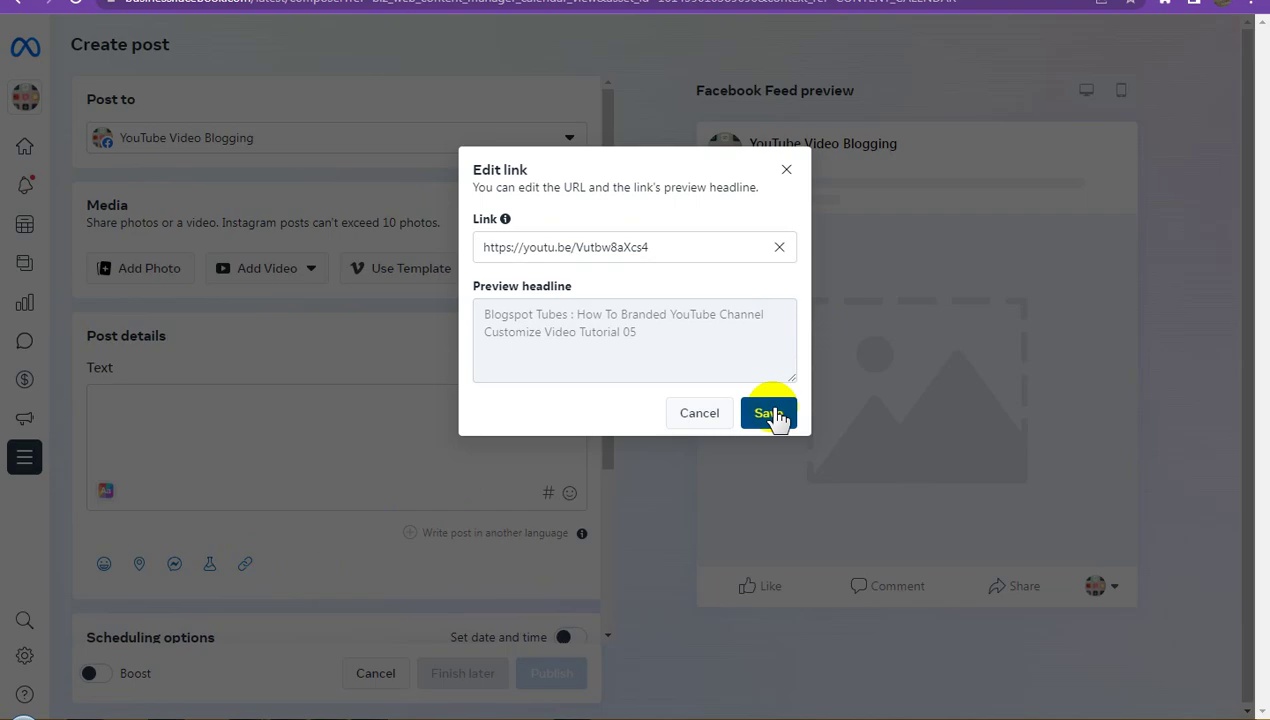
Schedule the post with the 4:17 video's link for 7 December 2023 and decline boosting it.
{"action": "scroll", "coordinate": [500, 535], "scroll_direction": "down", "scroll_amount": 3}
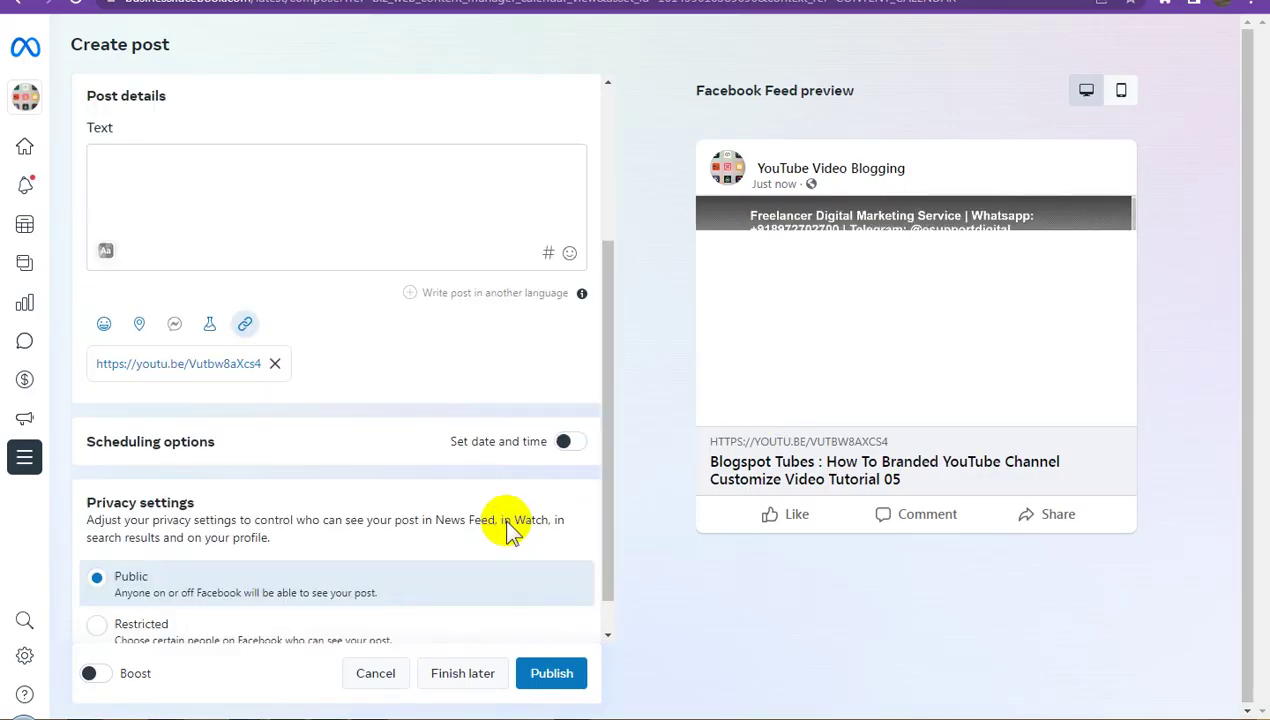
{"action": "scroll", "coordinate": [505, 530], "scroll_direction": "down", "scroll_amount": 1}
{"action": "left_click", "coordinate": [570, 402]}
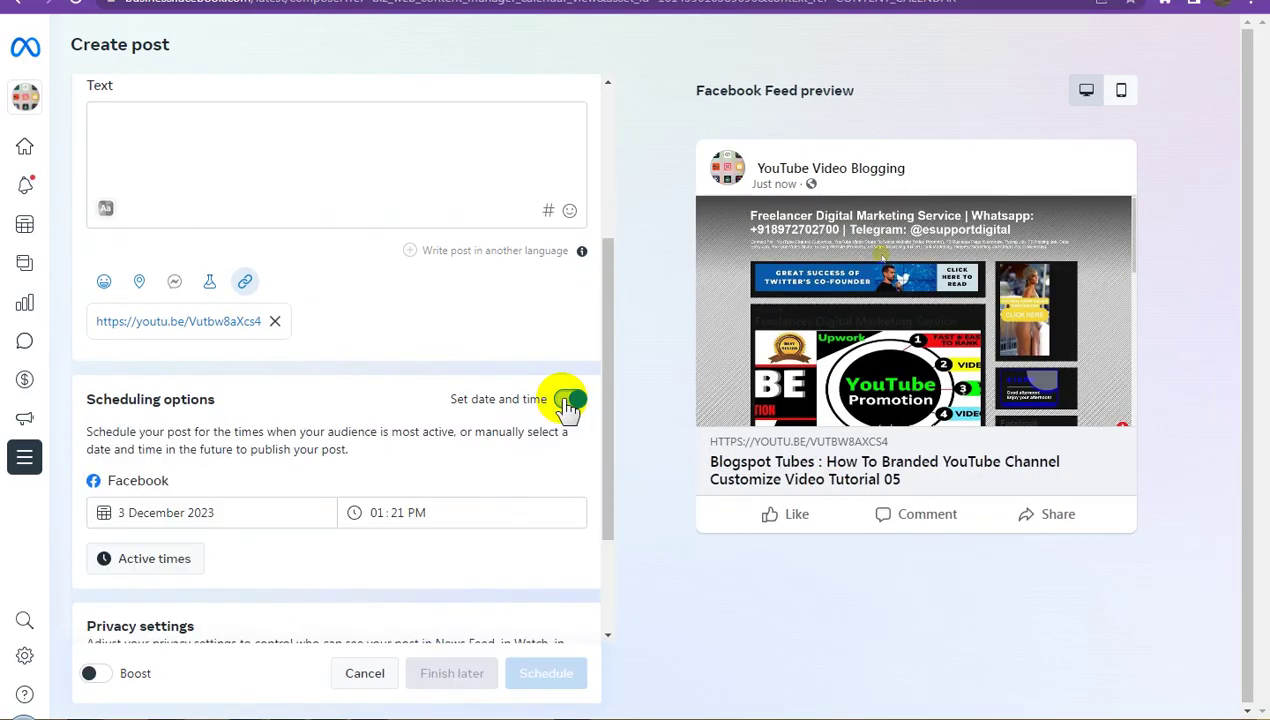
{"action": "scroll", "coordinate": [368, 510], "scroll_direction": "down", "scroll_amount": 3}
{"action": "left_click", "coordinate": [188, 344]}
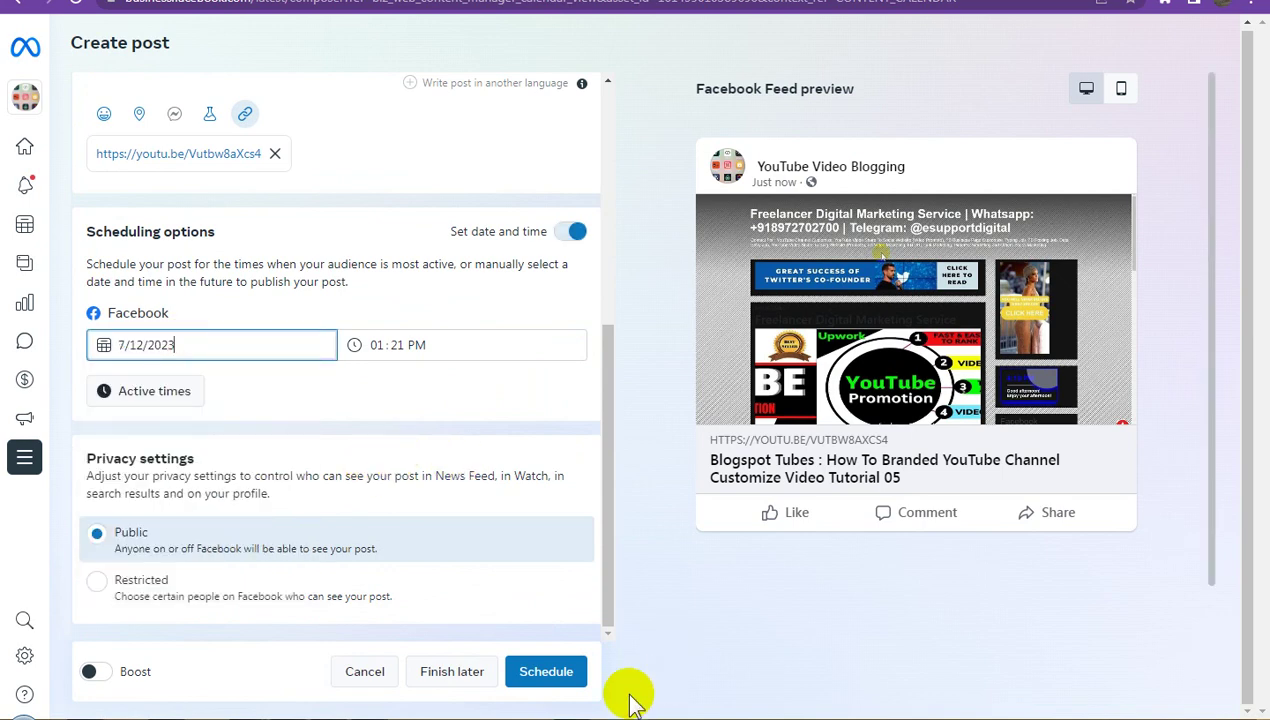
{"action": "left_click", "coordinate": [562, 676]}
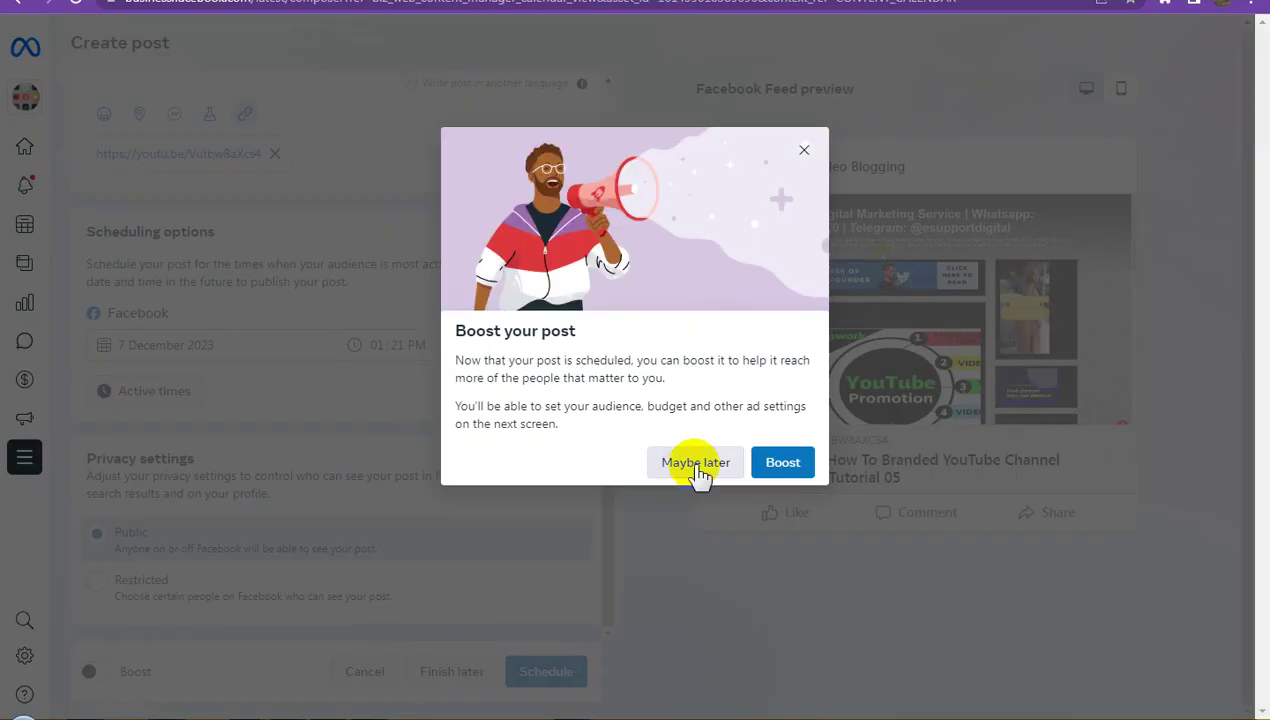
{"action": "left_click", "coordinate": [692, 462]}
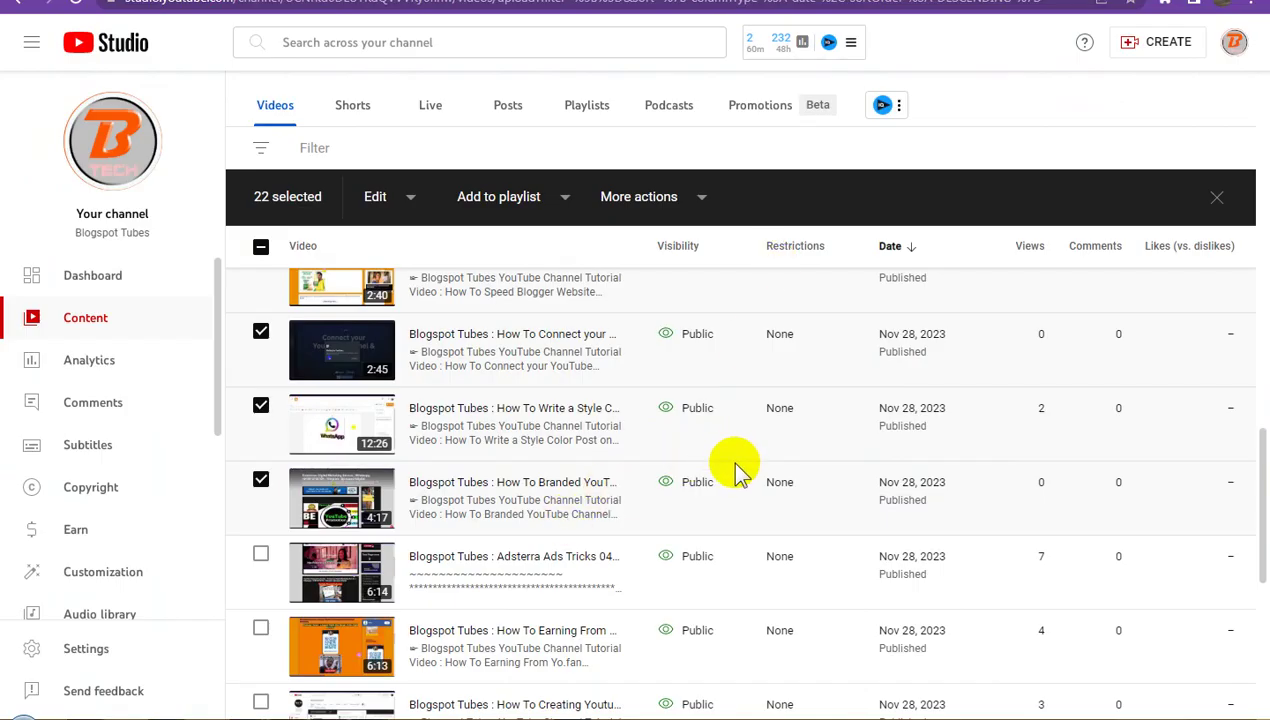
In YouTube Studio, add the 6:14 Adsterra Ads Tricks 04 video to the selection and copy its shareable link.
{"action": "scroll", "coordinate": [737, 482], "scroll_direction": "down", "scroll_amount": 3}
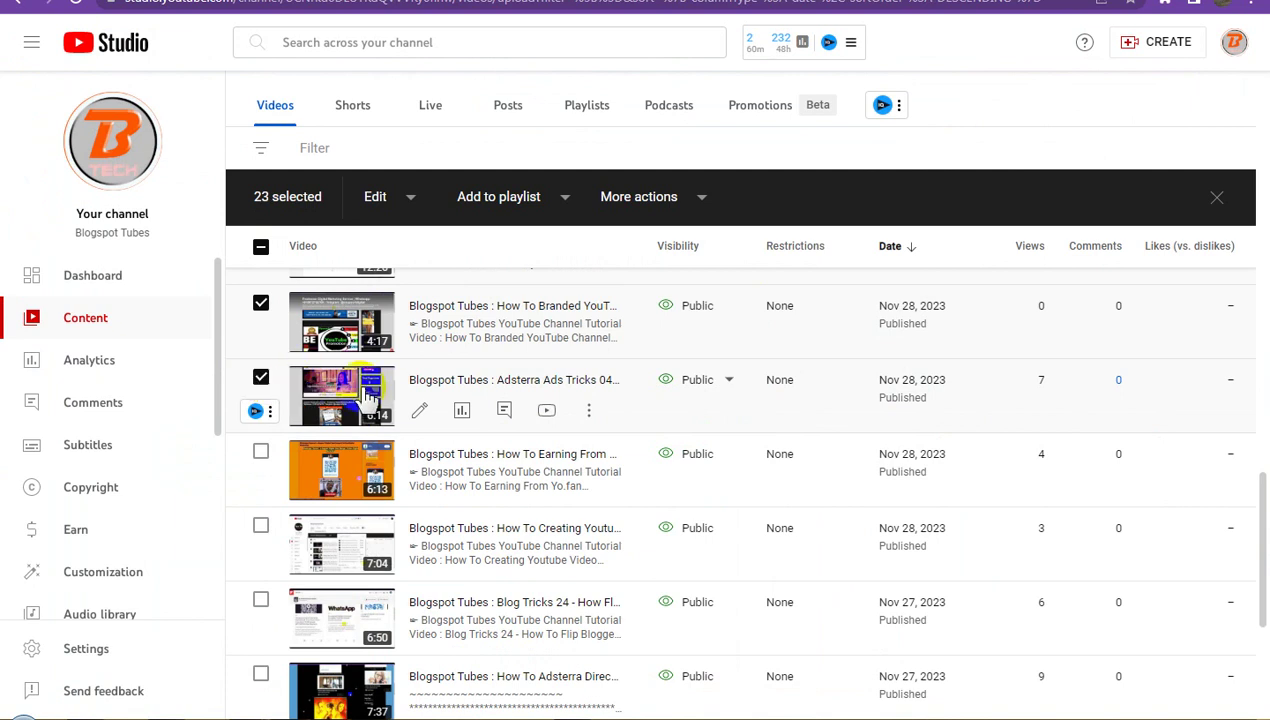
{"action": "left_click", "coordinate": [589, 411]}
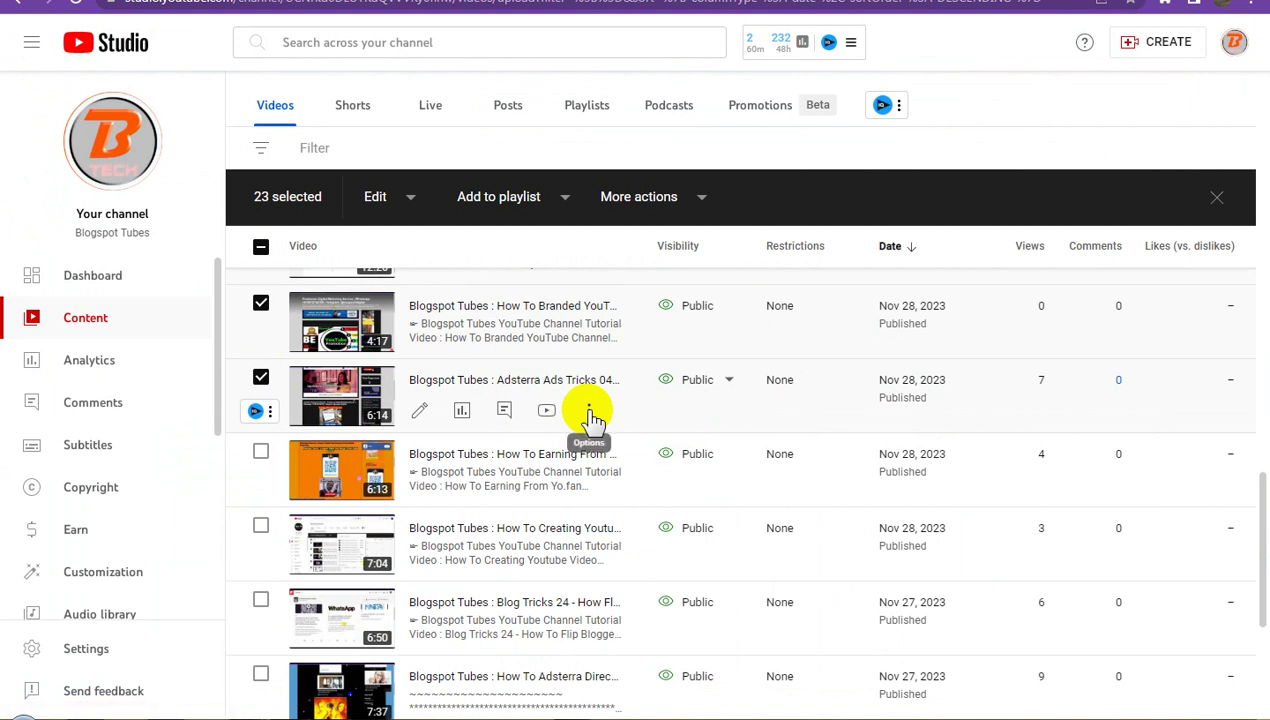
{"action": "left_click", "coordinate": [590, 415]}
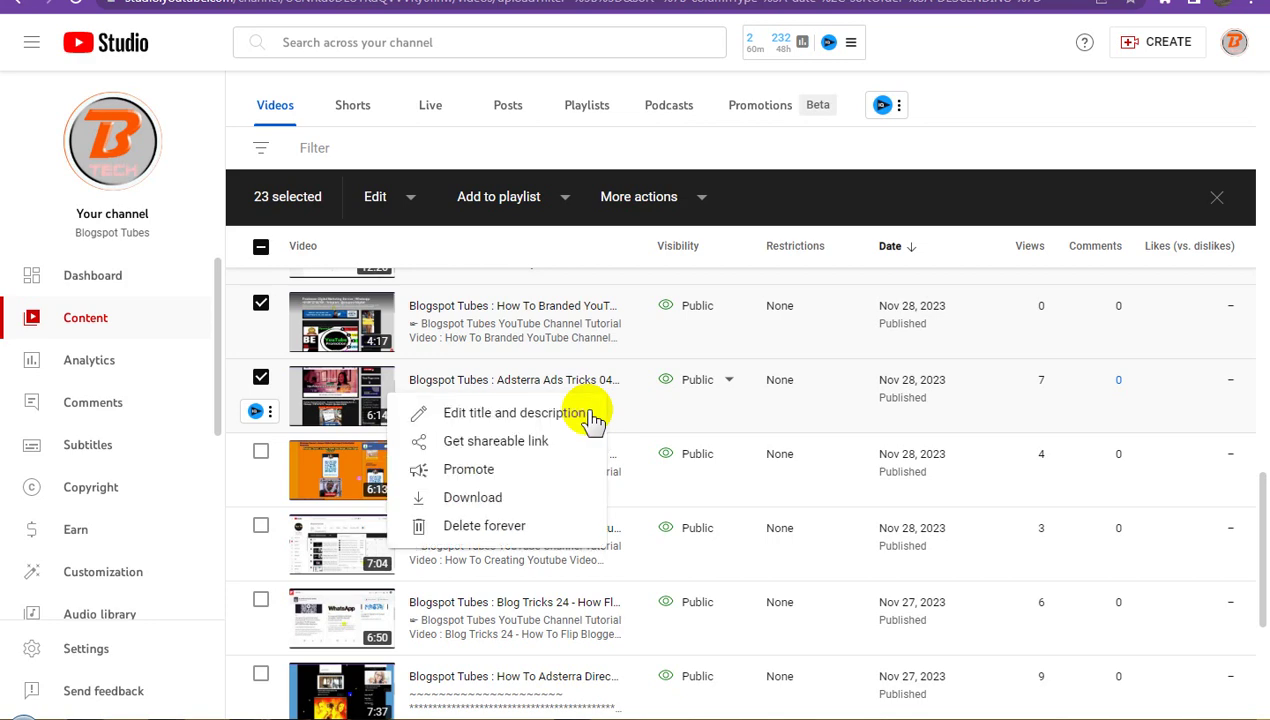
{"action": "left_click", "coordinate": [454, 443]}
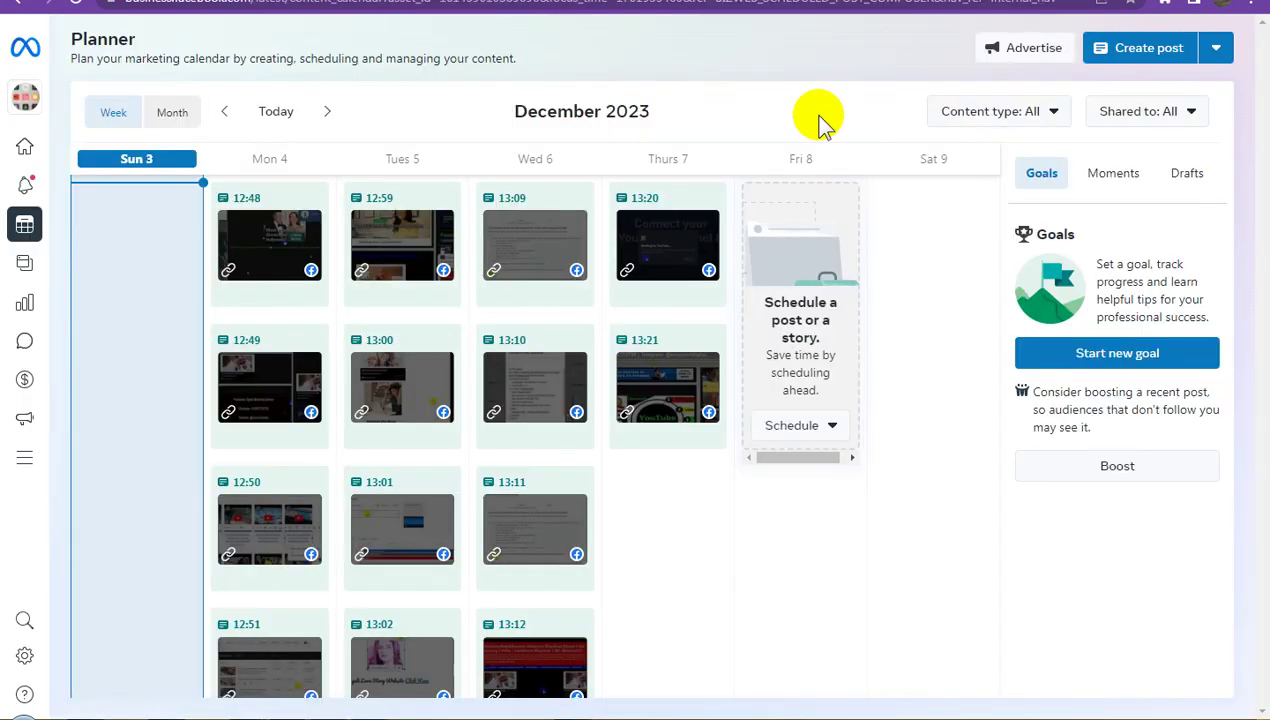
{"action": "left_click", "coordinate": [1138, 55]}
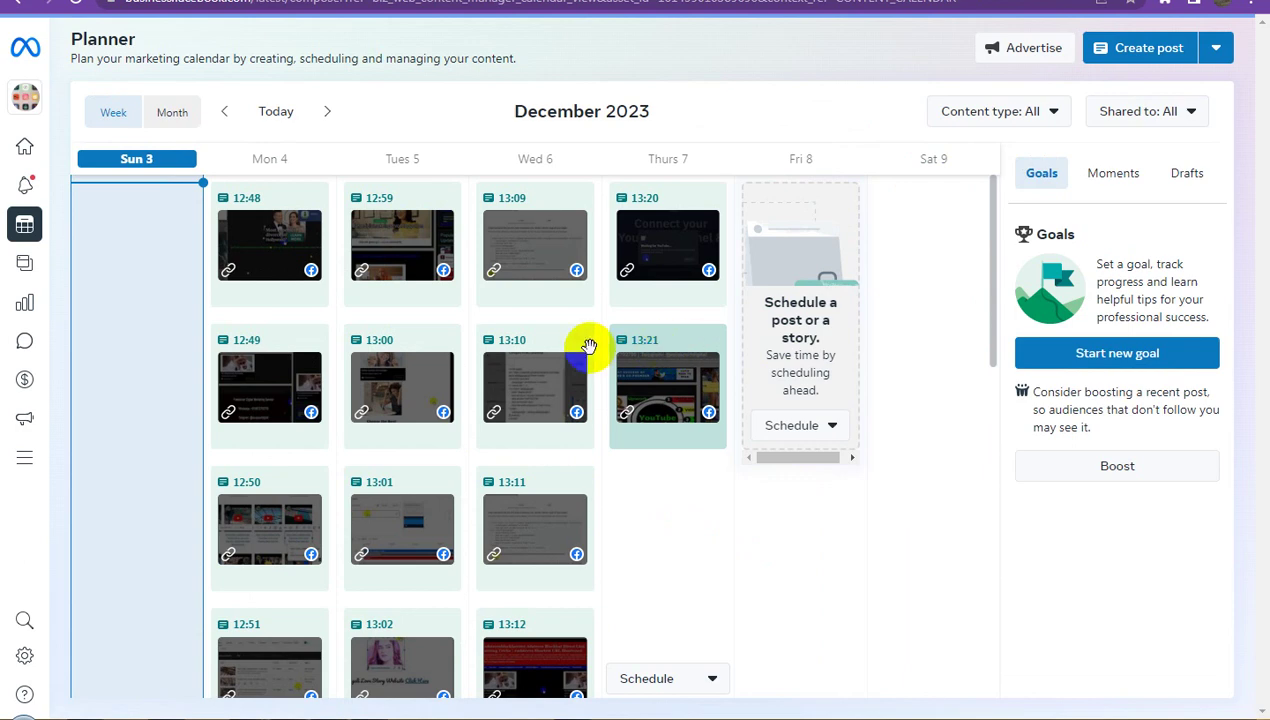
{"action": "left_click", "coordinate": [629, 354]}
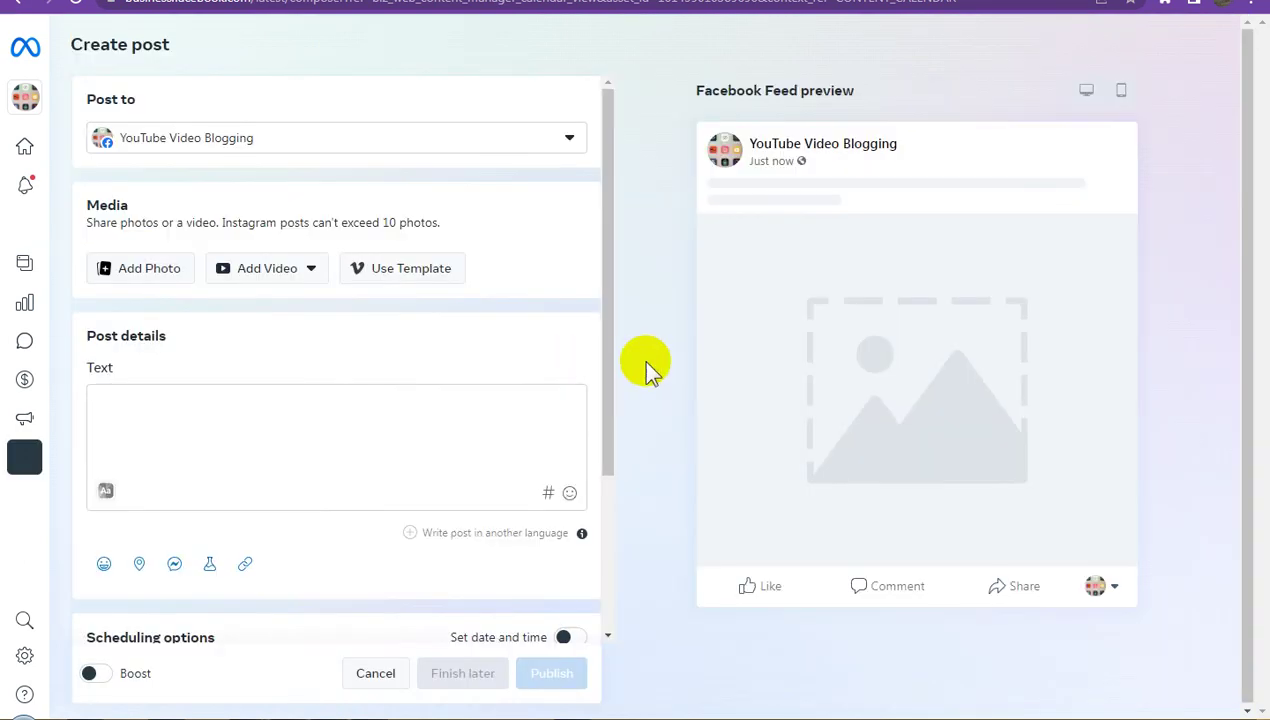
{"action": "left_click", "coordinate": [245, 564]}
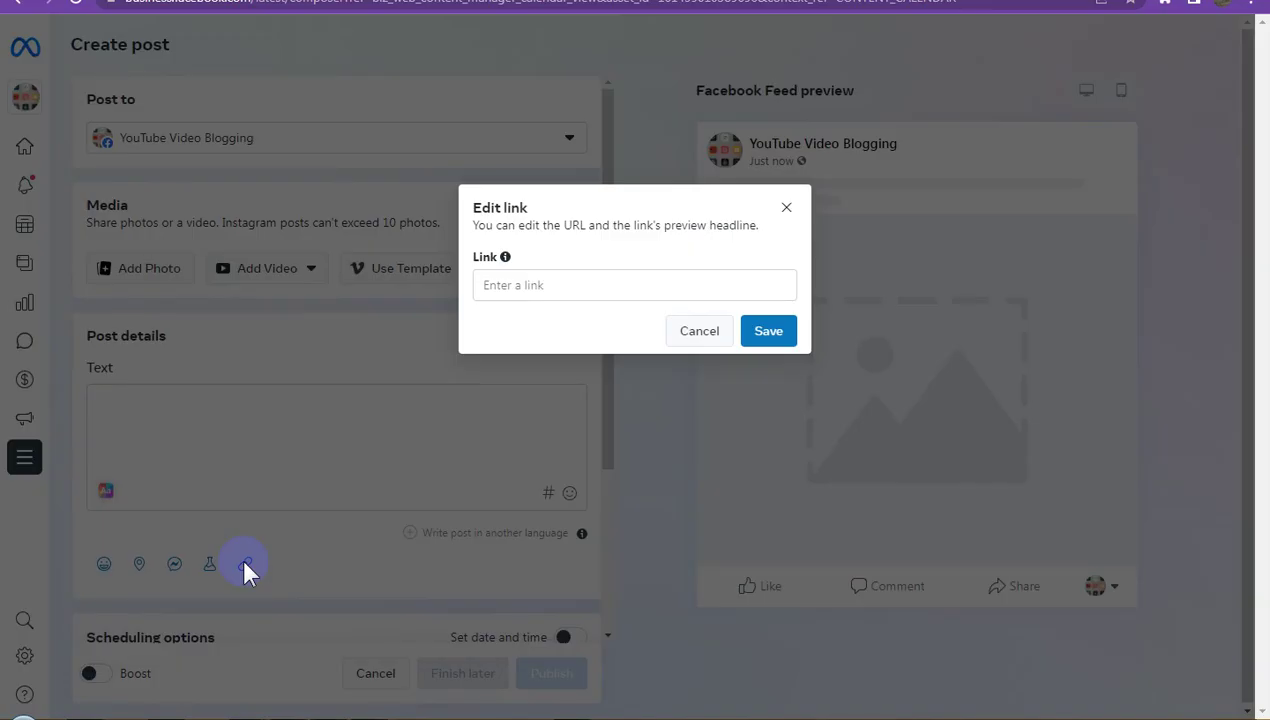
{"action": "left_click", "coordinate": [583, 285]}
{"action": "type", "text": "https://youtu.be/ICTIpYbLtdg"}
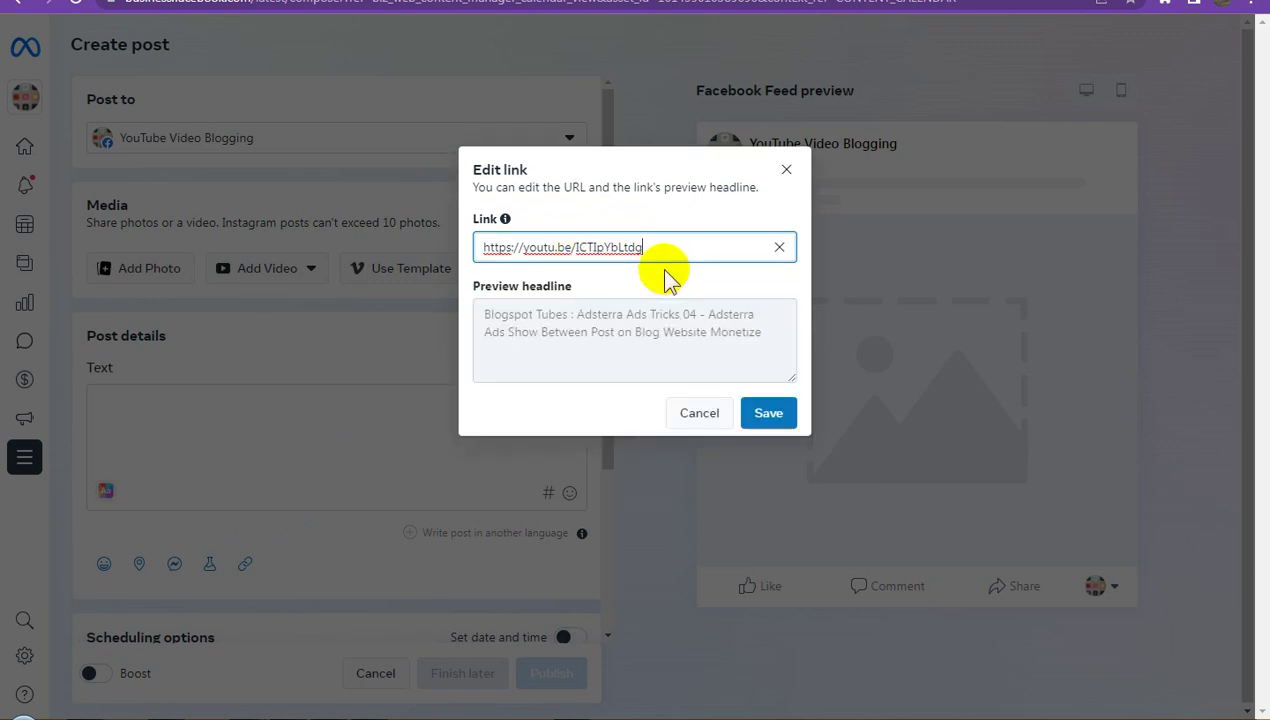
{"action": "left_click", "coordinate": [770, 418]}
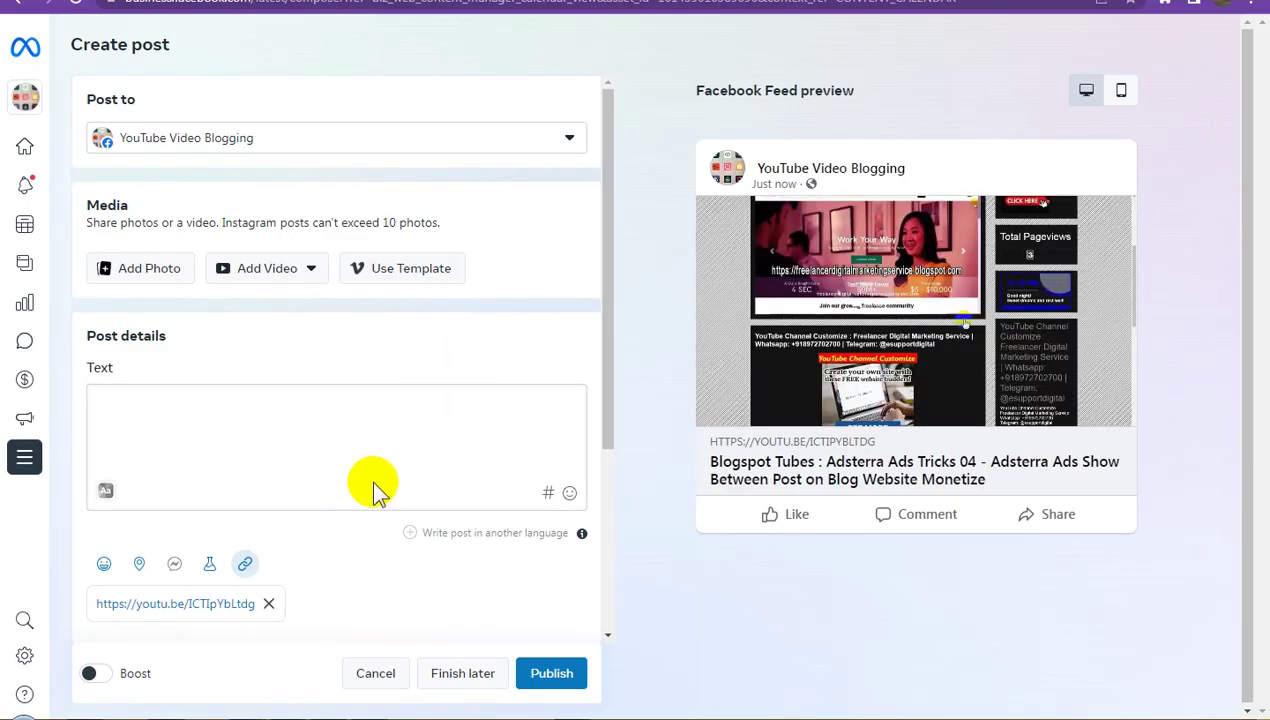
Schedule the post with the Adsterra Ads Tricks 04 video link for 7 December 2023 and decline boosting it.
{"action": "scroll", "coordinate": [373, 485], "scroll_direction": "down", "scroll_amount": 3}
{"action": "left_click", "coordinate": [570, 399]}
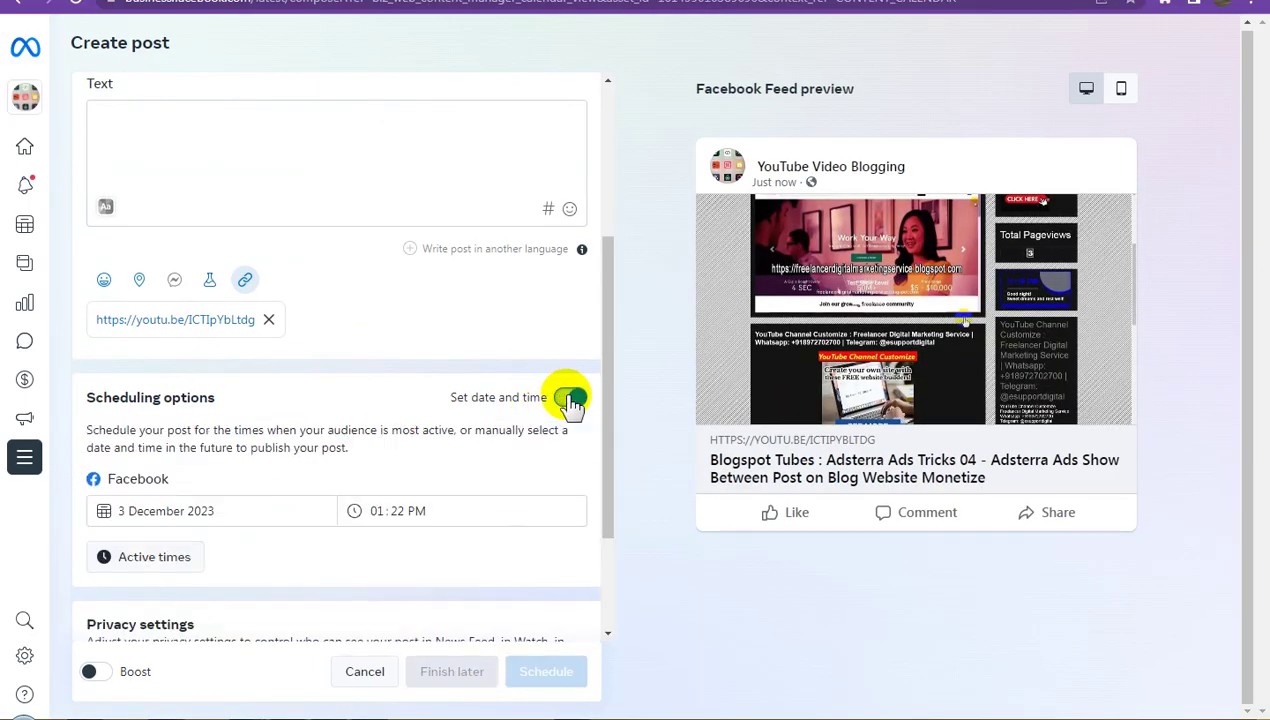
{"action": "scroll", "coordinate": [568, 400], "scroll_direction": "down", "scroll_amount": 2}
{"action": "left_click", "coordinate": [227, 348]}
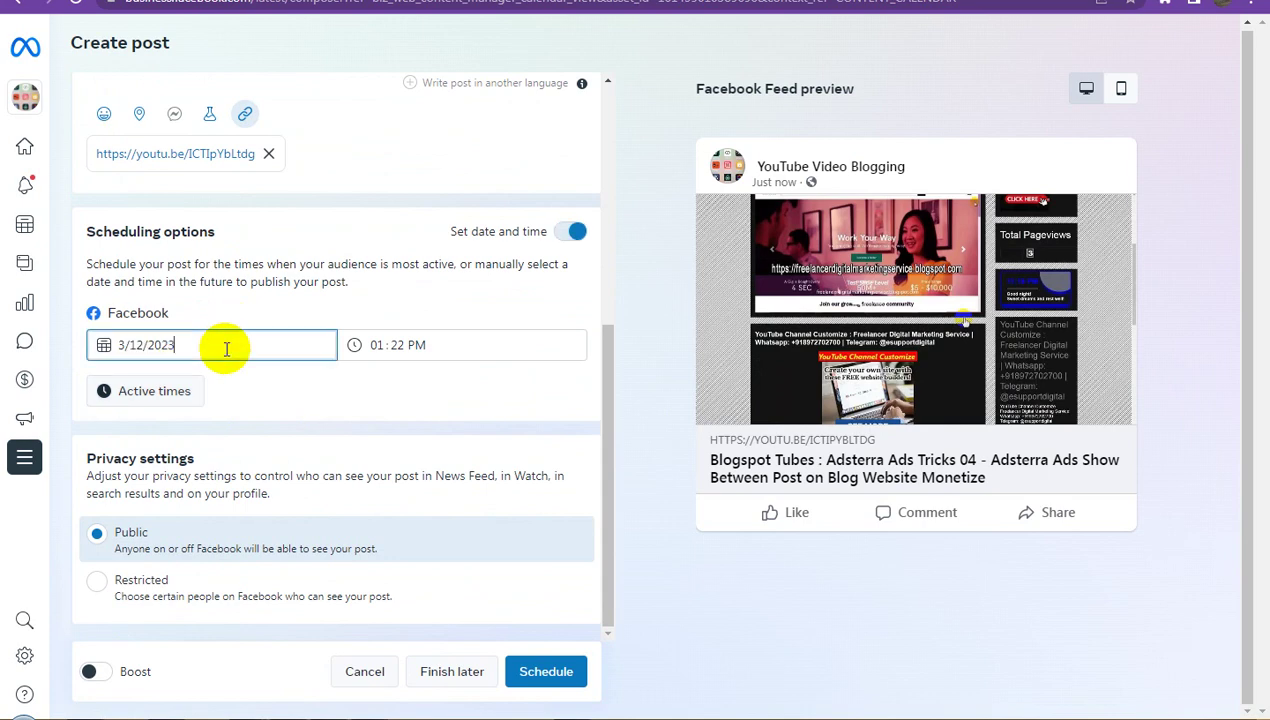
{"action": "left_click", "coordinate": [227, 466]}
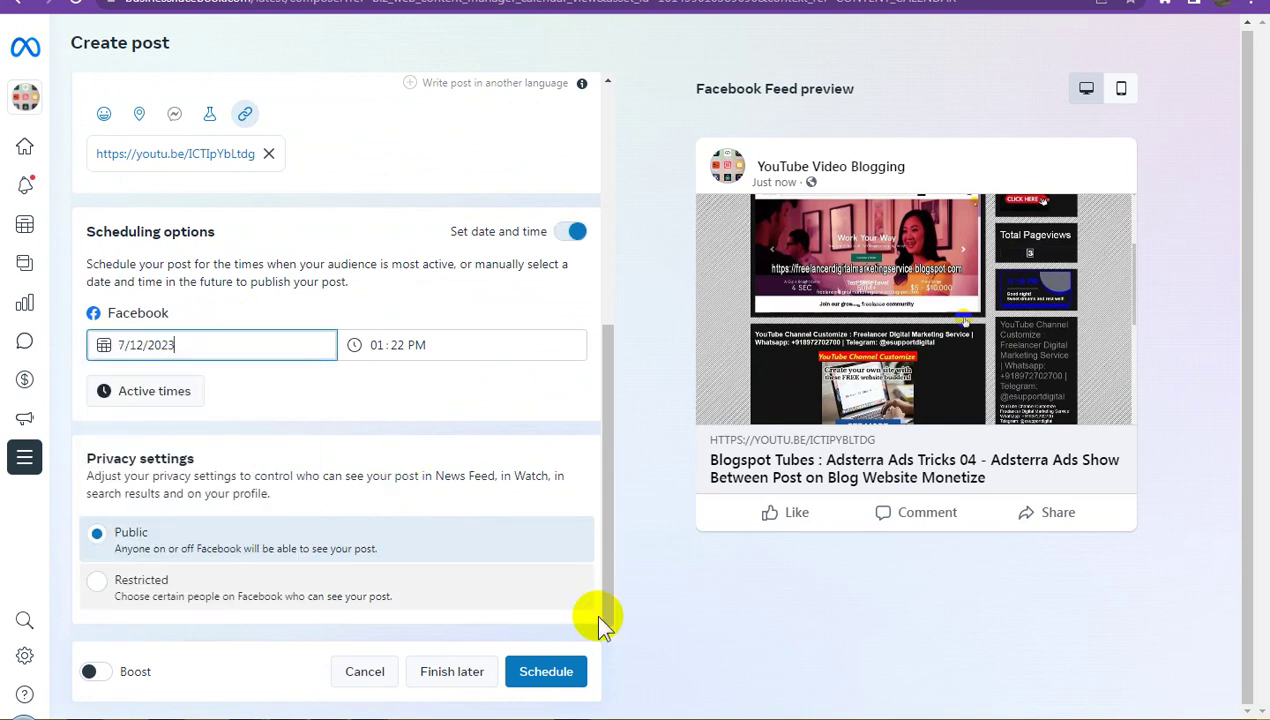
{"action": "left_click", "coordinate": [573, 684]}
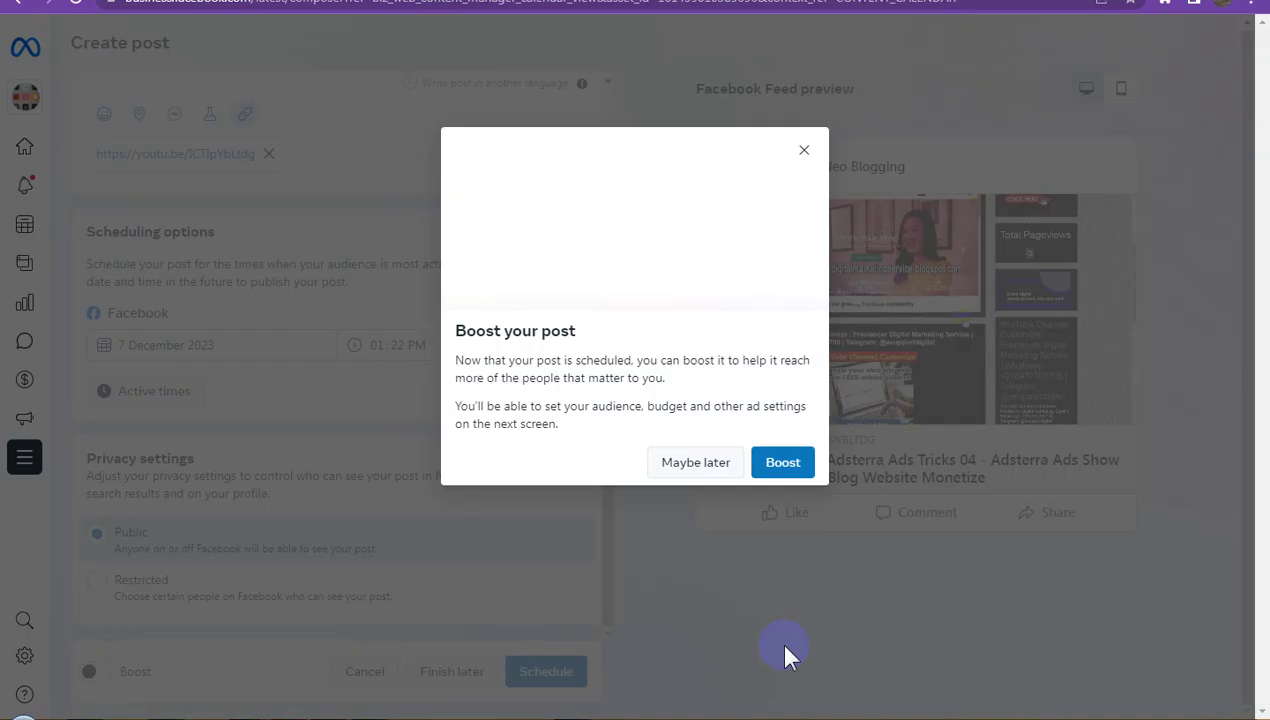
{"action": "left_click", "coordinate": [693, 463]}
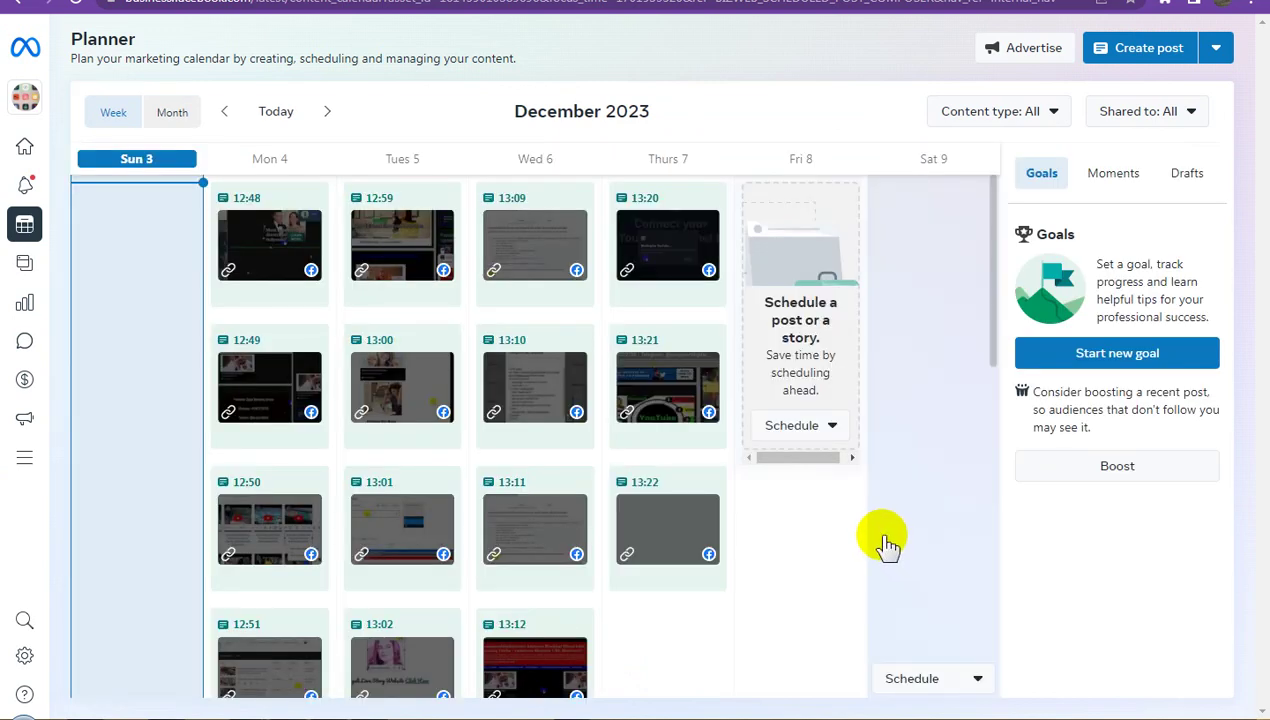
In YouTube Studio, add the 6:13 How To Earning From Yo.fan video to the selection and copy its shareable link.
{"action": "scroll", "coordinate": [802, 459], "scroll_direction": "down", "scroll_amount": 10}
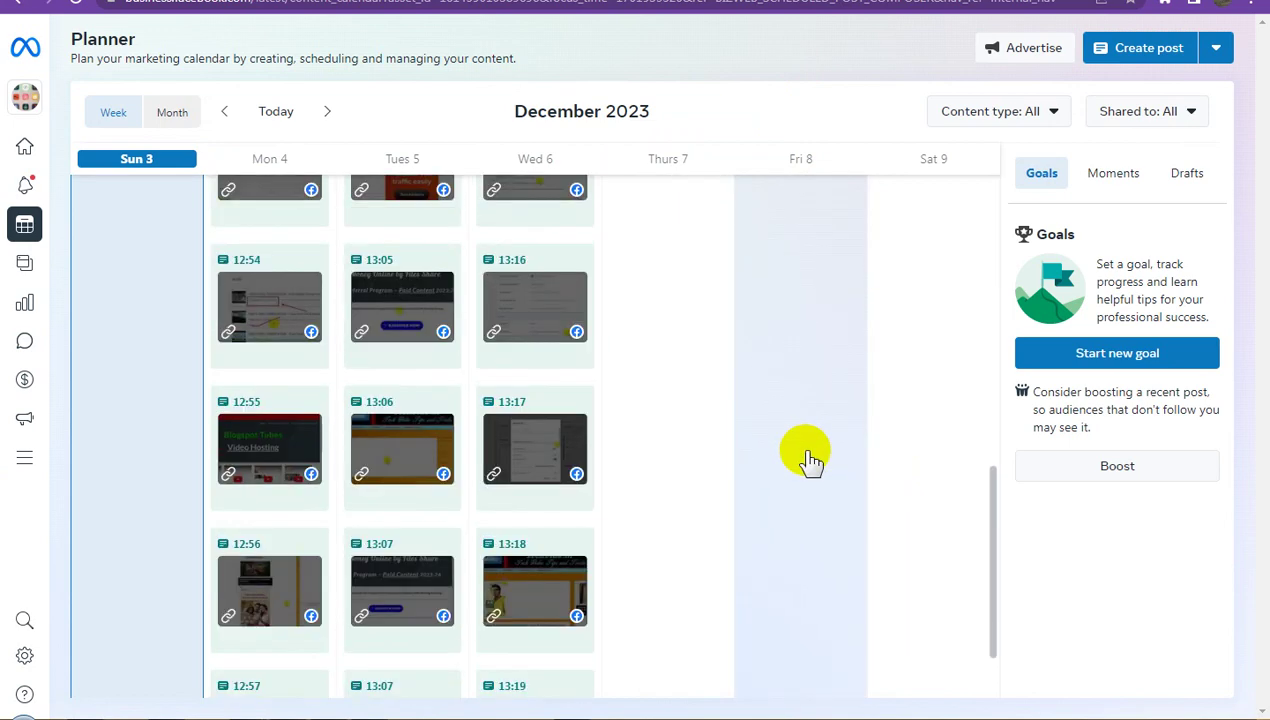
{"action": "scroll", "coordinate": [812, 459], "scroll_direction": "up", "scroll_amount": 10}
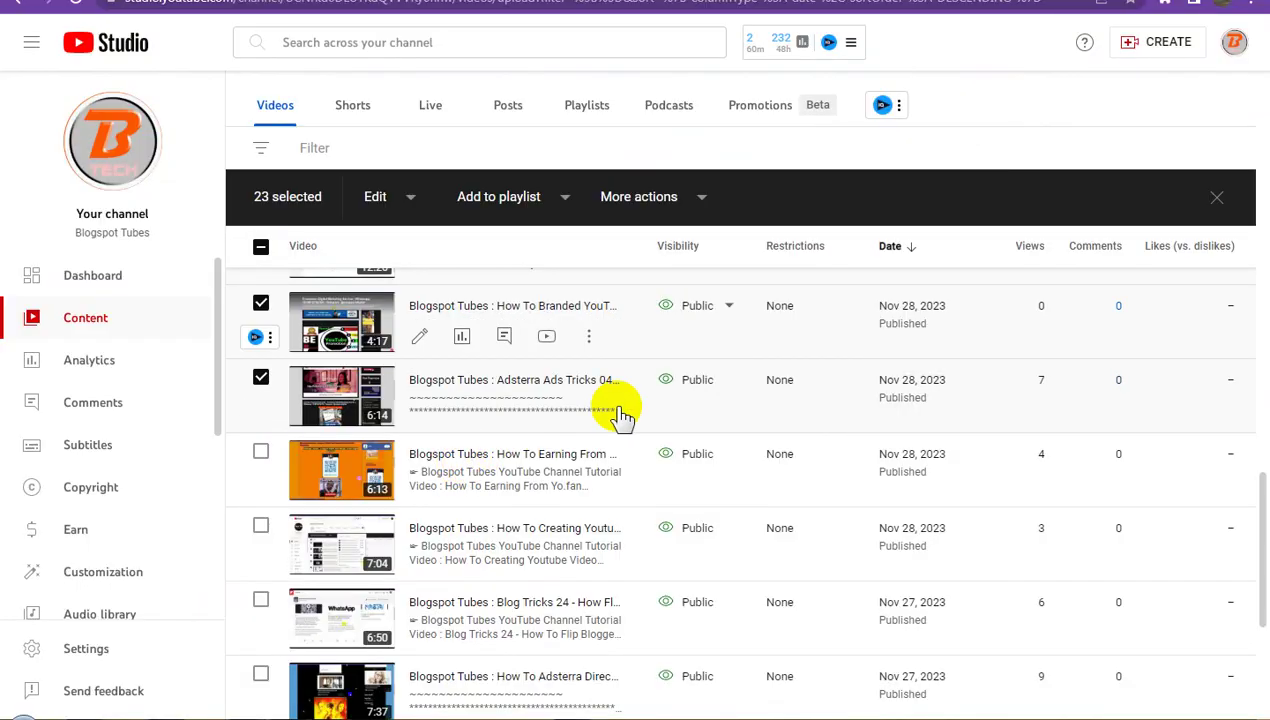
{"action": "left_click", "coordinate": [261, 454]}
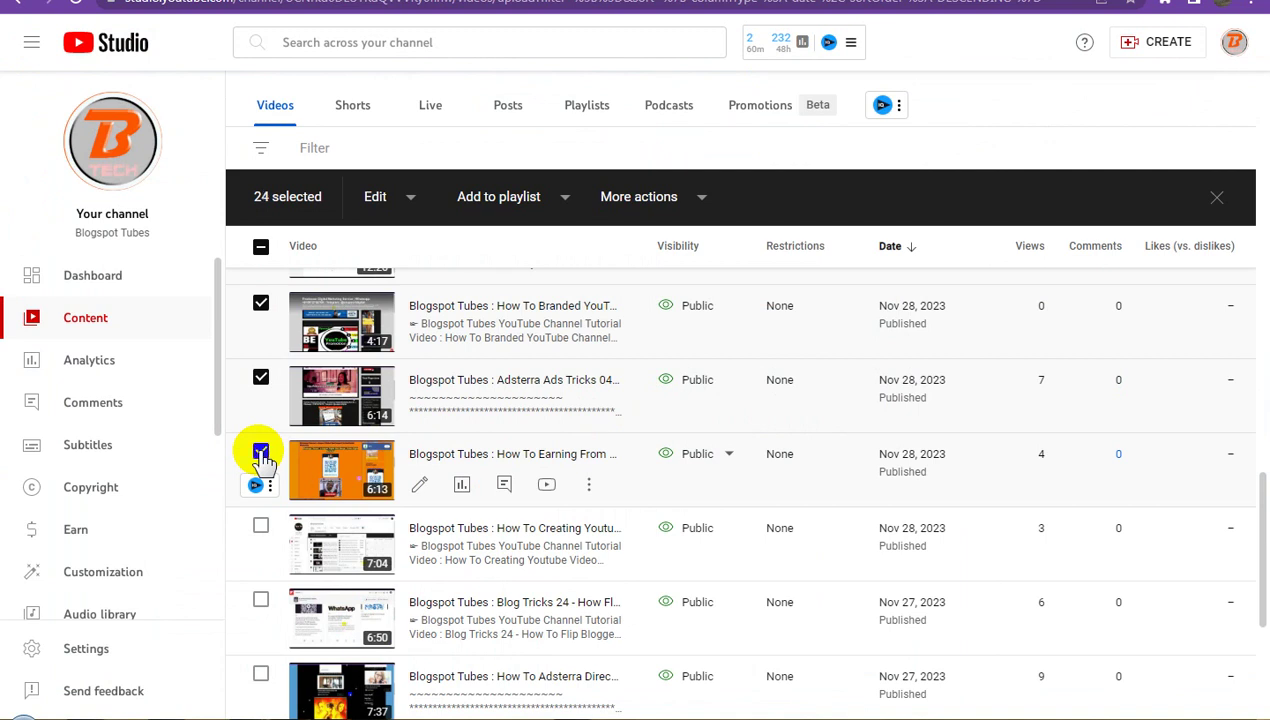
{"action": "left_click", "coordinate": [590, 486]}
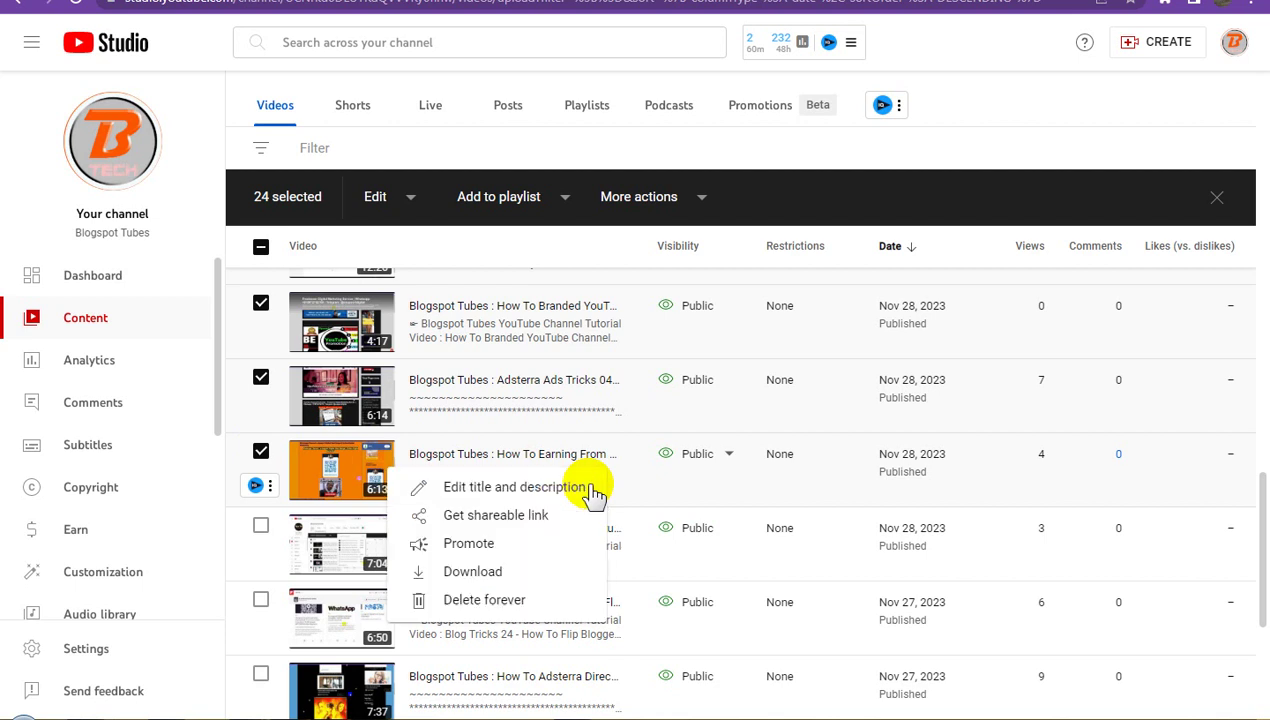
{"action": "left_click", "coordinate": [495, 515]}
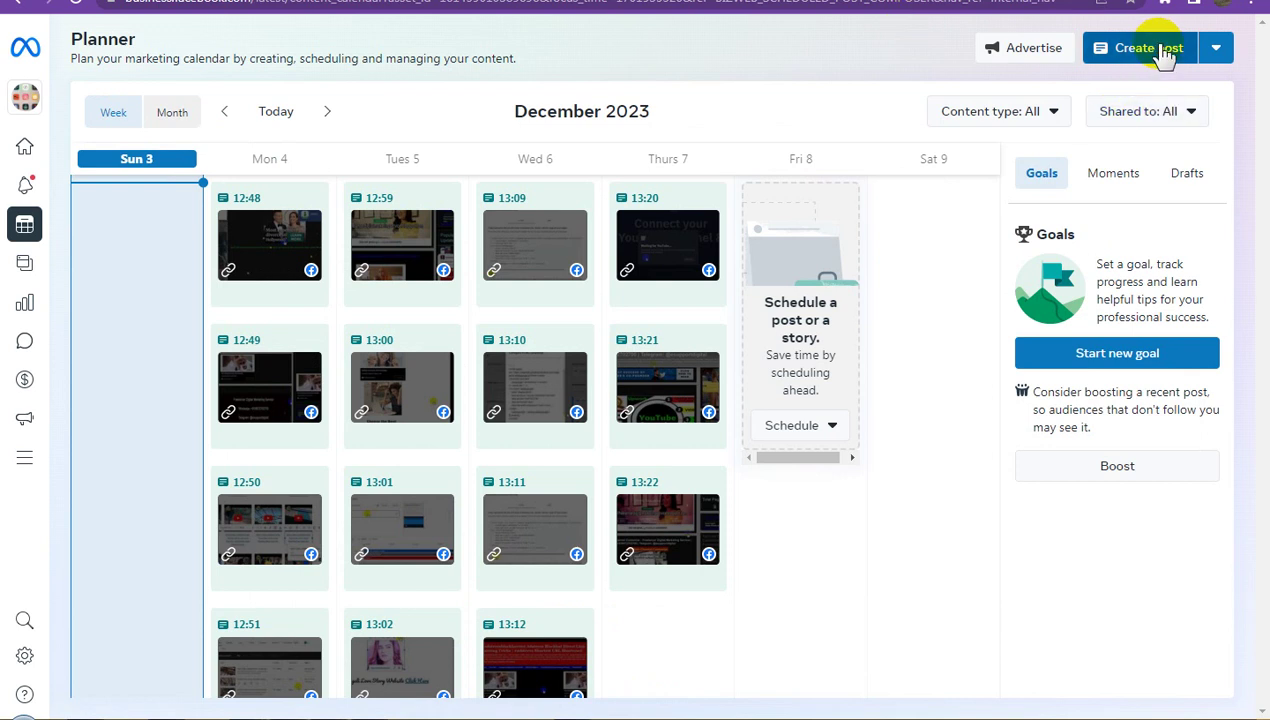
{"action": "left_click", "coordinate": [1163, 55]}
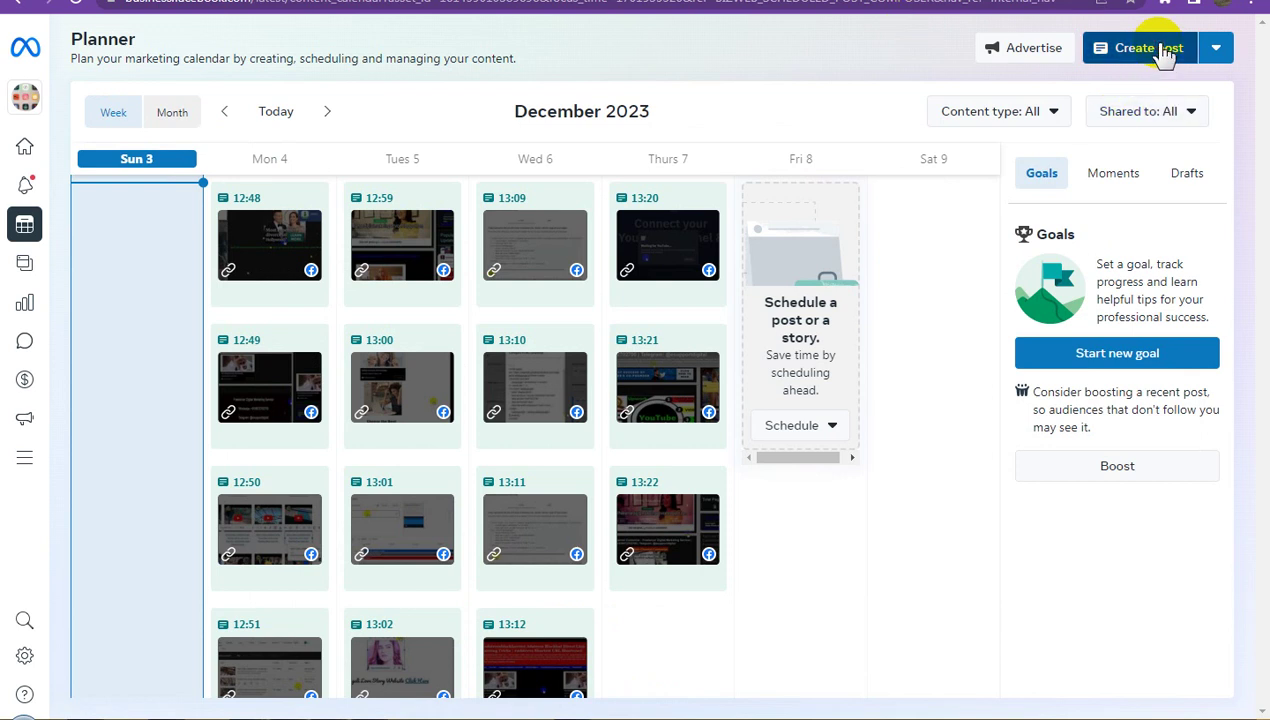
{"action": "left_click", "coordinate": [688, 395]}
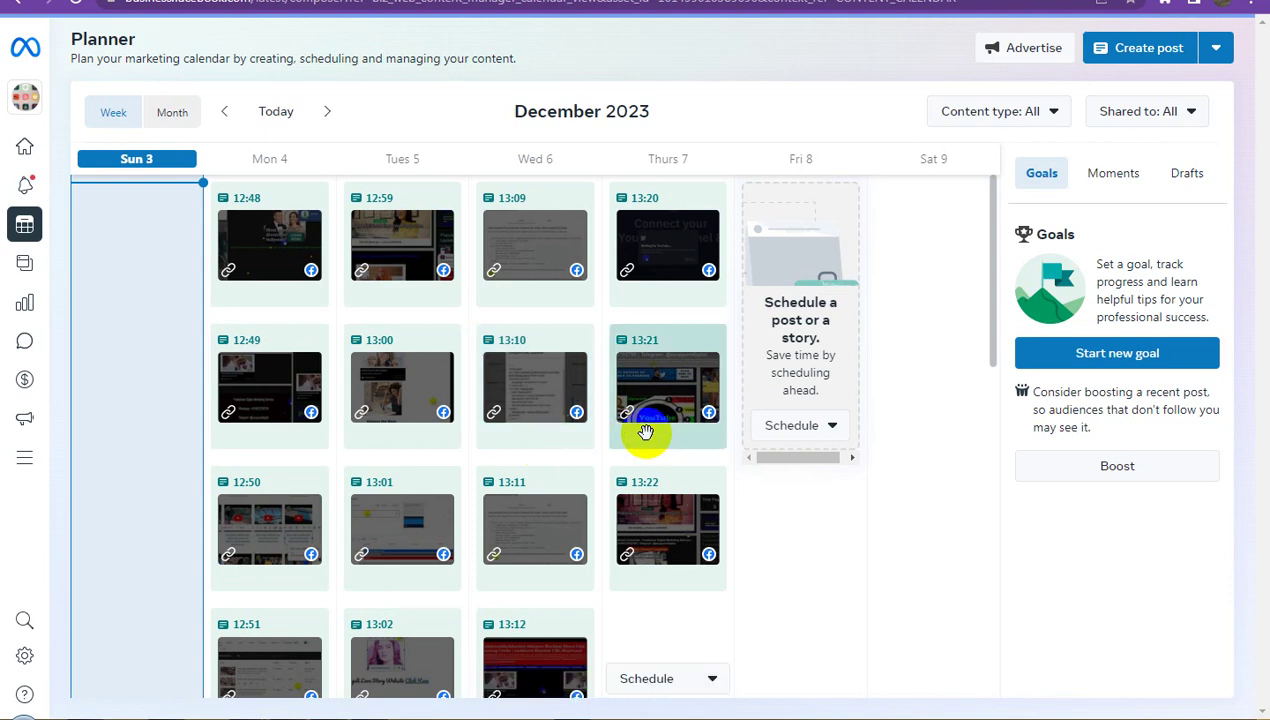
{"action": "left_click", "coordinate": [585, 384]}
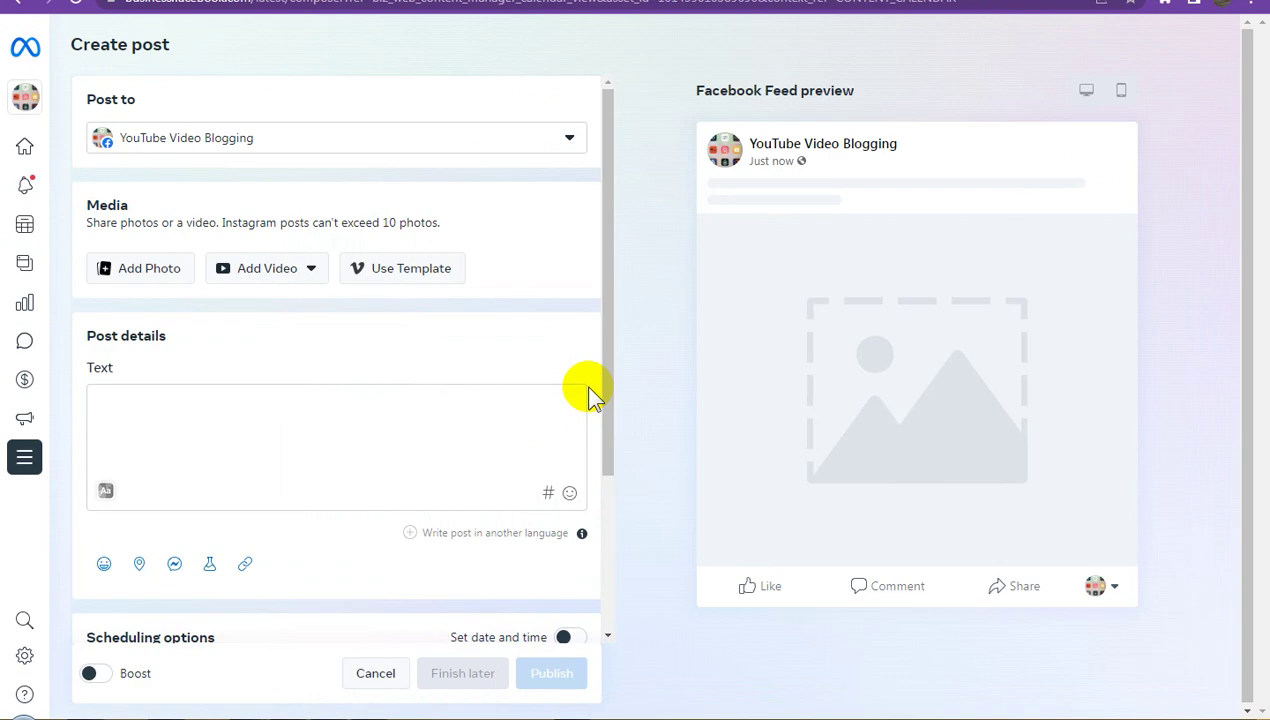
{"action": "left_click", "coordinate": [247, 565]}
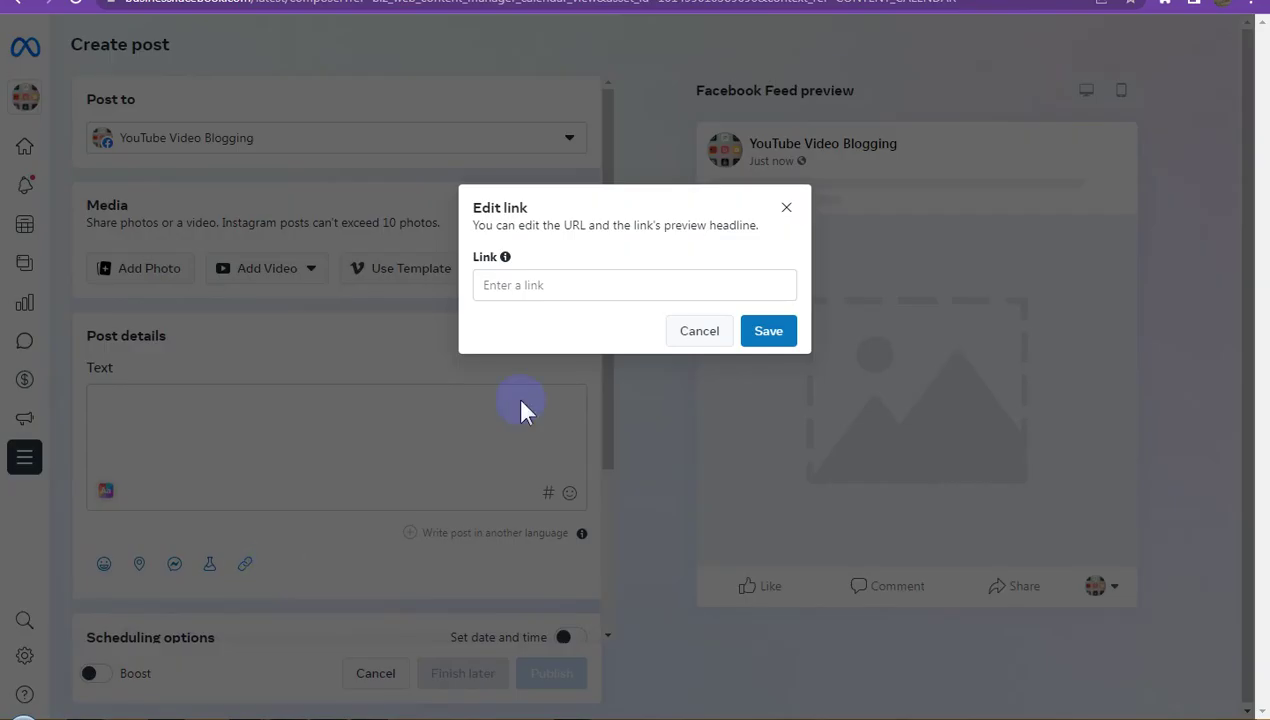
{"action": "left_click", "coordinate": [610, 283]}
{"action": "type", "text": "https://youtu.be/mCUukqRnk-Q"}
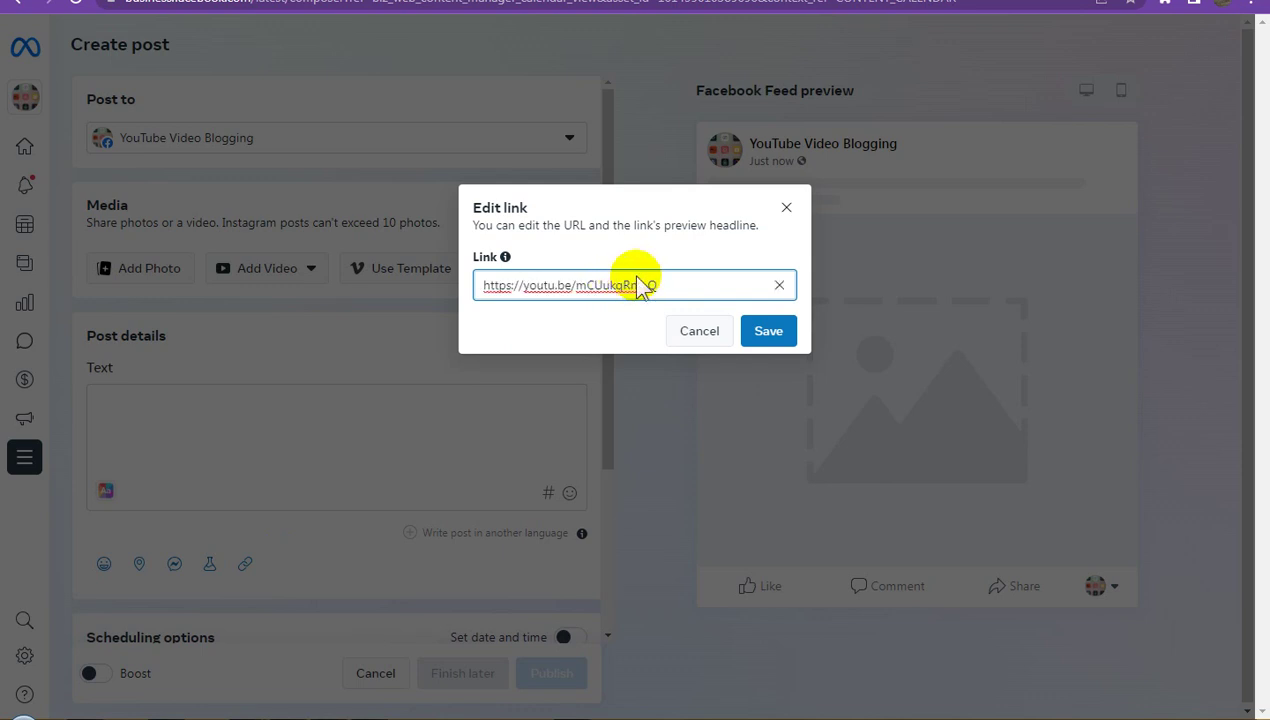
{"action": "left_click", "coordinate": [768, 413]}
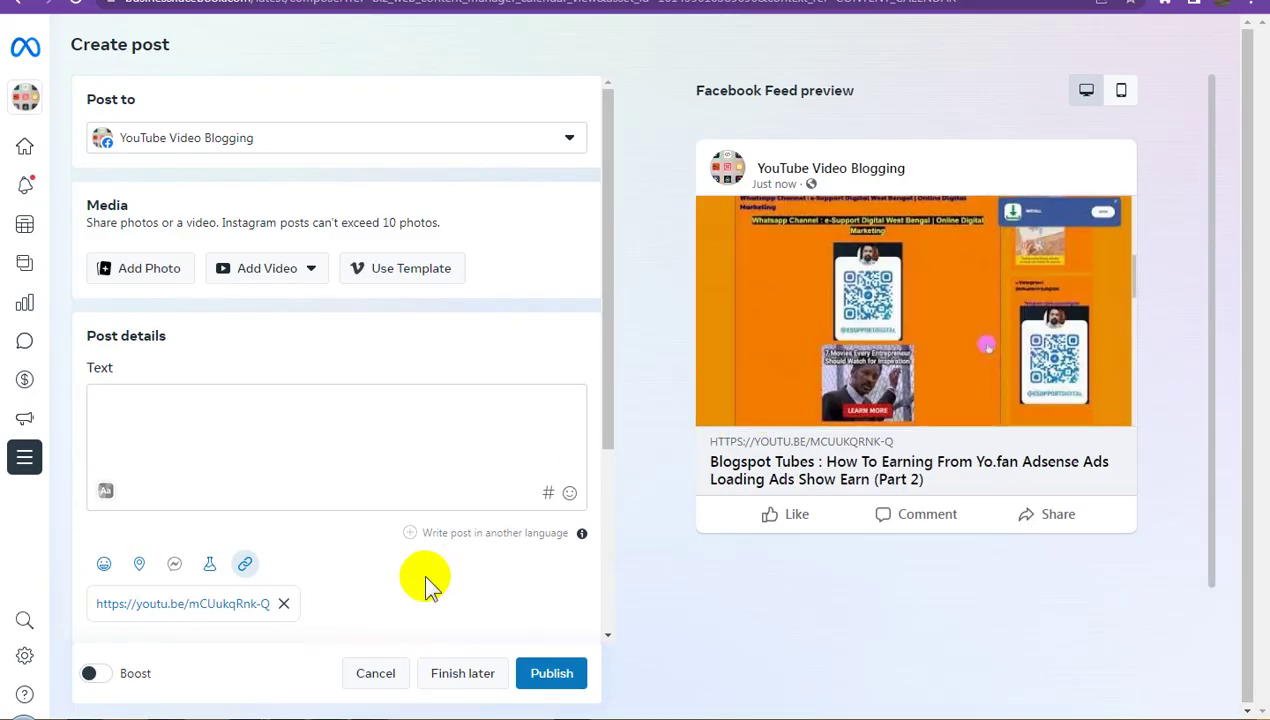
Schedule the post with the Yo.fan video link for 7 December 2023 and decline boosting it.
{"action": "scroll", "coordinate": [497, 557], "scroll_direction": "down", "scroll_amount": 3}
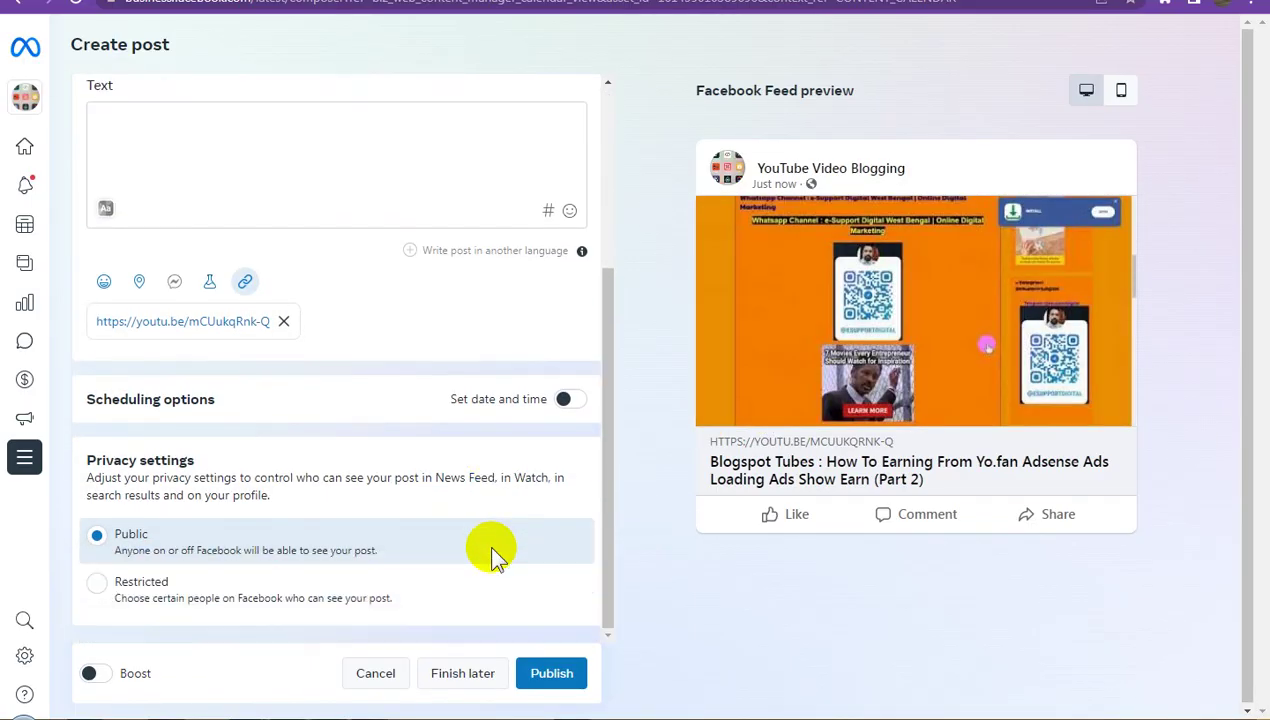
{"action": "left_click", "coordinate": [565, 400]}
{"action": "scroll", "coordinate": [474, 448], "scroll_direction": "down", "scroll_amount": 2}
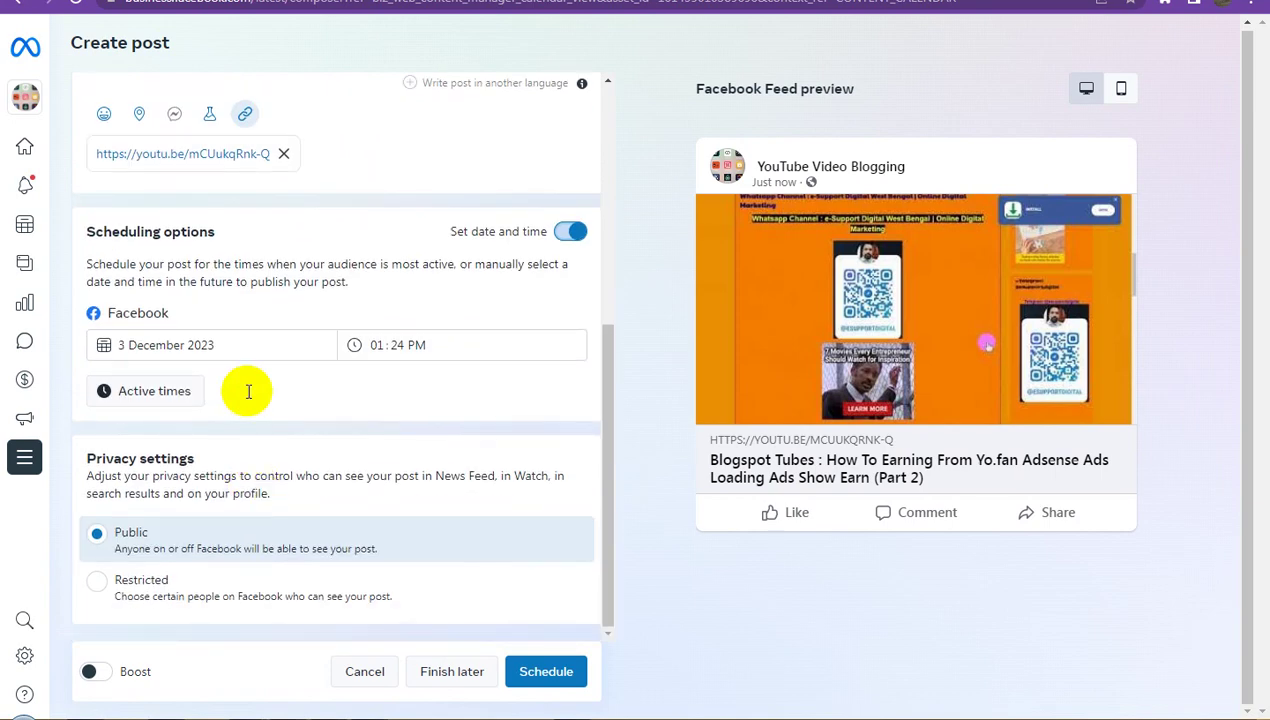
{"action": "left_click", "coordinate": [256, 344]}
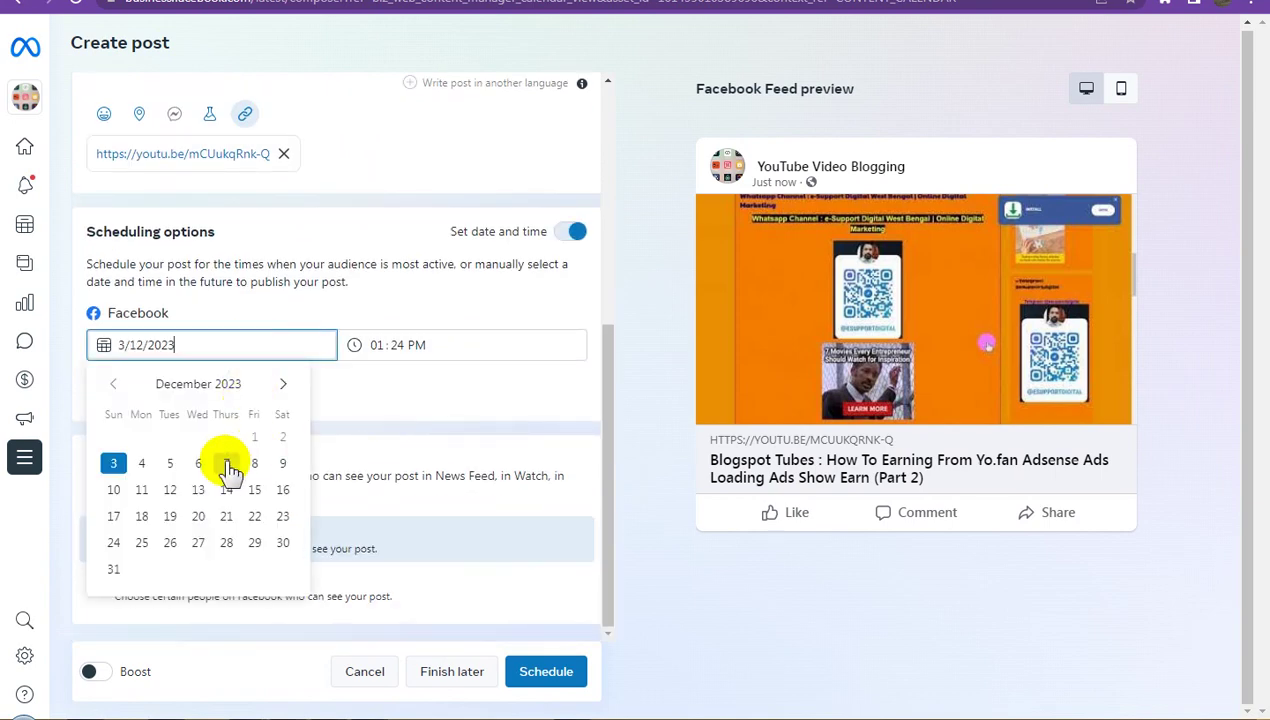
{"action": "left_click", "coordinate": [228, 465]}
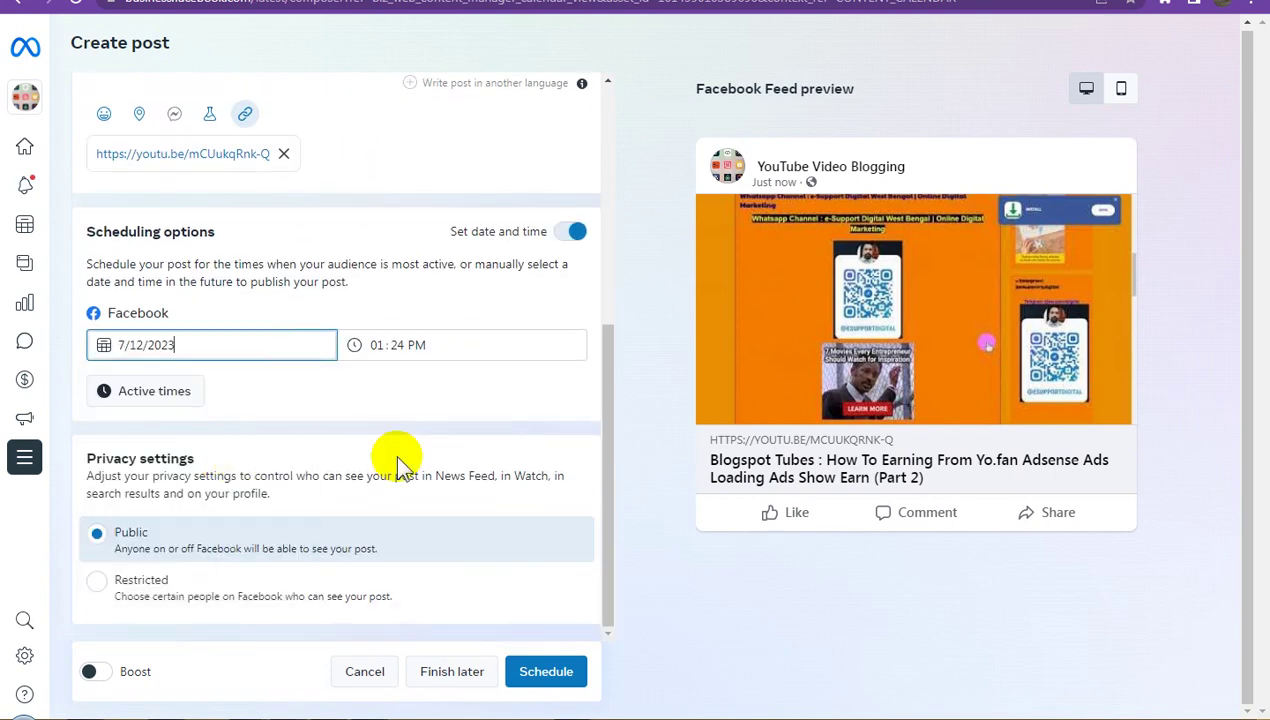
{"action": "left_click", "coordinate": [575, 677]}
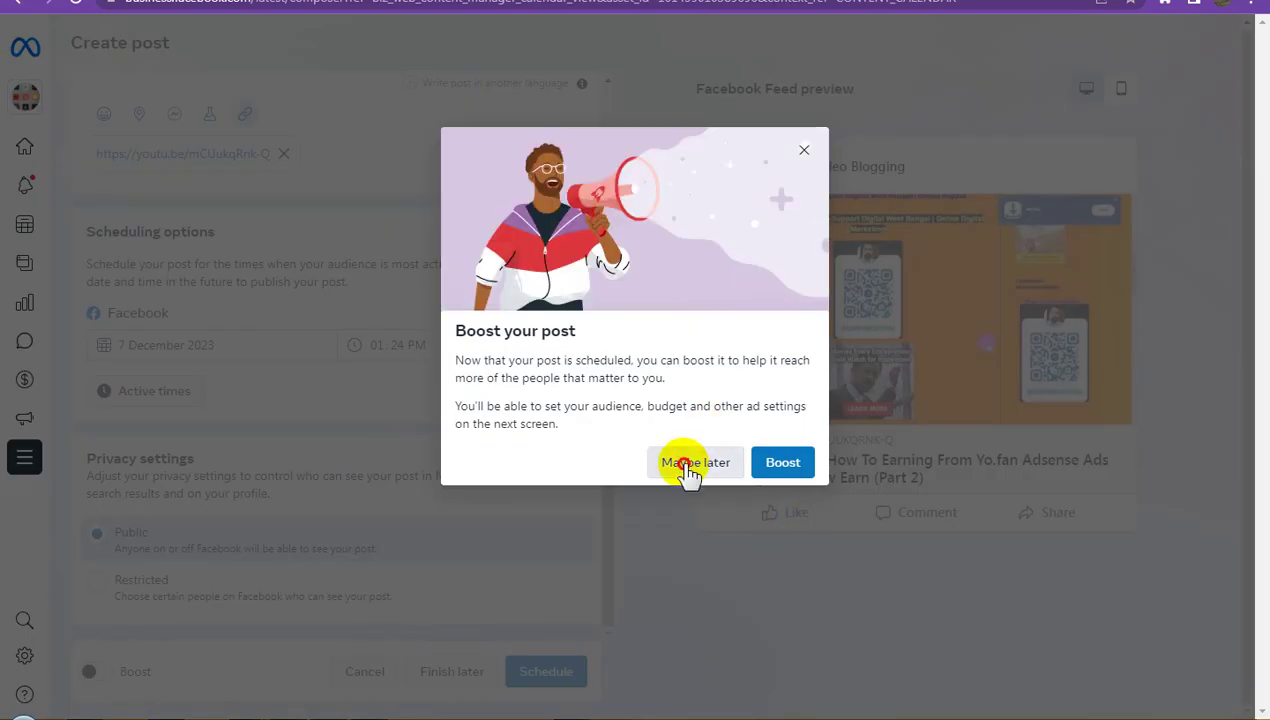
{"action": "left_click", "coordinate": [690, 463]}
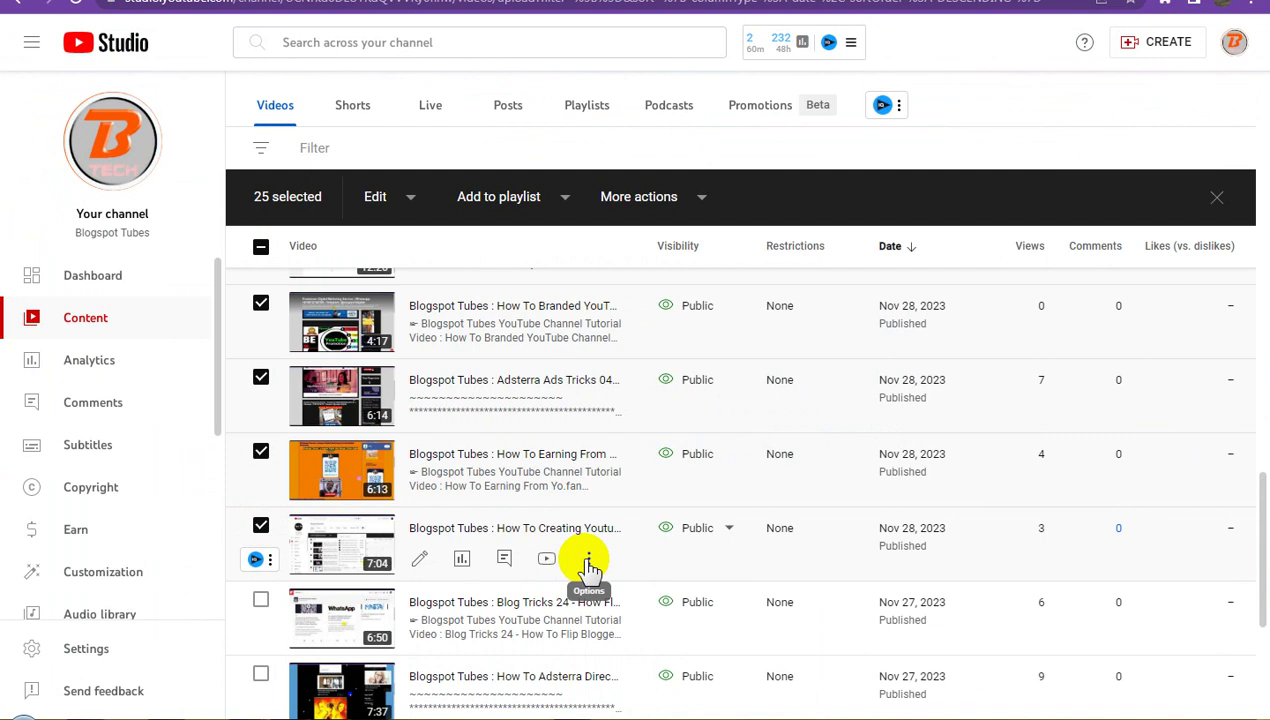
Copy the shareable link of the 7:04 How To Creating Youtube Video video and return to the Meta Business Suite Planner.
{"action": "left_click", "coordinate": [588, 560]}
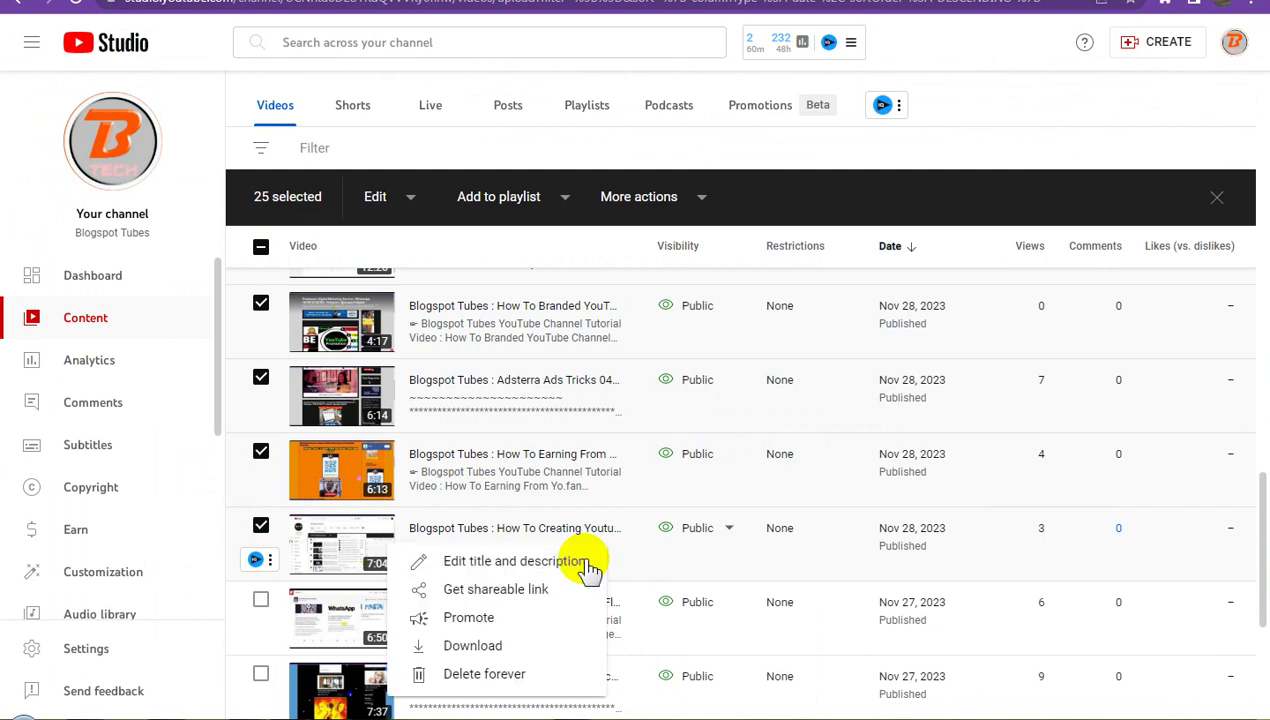
{"action": "left_click", "coordinate": [493, 598]}
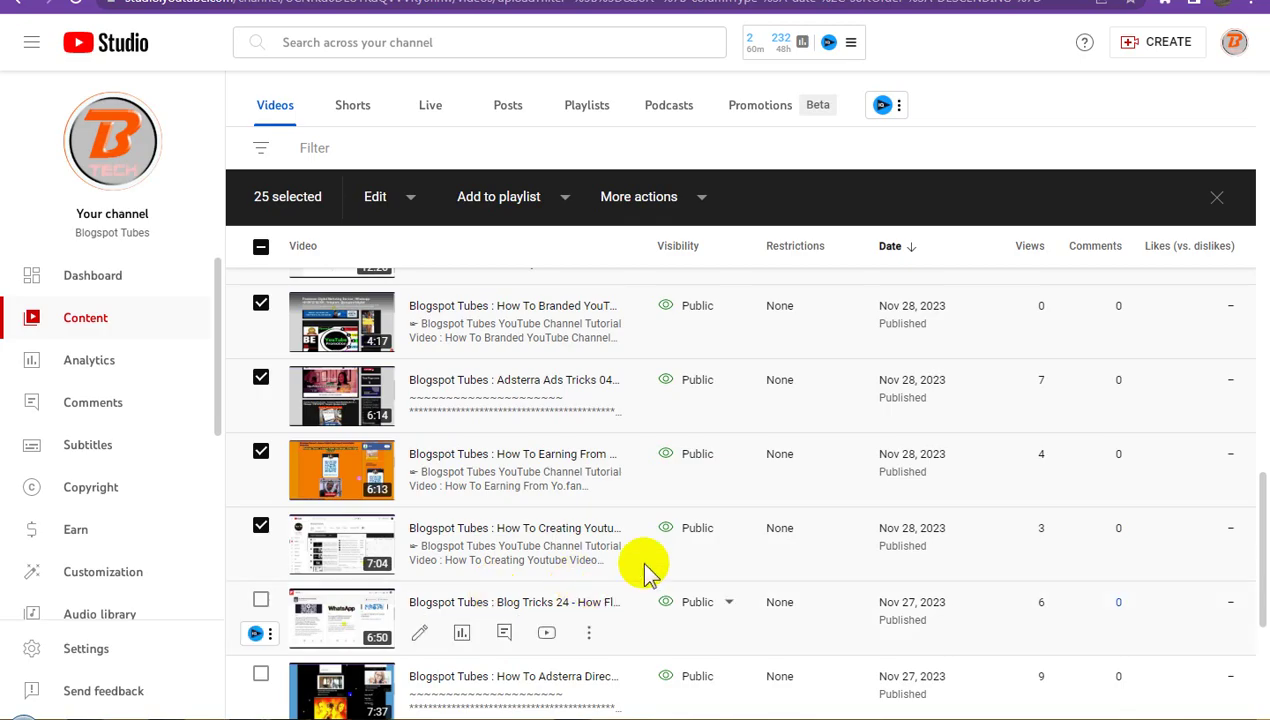
{"action": "left_click", "coordinate": [850, 3]}
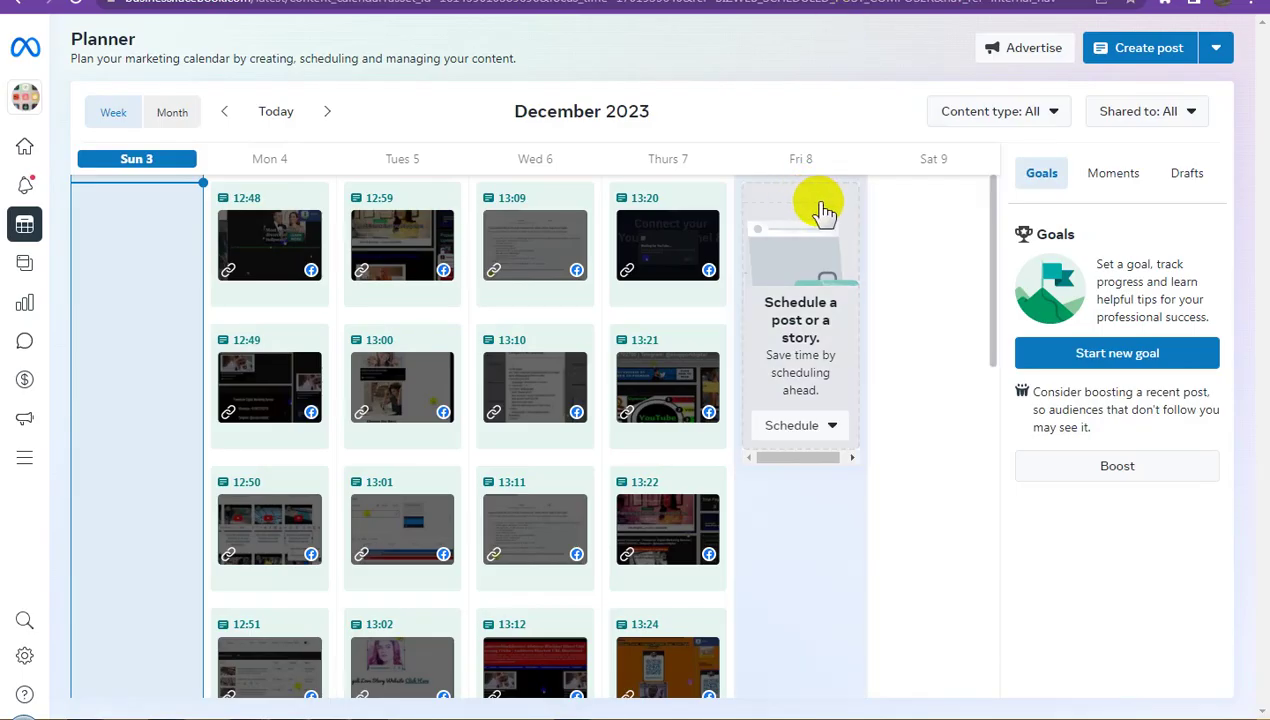
{"action": "left_click", "coordinate": [1165, 47]}
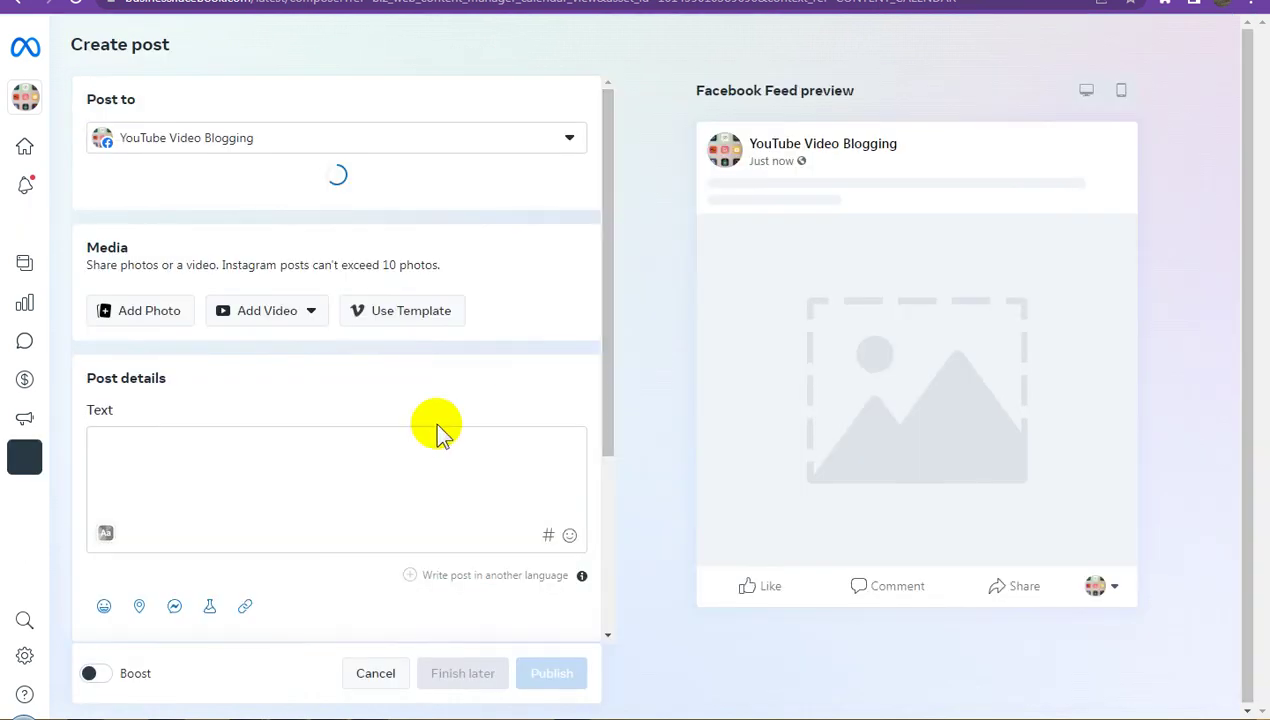
{"action": "left_click", "coordinate": [245, 607]}
{"action": "left_click", "coordinate": [591, 281]}
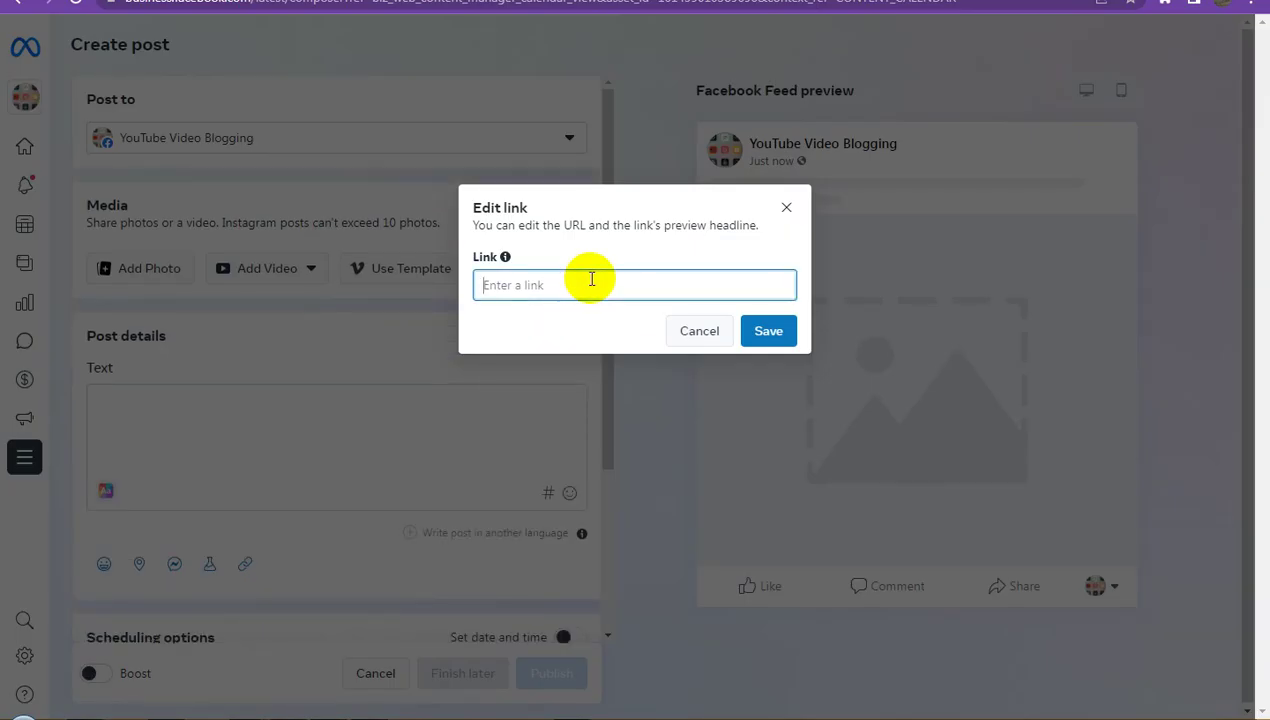
{"action": "type", "text": "https://youtu.be/Ds84ki5aivQ"}
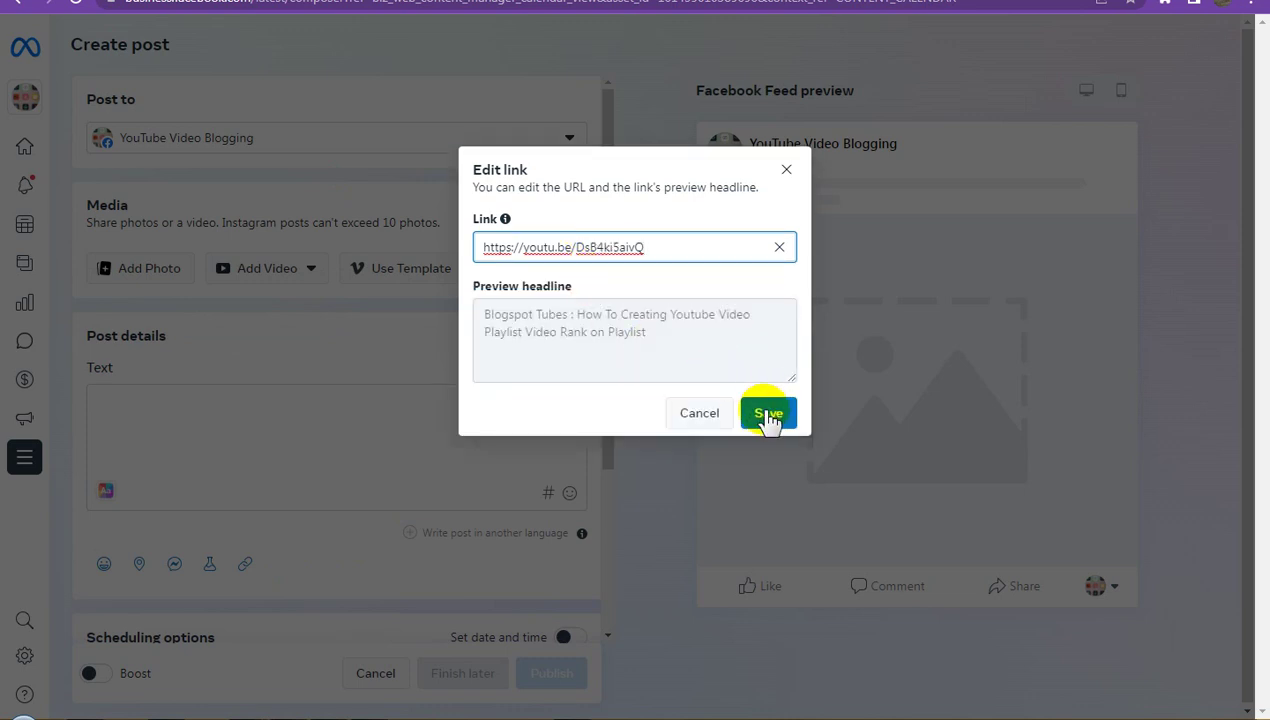
{"action": "left_click", "coordinate": [766, 414]}
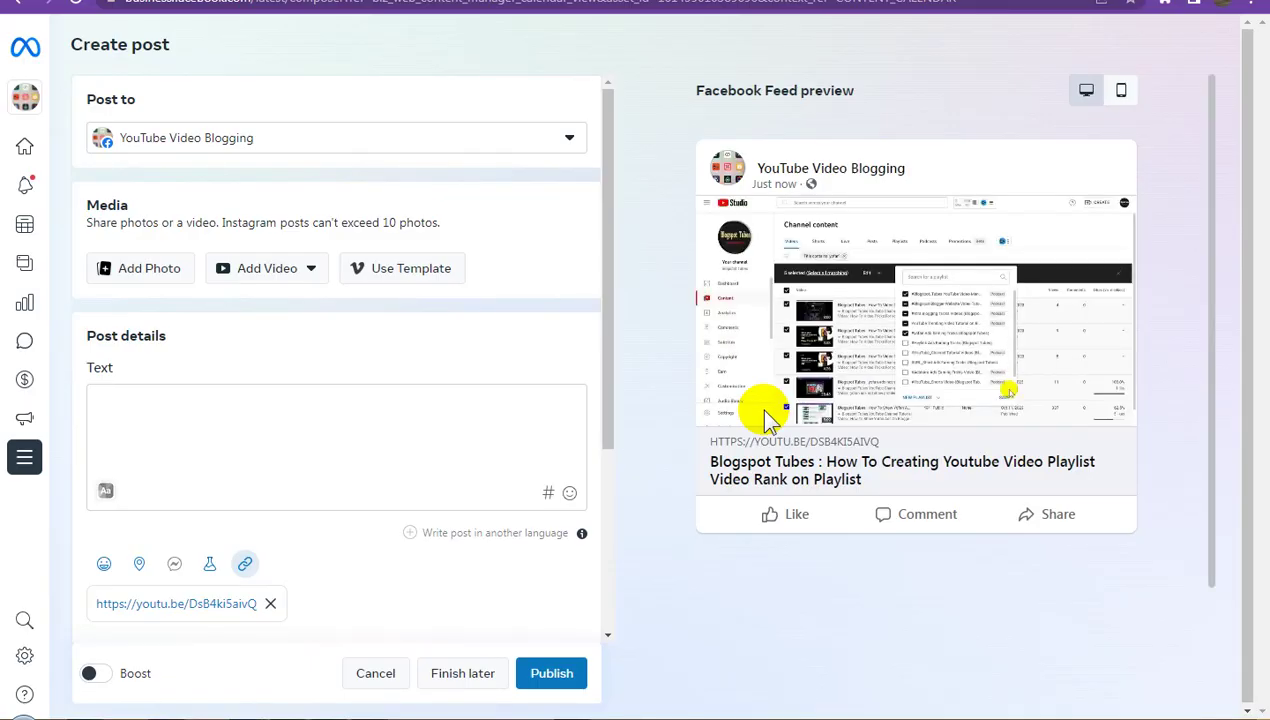
{"action": "scroll", "coordinate": [425, 448], "scroll_direction": "down", "scroll_amount": 3}
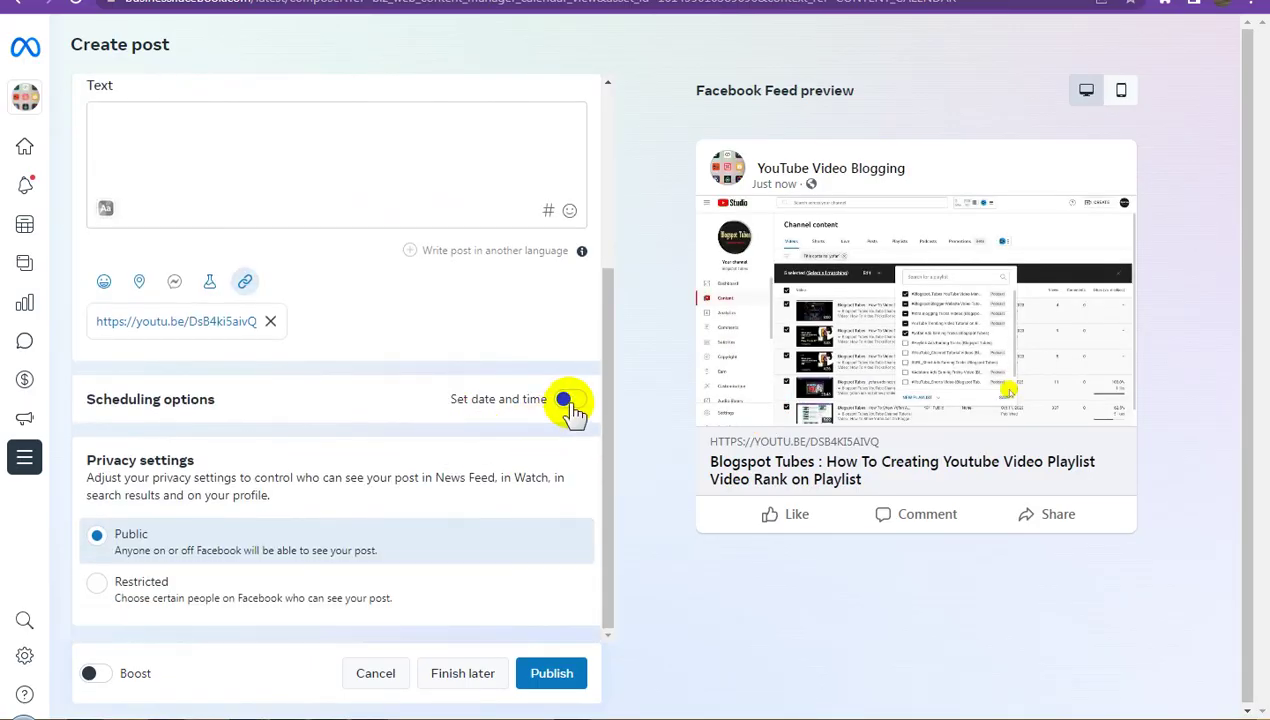
Schedule the post with the YouTube playlist video link for 7 December 2023 and decline boosting it.
{"action": "left_click", "coordinate": [568, 400]}
{"action": "scroll", "coordinate": [553, 417], "scroll_direction": "down", "scroll_amount": 3}
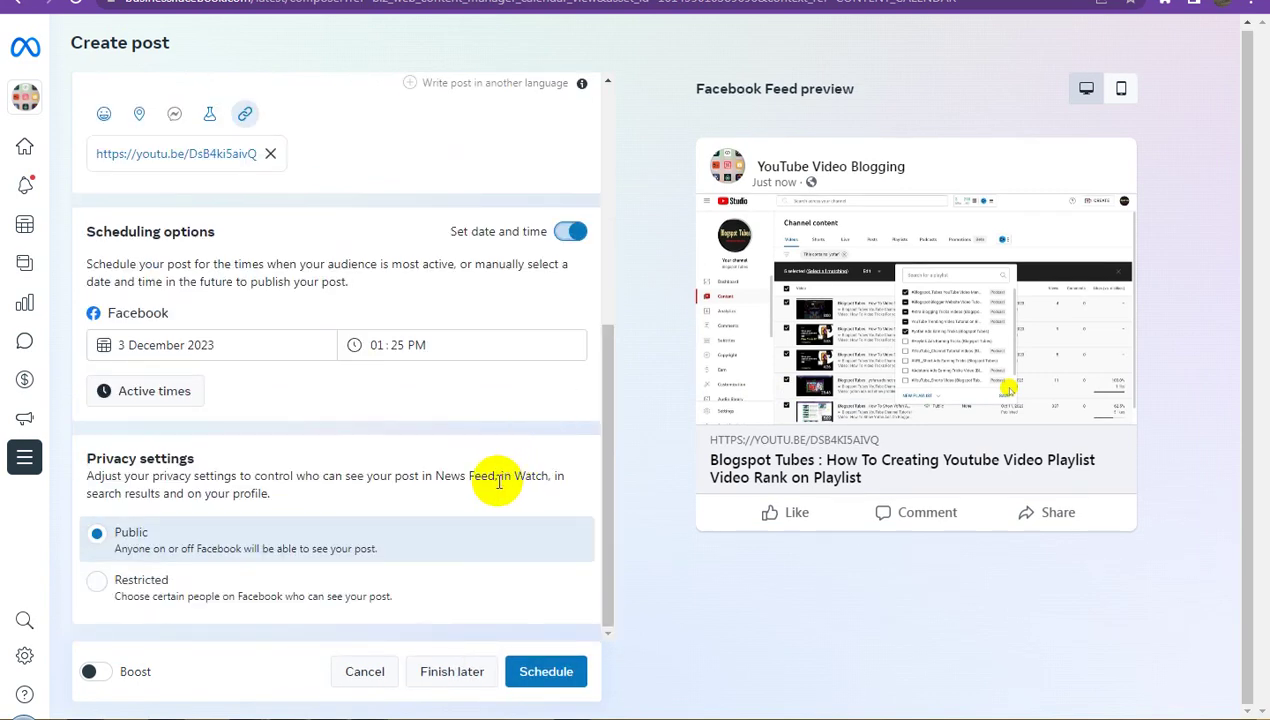
{"action": "left_click", "coordinate": [218, 345]}
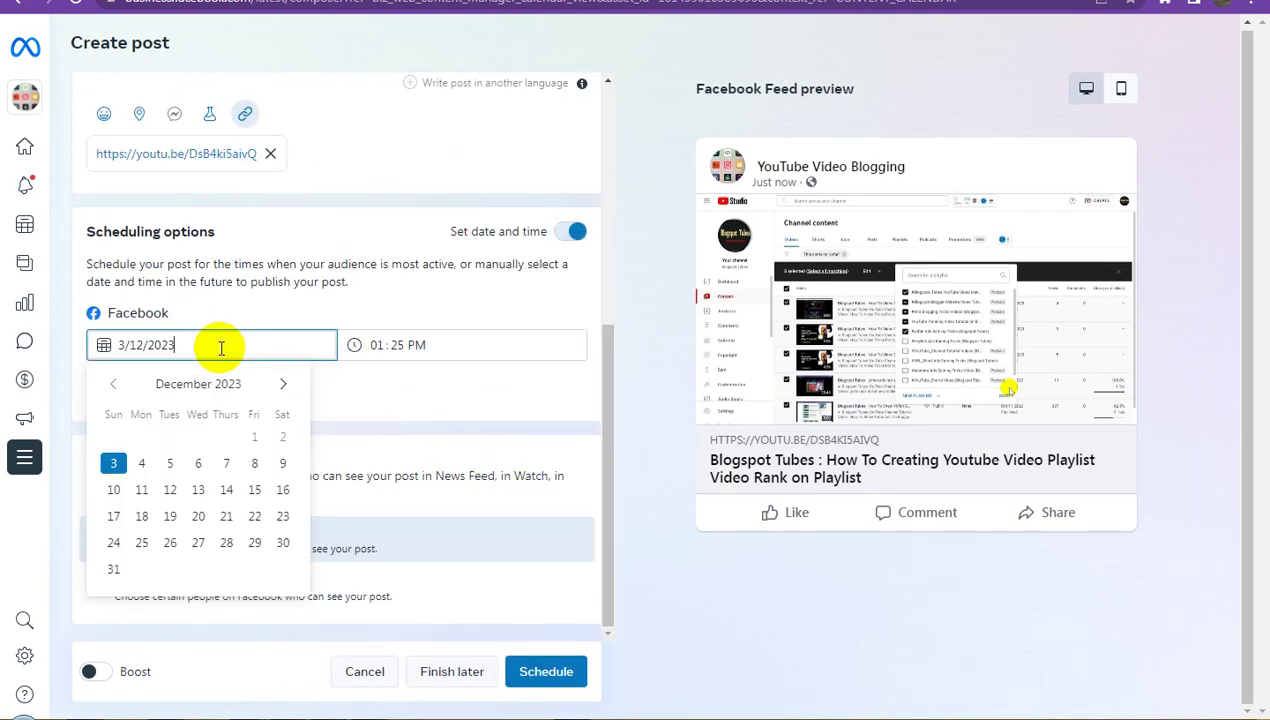
{"action": "left_click", "coordinate": [227, 464]}
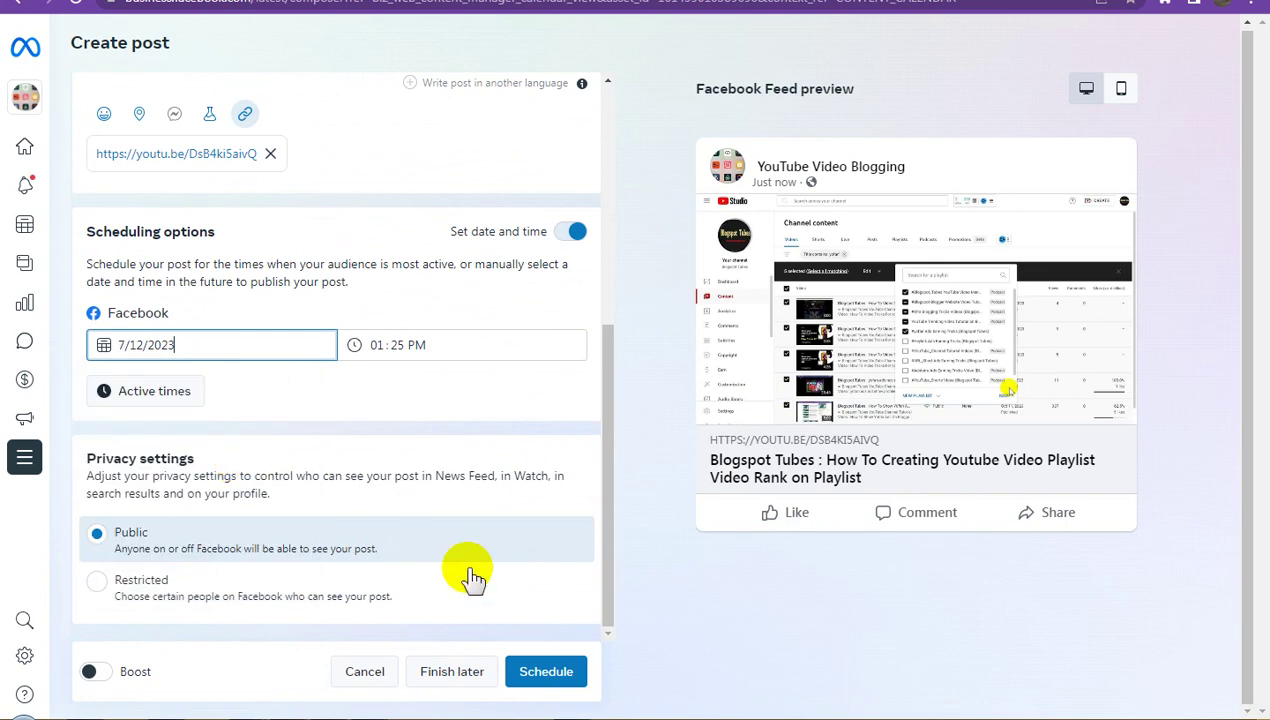
{"action": "left_click", "coordinate": [567, 677]}
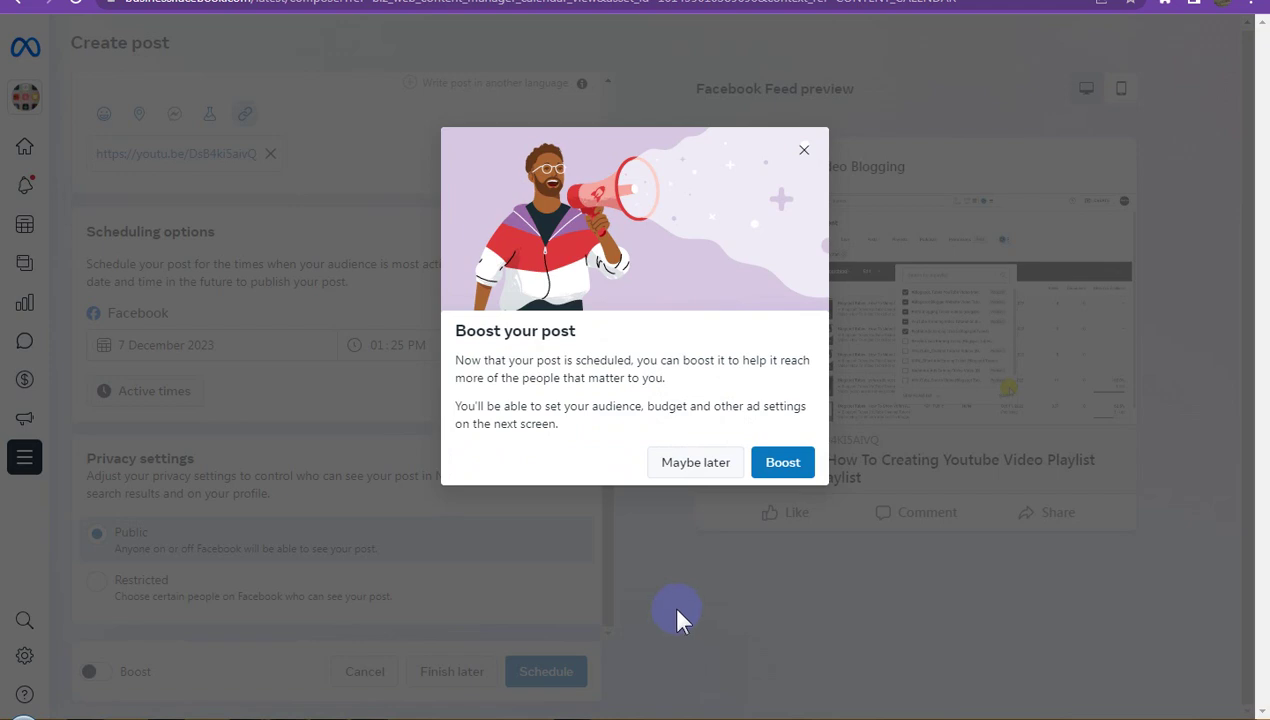
{"action": "left_click", "coordinate": [704, 466]}
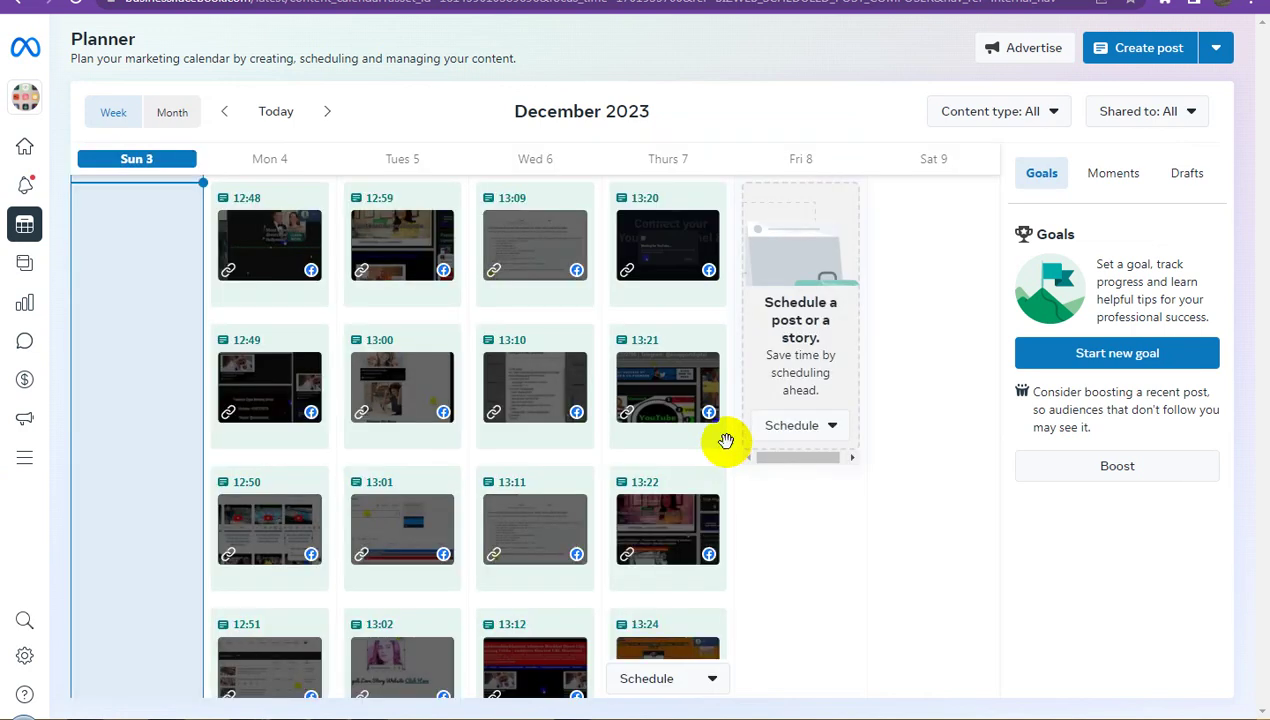
In YouTube Studio, mark the 6:50 Blog Tricks 24 video as selected and copy its shareable link.
{"action": "scroll", "coordinate": [790, 510], "scroll_direction": "down", "scroll_amount": 9}
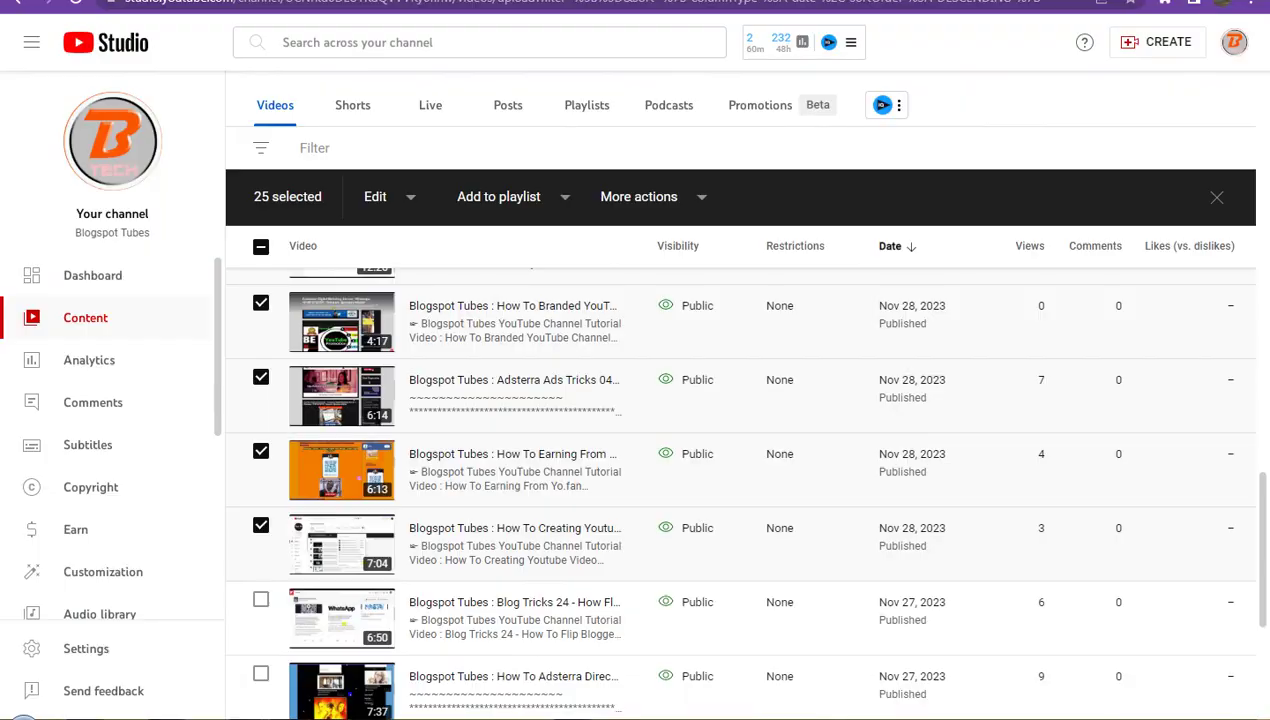
{"action": "scroll", "coordinate": [676, 459], "scroll_direction": "down", "scroll_amount": 3}
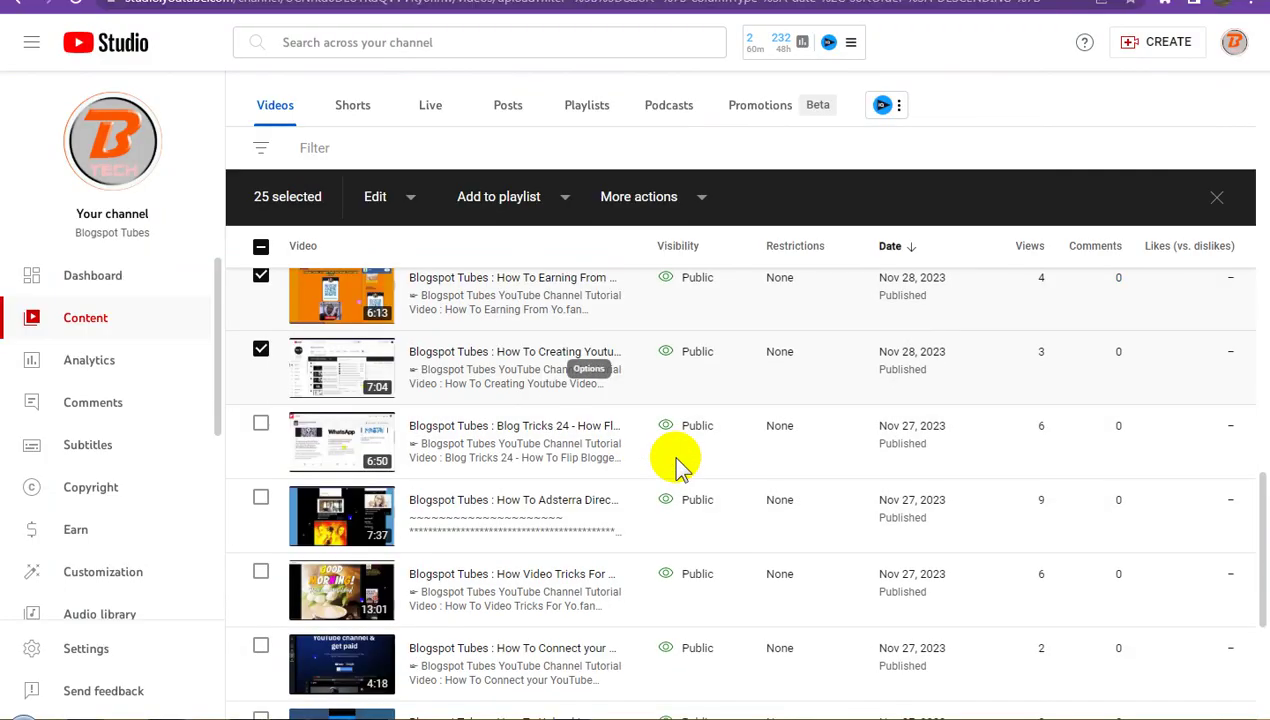
{"action": "left_click", "coordinate": [261, 424]}
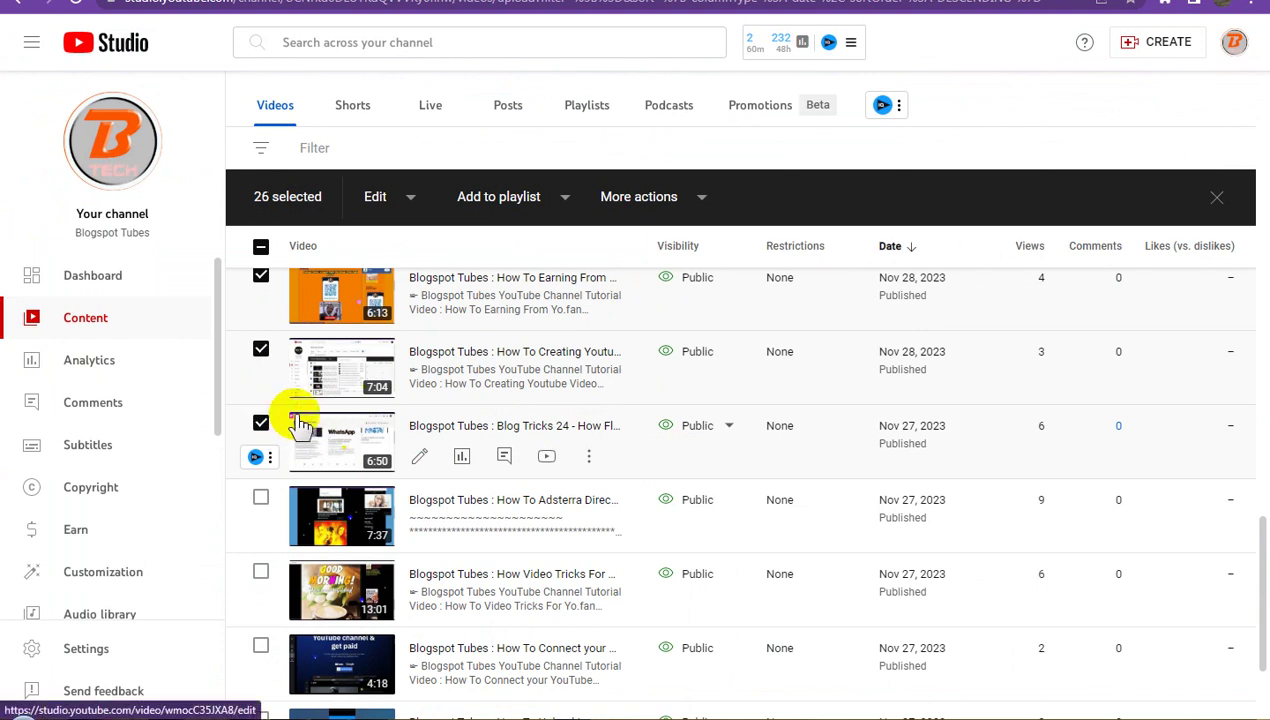
{"action": "left_click", "coordinate": [588, 458]}
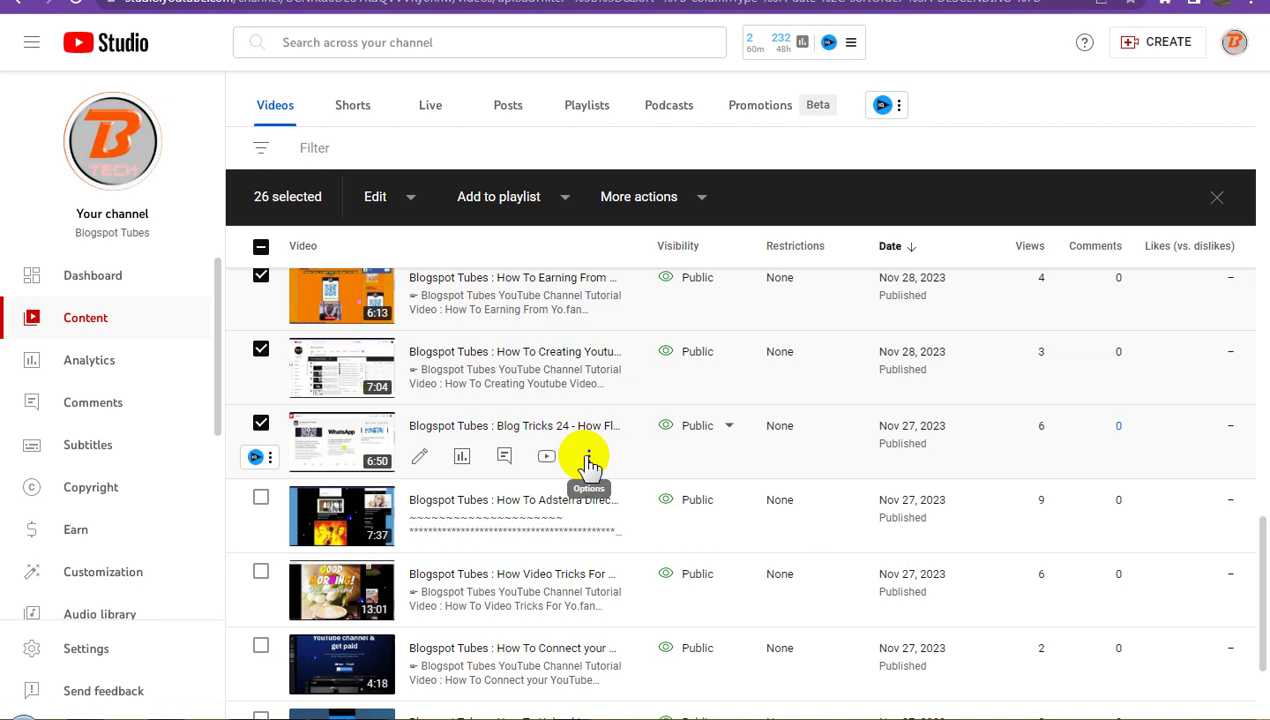
{"action": "left_click", "coordinate": [588, 458]}
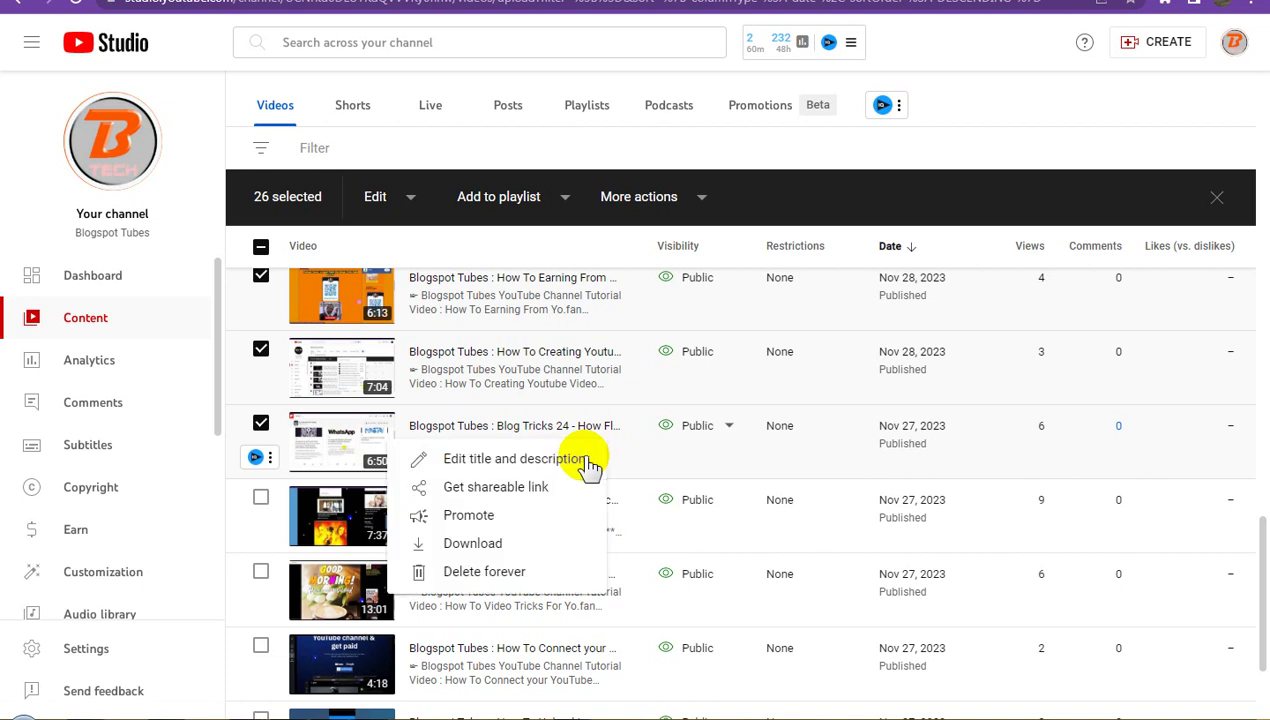
{"action": "left_click", "coordinate": [505, 488]}
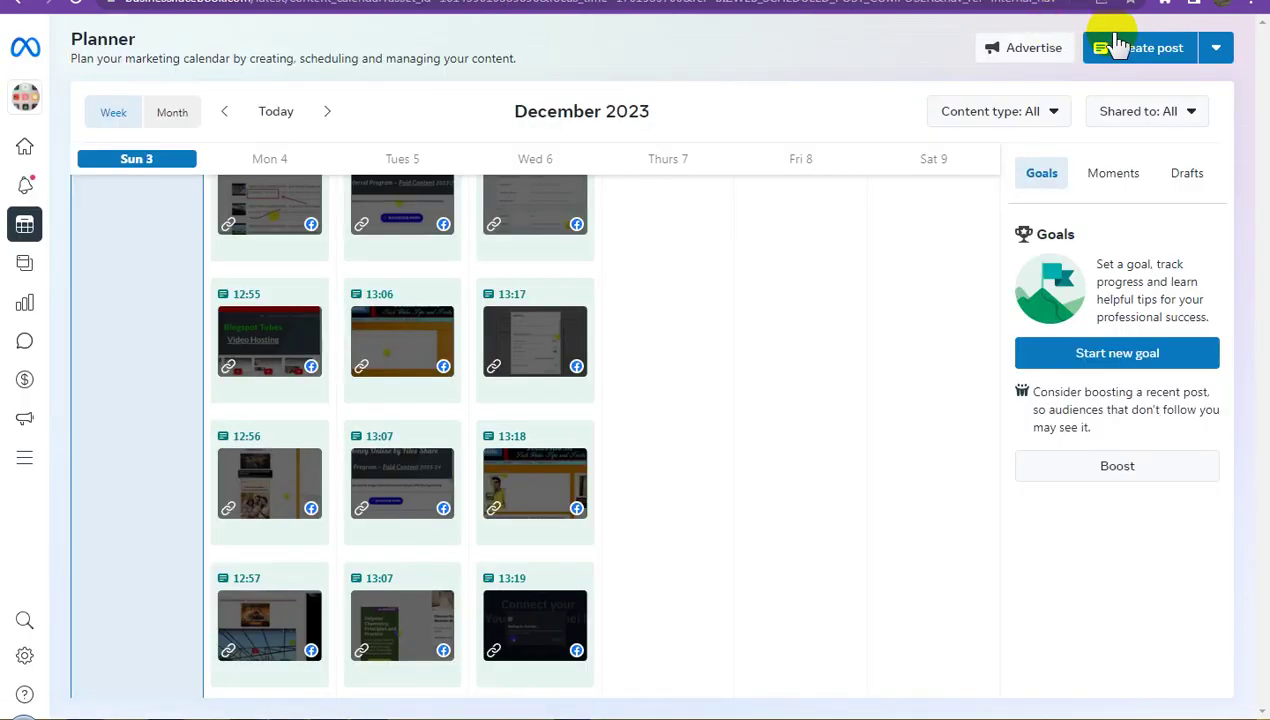
{"action": "left_click", "coordinate": [1130, 52]}
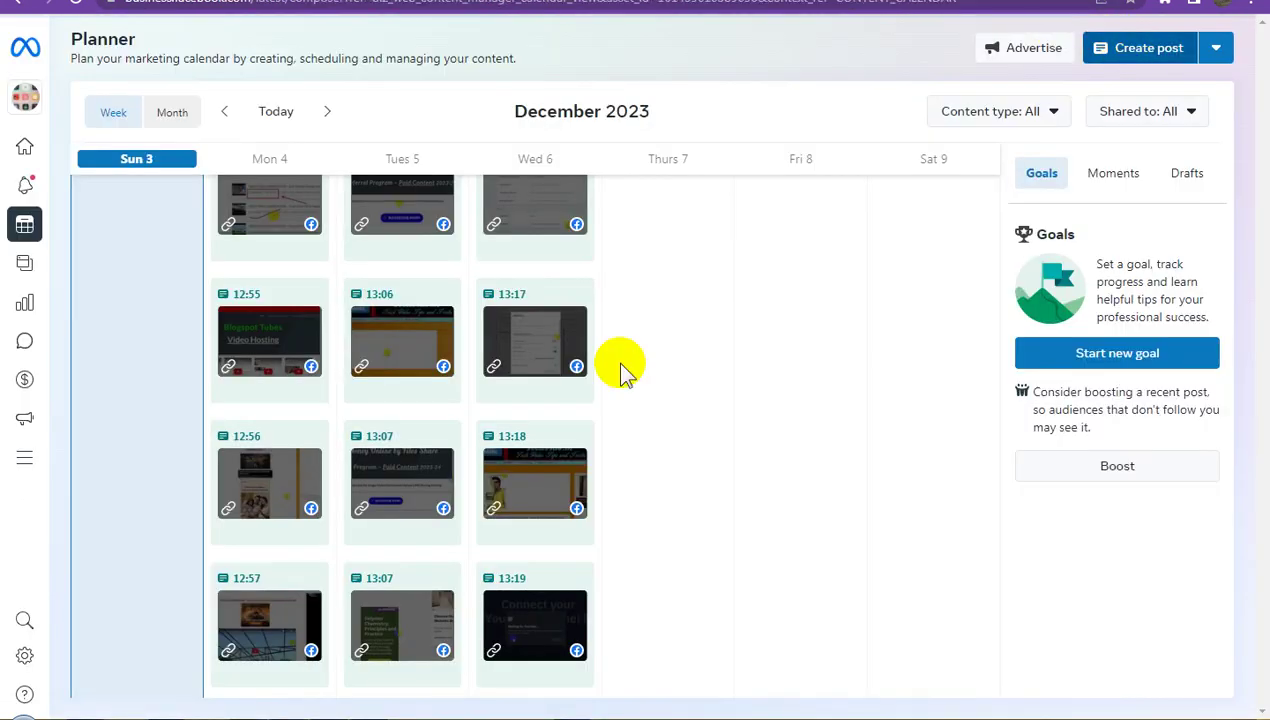
{"action": "mouse_move", "coordinate": [660, 385]}
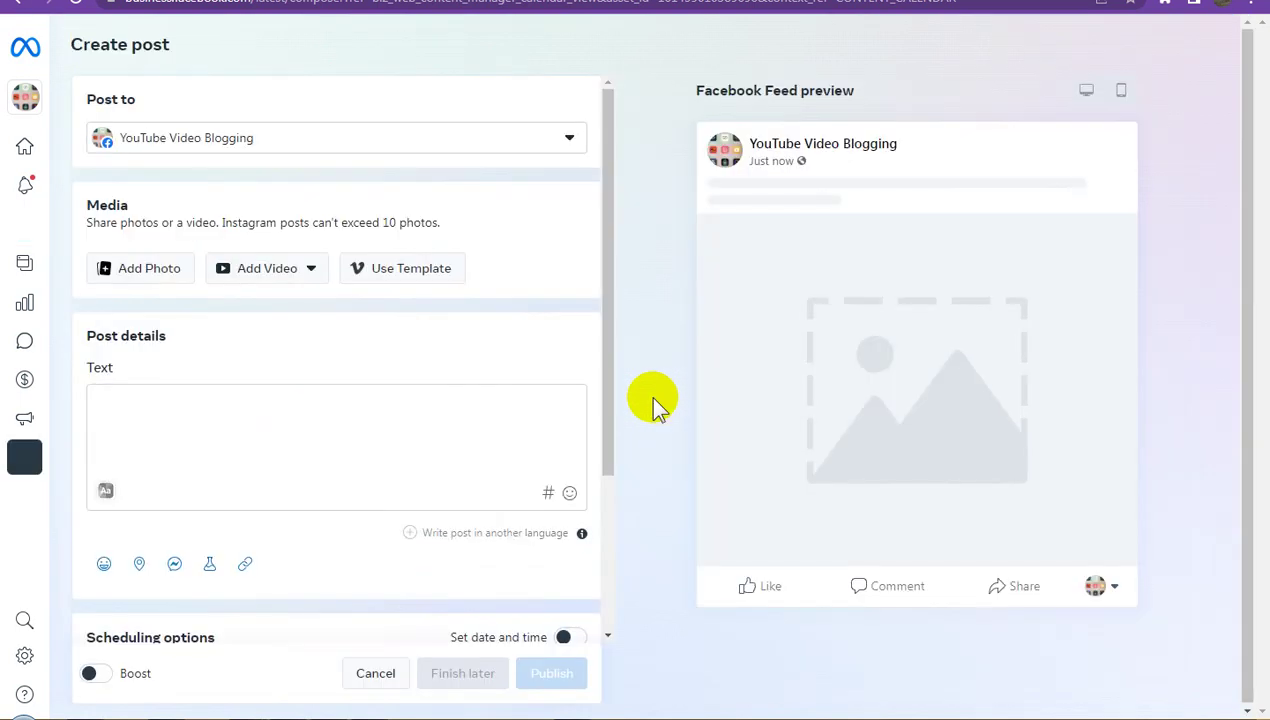
{"action": "left_click", "coordinate": [245, 565]}
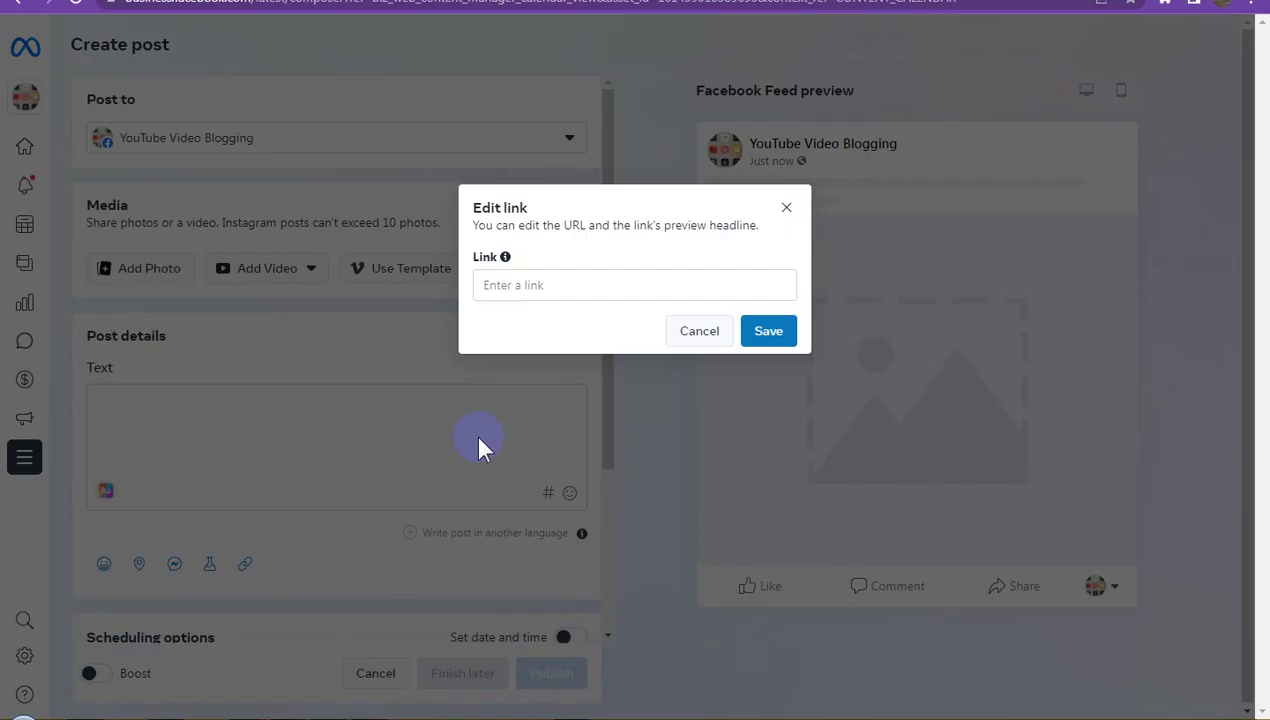
{"action": "left_click", "coordinate": [524, 285]}
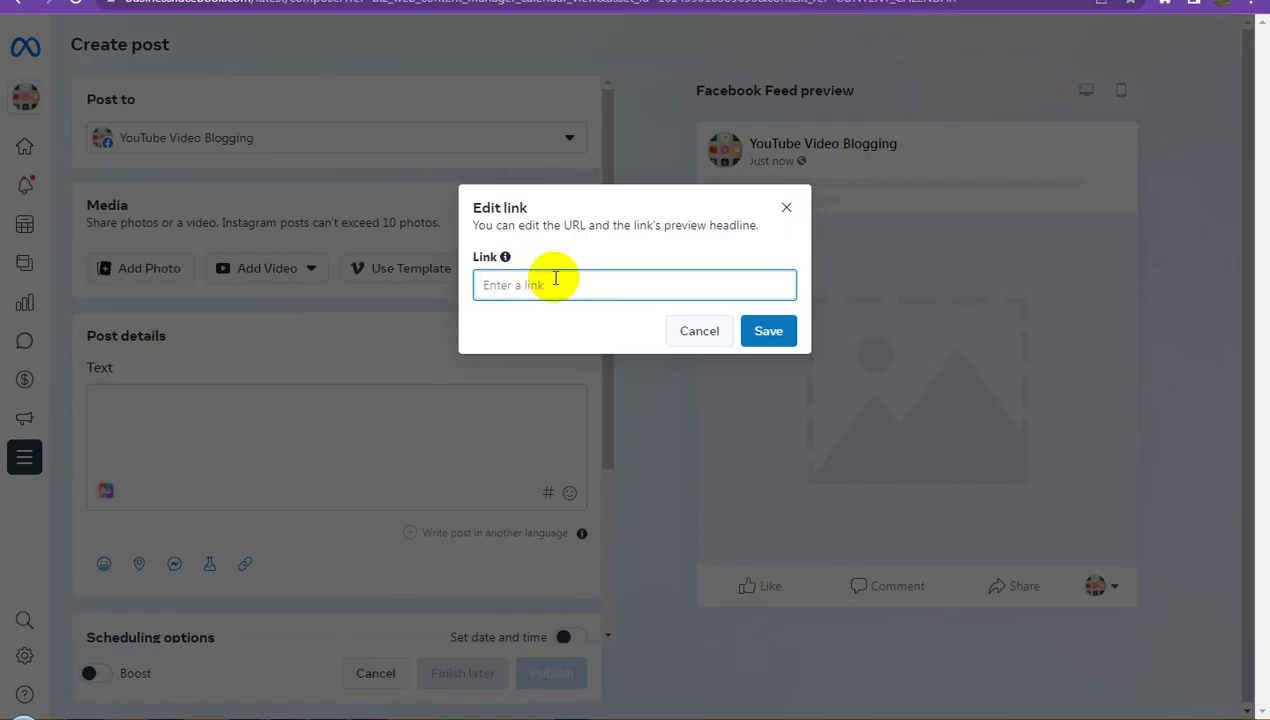
{"action": "type", "text": "https://youtu.be/wmocC35JXA8"}
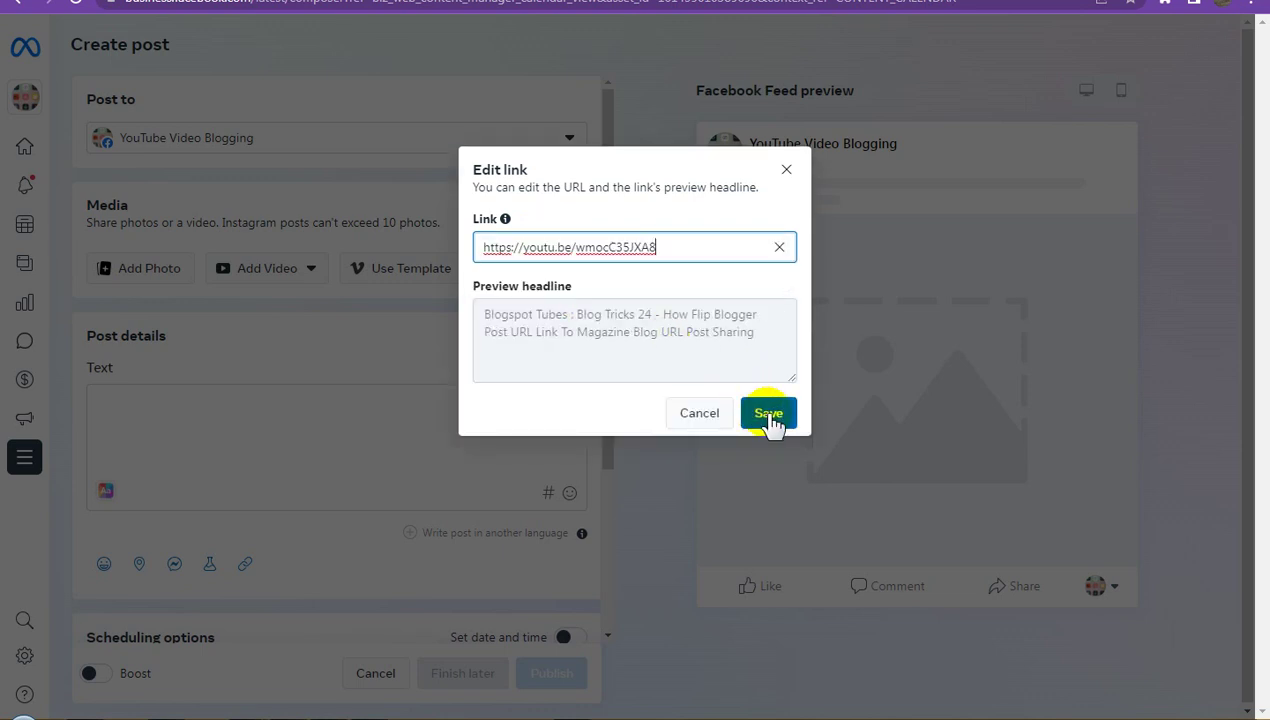
{"action": "left_click", "coordinate": [770, 416]}
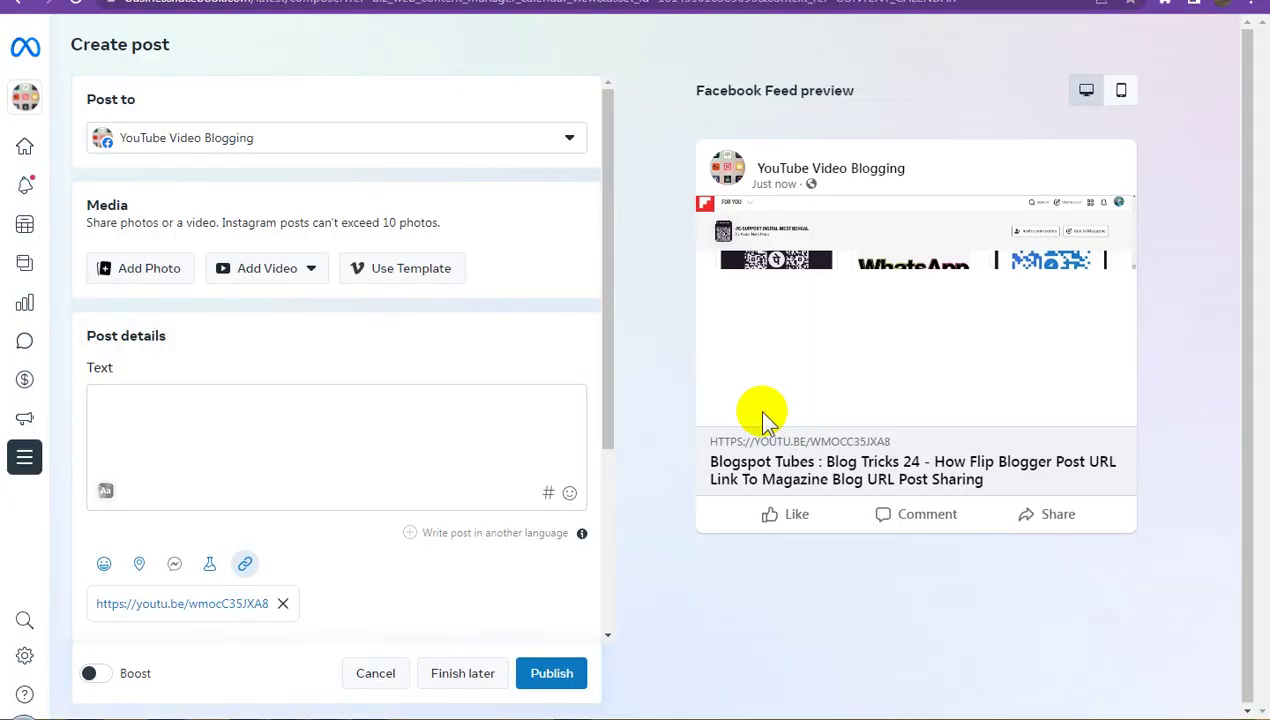
Schedule the post with the Blog Tricks 24 video link for 7 December 2023 and decline boosting it.
{"action": "scroll", "coordinate": [398, 545], "scroll_direction": "down", "scroll_amount": 3}
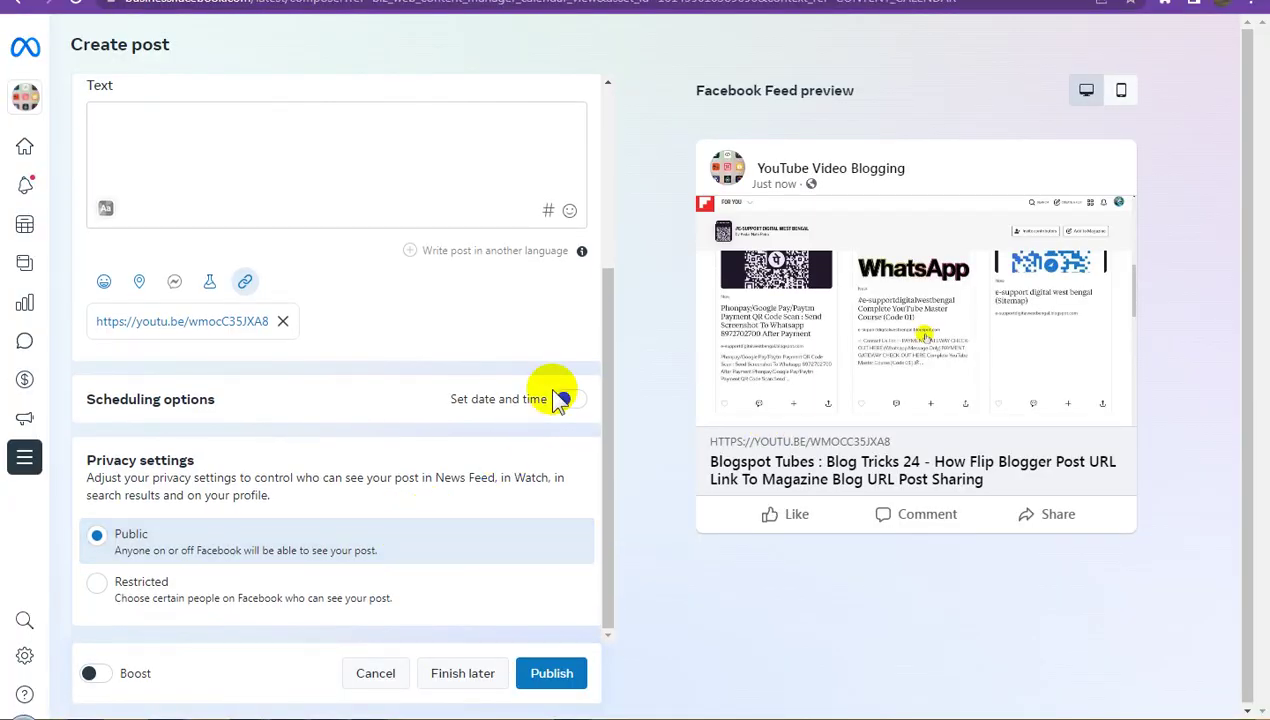
{"action": "left_click", "coordinate": [565, 402]}
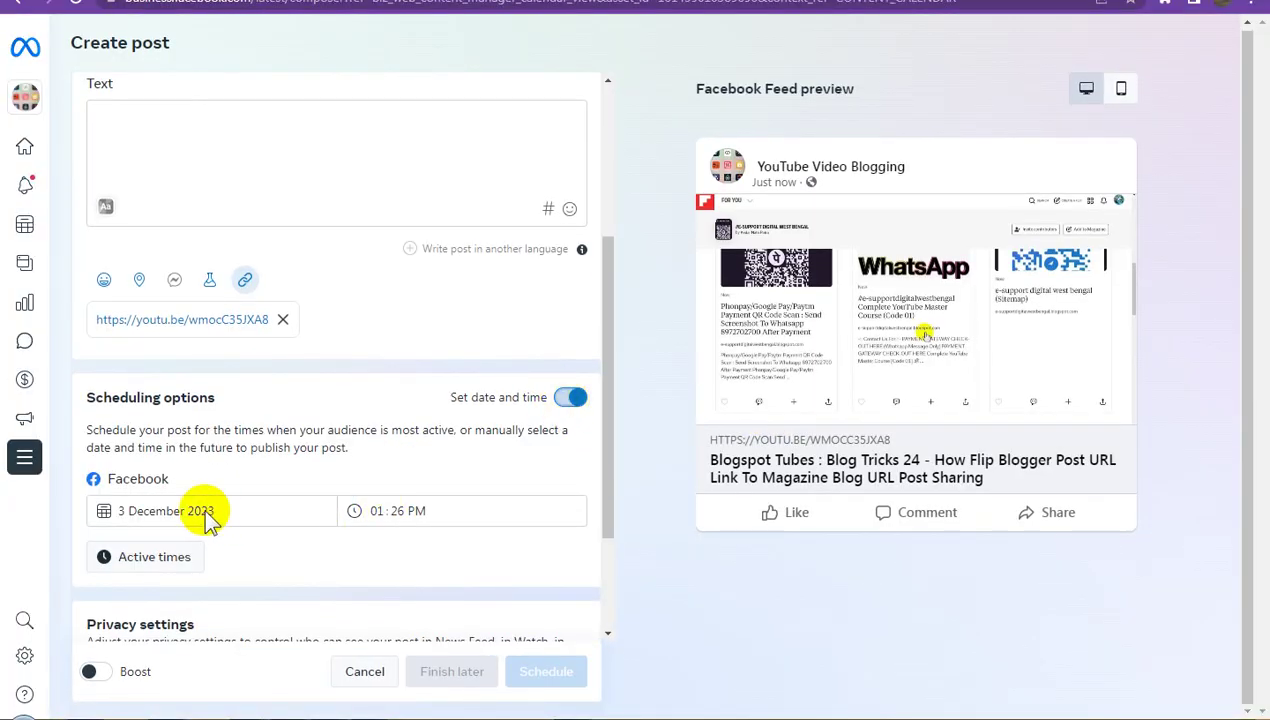
{"action": "scroll", "coordinate": [205, 510], "scroll_direction": "down", "scroll_amount": 2}
{"action": "left_click", "coordinate": [225, 342]}
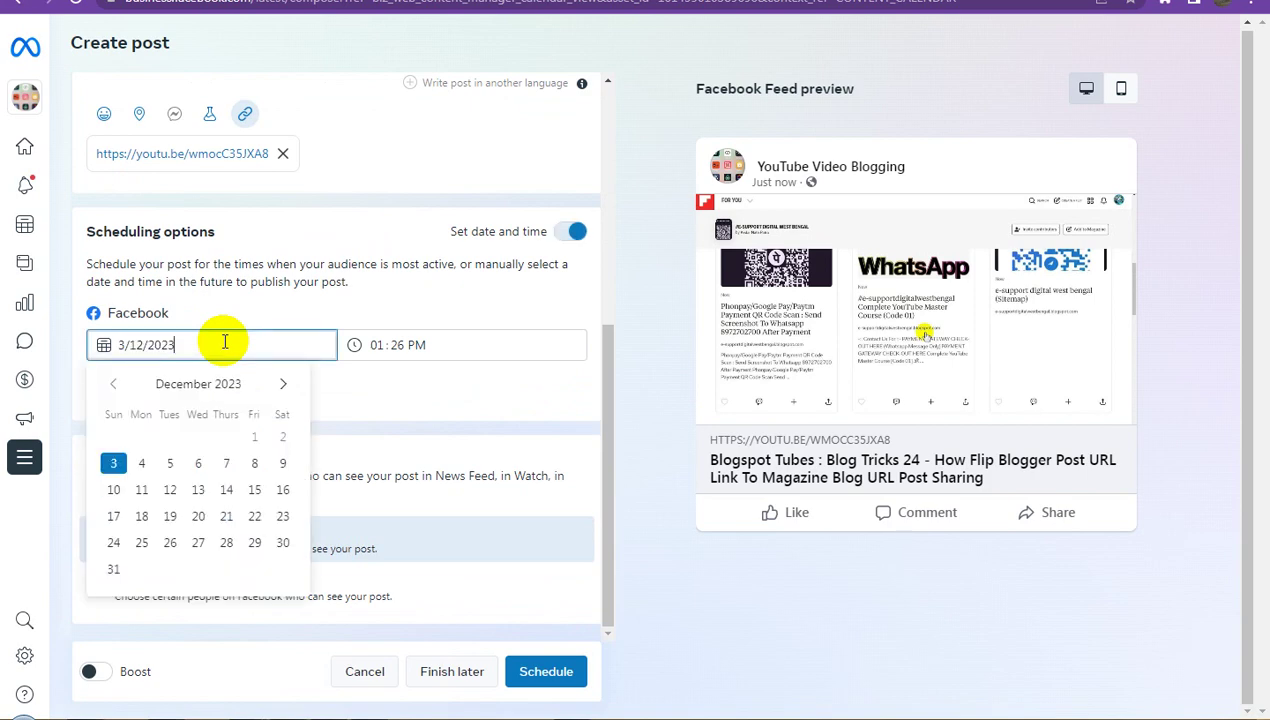
{"action": "left_click", "coordinate": [234, 466]}
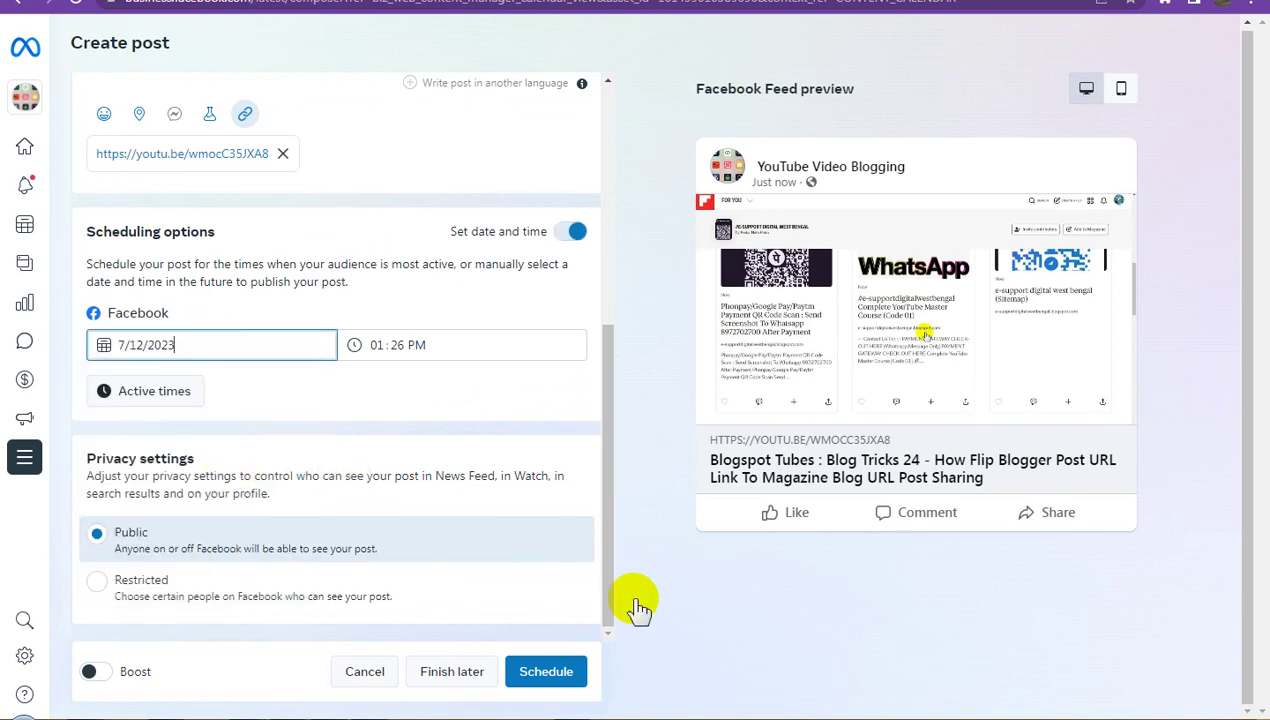
{"action": "left_click", "coordinate": [577, 680]}
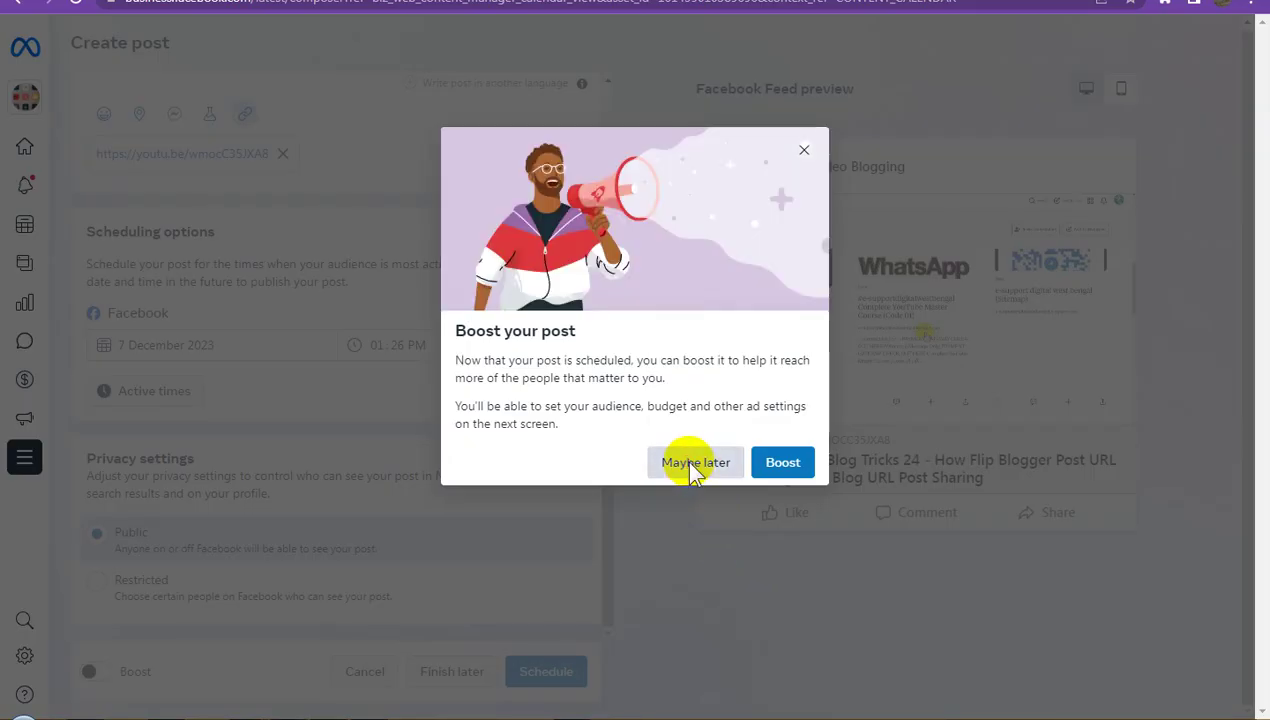
{"action": "left_click", "coordinate": [690, 465]}
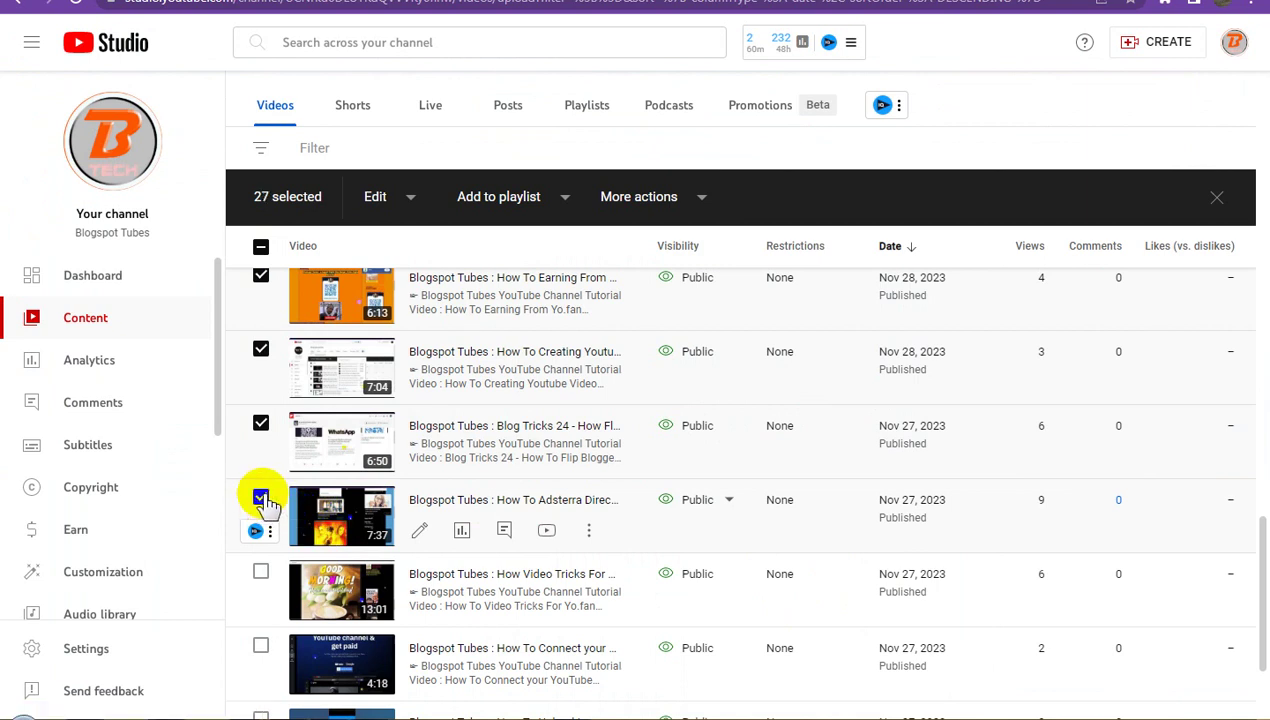
{"action": "left_click", "coordinate": [589, 533]}
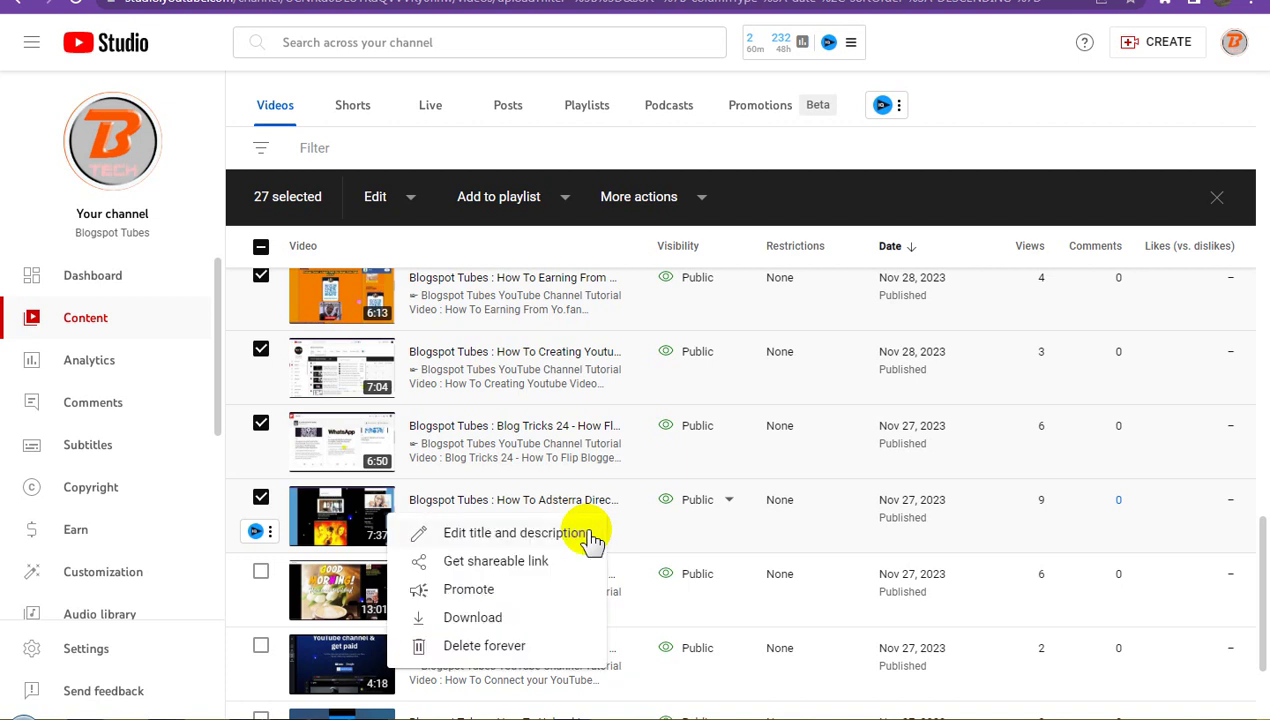
{"action": "left_click", "coordinate": [504, 566]}
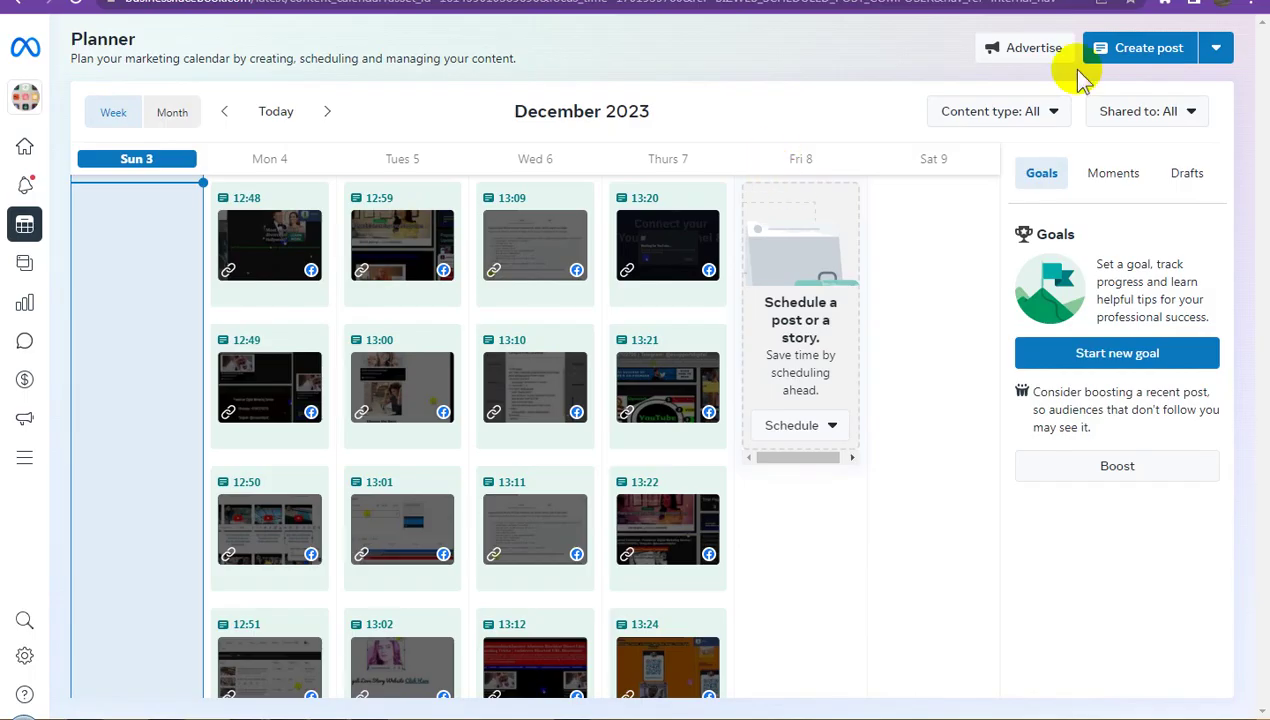
{"action": "left_click", "coordinate": [1130, 60]}
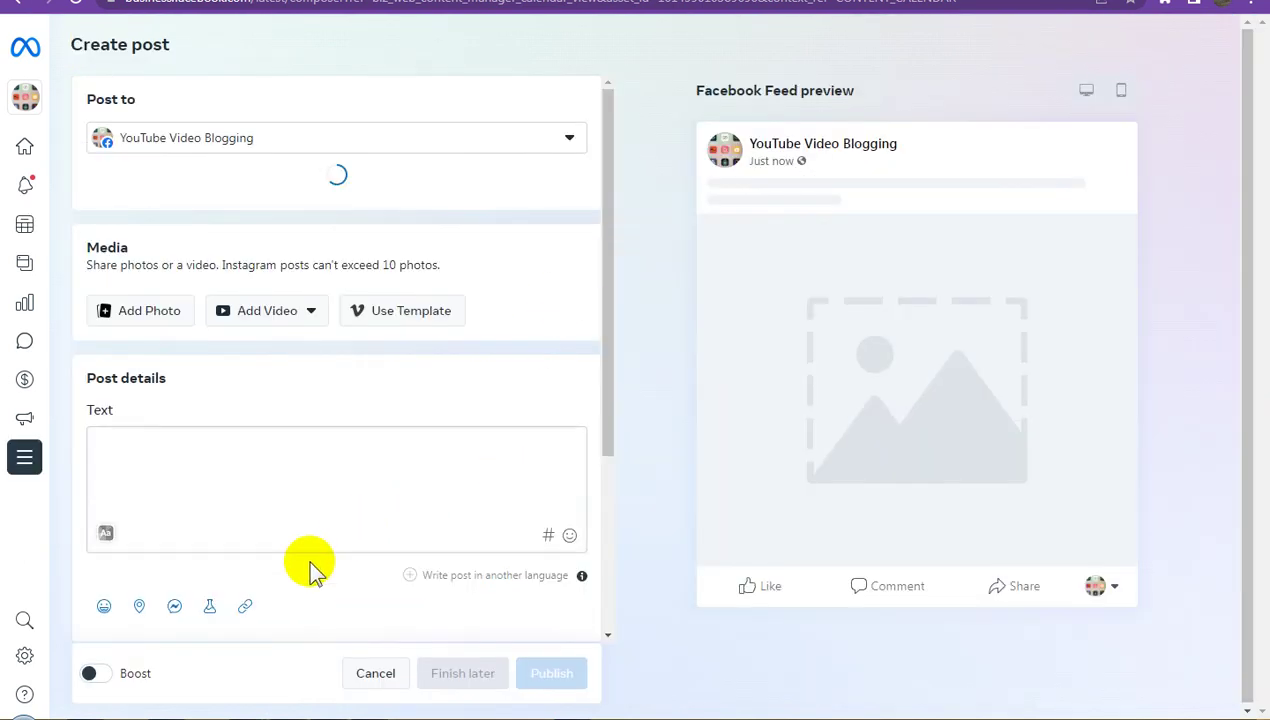
{"action": "left_click", "coordinate": [245, 606]}
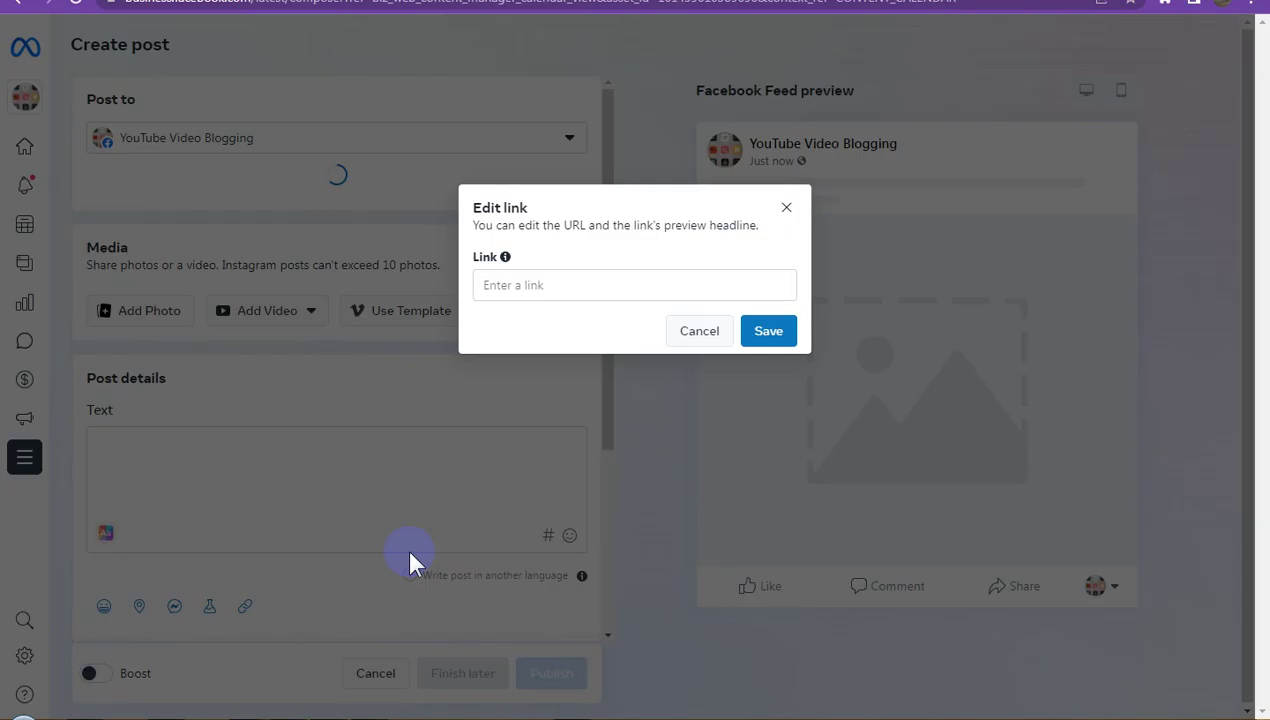
{"action": "left_click", "coordinate": [575, 285]}
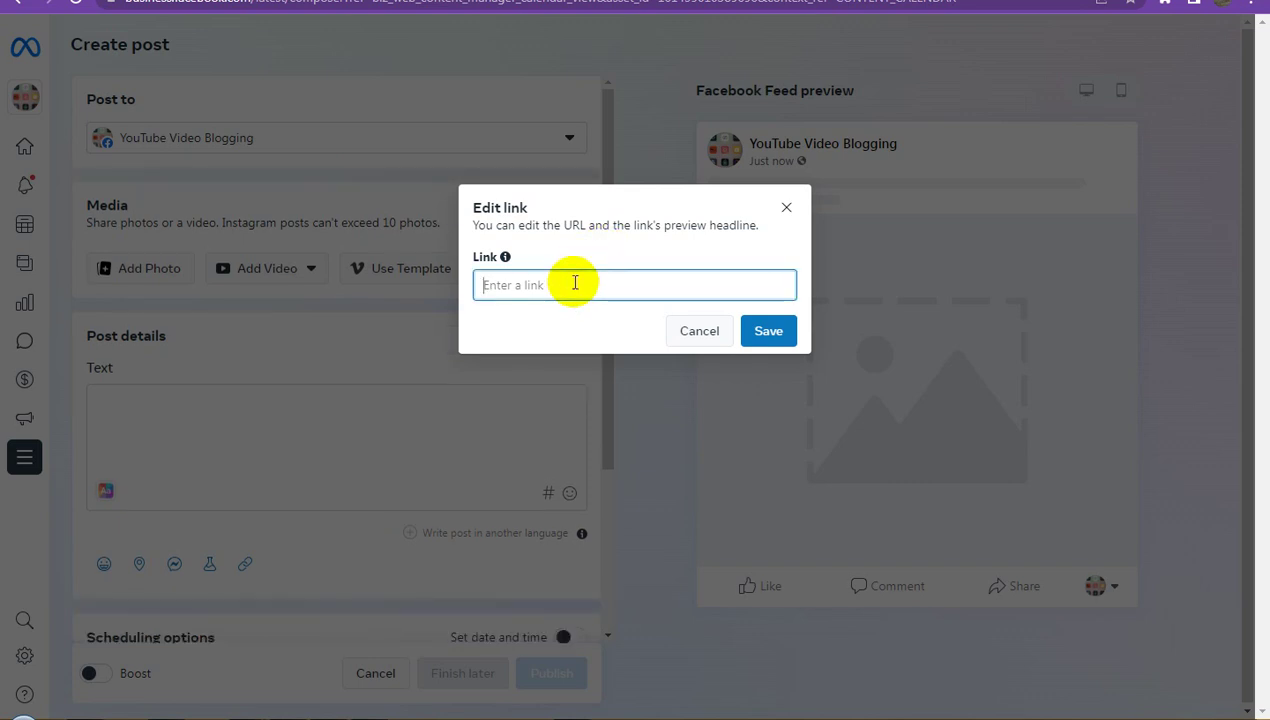
{"action": "type", "text": "https://youtu.be/ErRzY2oNLUM"}
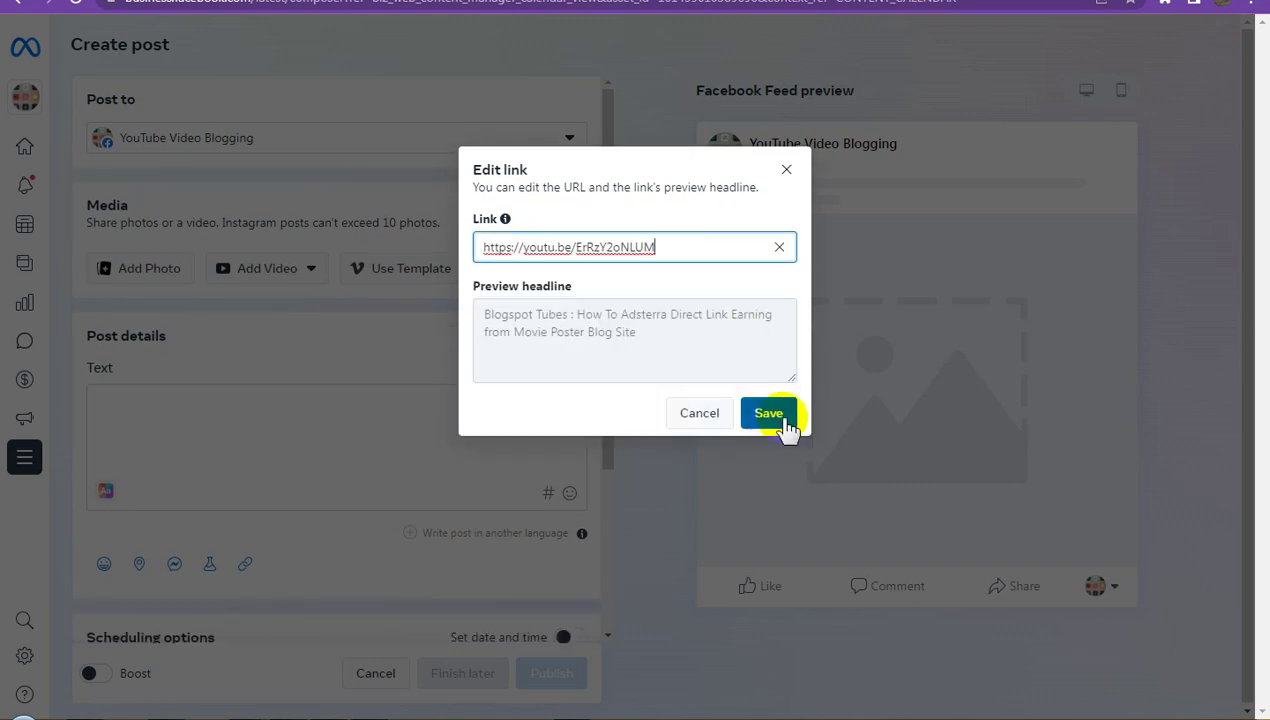
{"action": "left_click", "coordinate": [775, 418]}
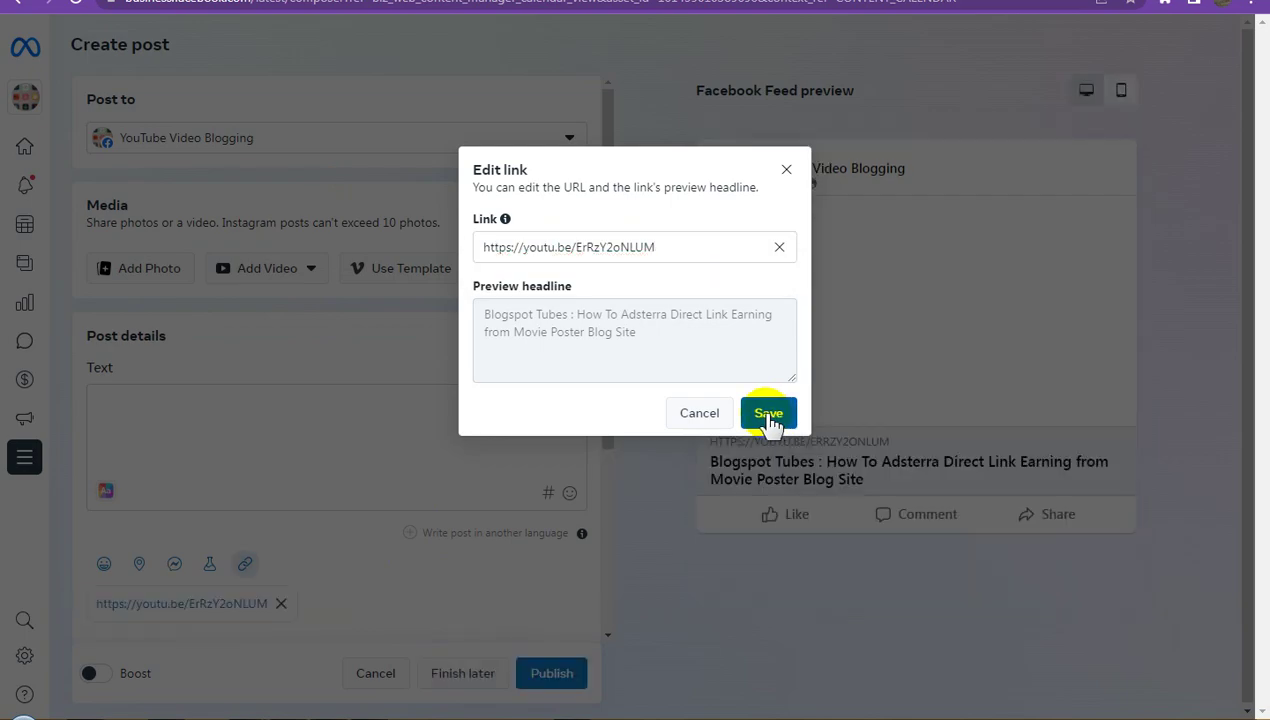
Schedule the post with the Adsterra Direct Link video link for 7 December 2023 and decline boosting it.
{"action": "scroll", "coordinate": [470, 577], "scroll_direction": "down", "scroll_amount": 2}
{"action": "scroll", "coordinate": [480, 577], "scroll_direction": "down", "scroll_amount": 1}
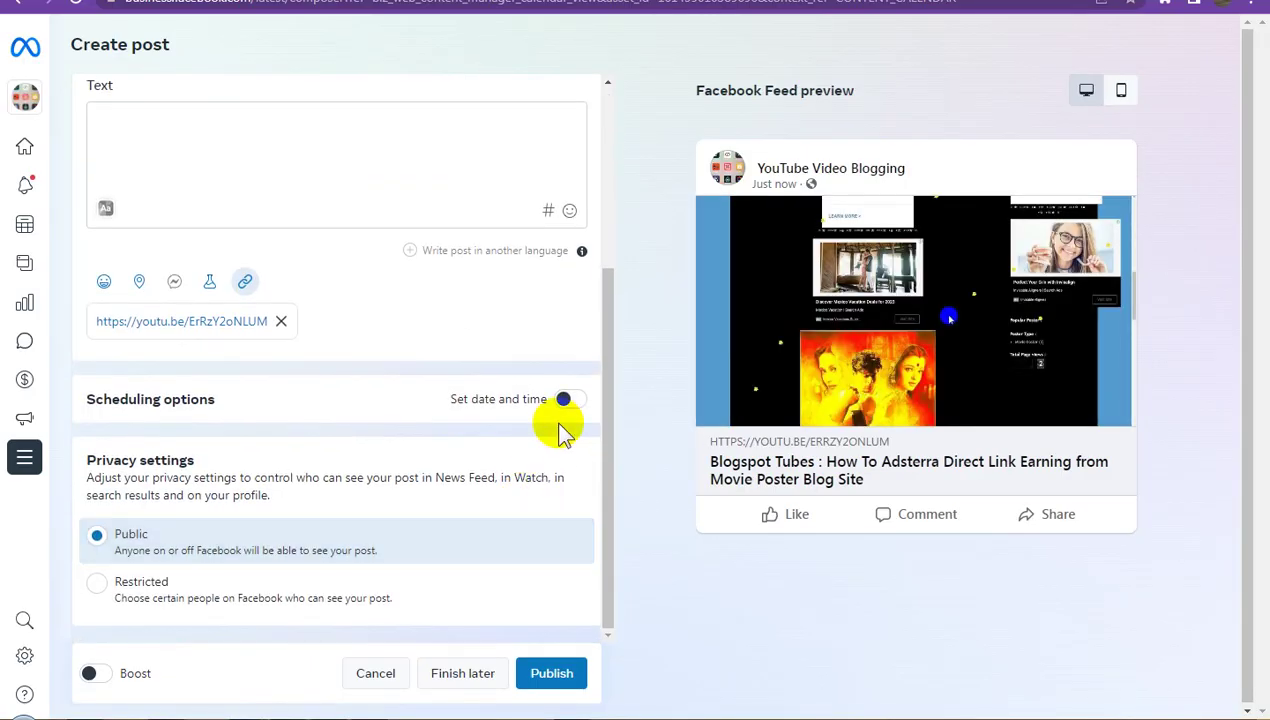
{"action": "left_click", "coordinate": [564, 400]}
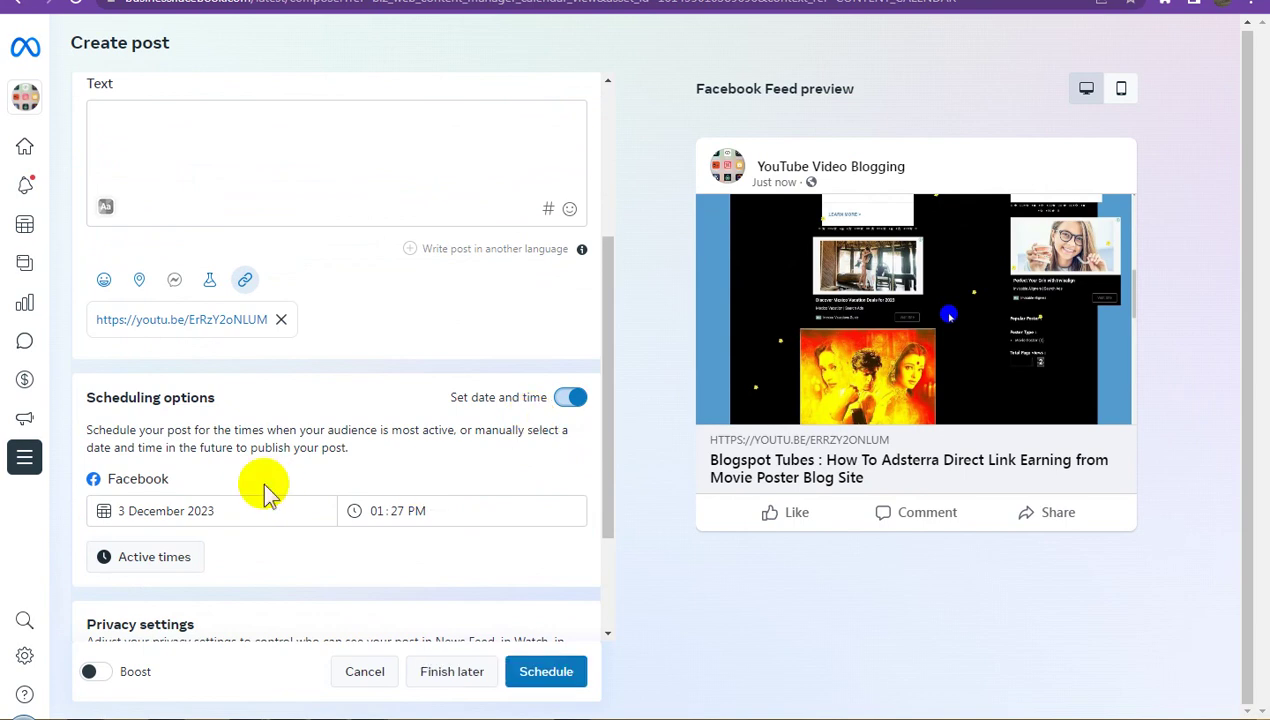
{"action": "scroll", "coordinate": [264, 485], "scroll_direction": "down", "scroll_amount": 2}
{"action": "left_click", "coordinate": [265, 339]}
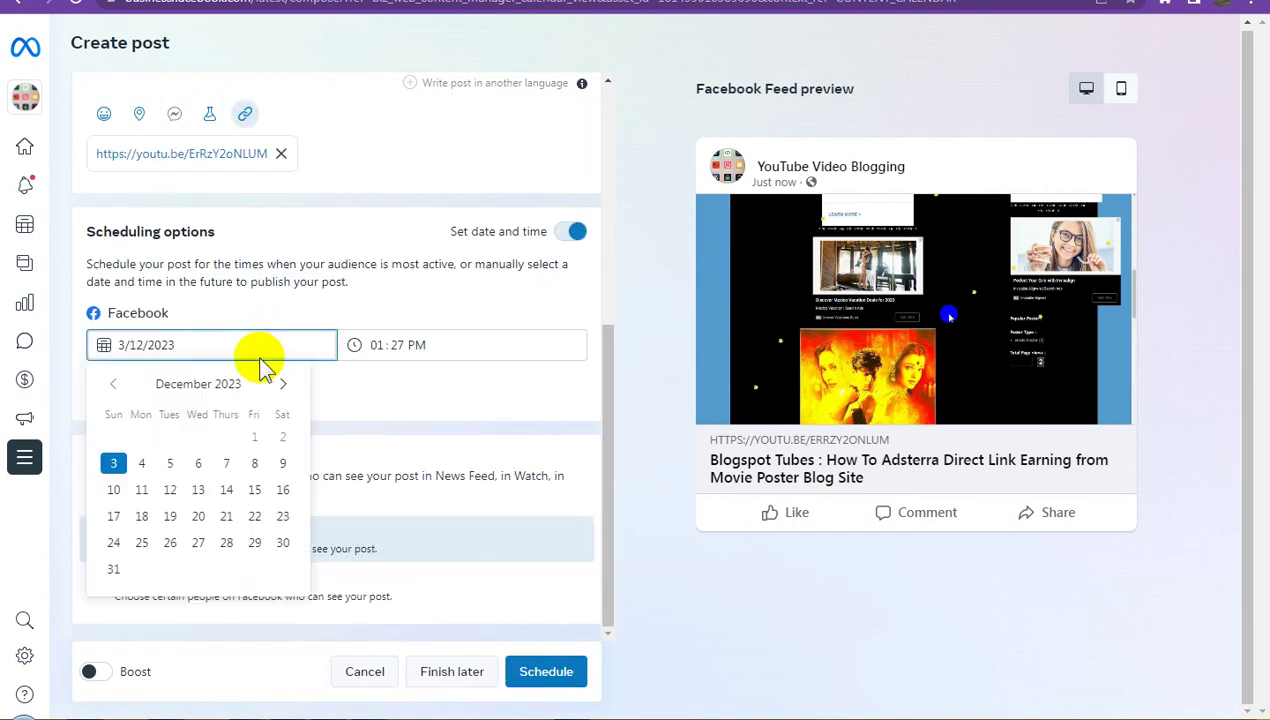
{"action": "left_click", "coordinate": [357, 477]}
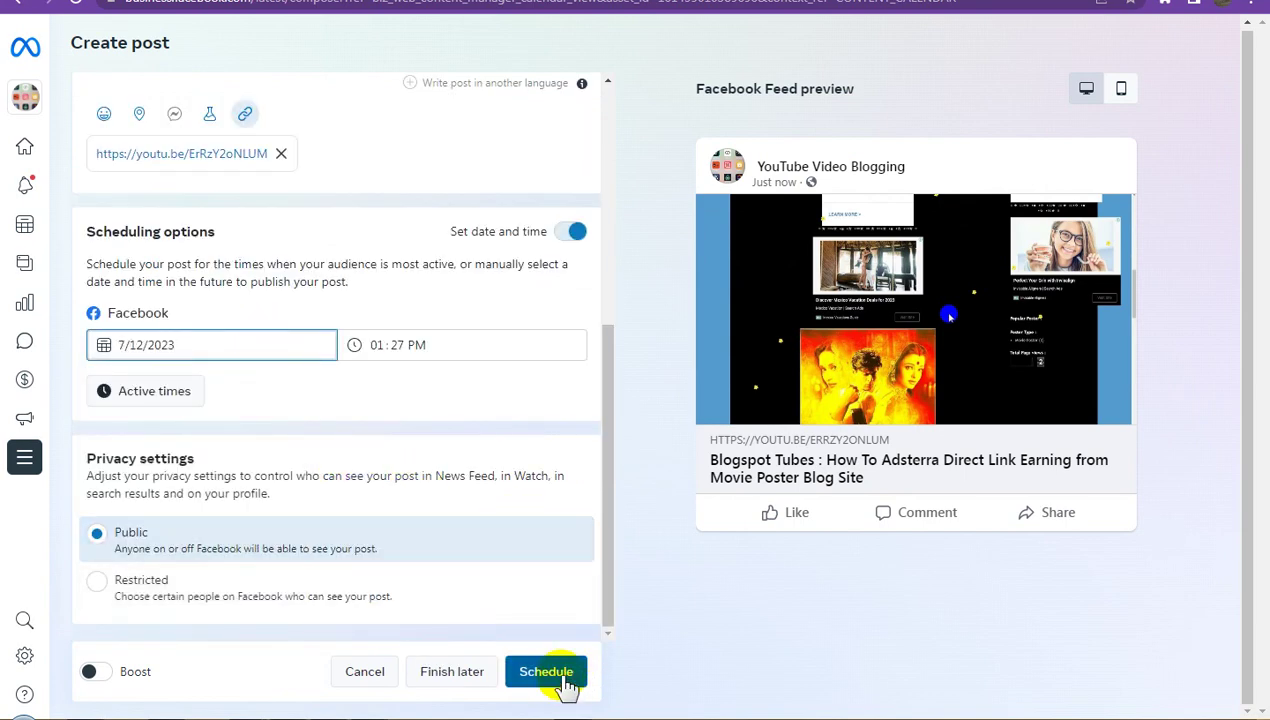
{"action": "left_click", "coordinate": [564, 683]}
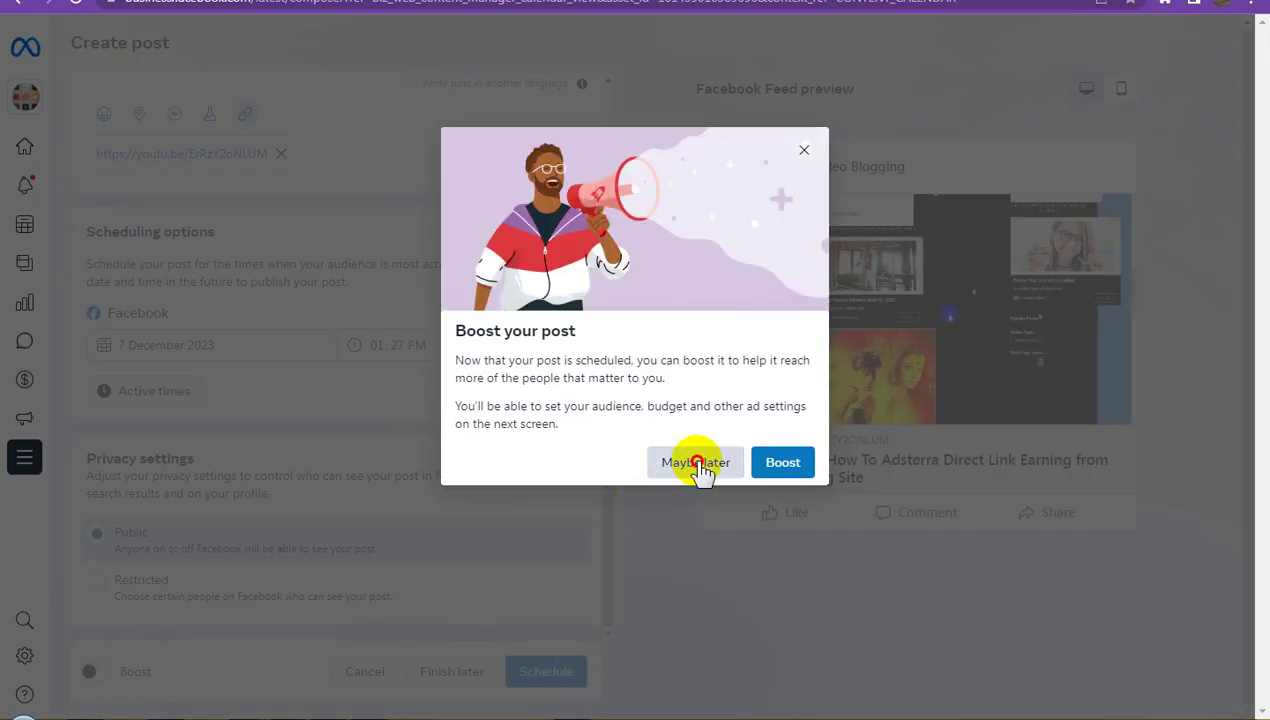
{"action": "left_click", "coordinate": [697, 465]}
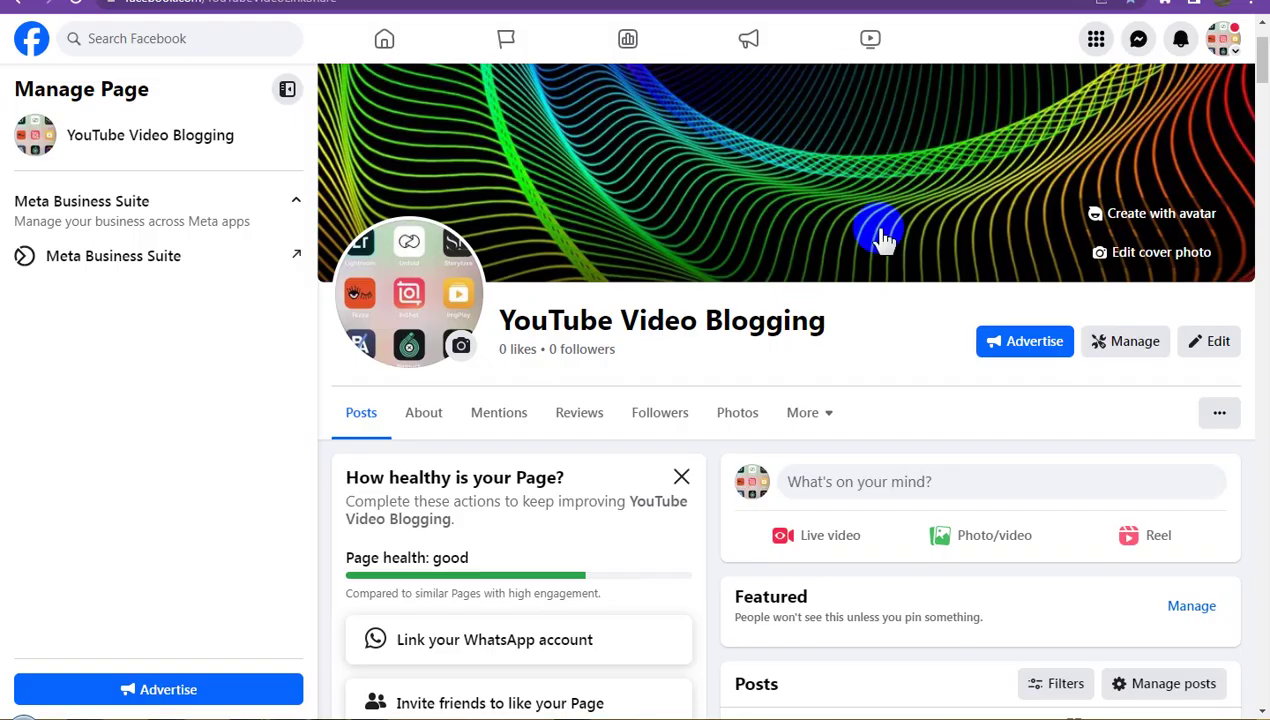
Look through the published video link posts on the YouTube Video Blogging Facebook page.
{"action": "scroll", "coordinate": [875, 400], "scroll_direction": "down", "scroll_amount": 2}
{"action": "scroll", "coordinate": [860, 497], "scroll_direction": "down", "scroll_amount": 10}
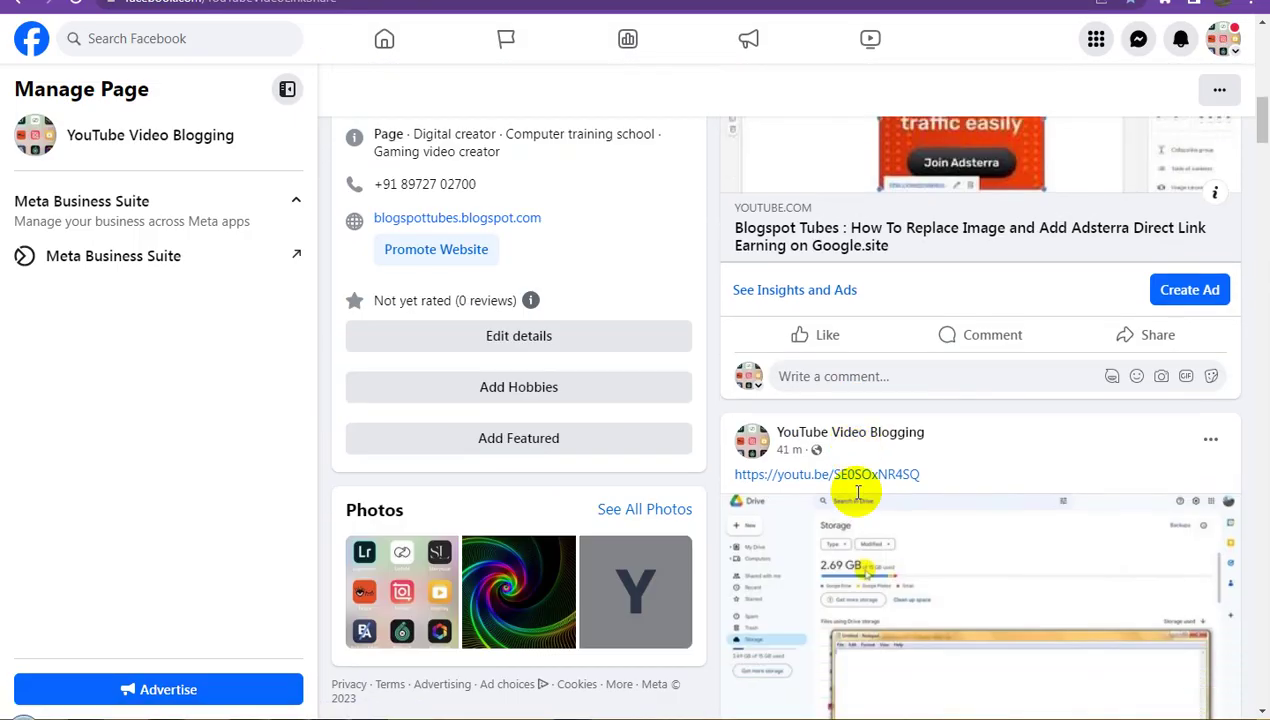
{"action": "scroll", "coordinate": [855, 490], "scroll_direction": "down", "scroll_amount": 3}
{"action": "scroll", "coordinate": [624, 431], "scroll_direction": "up", "scroll_amount": 7}
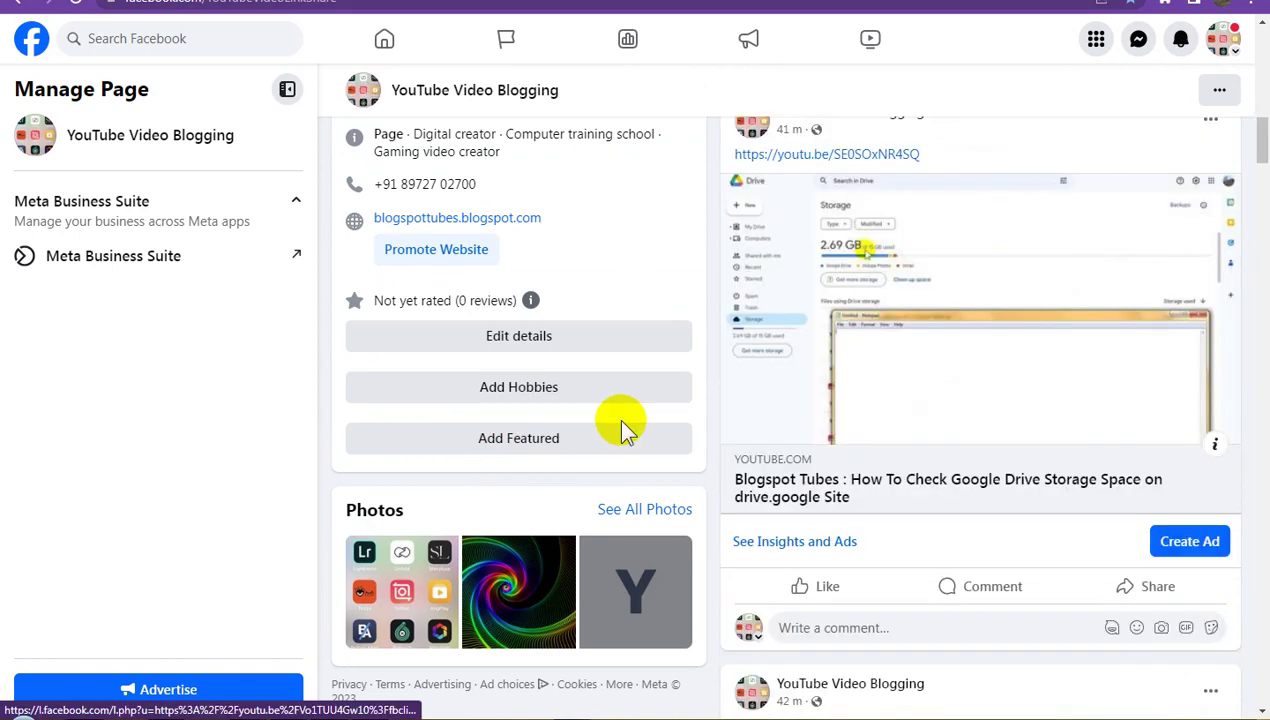